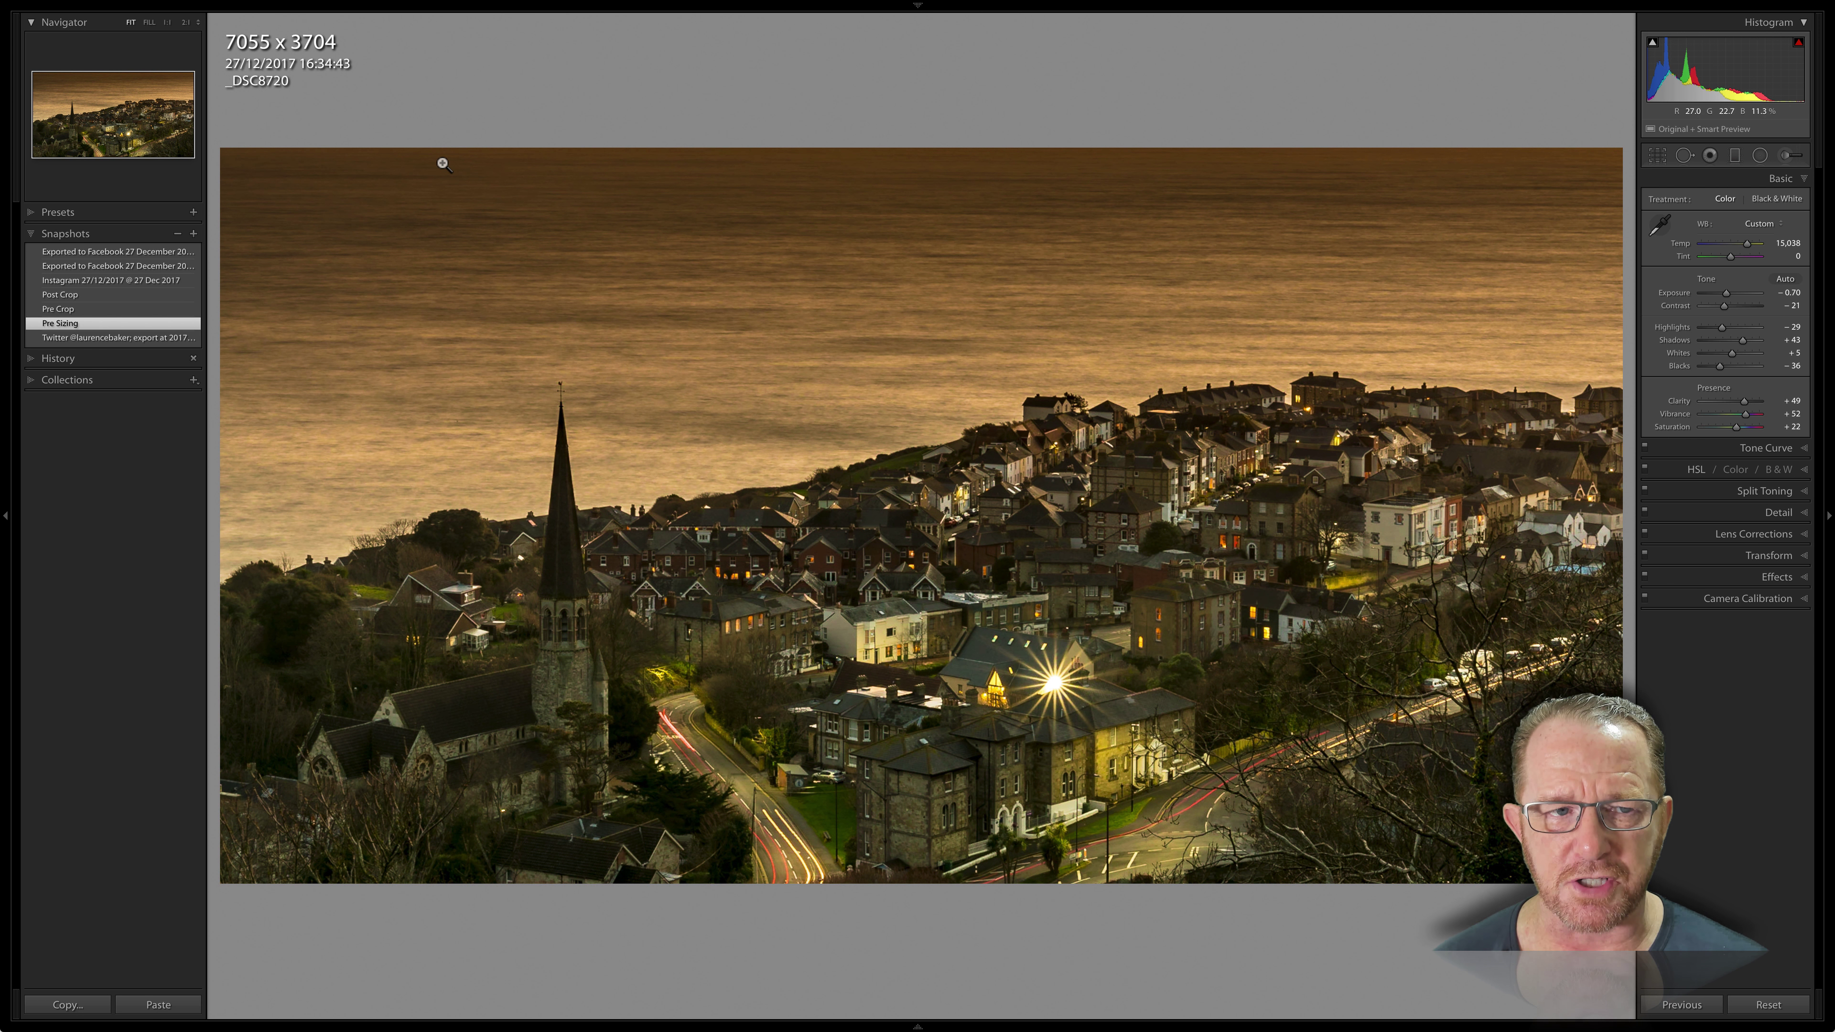
# Step: Review the Develop view options for the info overlay and close them
pyautogui.press('super+j')
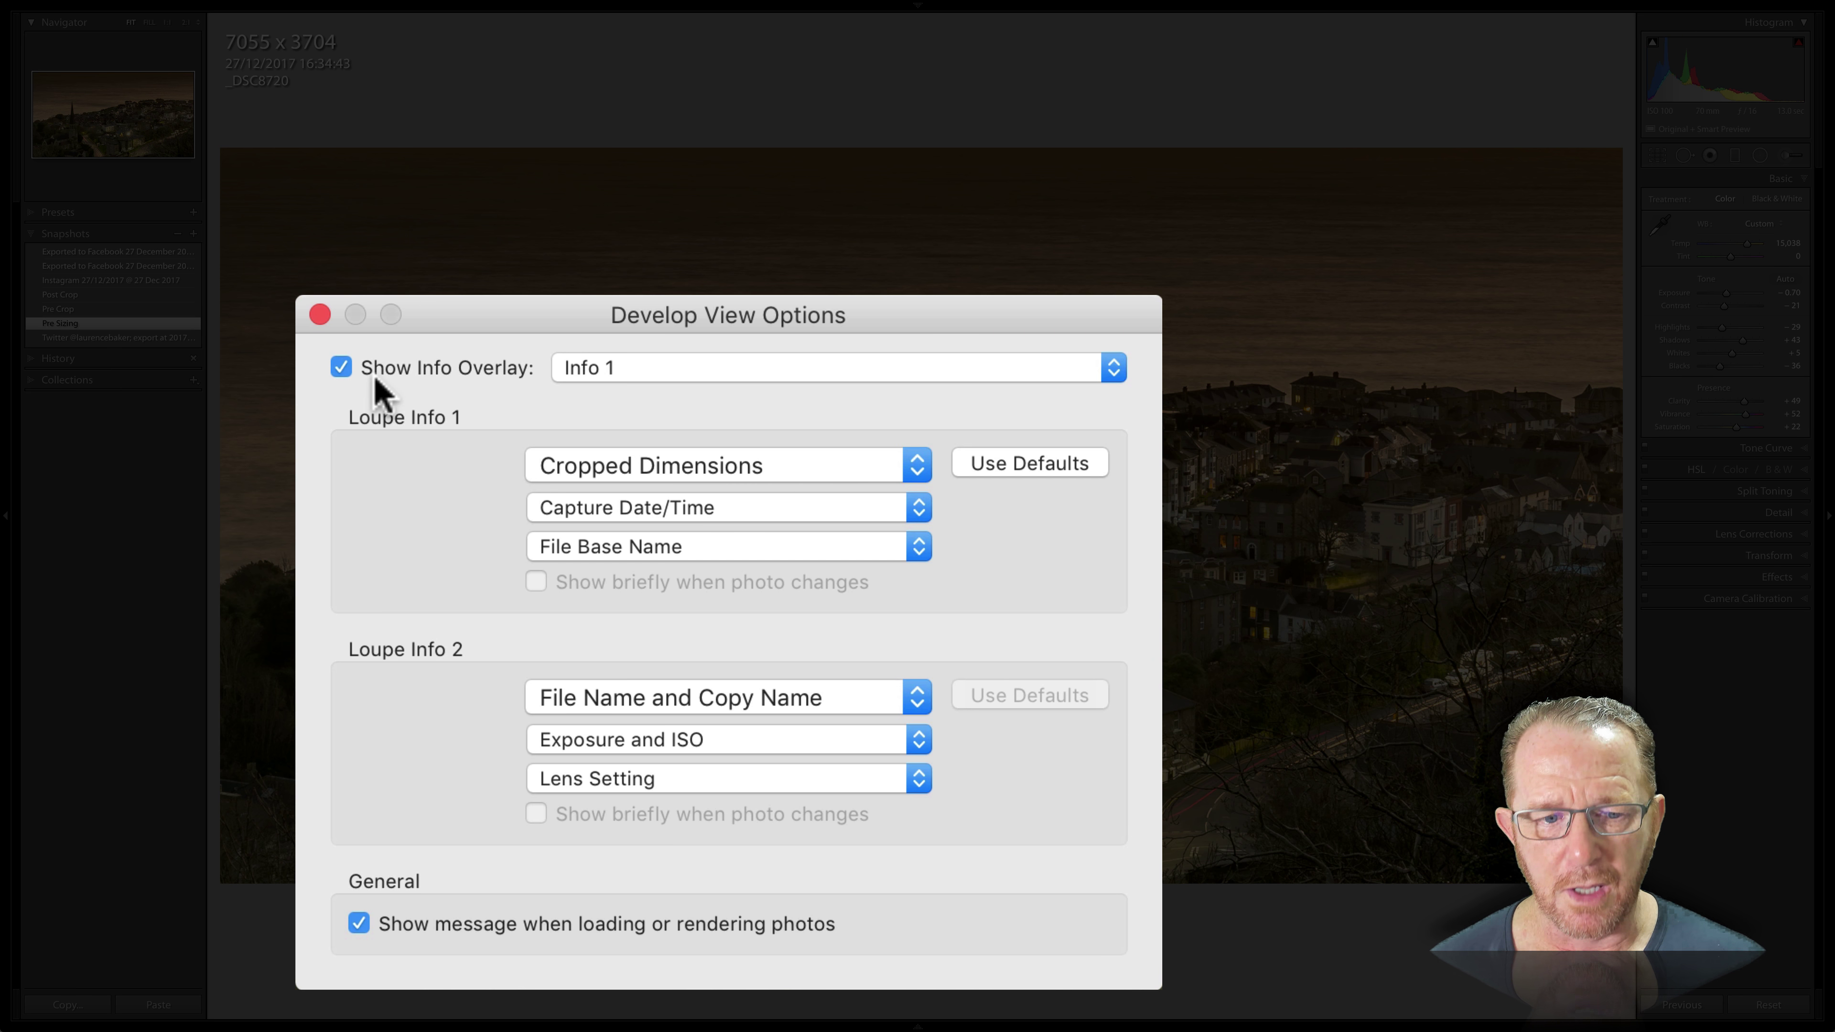
pyautogui.click(320, 315)
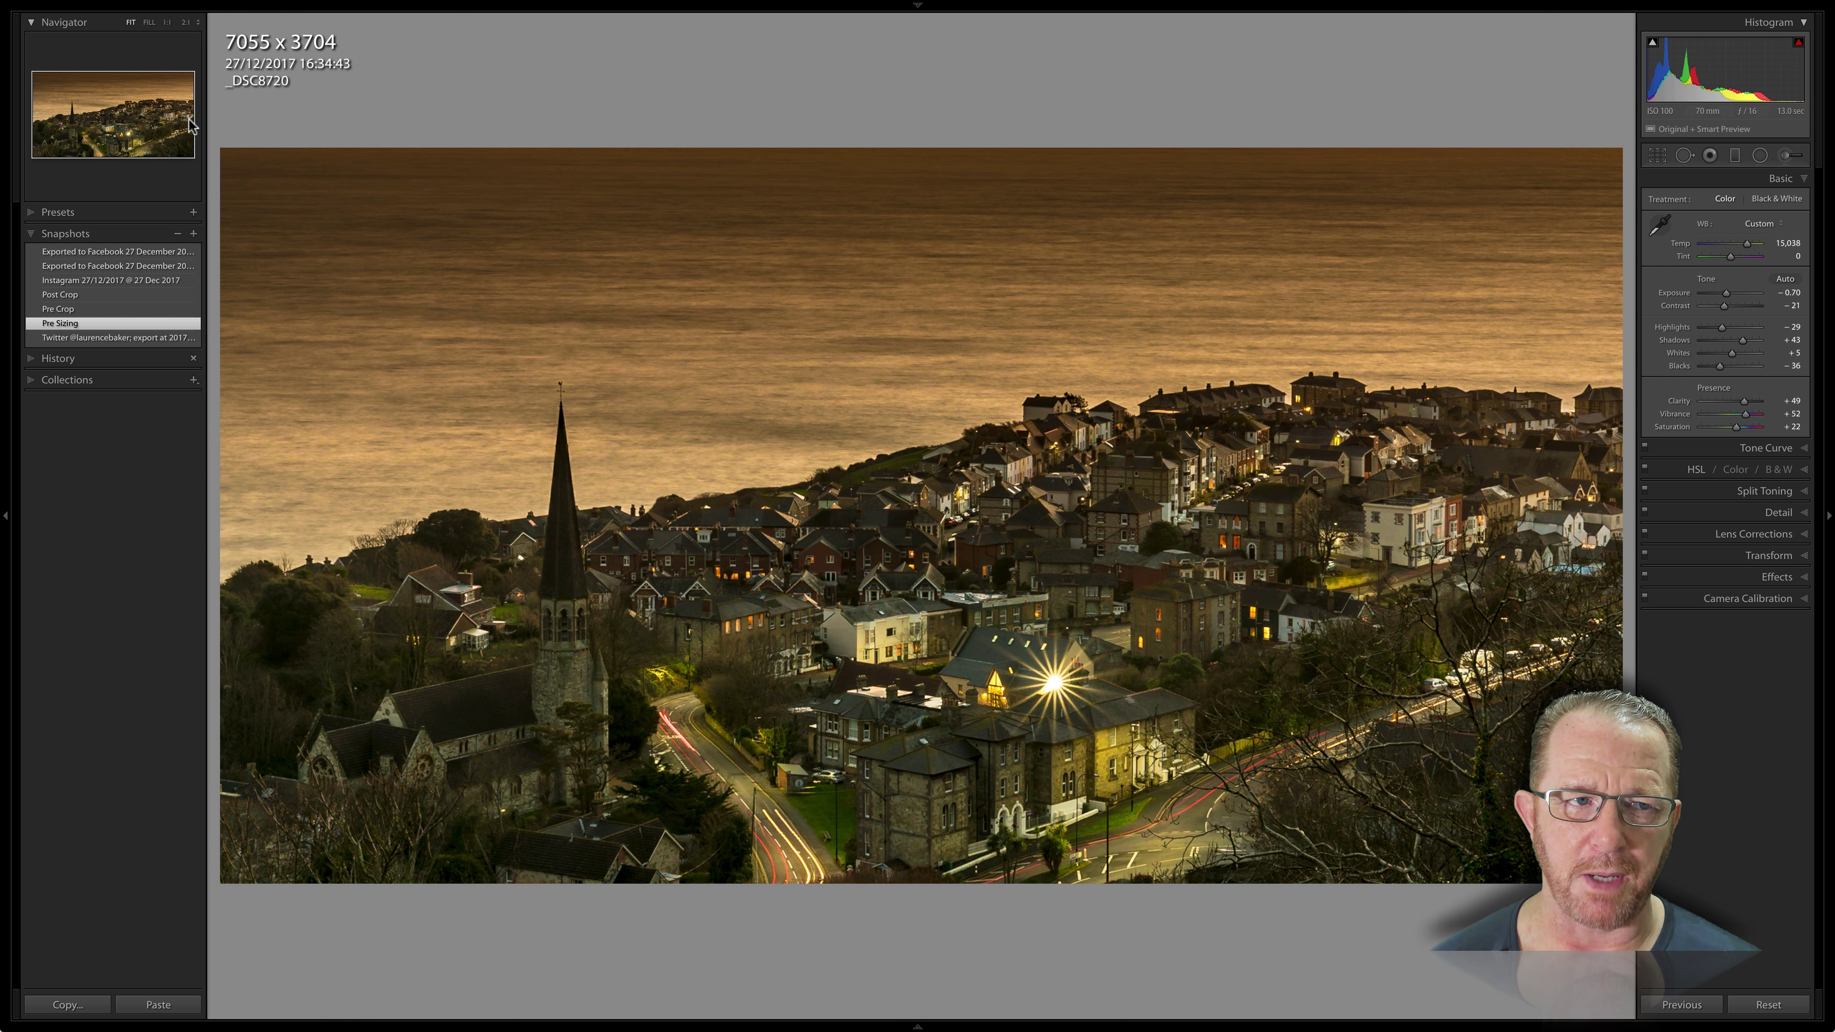
# Step: Export the photo as a JPEG fitted to 900 x 900 pixels at 1 pixel per inch, with Don't Enlarge turned off
pyautogui.click(113, 9)
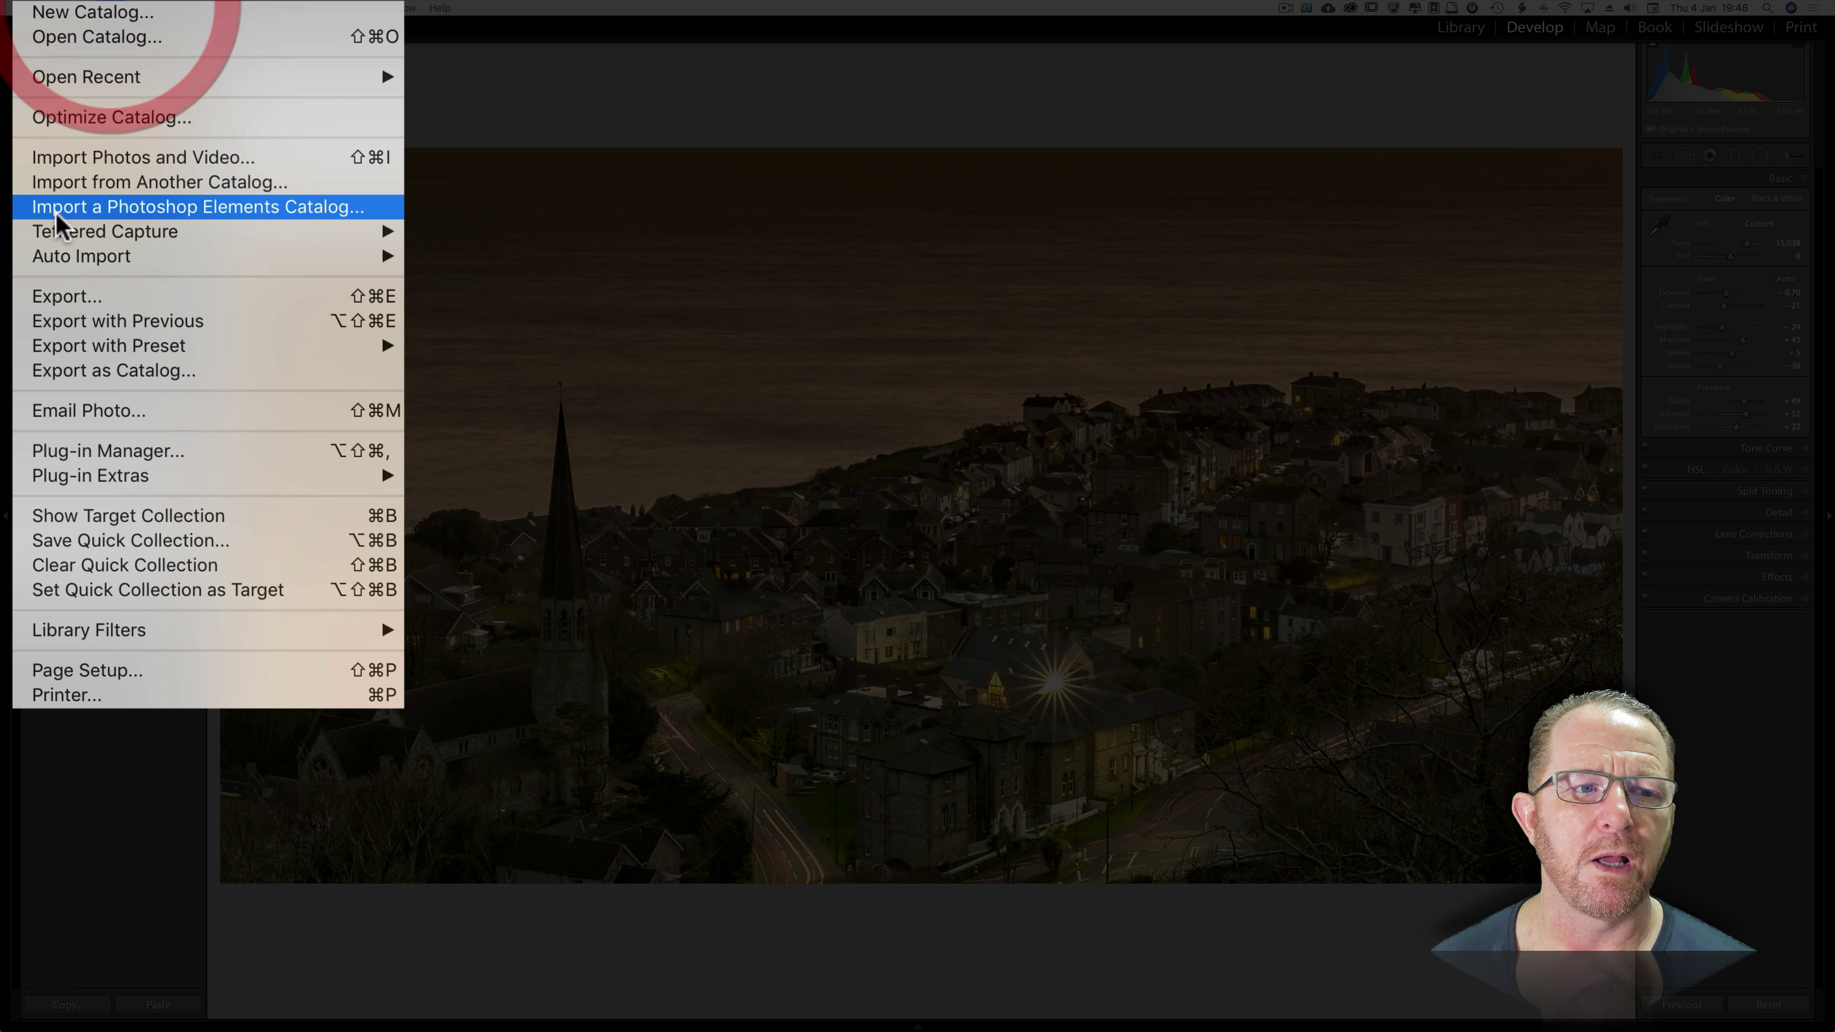
pyautogui.click(65, 296)
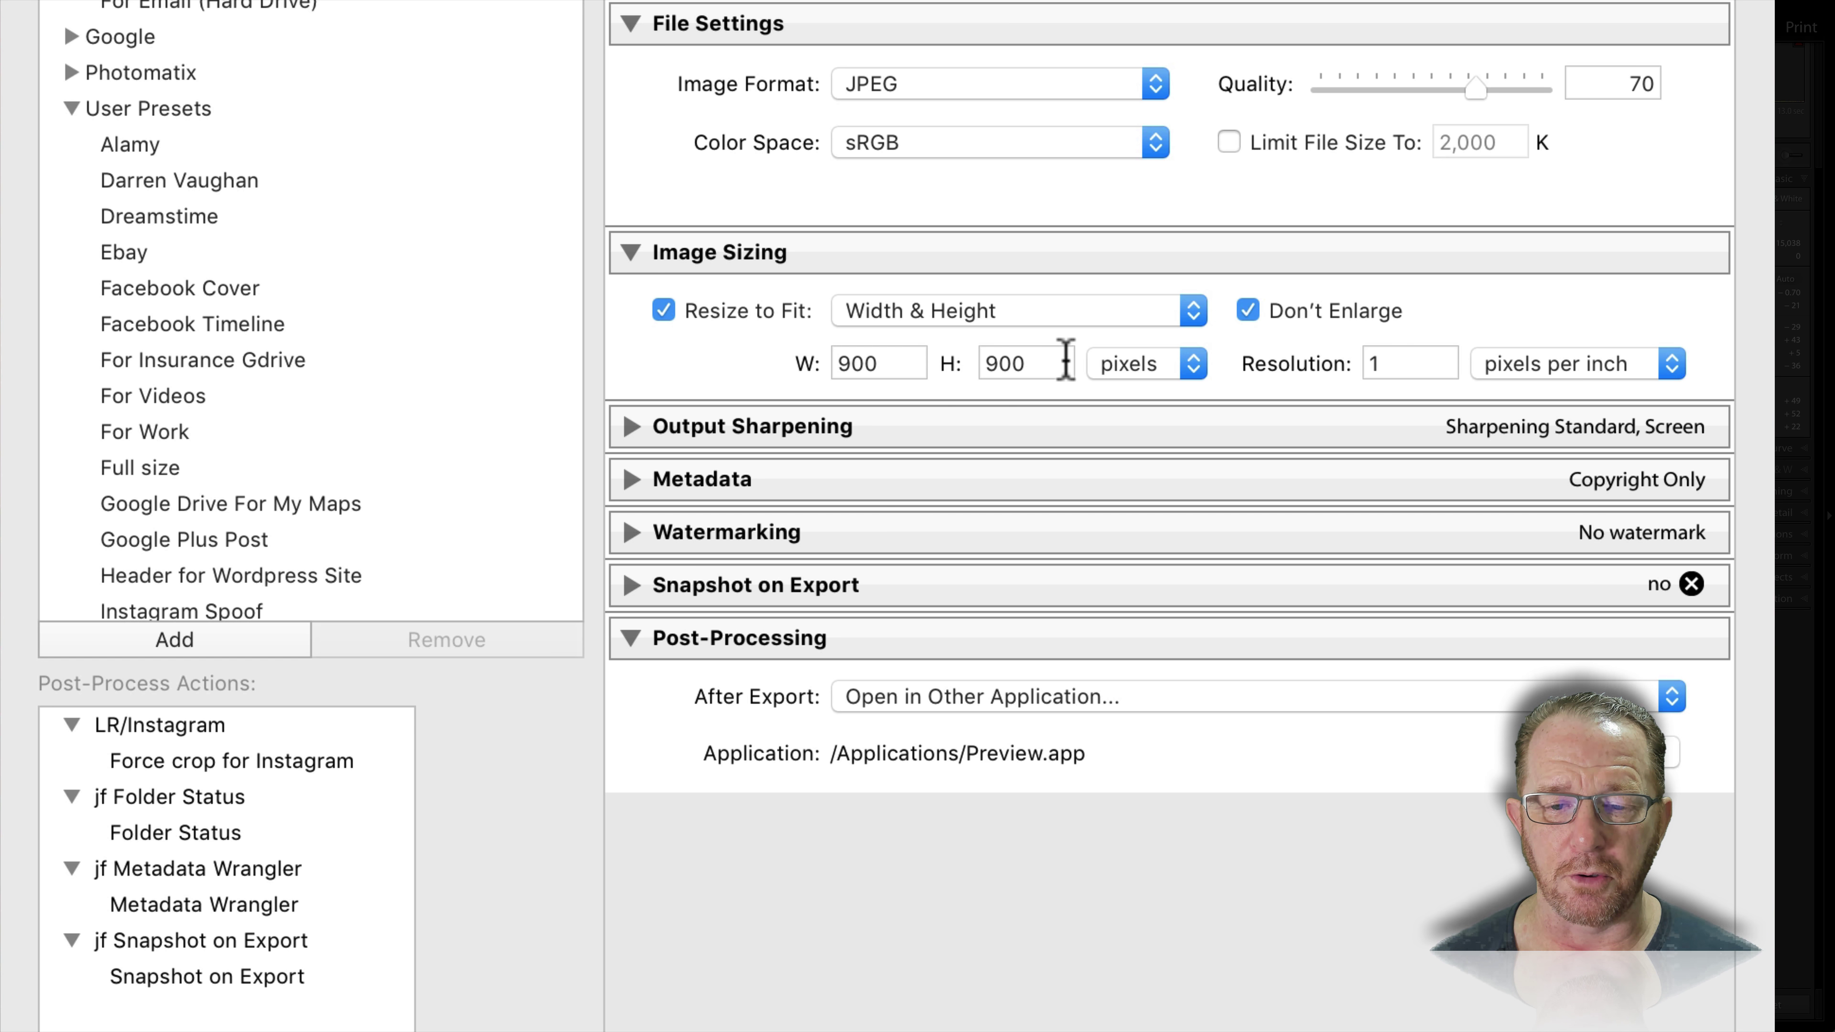
pyautogui.click(1247, 310)
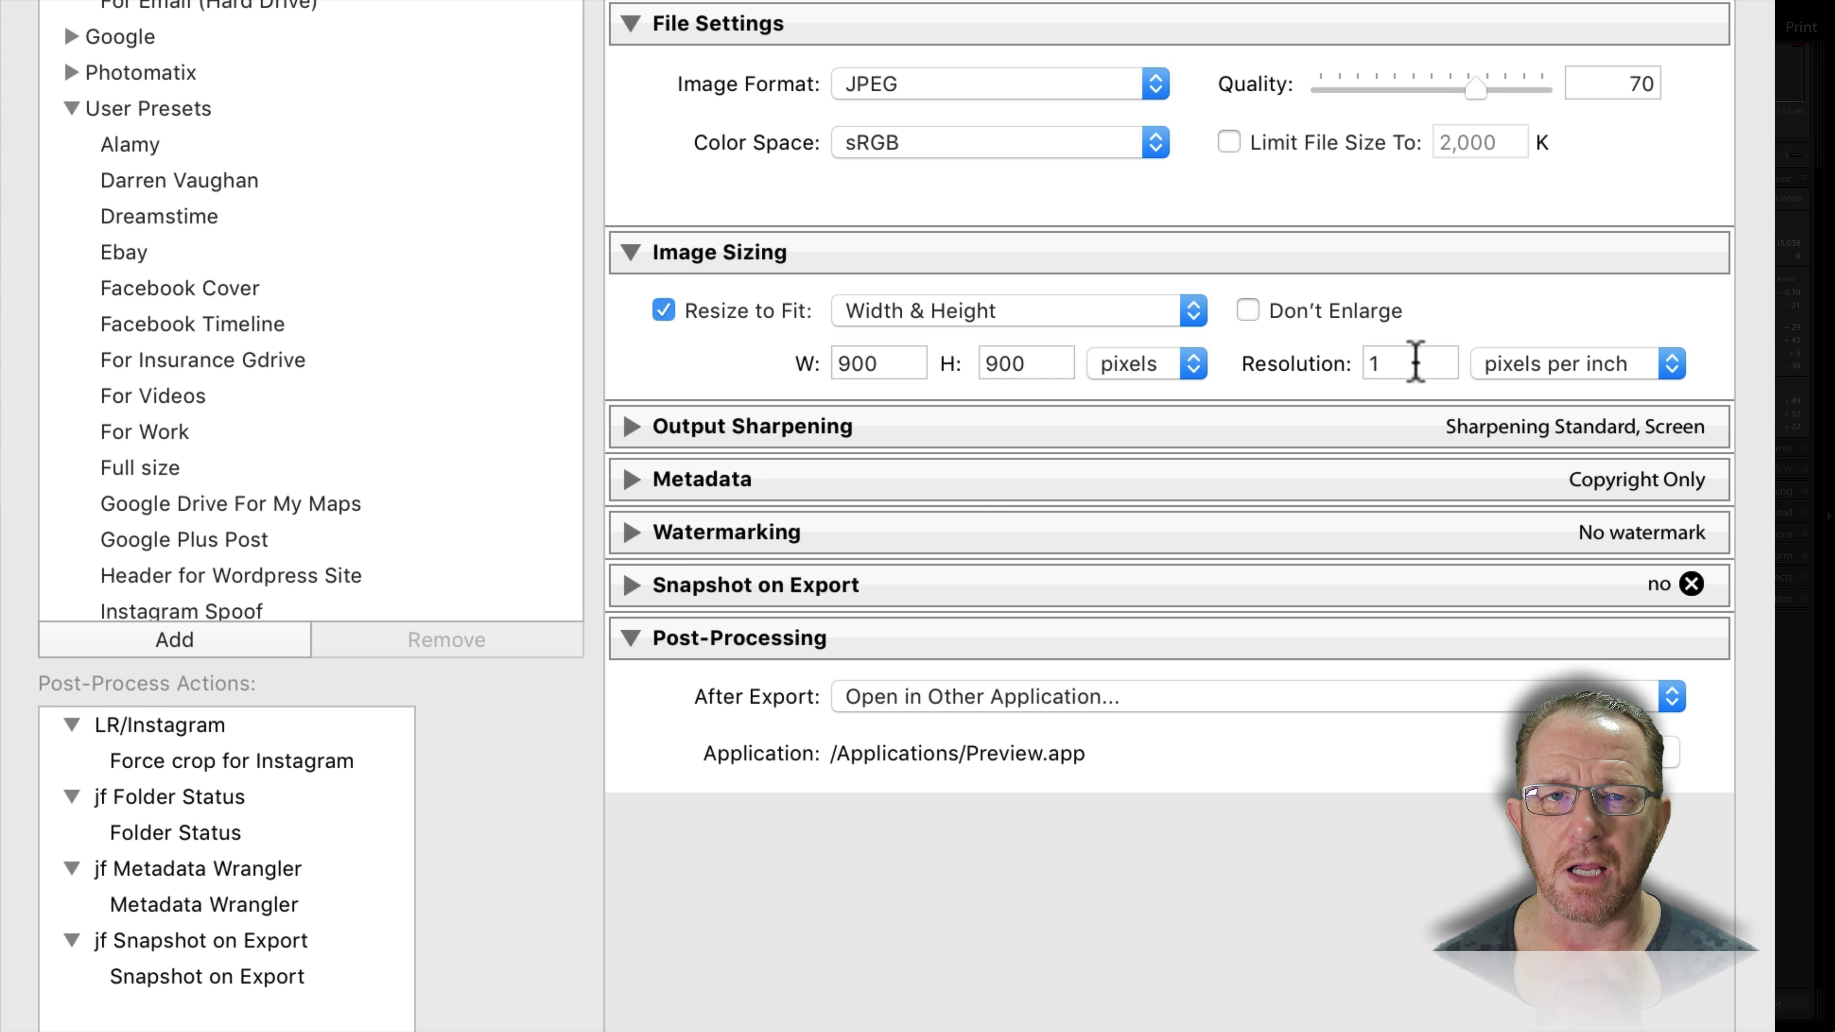
pyautogui.click(1192, 366)
pyautogui.click(1188, 363)
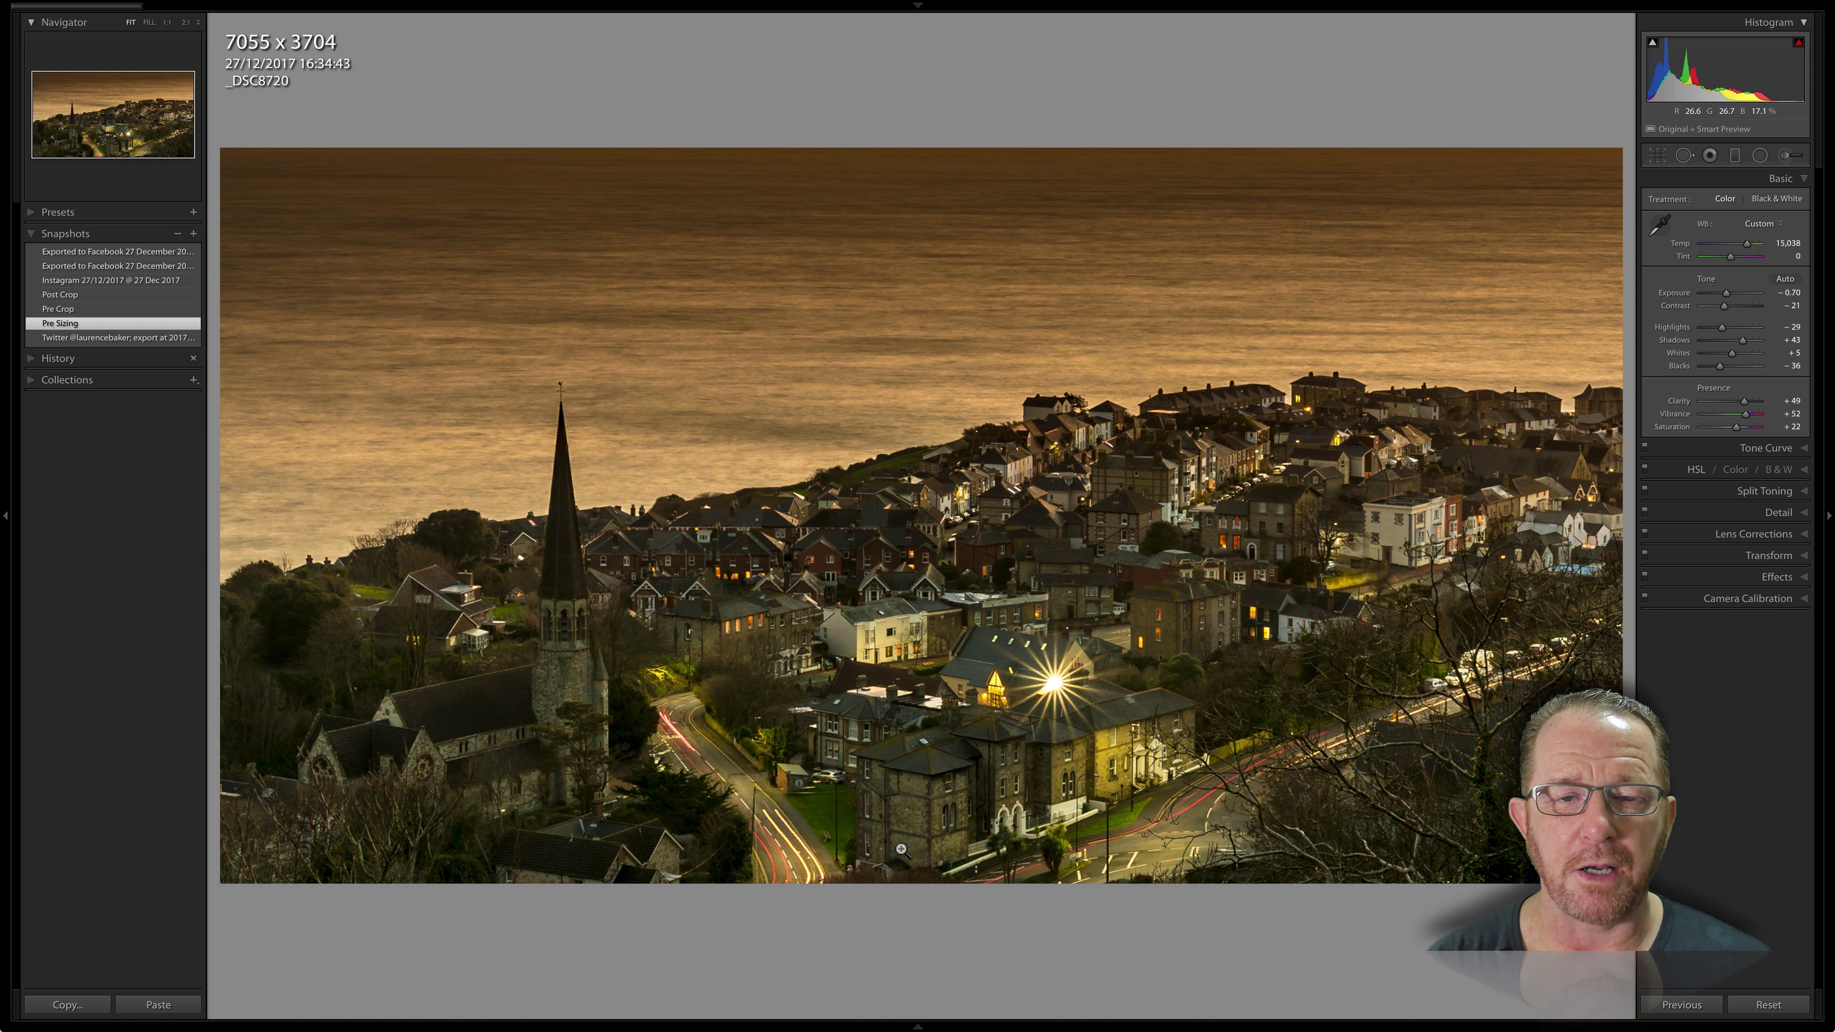
# Step: Switch to Preview, inspect the exported JPEG's DPI and pixel dimensions, and quit Preview
pyautogui.press('super+Tab')
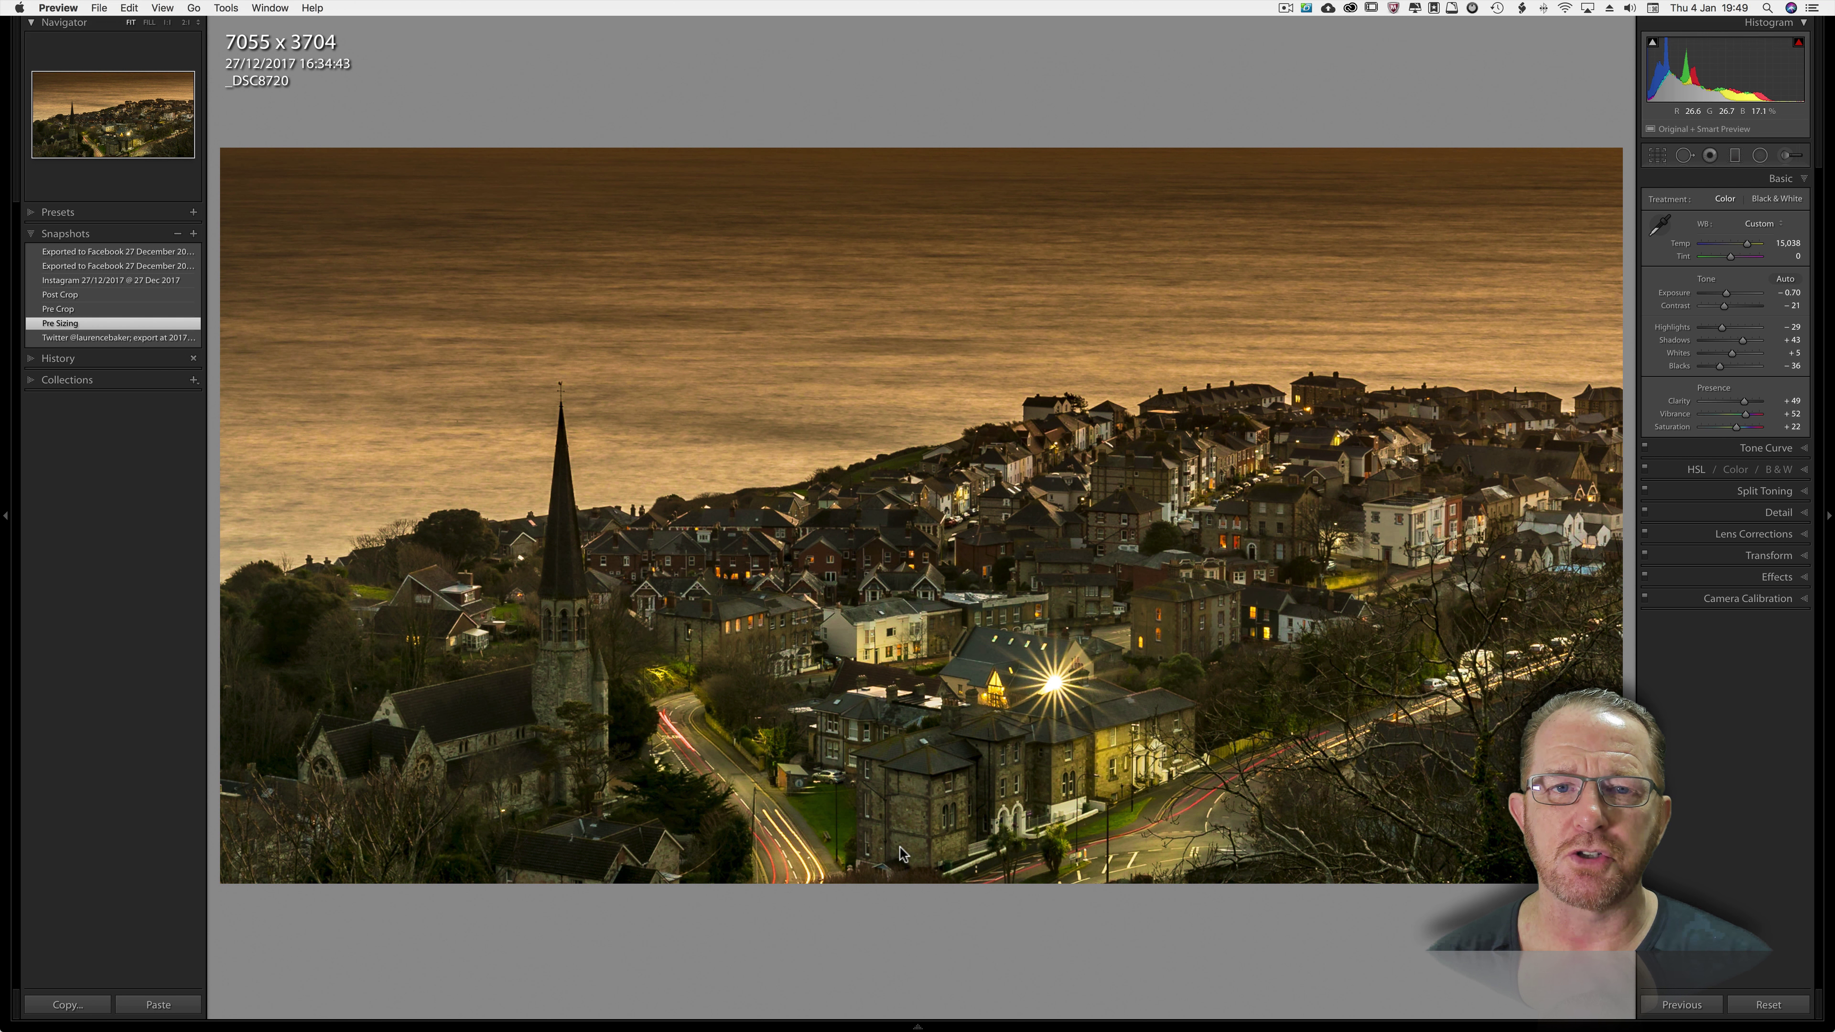
pyautogui.press('super+i')
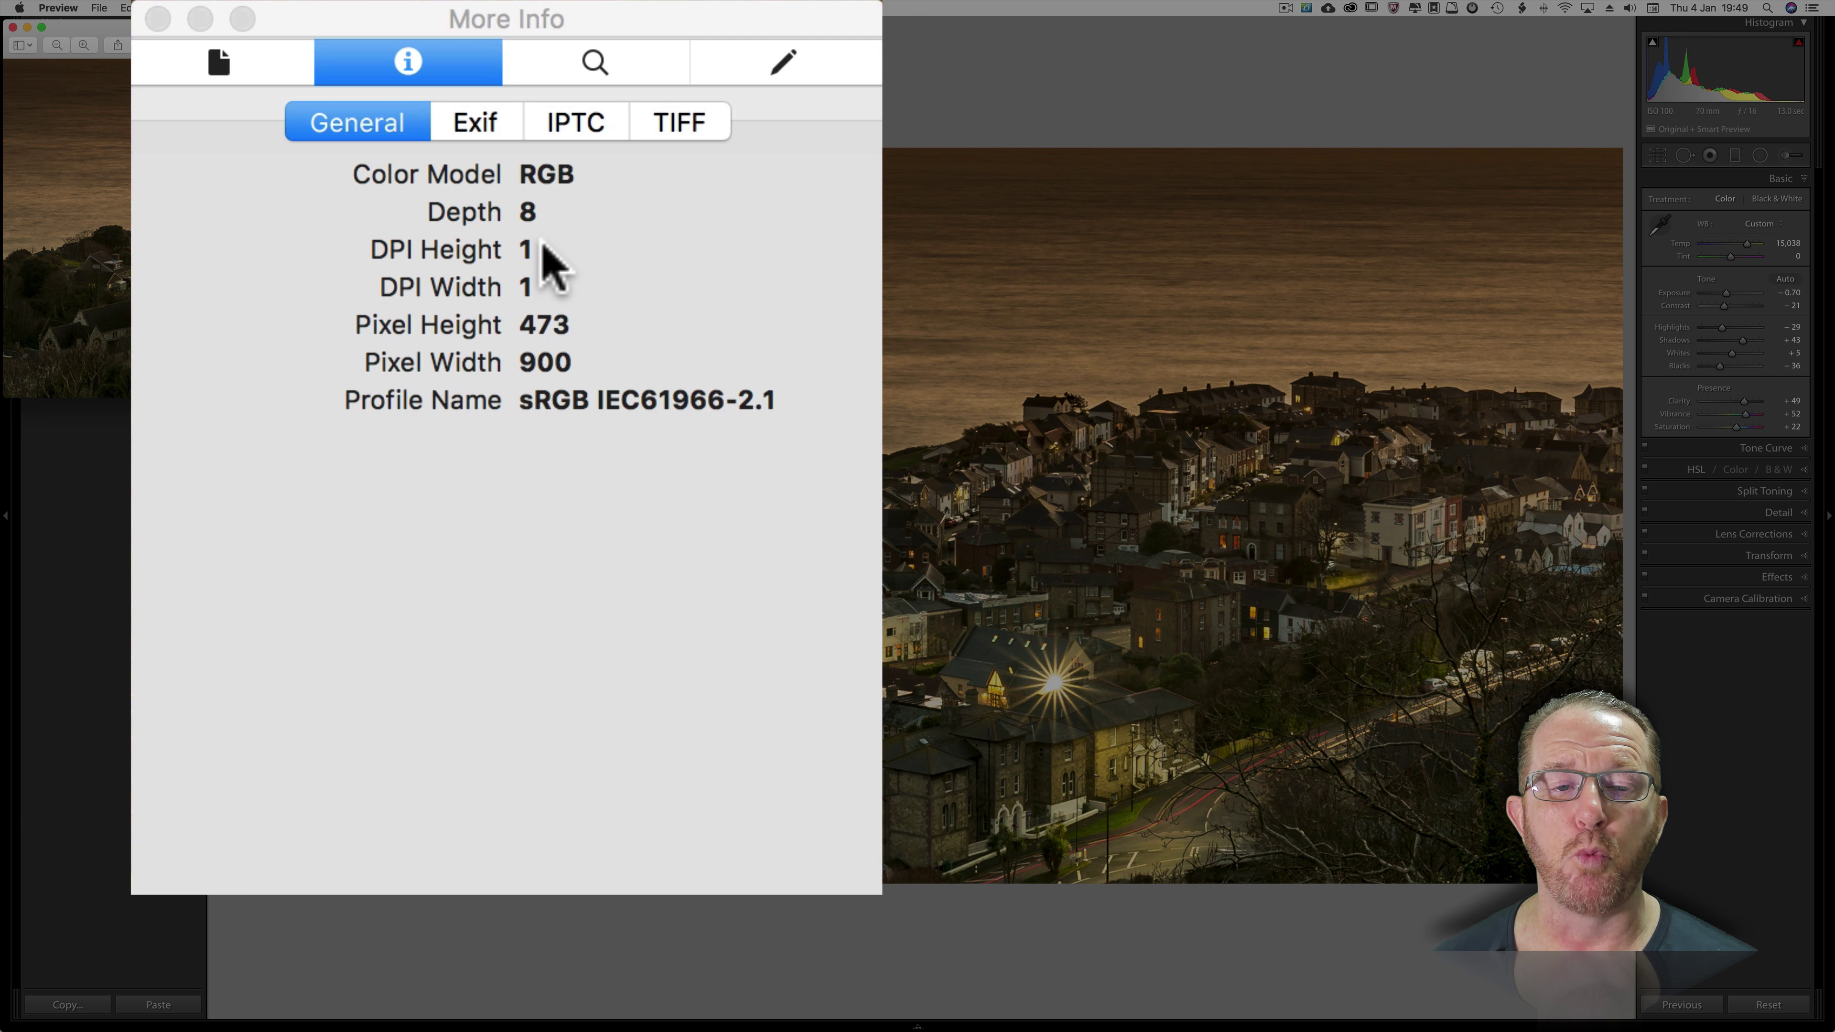
pyautogui.click(158, 18)
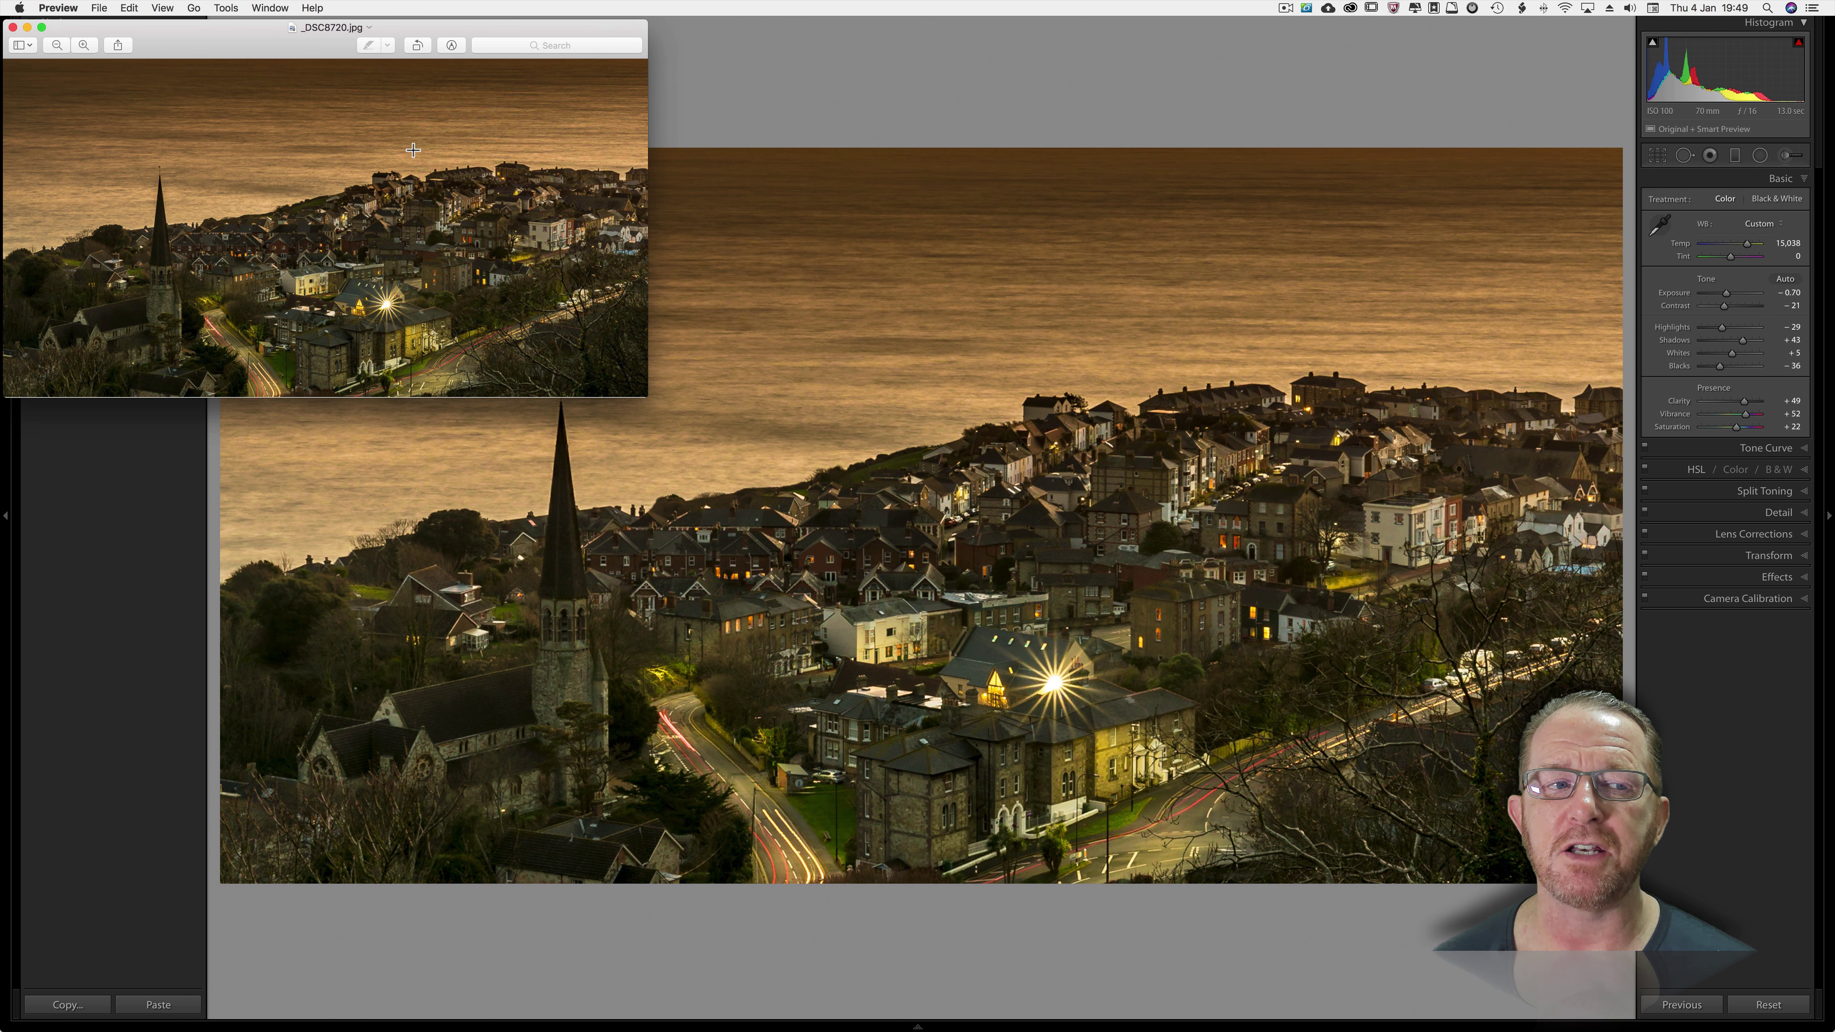
pyautogui.press('super+q')
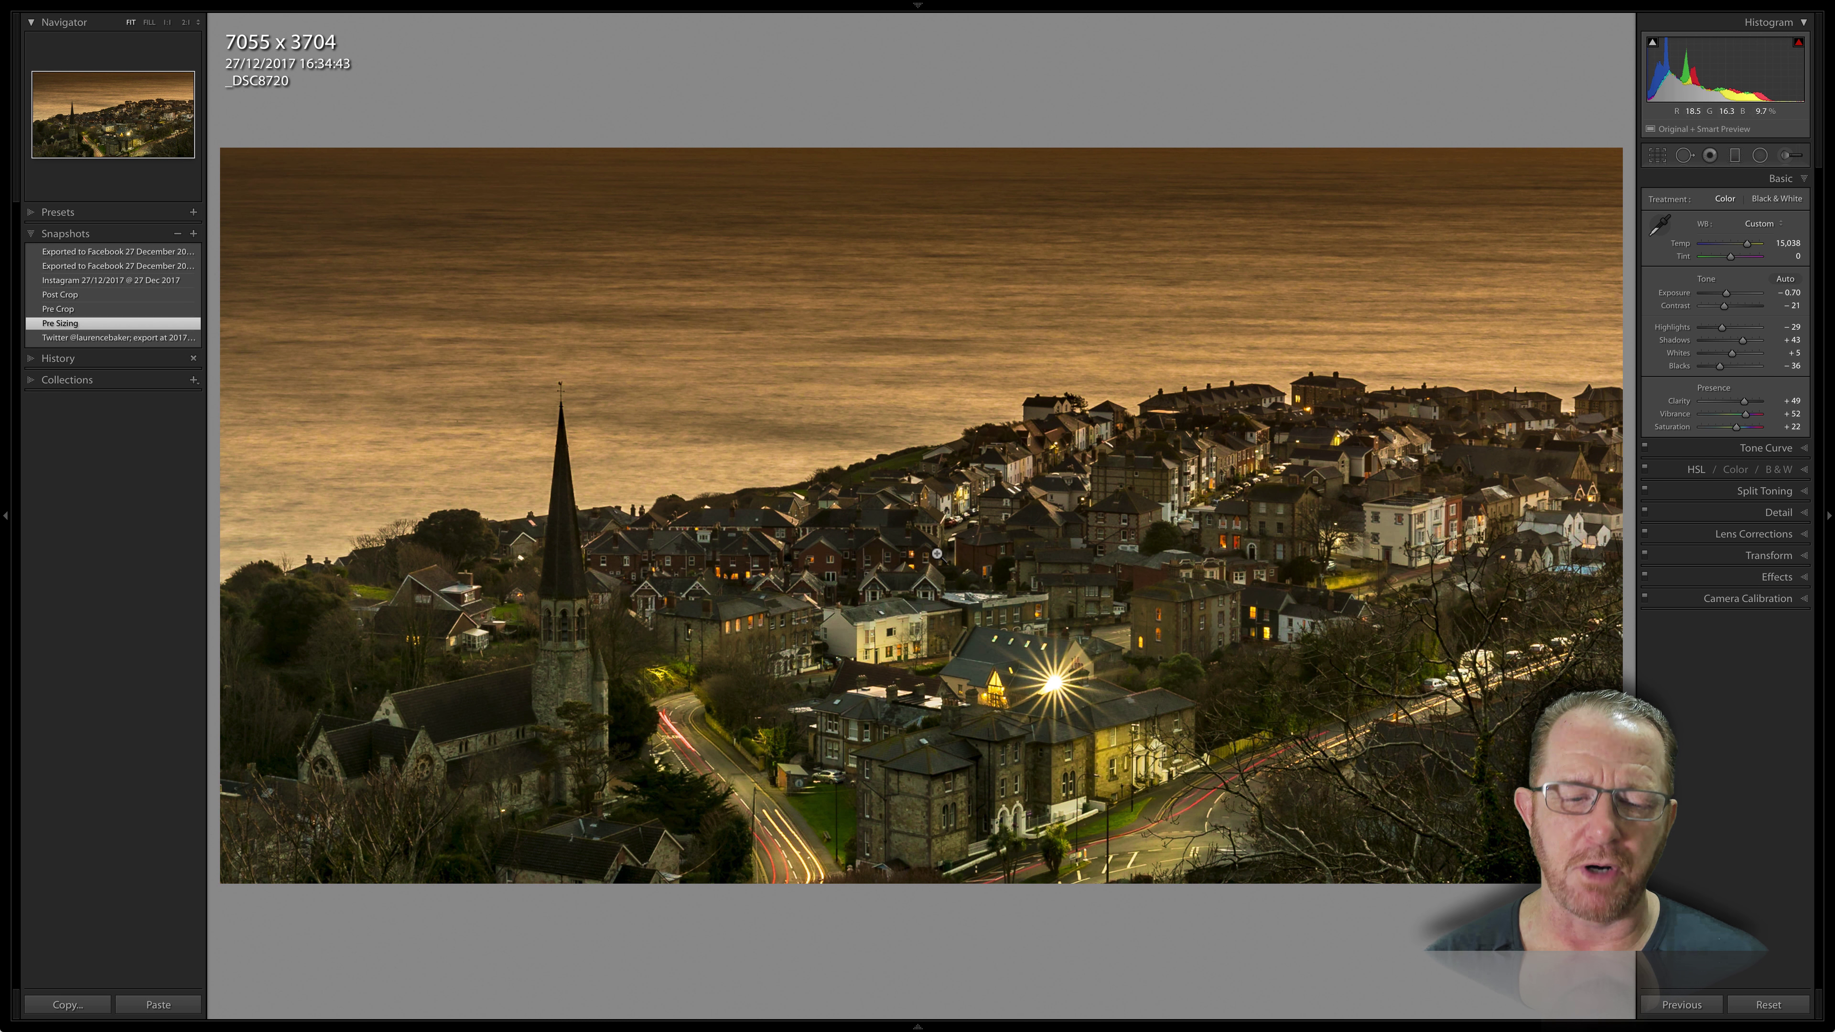
# Step: Crop the photo to a custom 900 x 900 aspect ratio, shifting the image so the church spire sits inside the frame
pyautogui.press('r')
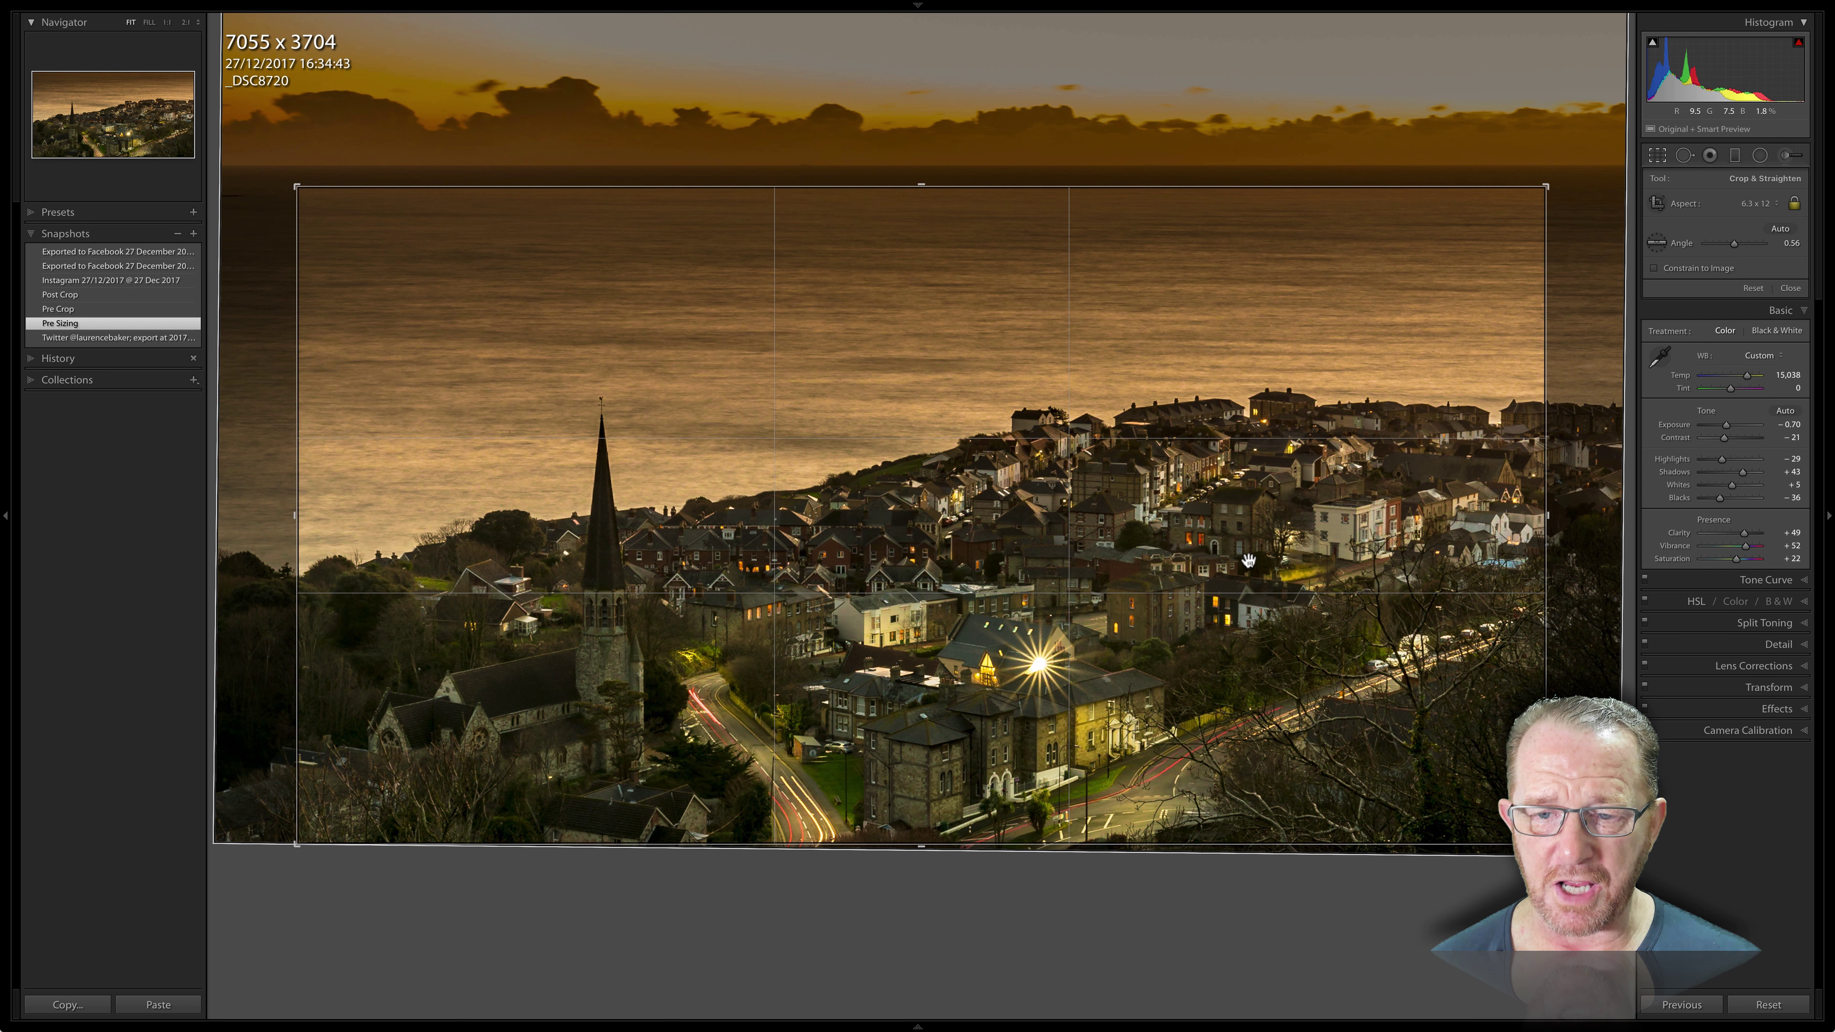
pyautogui.click(1755, 204)
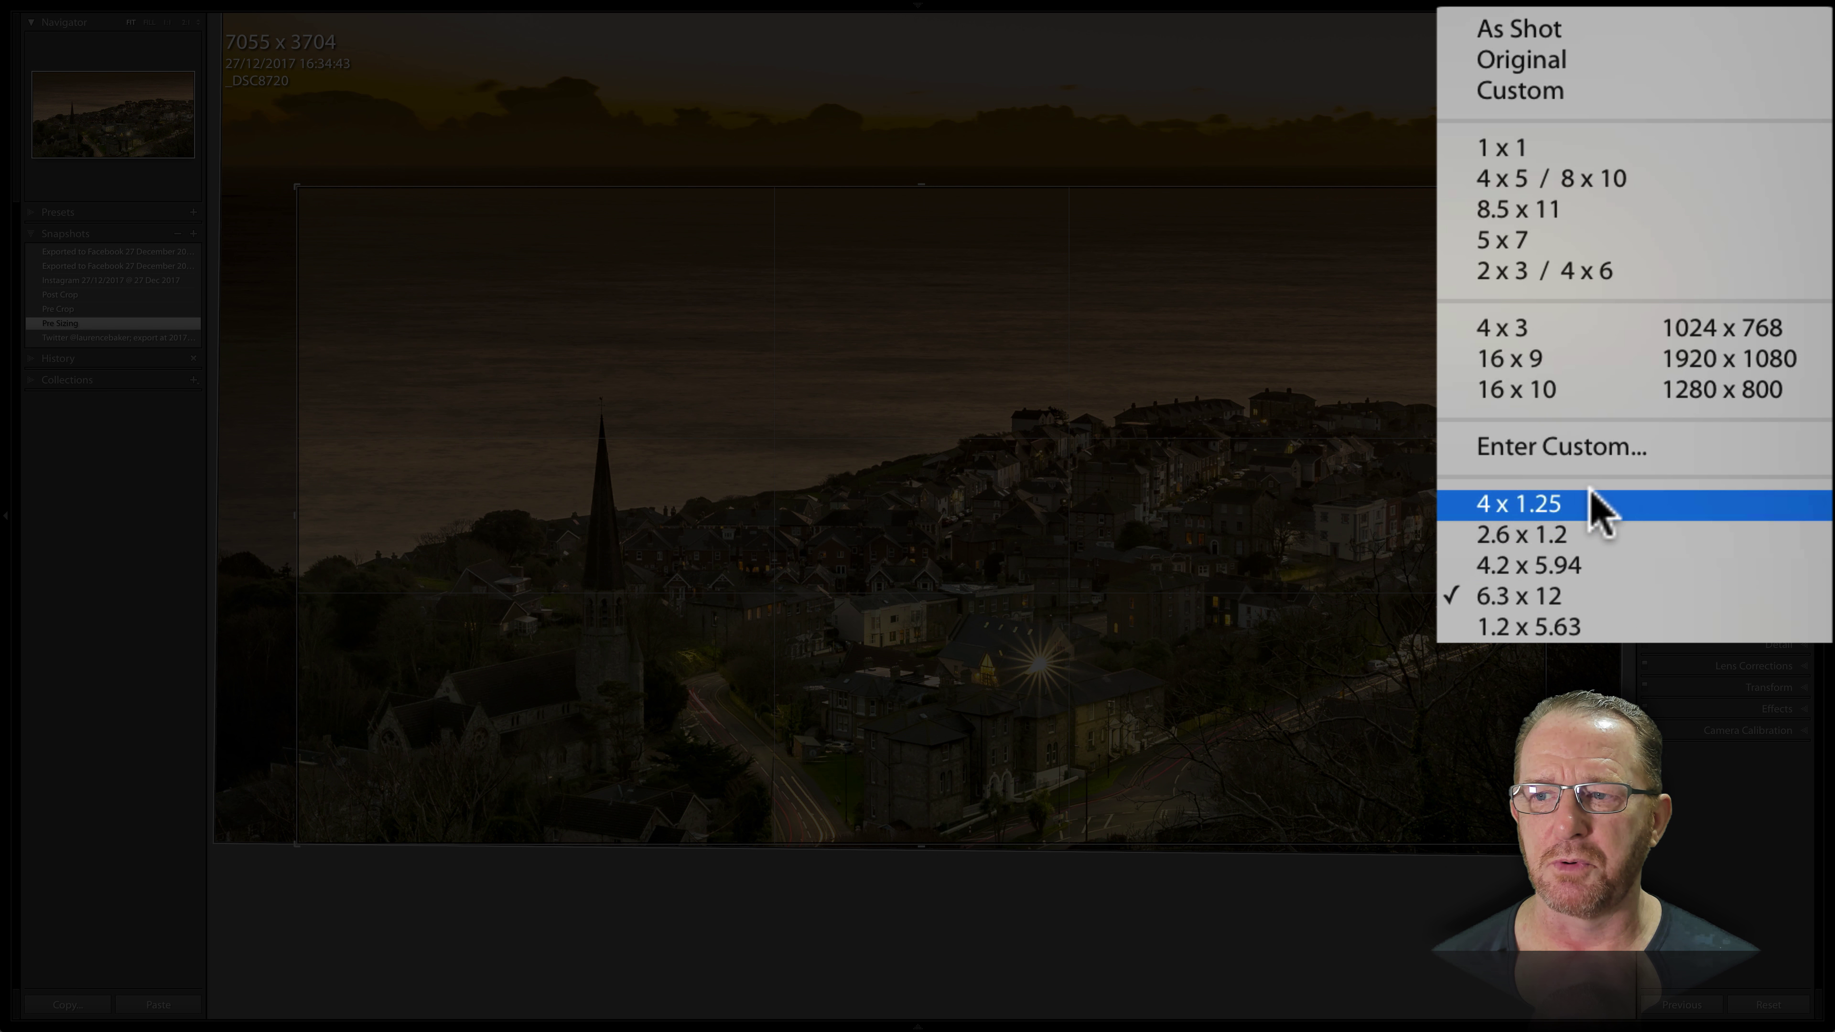
pyautogui.click(1553, 446)
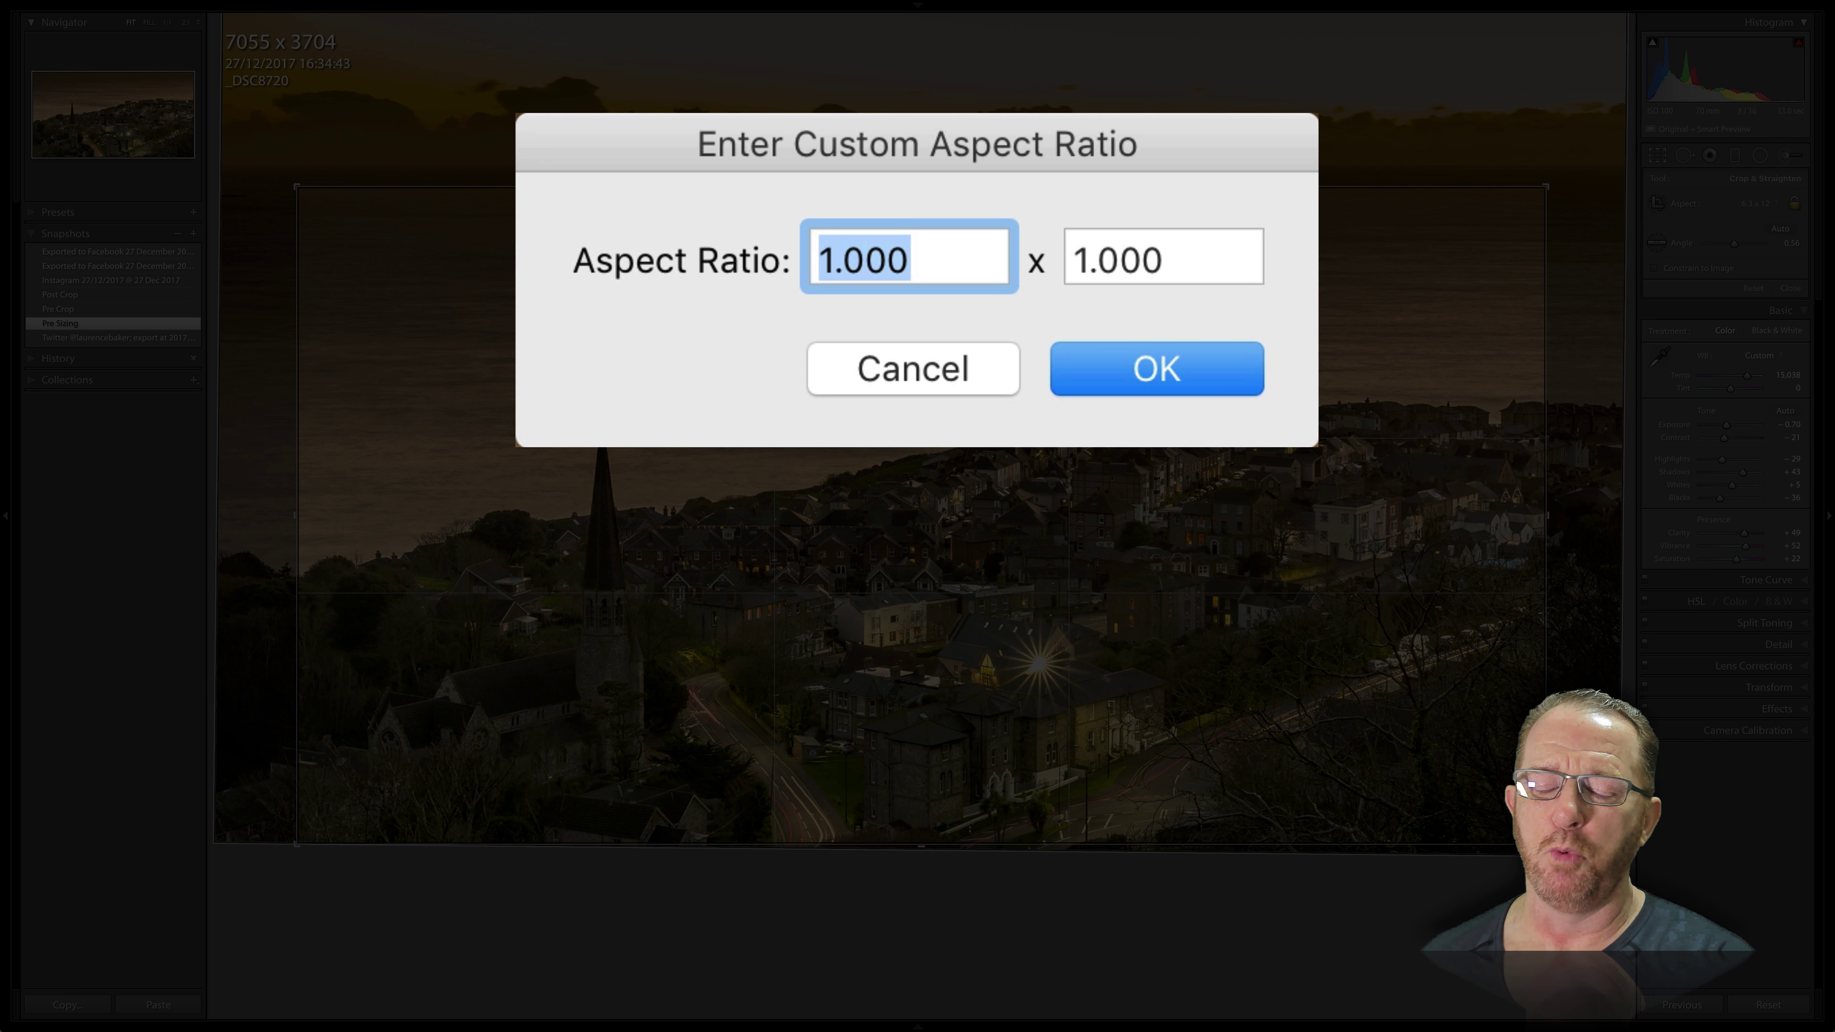
pyautogui.write('900')
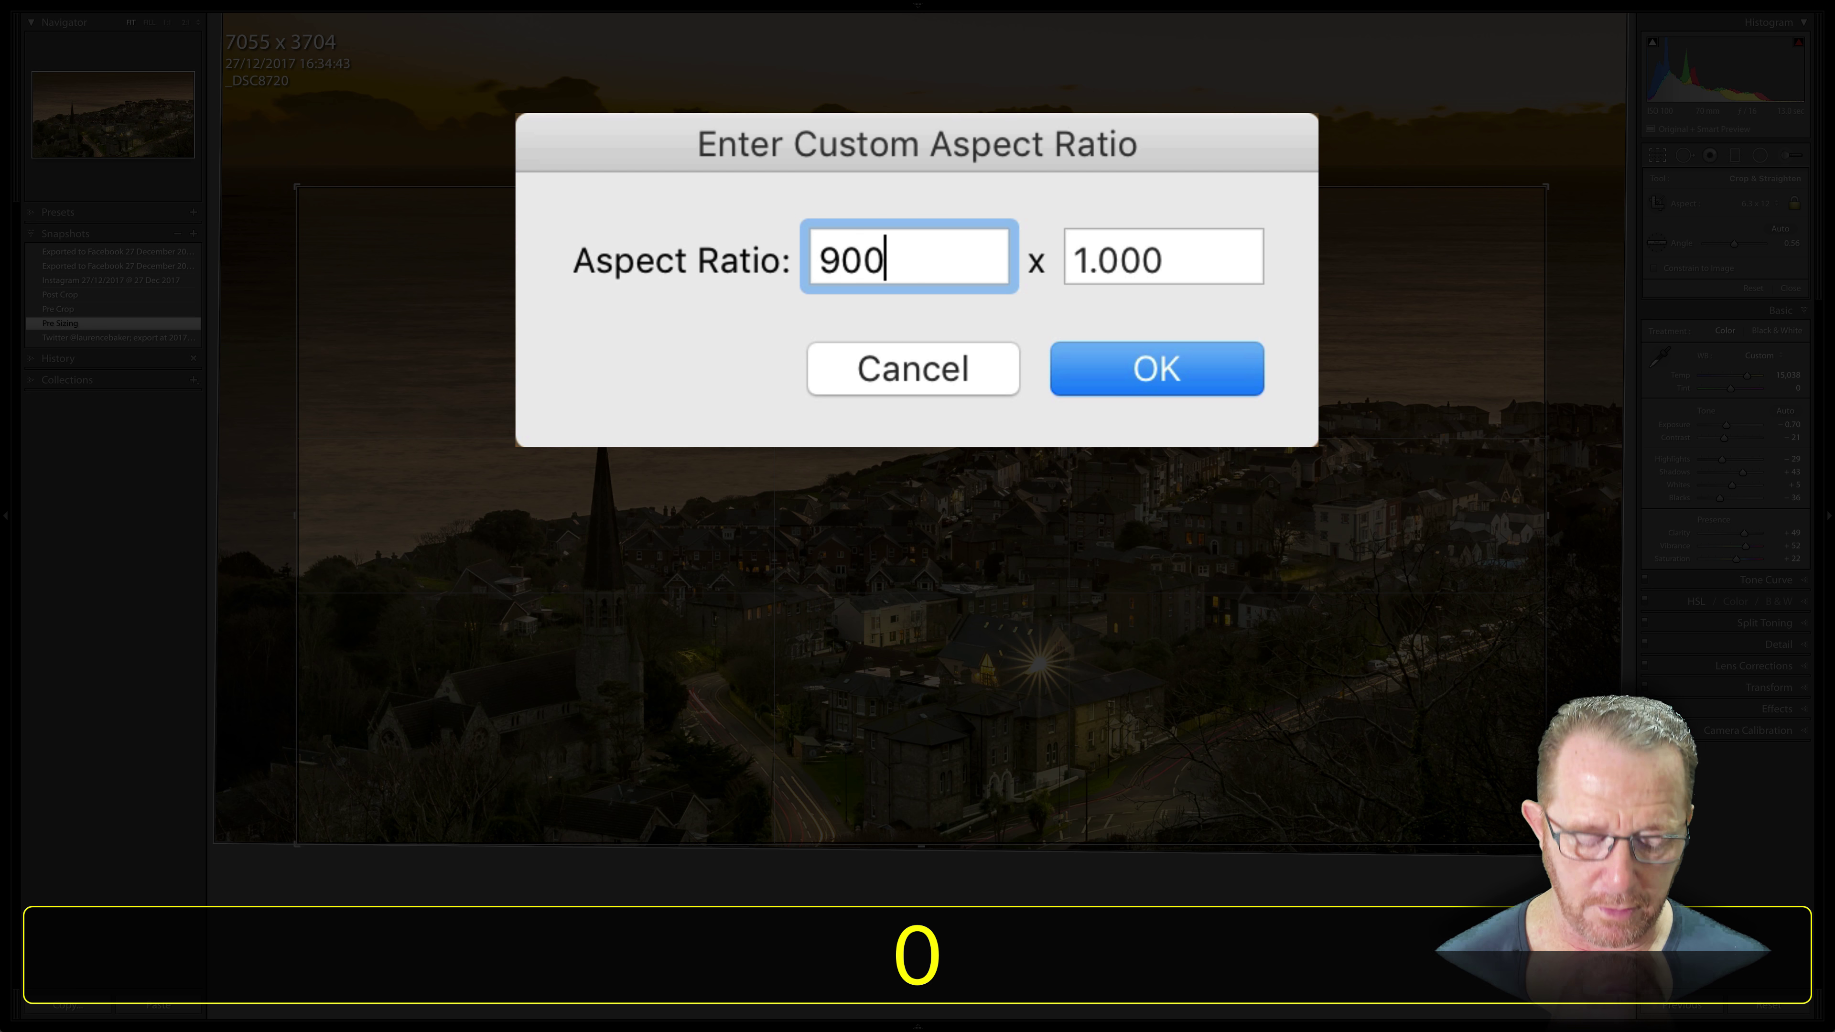
pyautogui.press('Tab')
pyautogui.write('900')
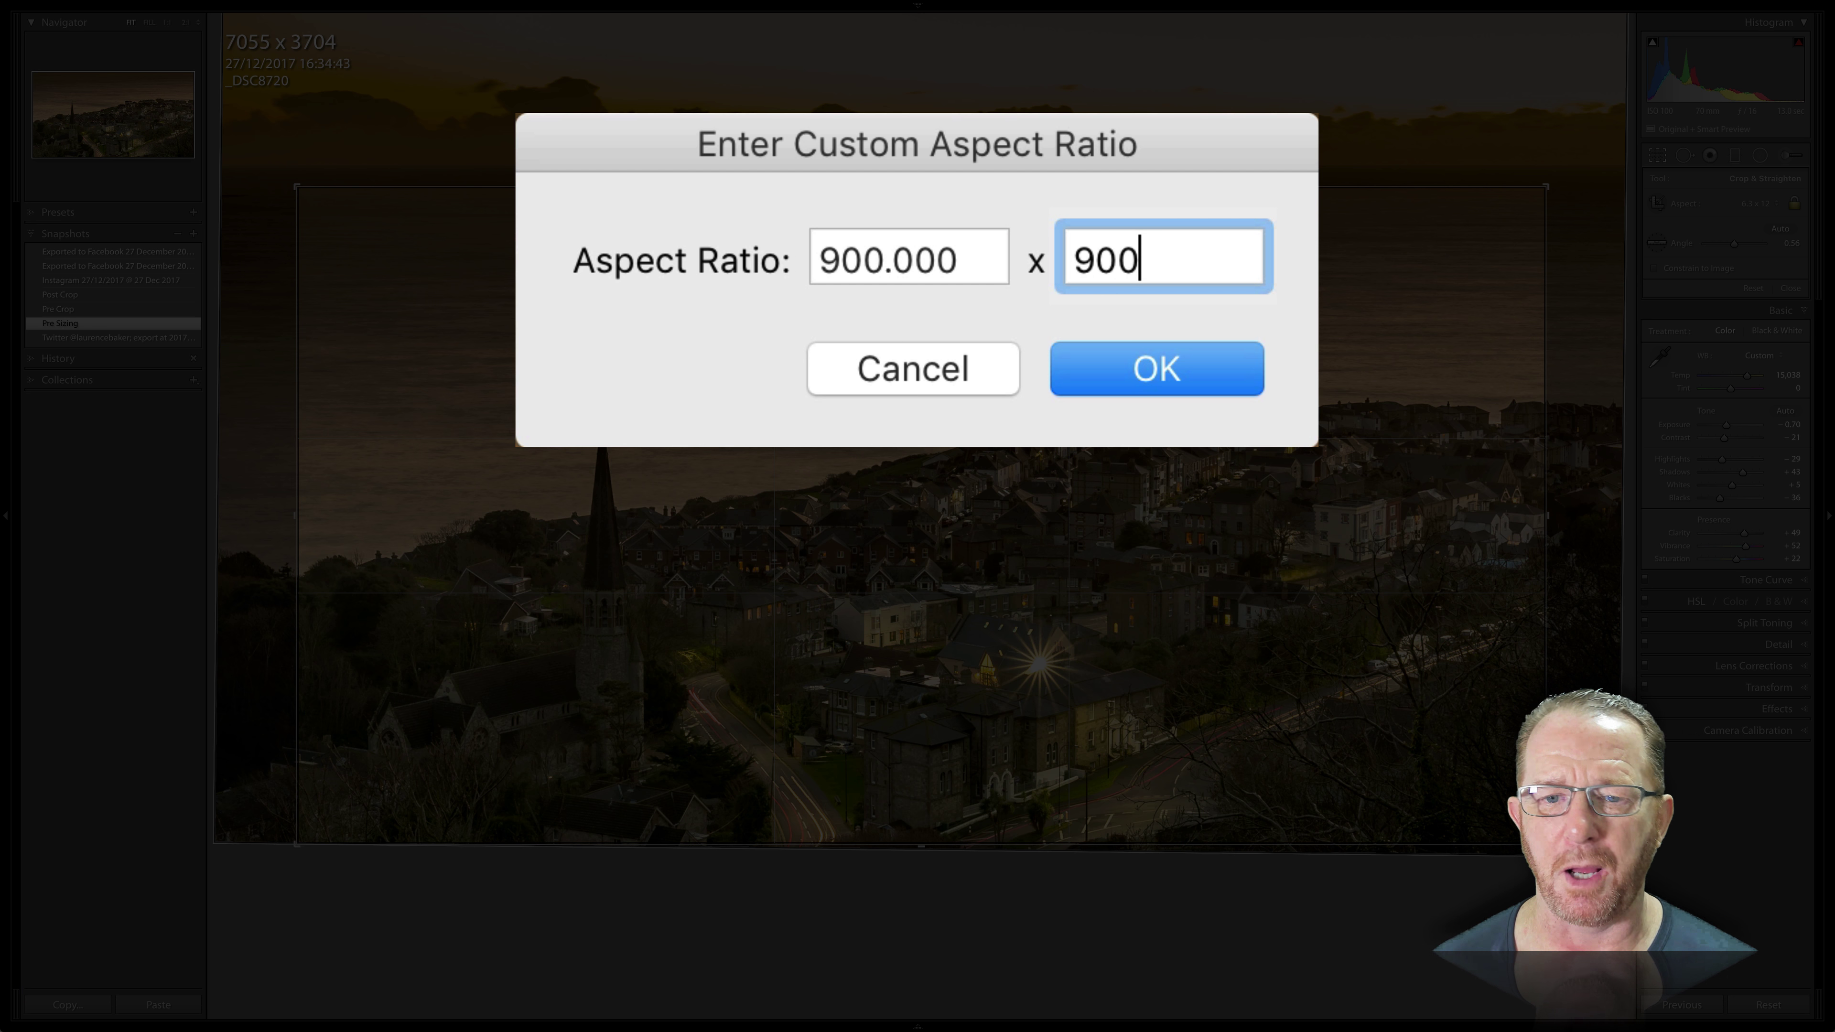
pyautogui.click(1152, 368)
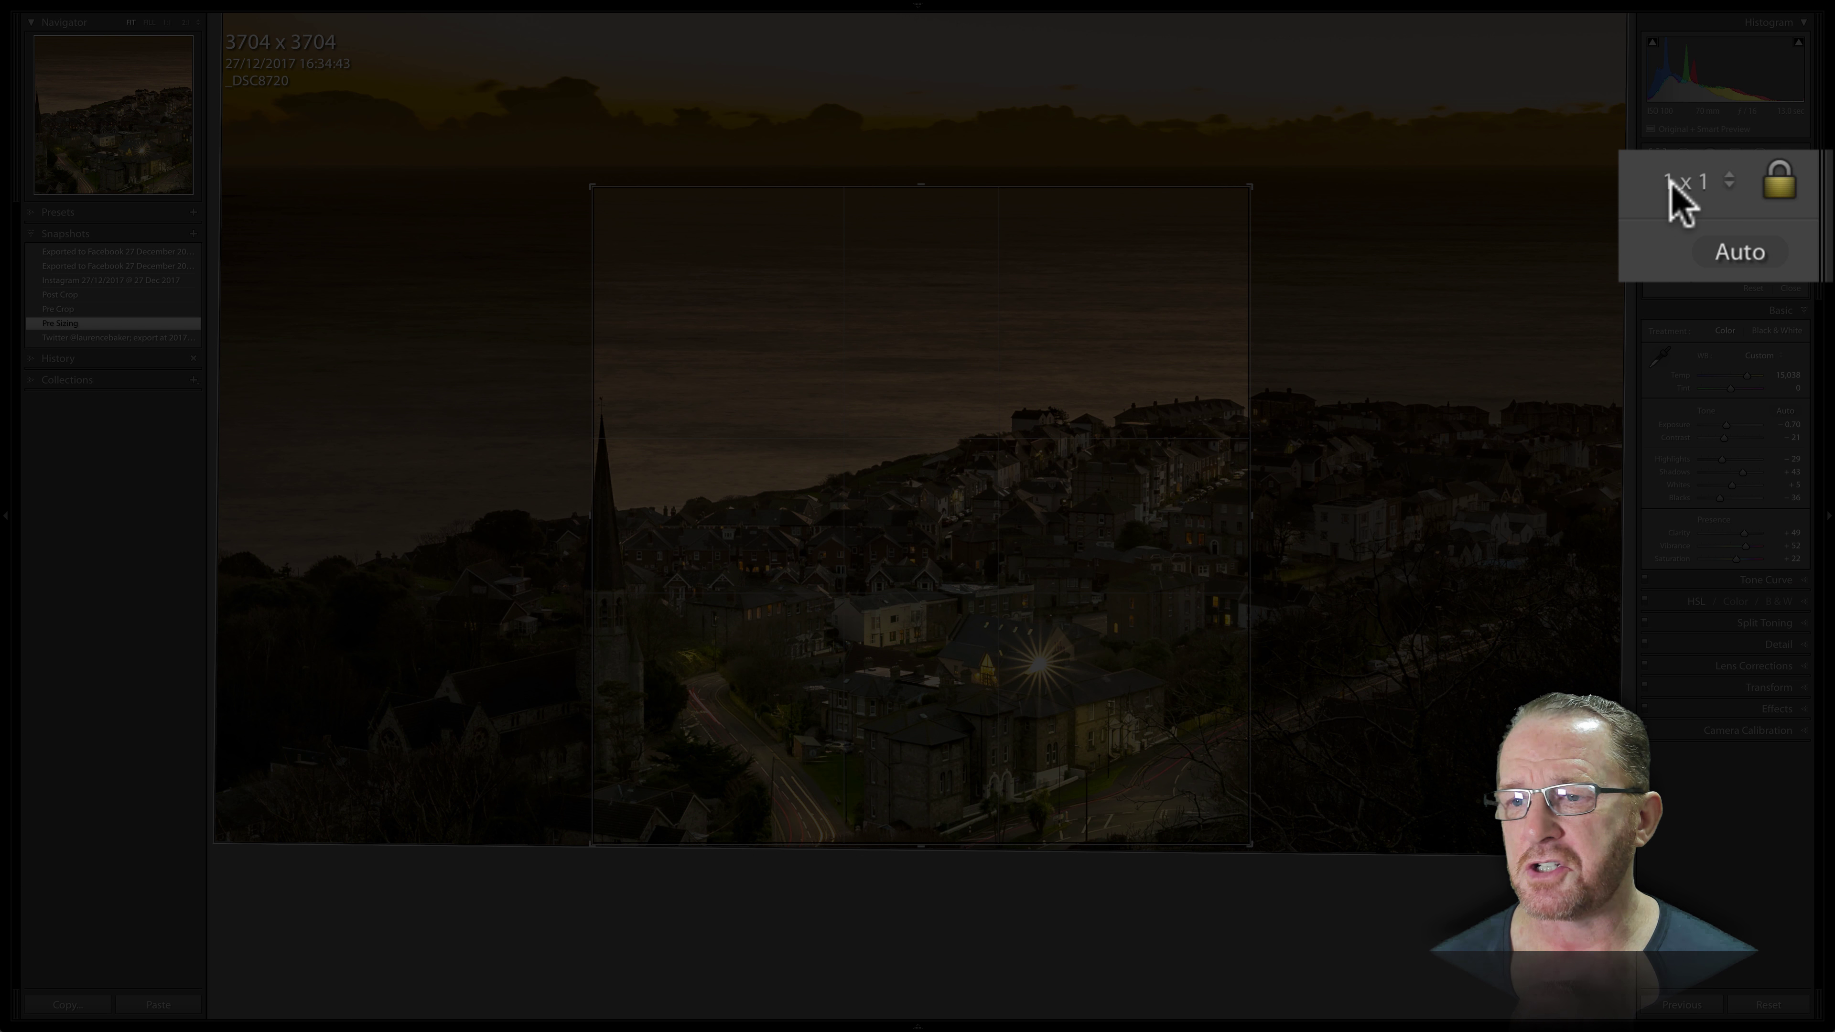
pyautogui.moveTo(807, 389); pyautogui.dragTo(922, 382)
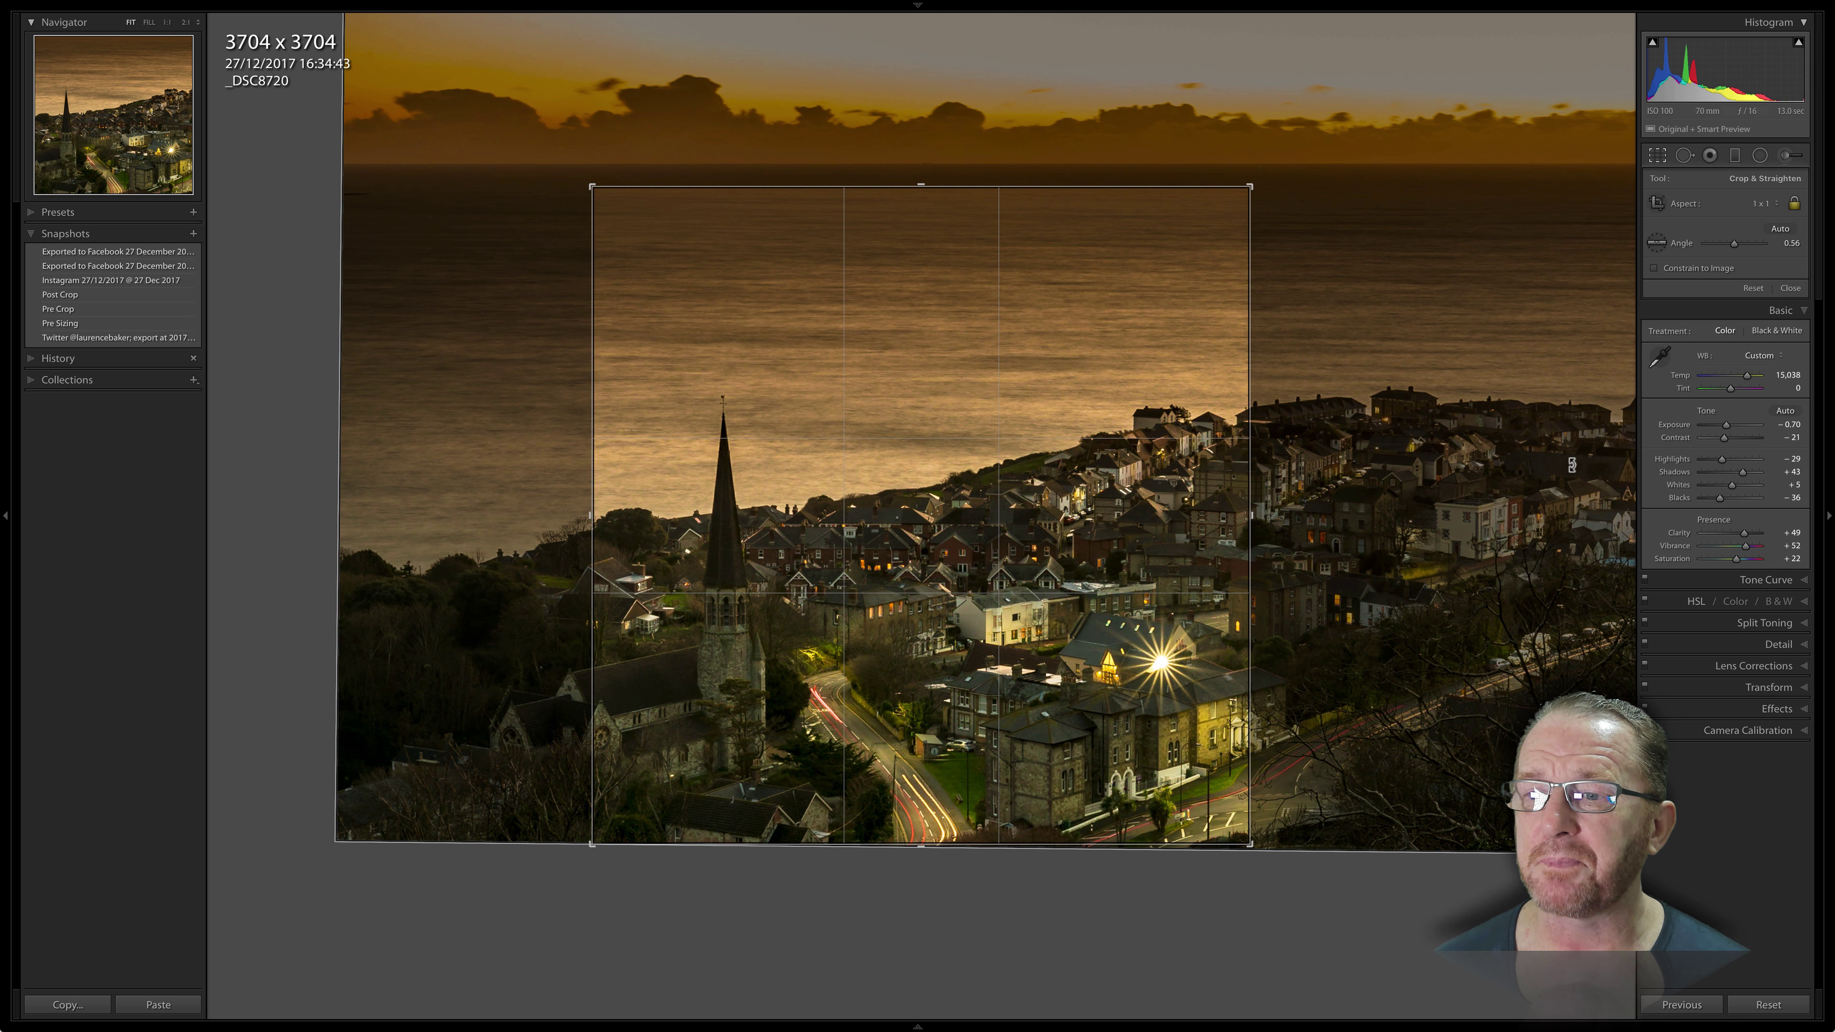
pyautogui.press('Return')
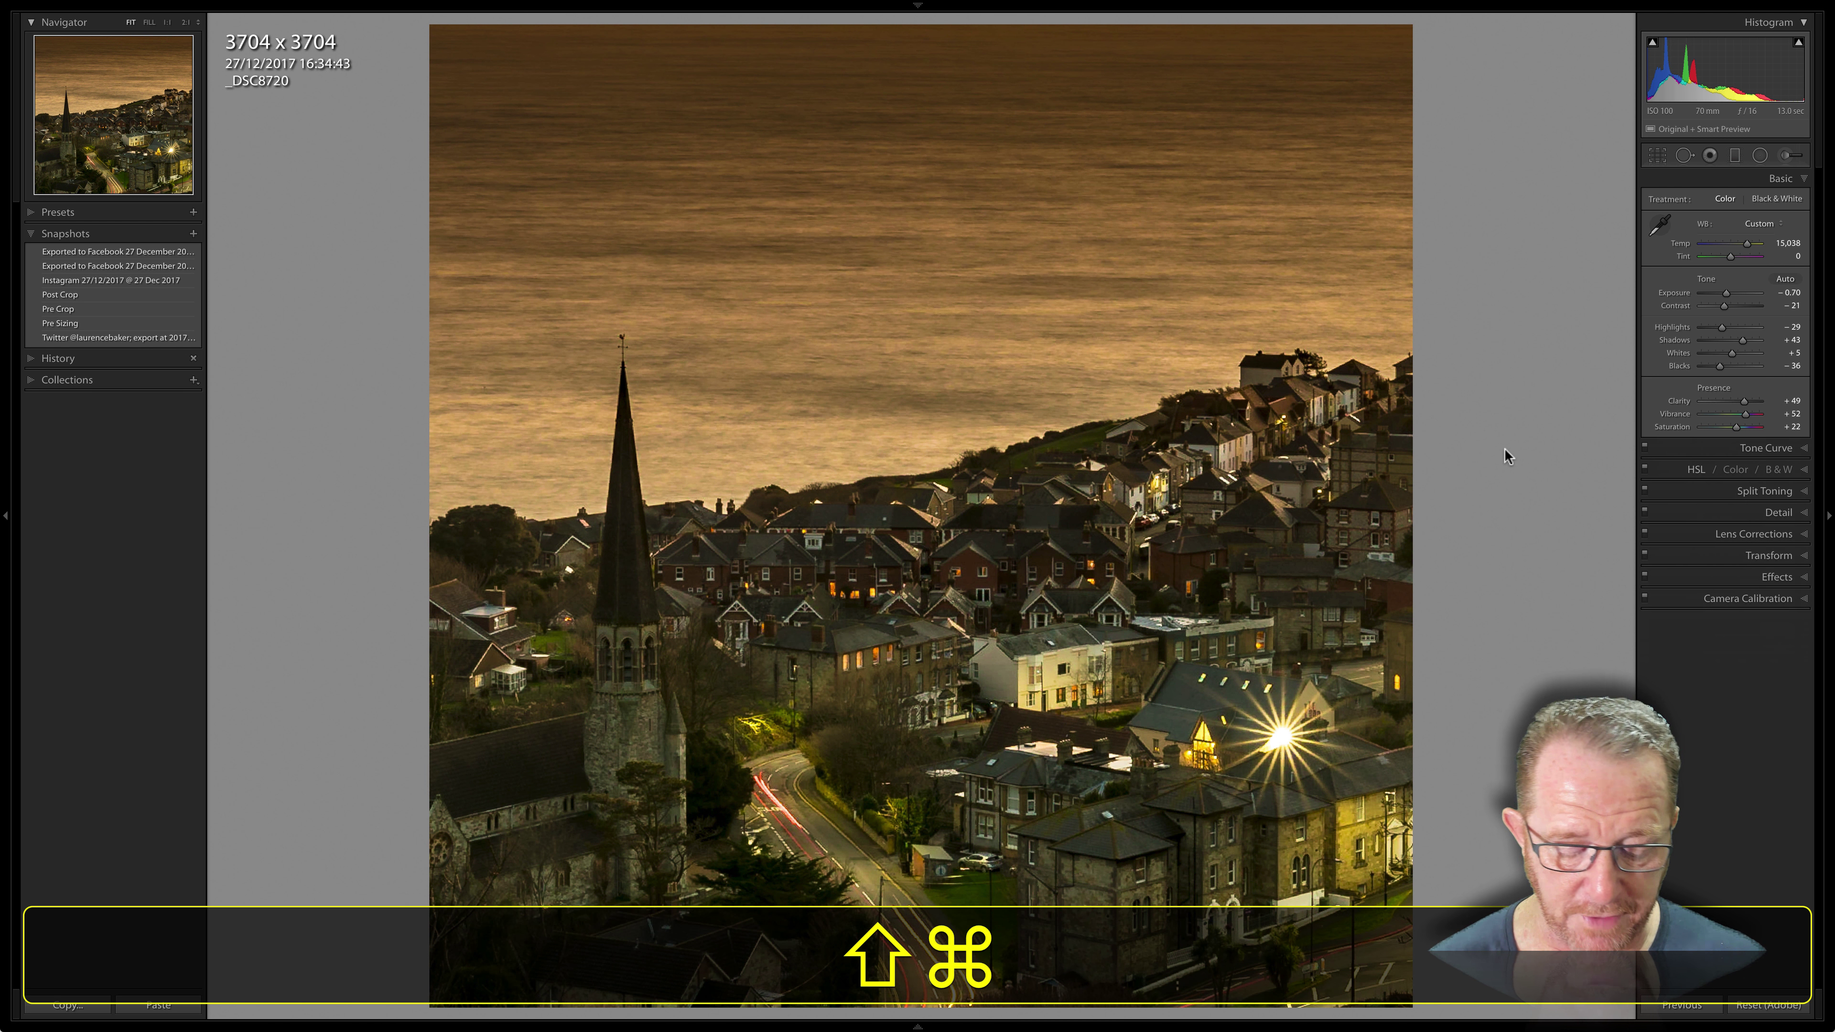
# Step: Export the square crop at 900 x 900 pixels with the resolution set to 500 pixels per inch
pyautogui.press('shift+super+e')
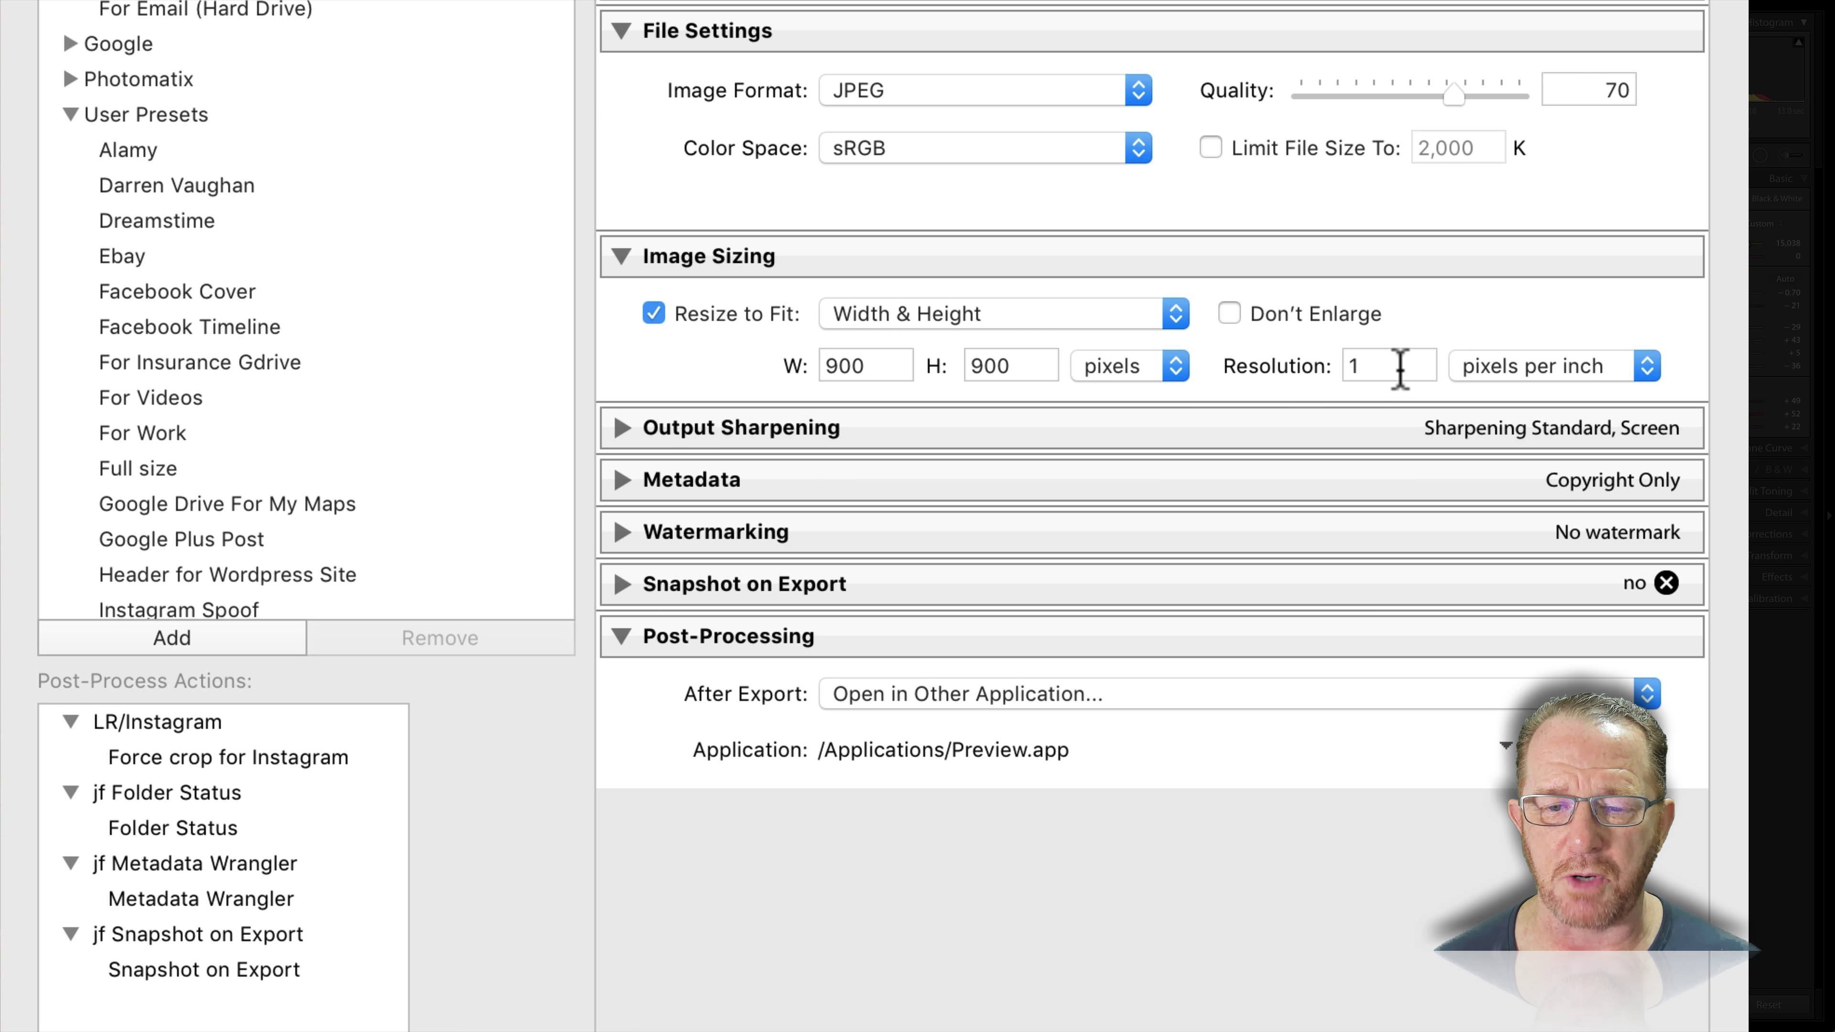
pyautogui.click(1394, 367)
pyautogui.write('500')
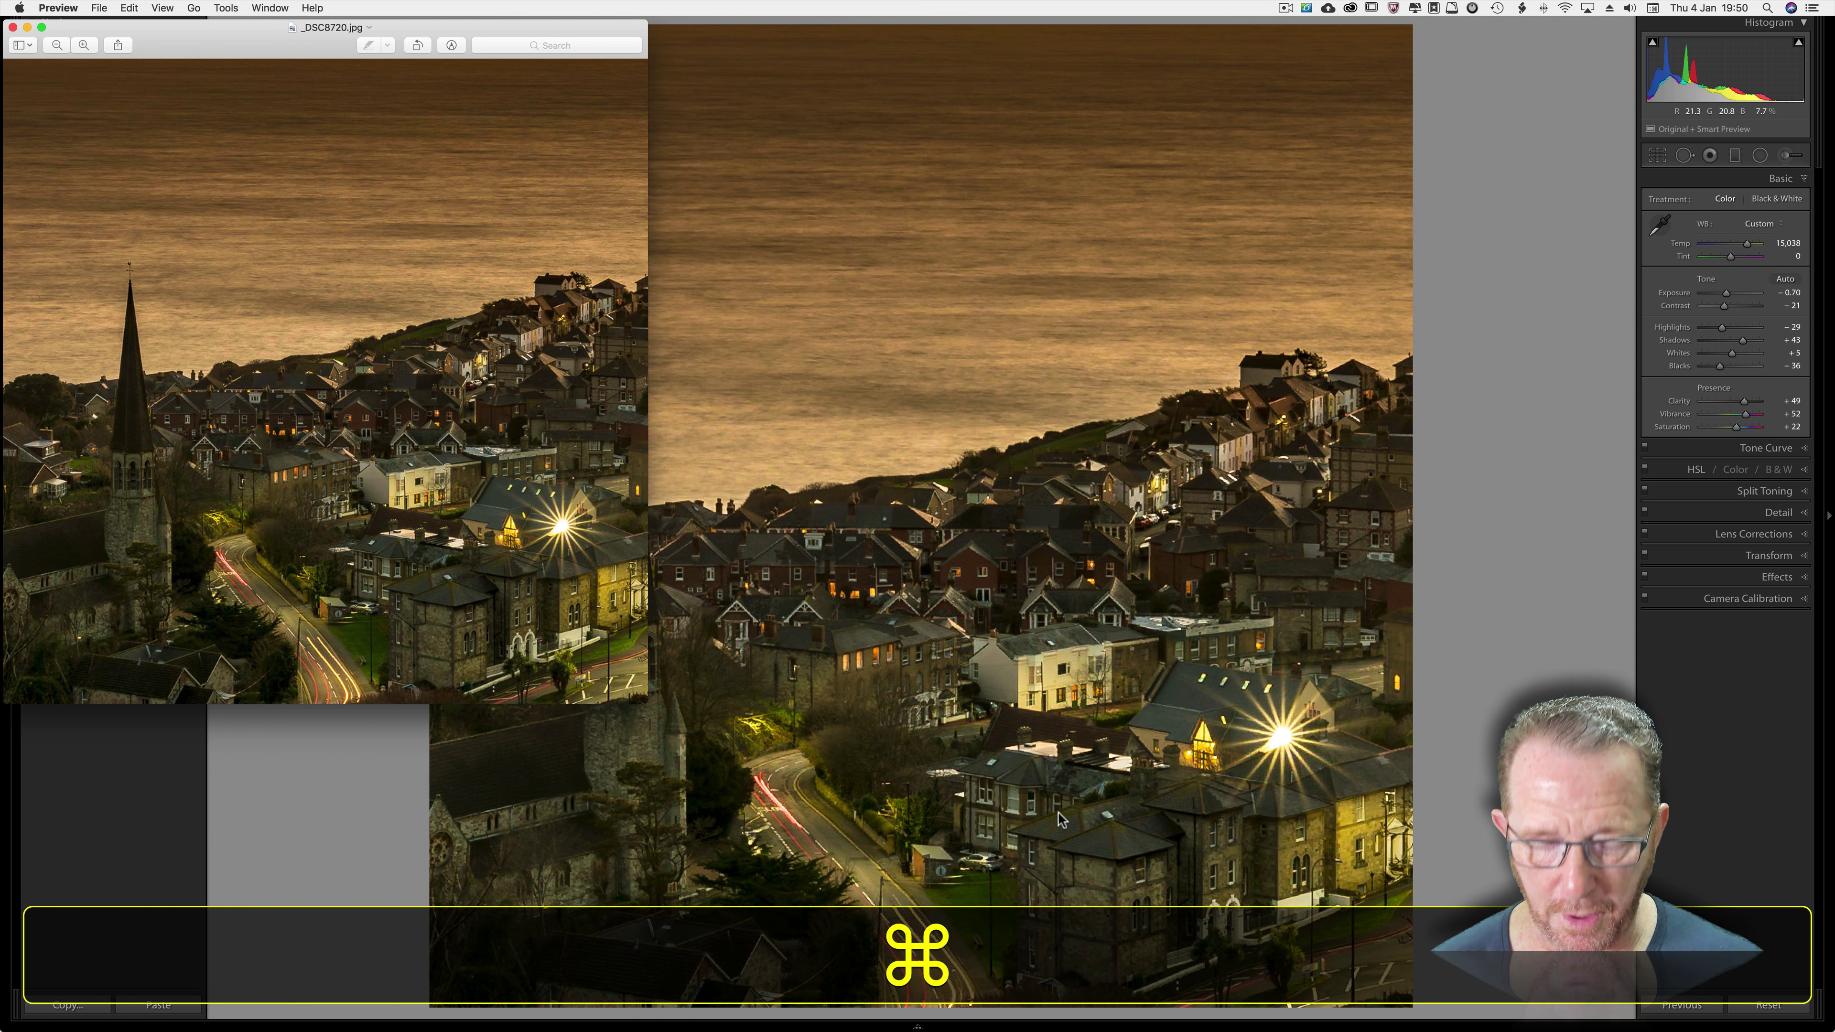
# Step: Check the square export's DPI and pixel dimensions in Preview and quit Preview
pyautogui.press('super+i')
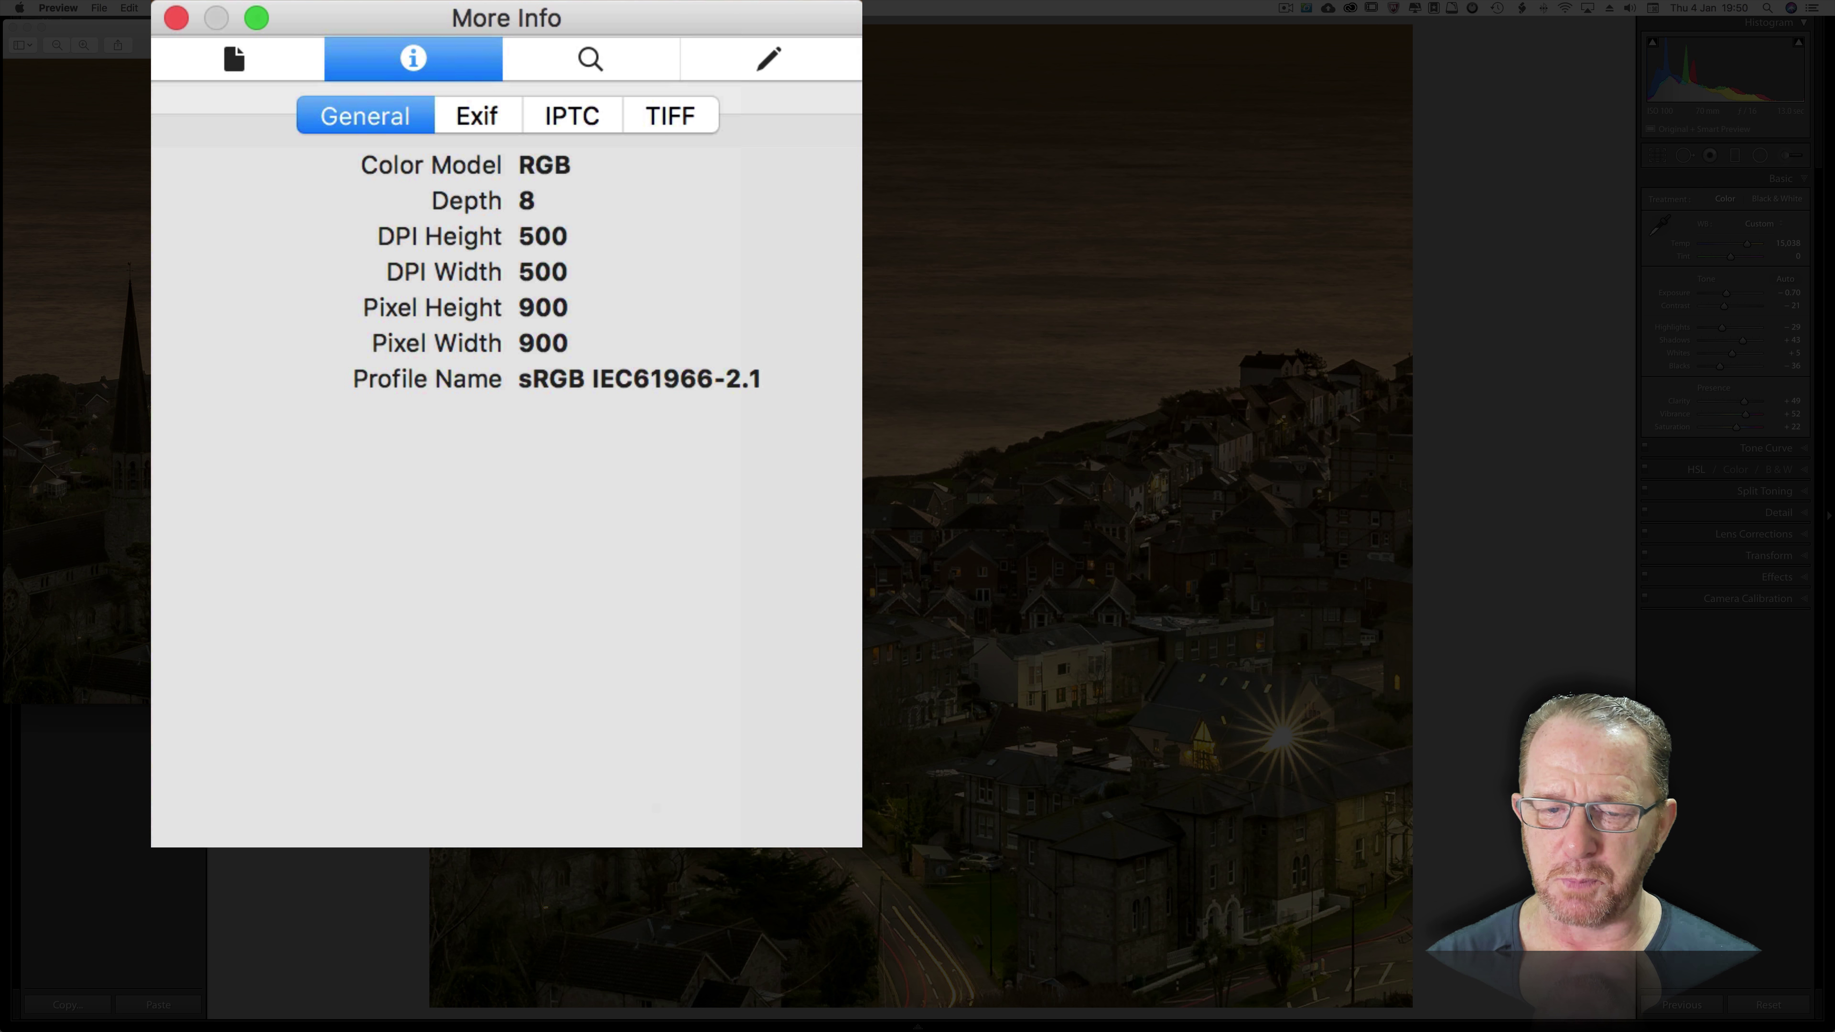
pyautogui.press('super+q')
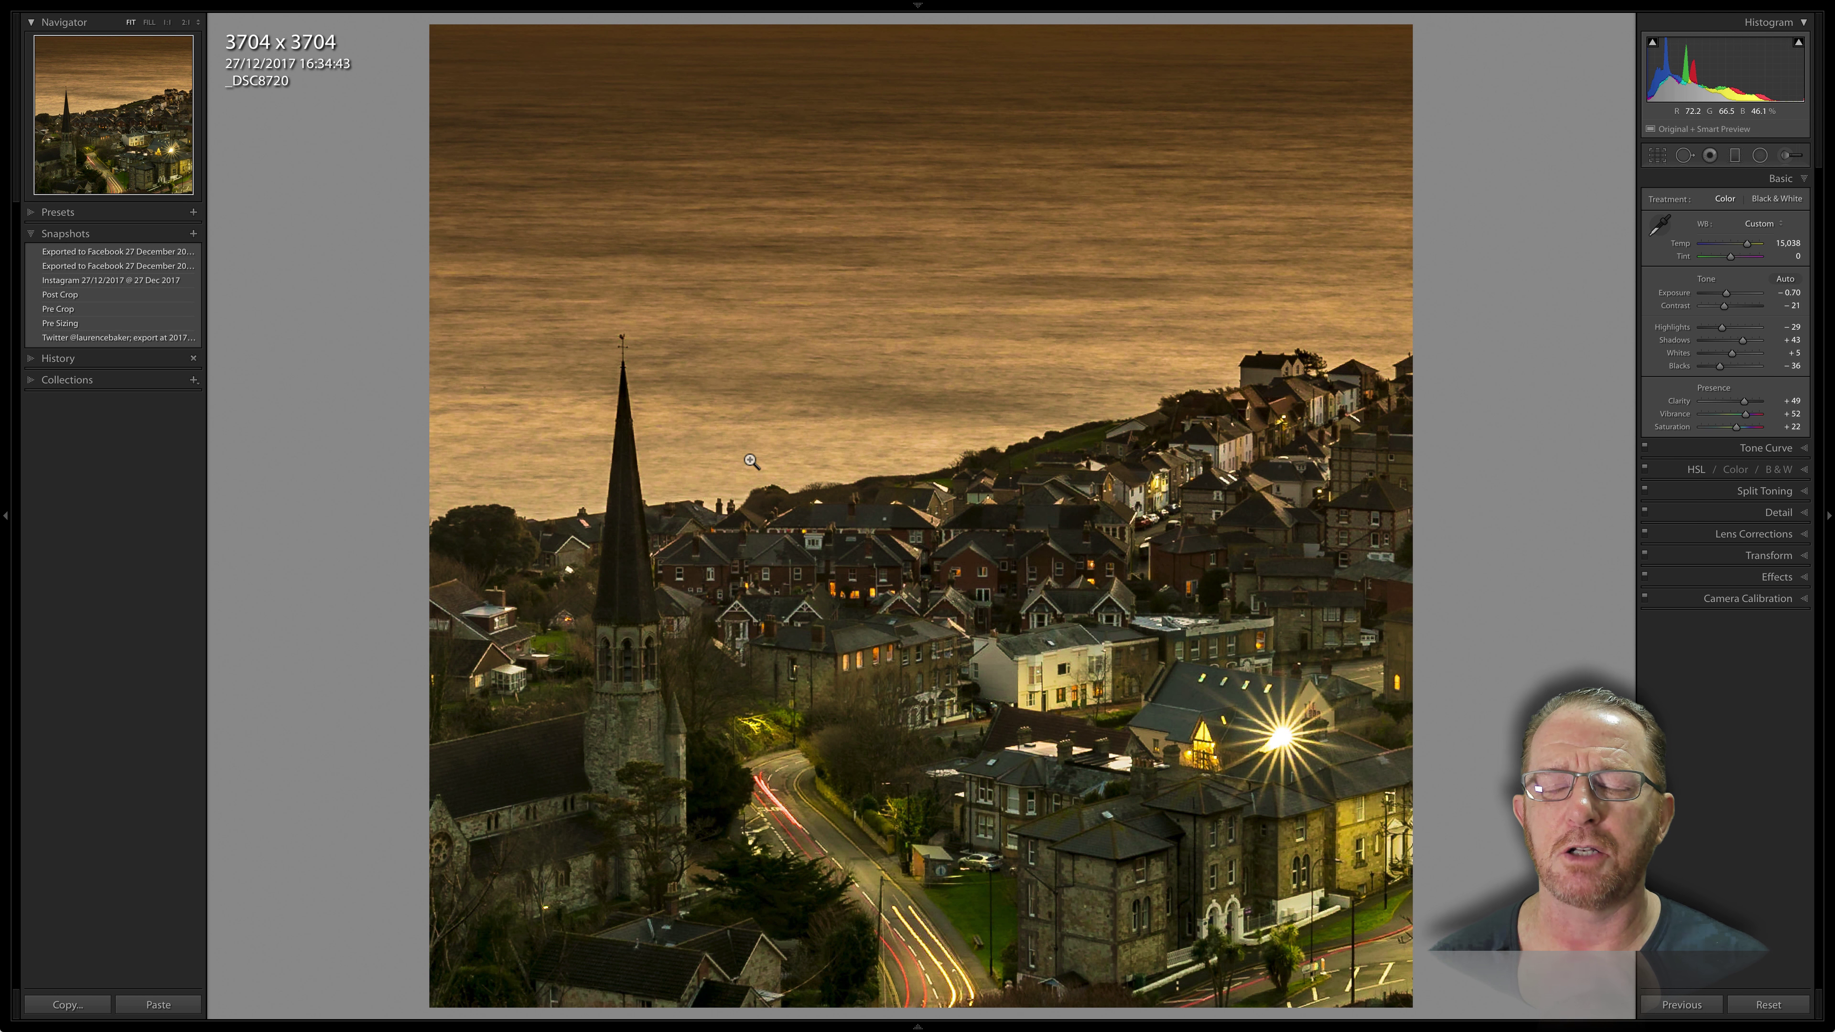
# Step: Open the export settings for the square crop and set the image format to PSD
pyautogui.press('shift+super')
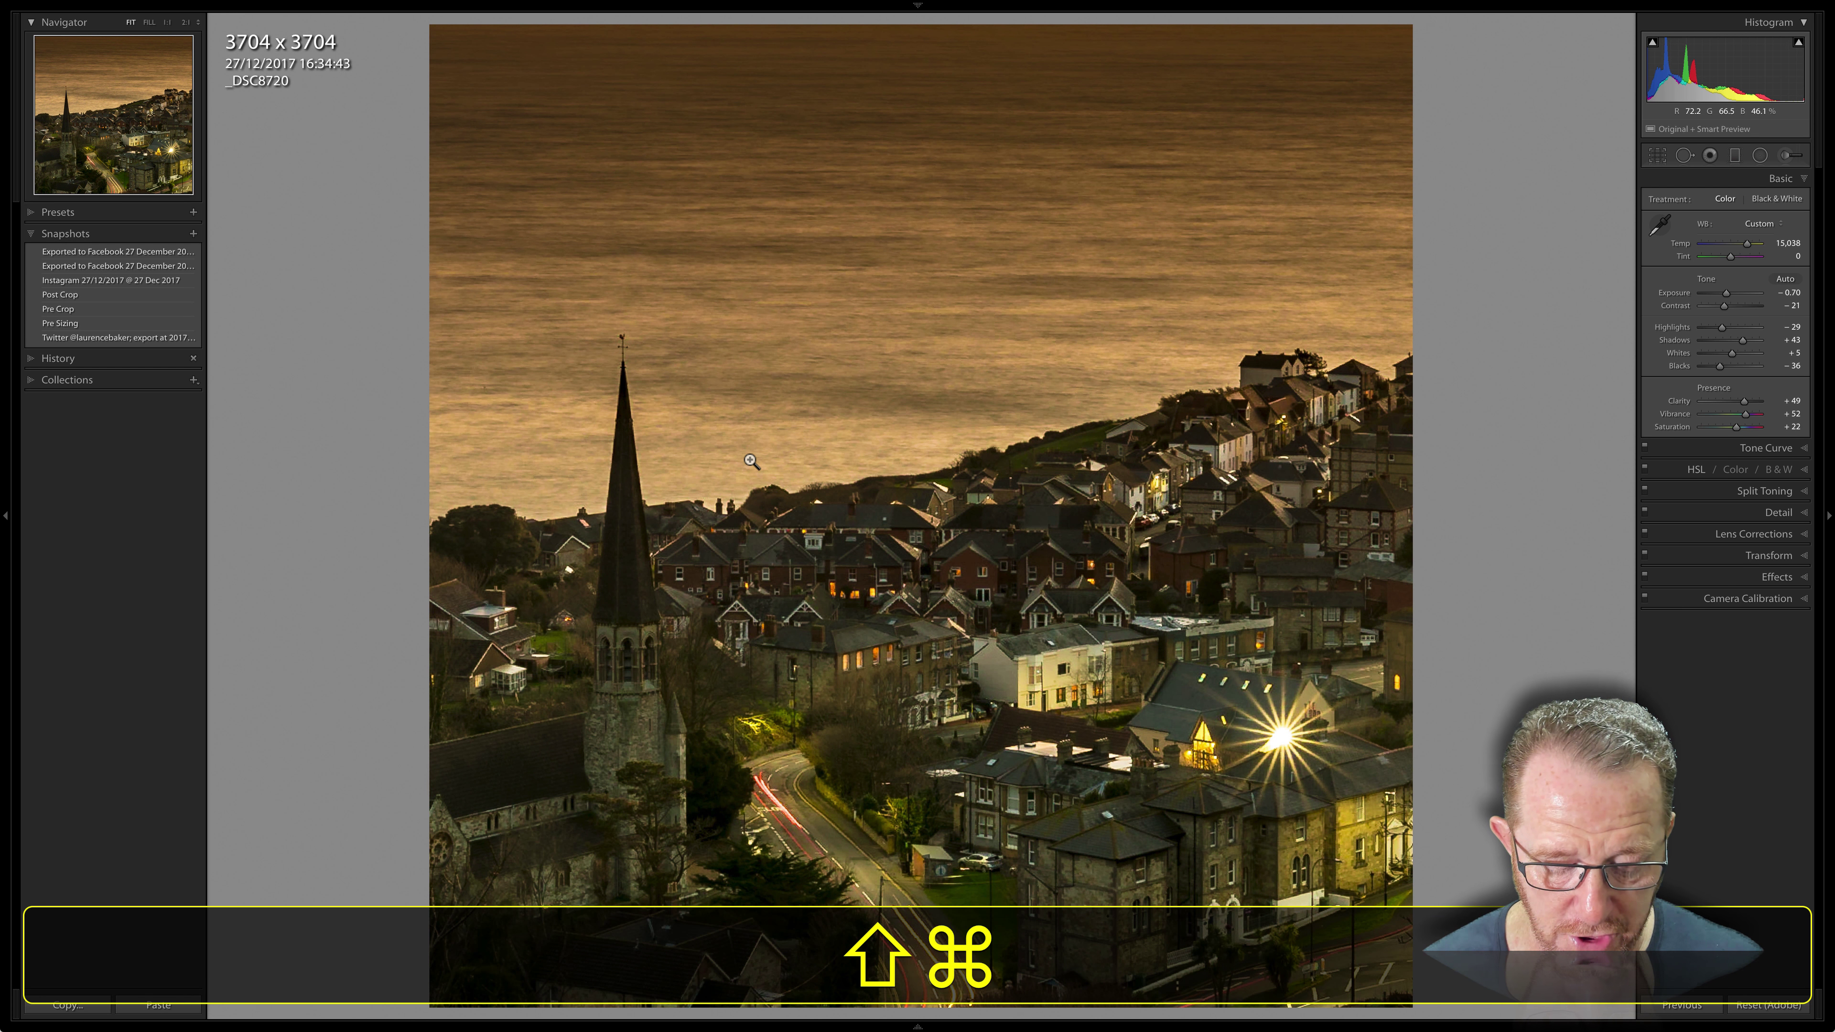
pyautogui.press('shift+super+e')
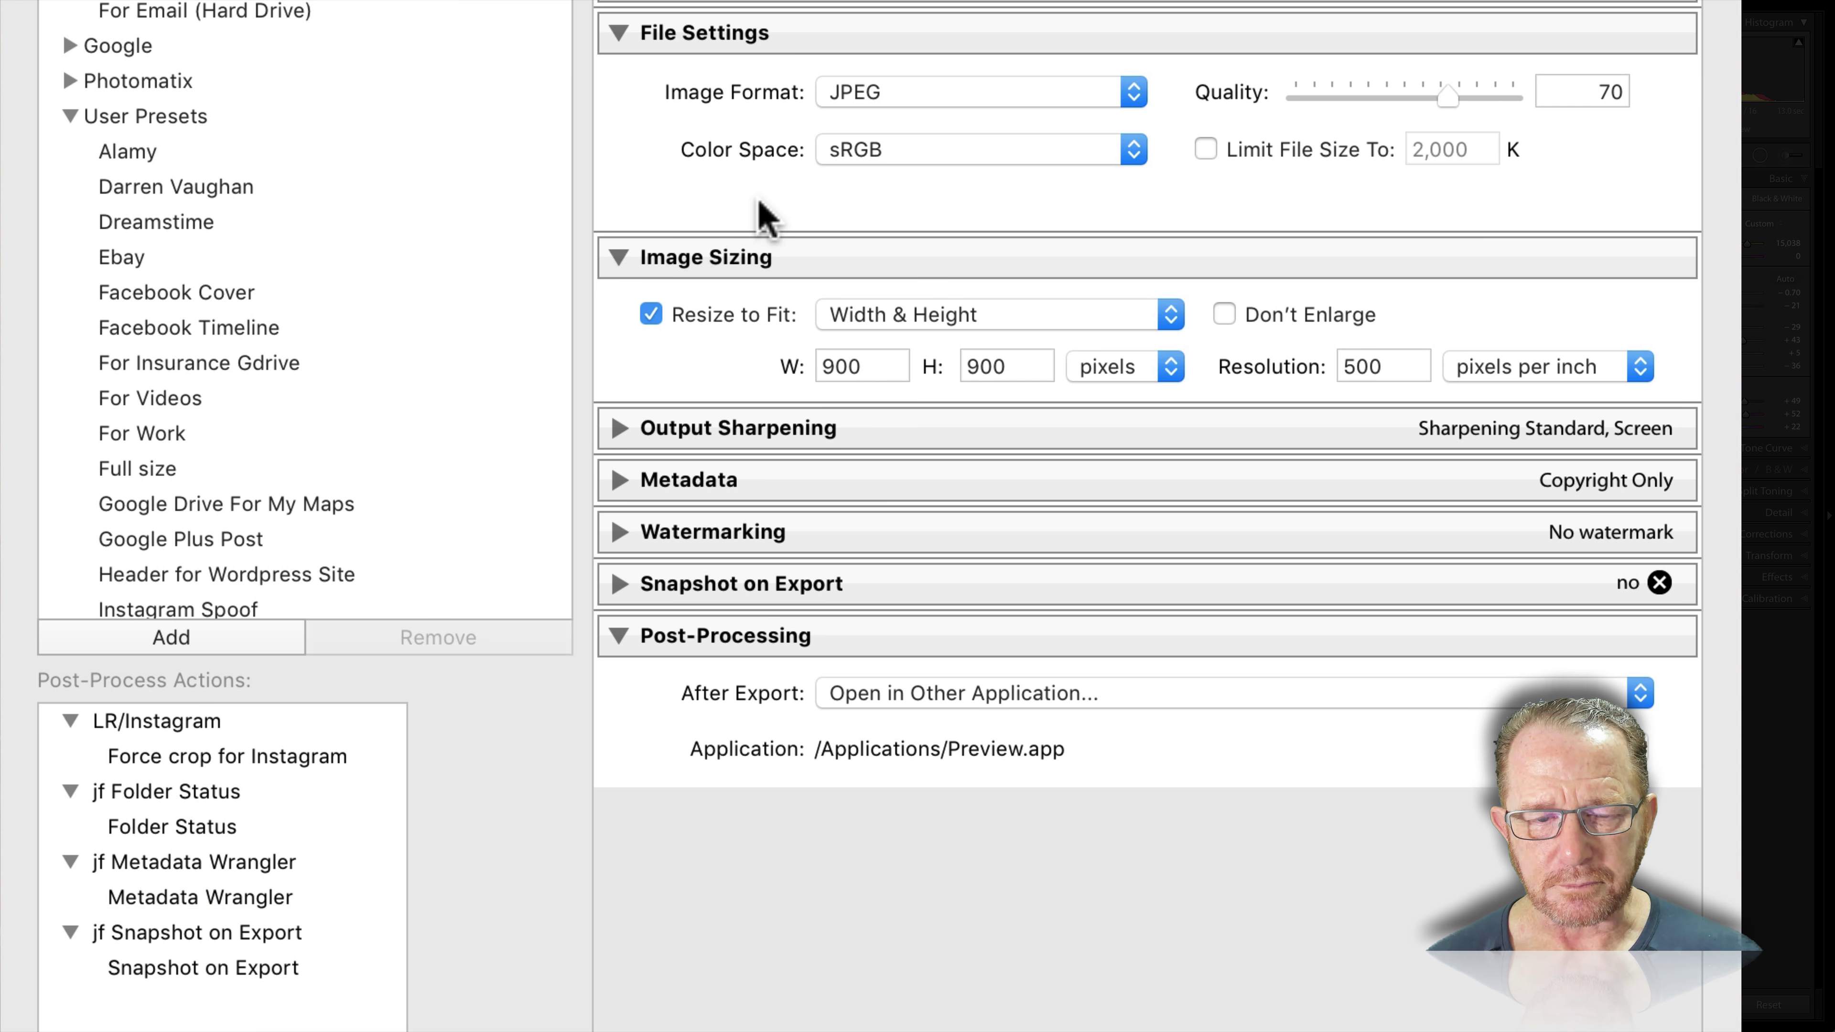
pyautogui.click(859, 93)
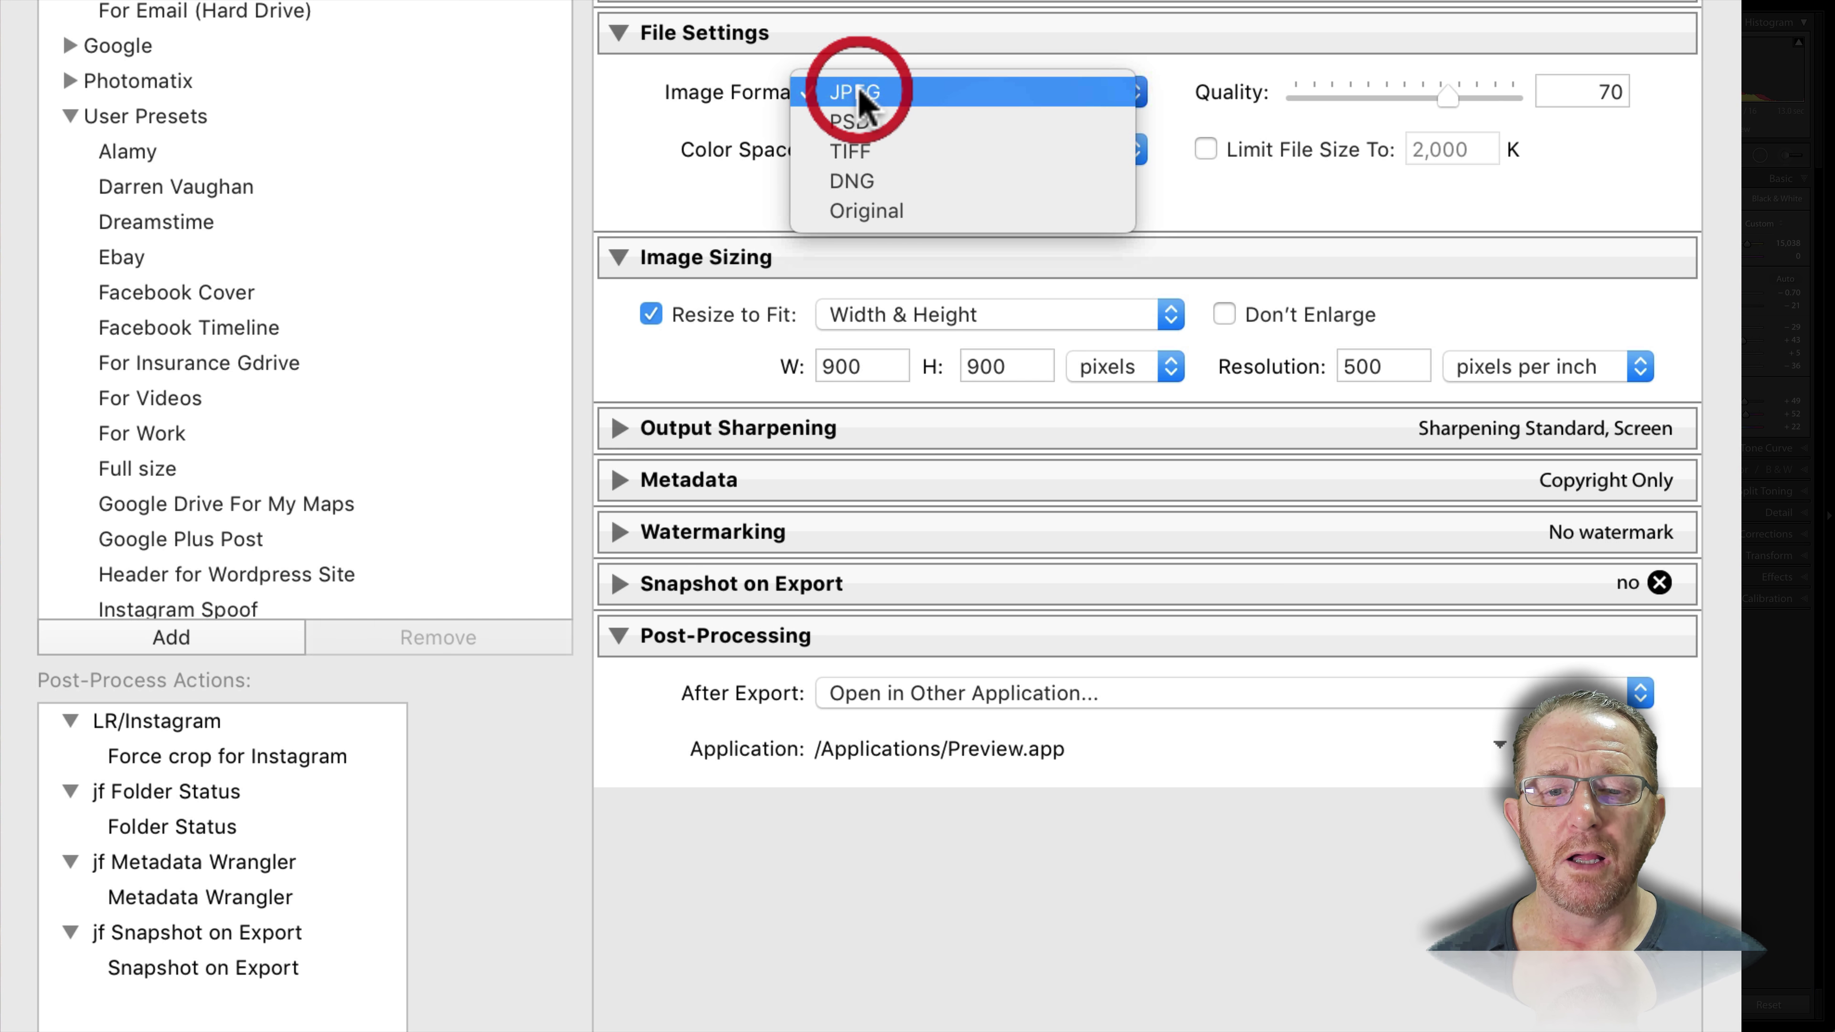
pyautogui.click(864, 123)
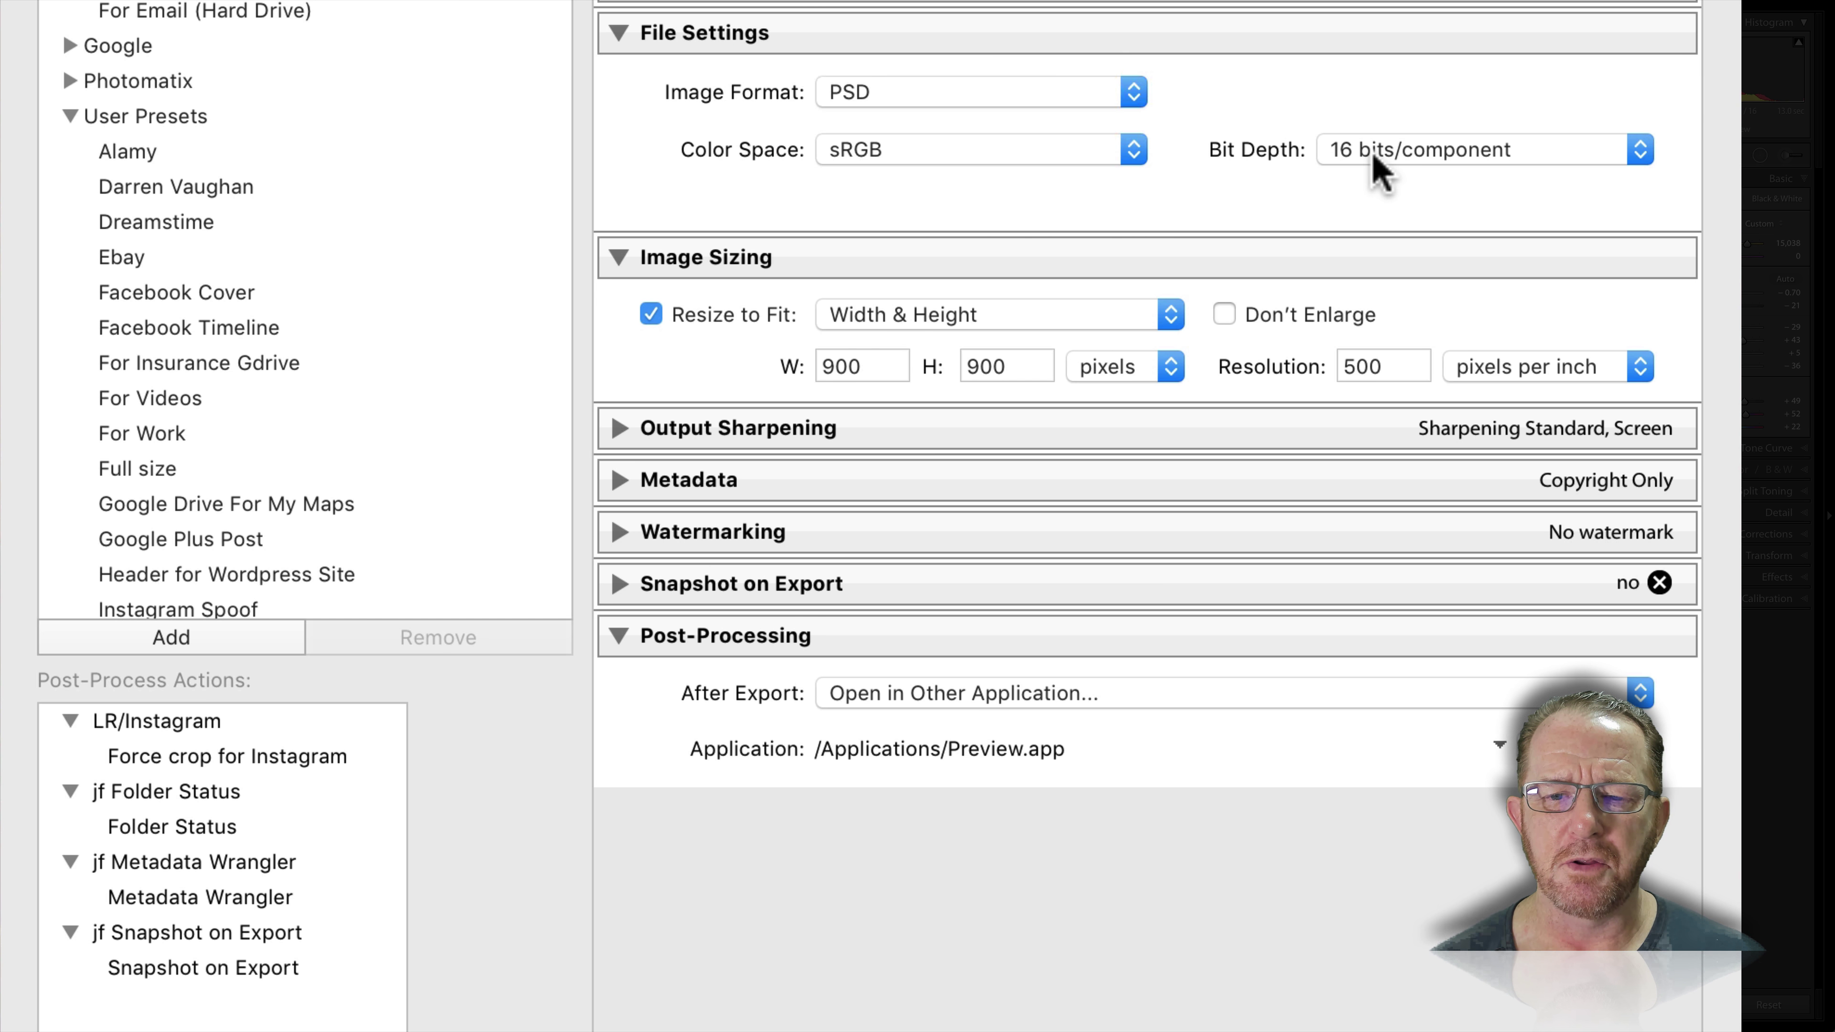
# Step: Try 8 bits/component for the PSD bit depth and set it back to 16 bits/component
pyautogui.click(1375, 153)
pyautogui.click(1322, 115)
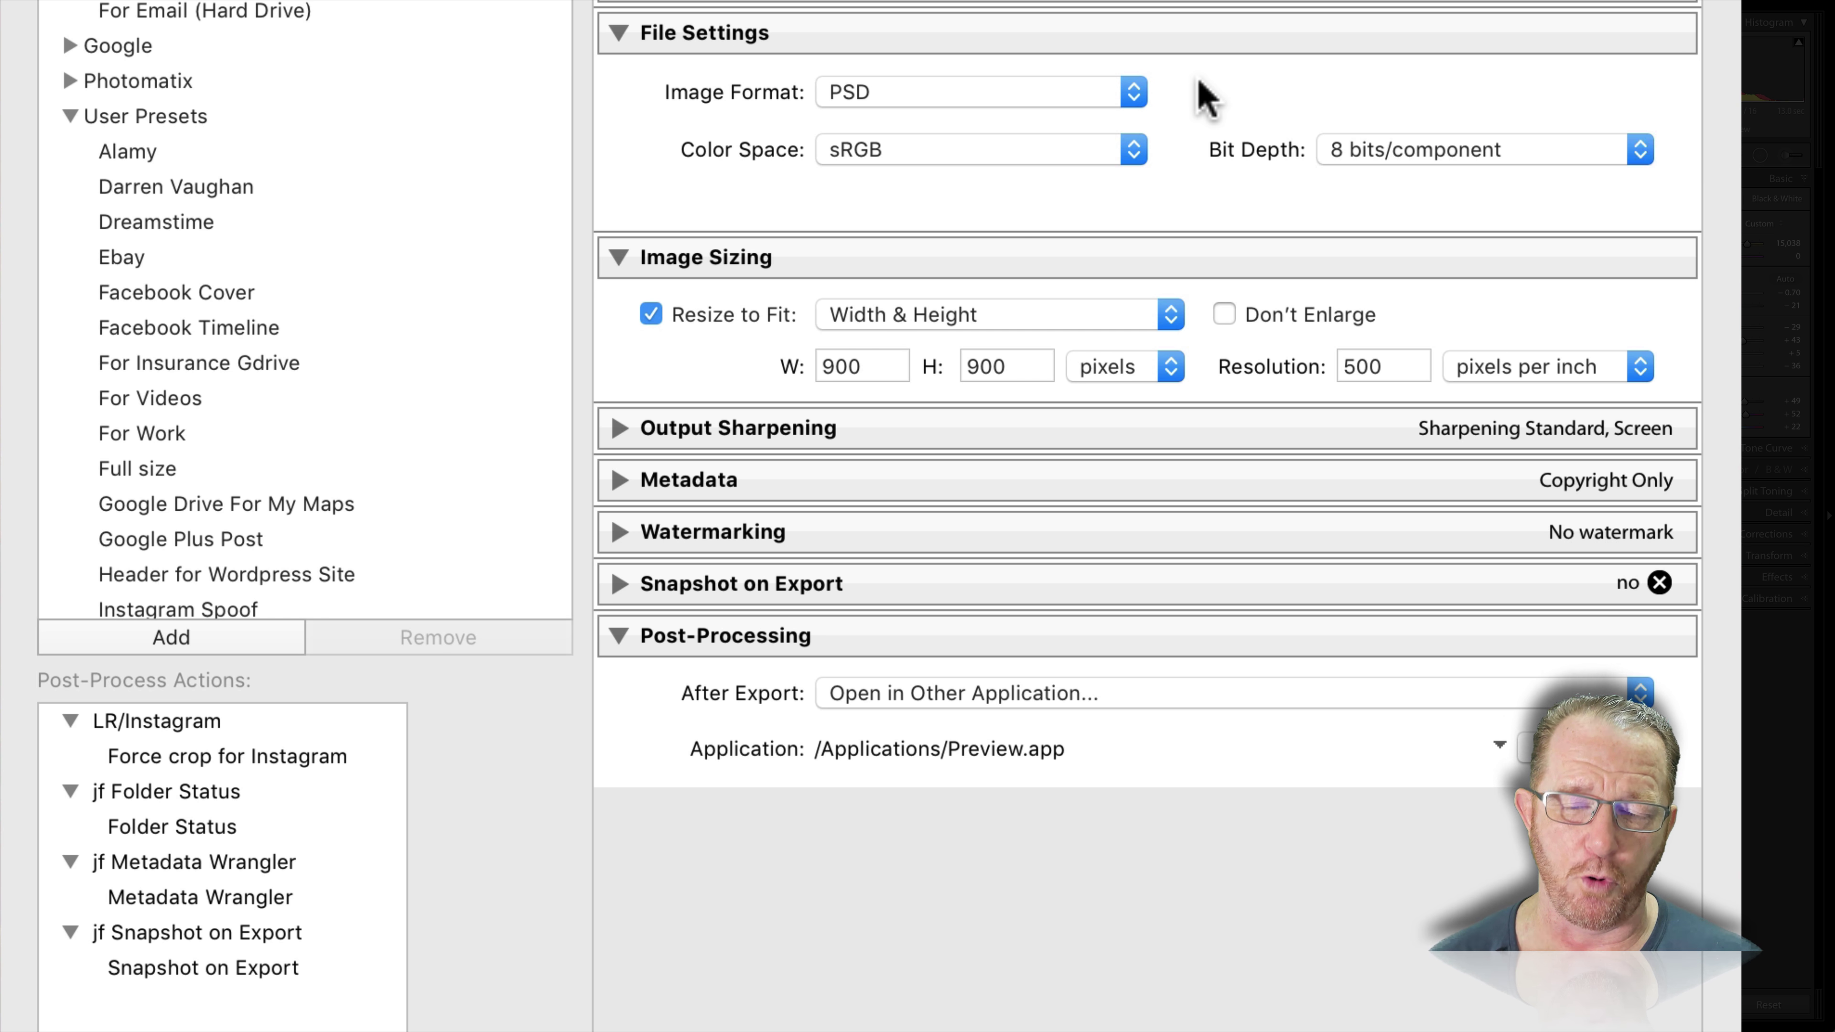
pyautogui.click(1340, 149)
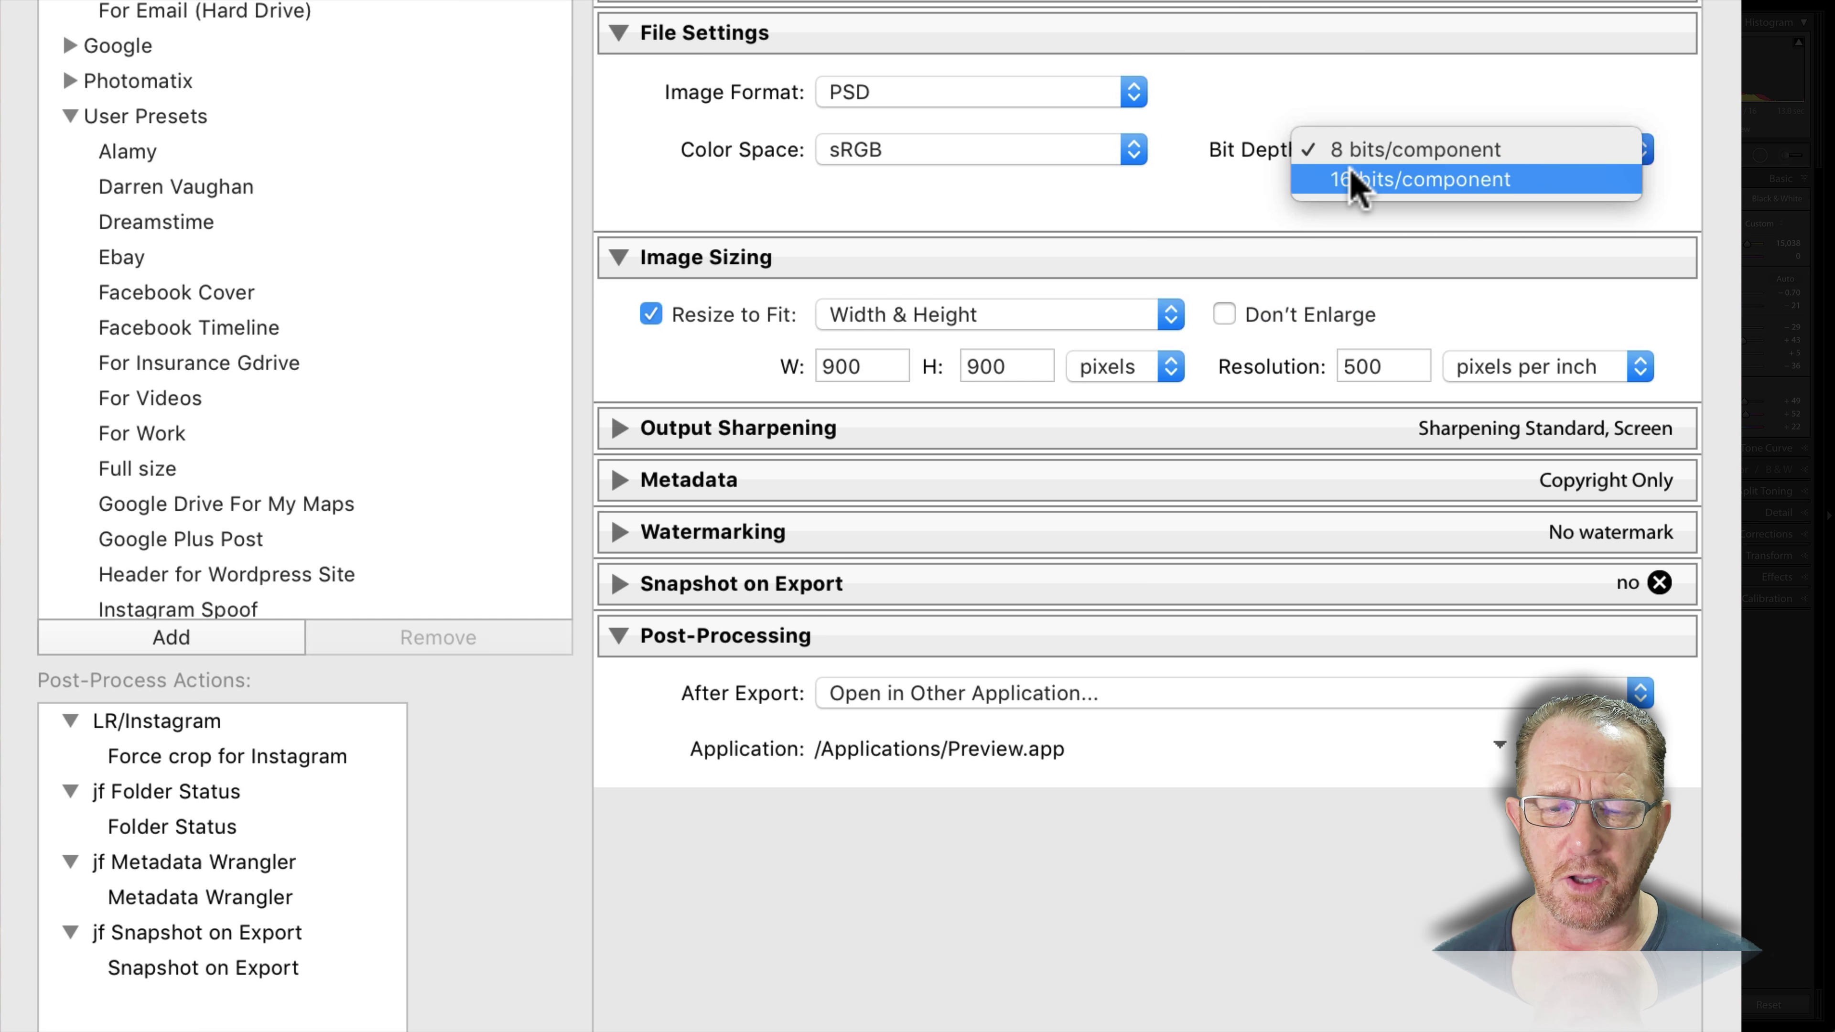
pyautogui.click(1358, 181)
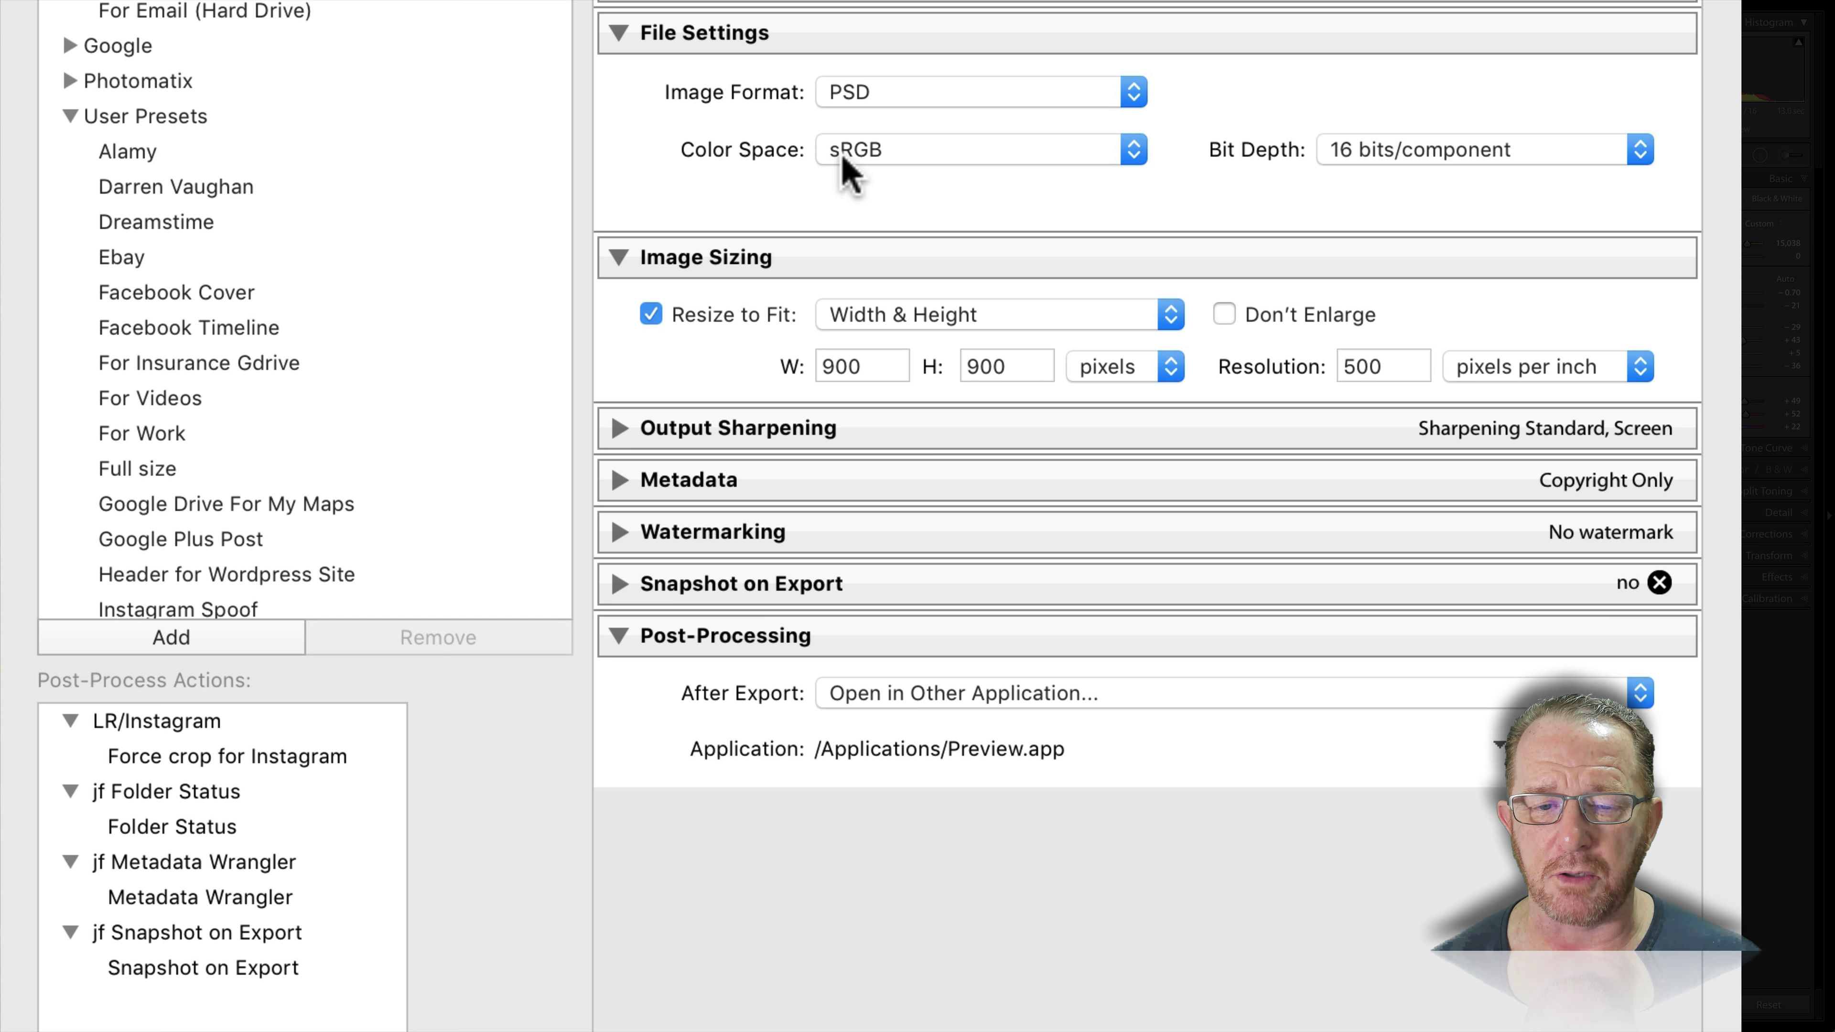
# Step: Look through the available export color spaces without changing the selection
pyautogui.click(925, 154)
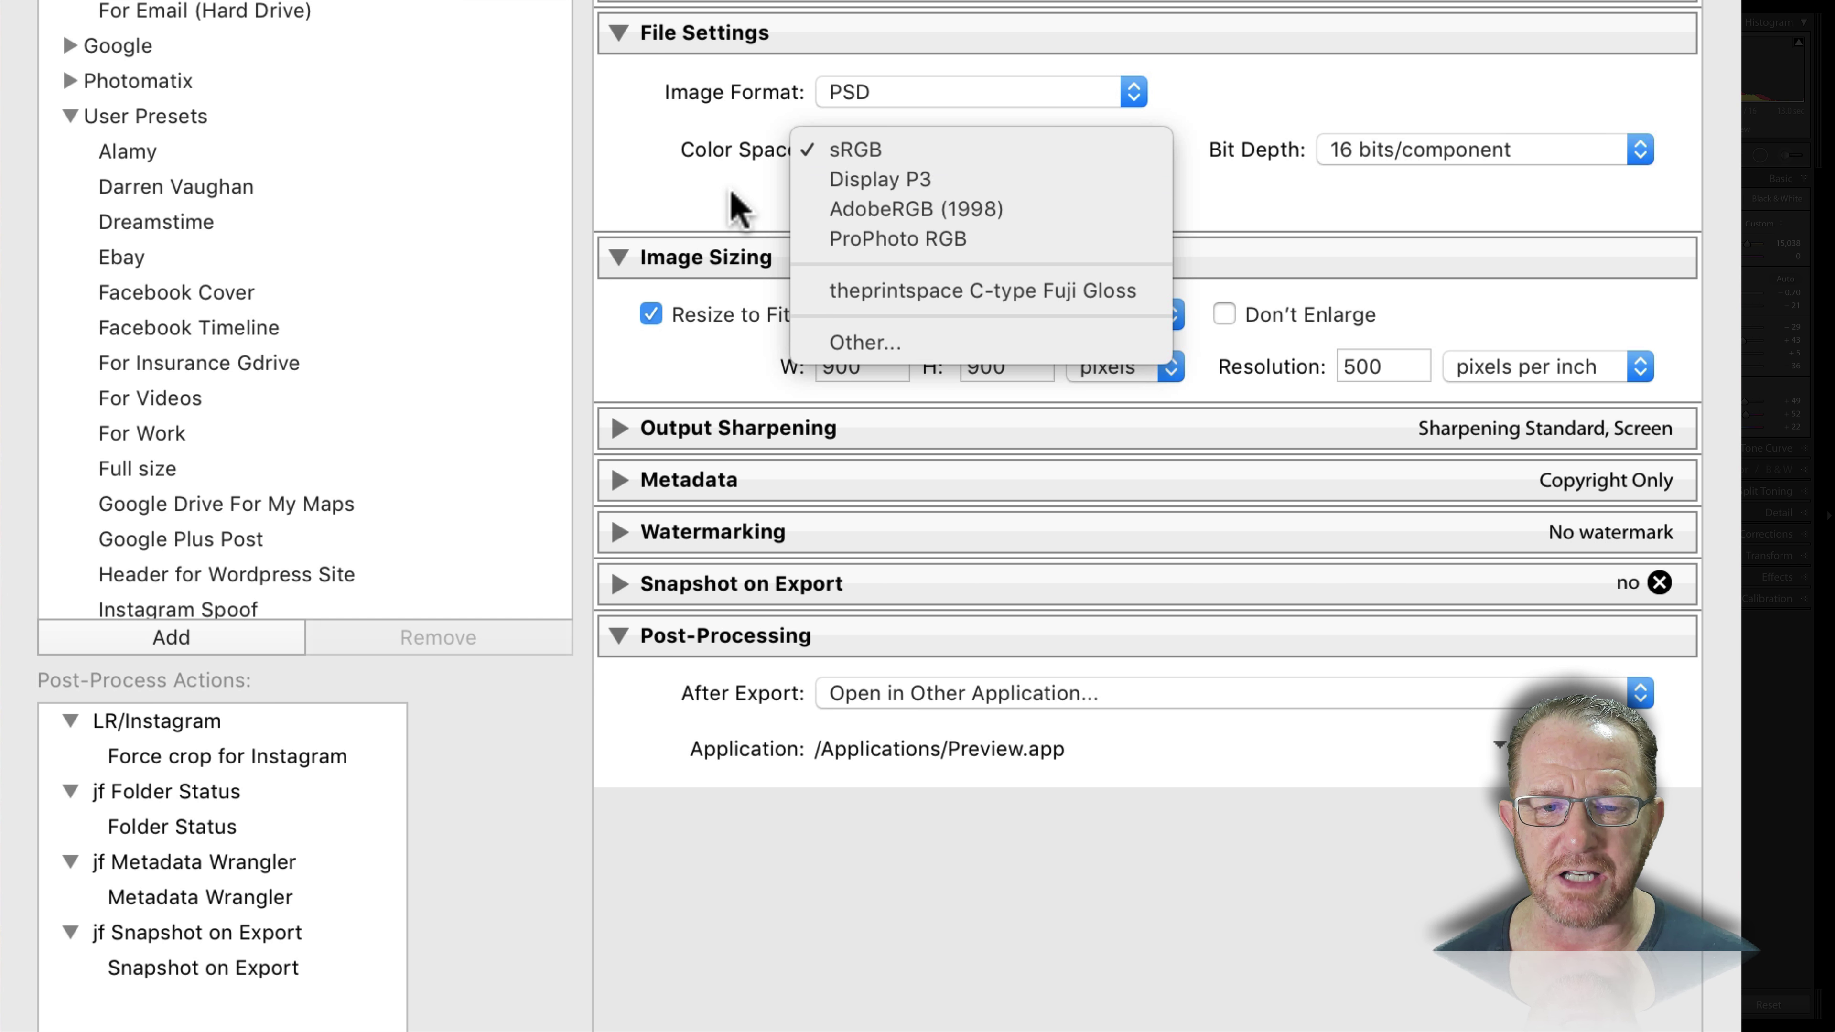
pyautogui.click(704, 194)
pyautogui.click(870, 152)
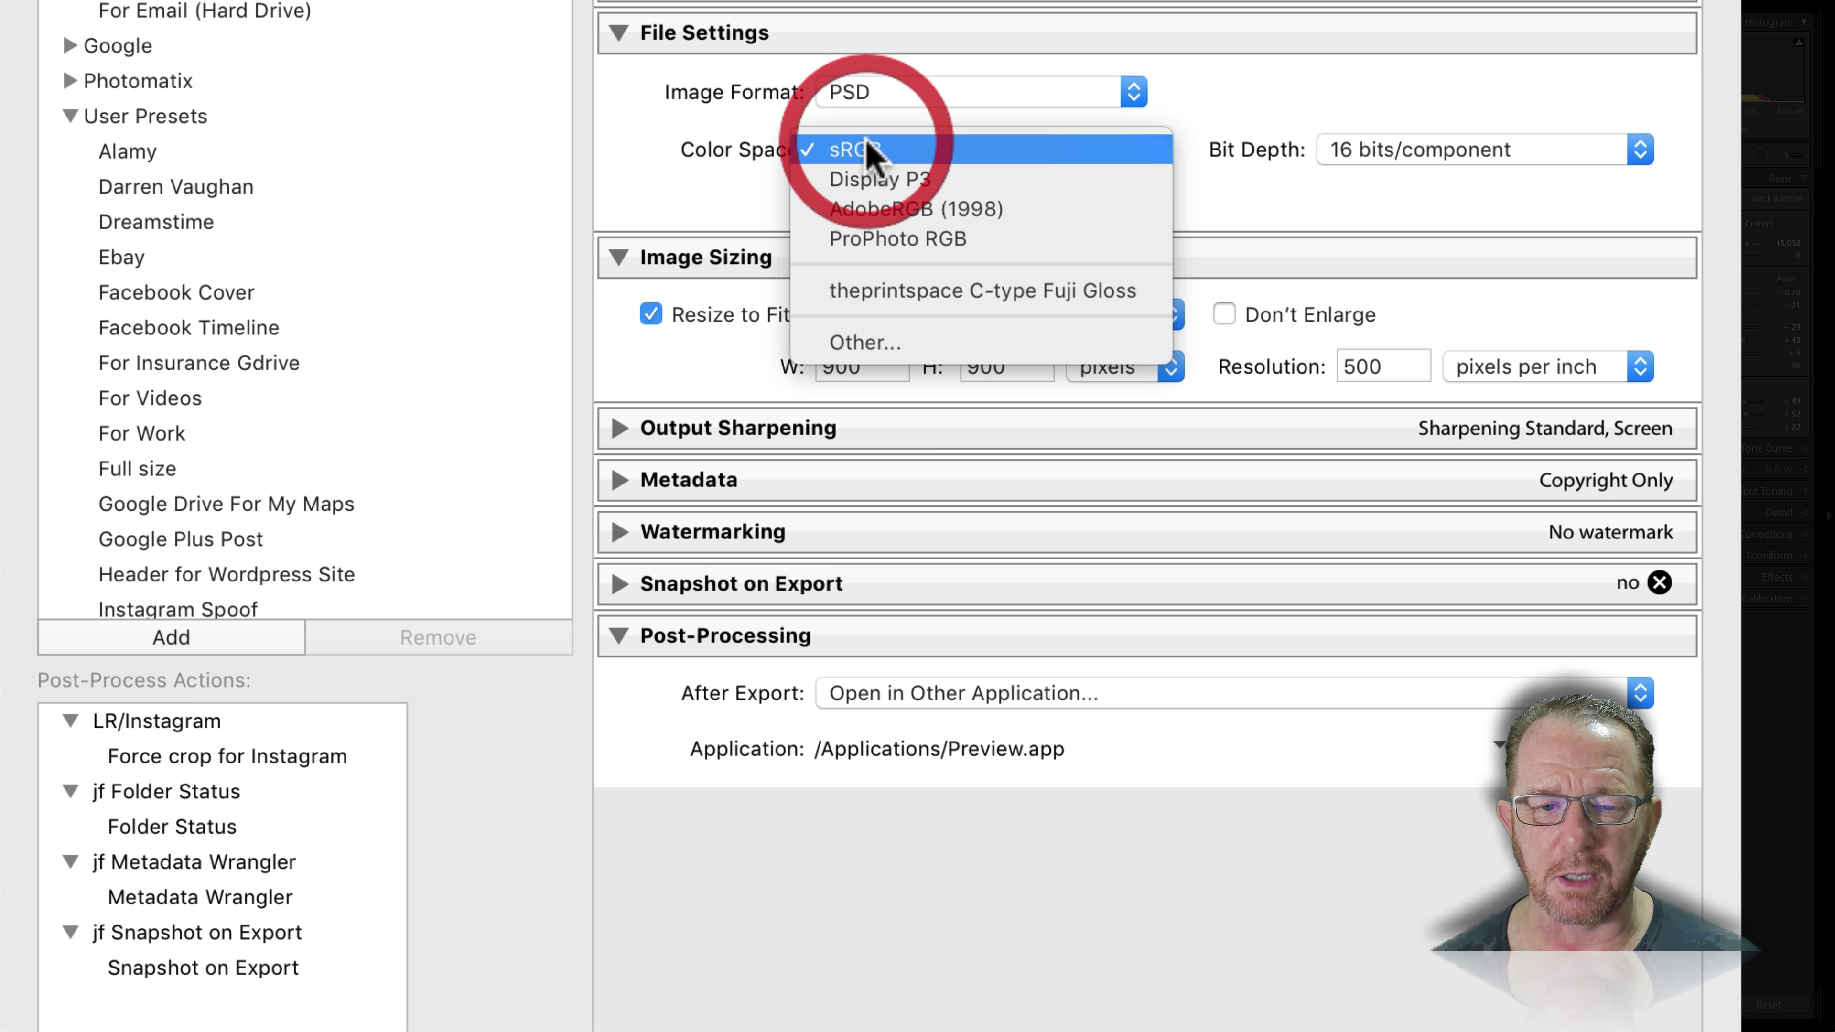
pyautogui.click(737, 181)
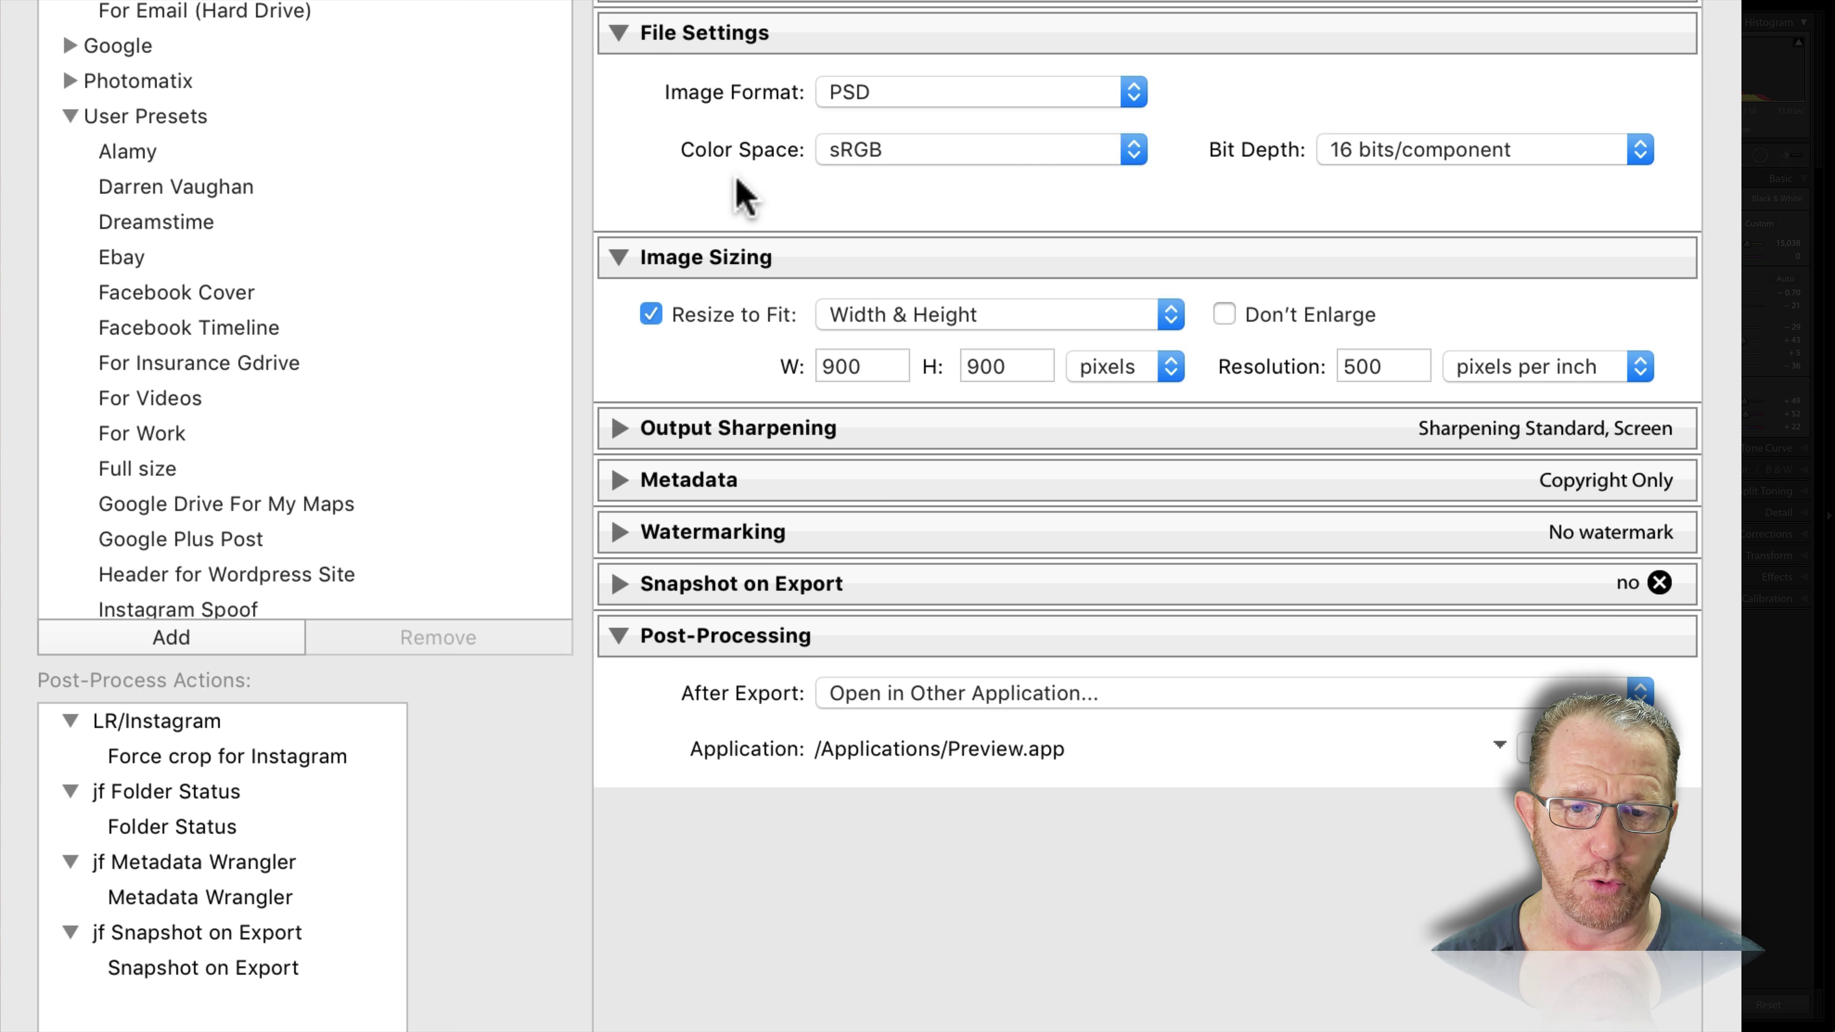
# Step: Change the export format to TIFF and set its bit depth to 8 bits/component
pyautogui.click(888, 96)
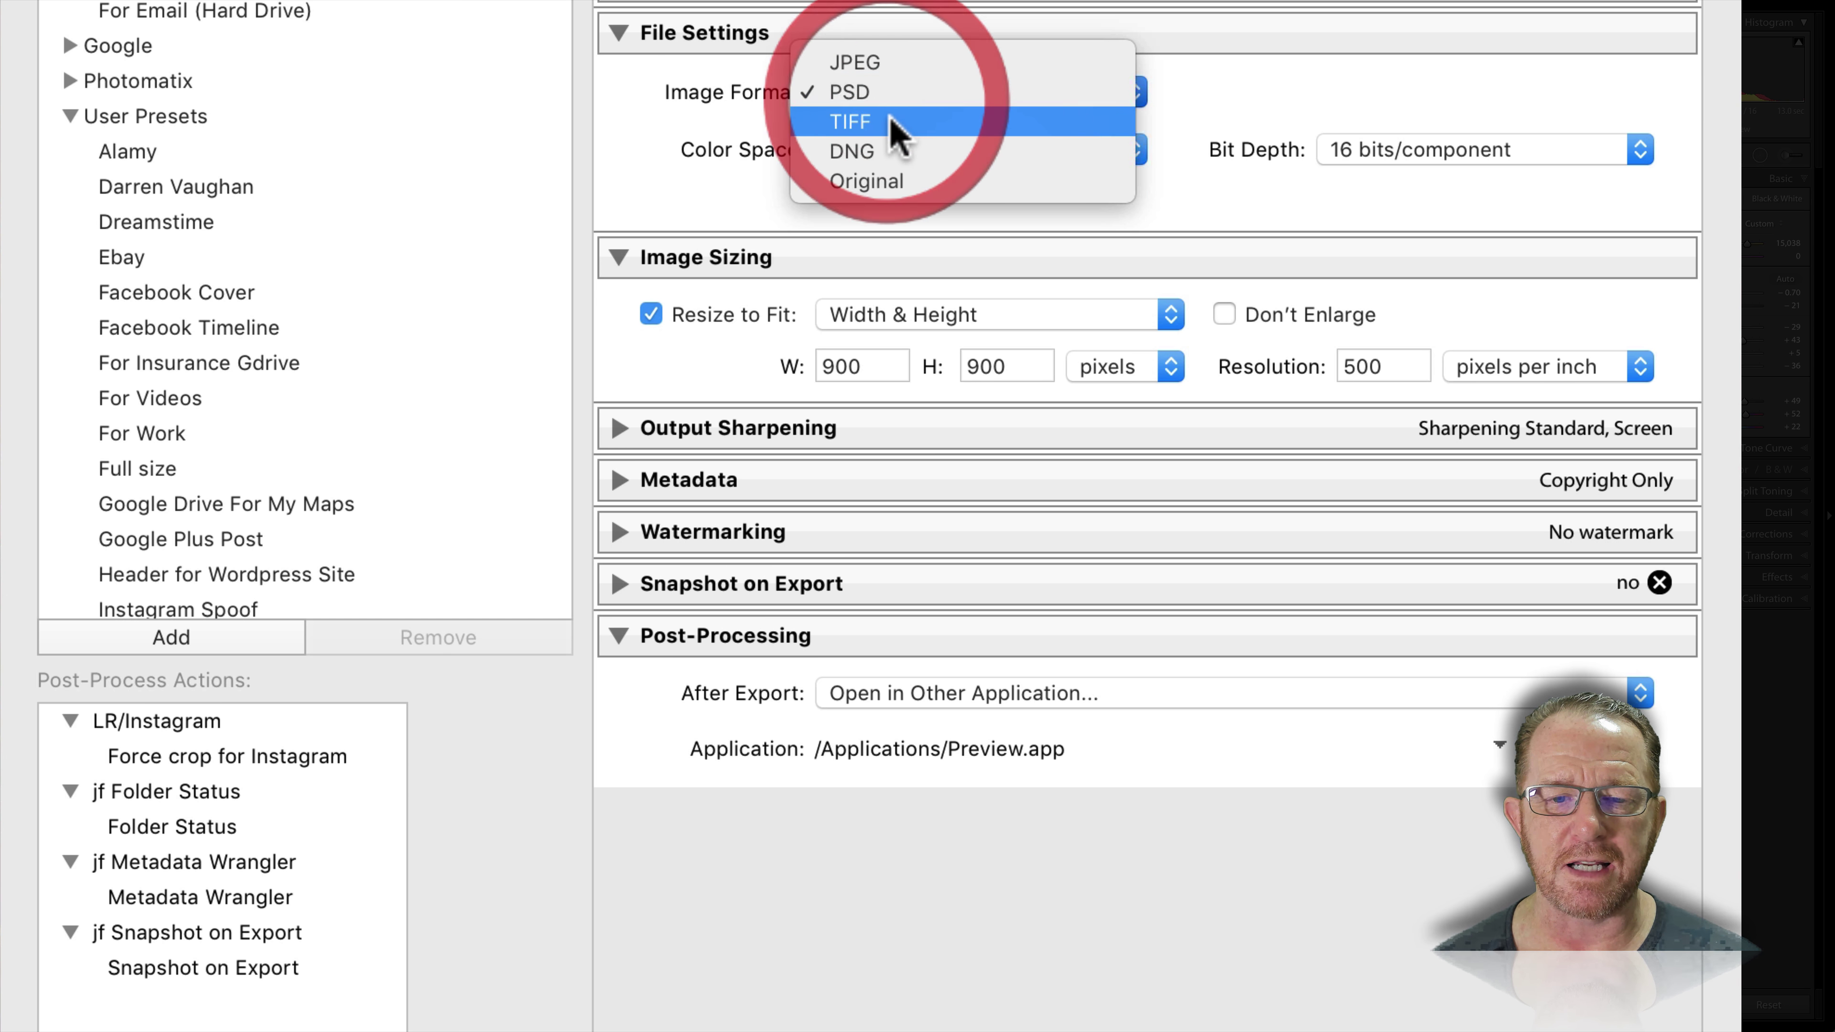
pyautogui.click(895, 121)
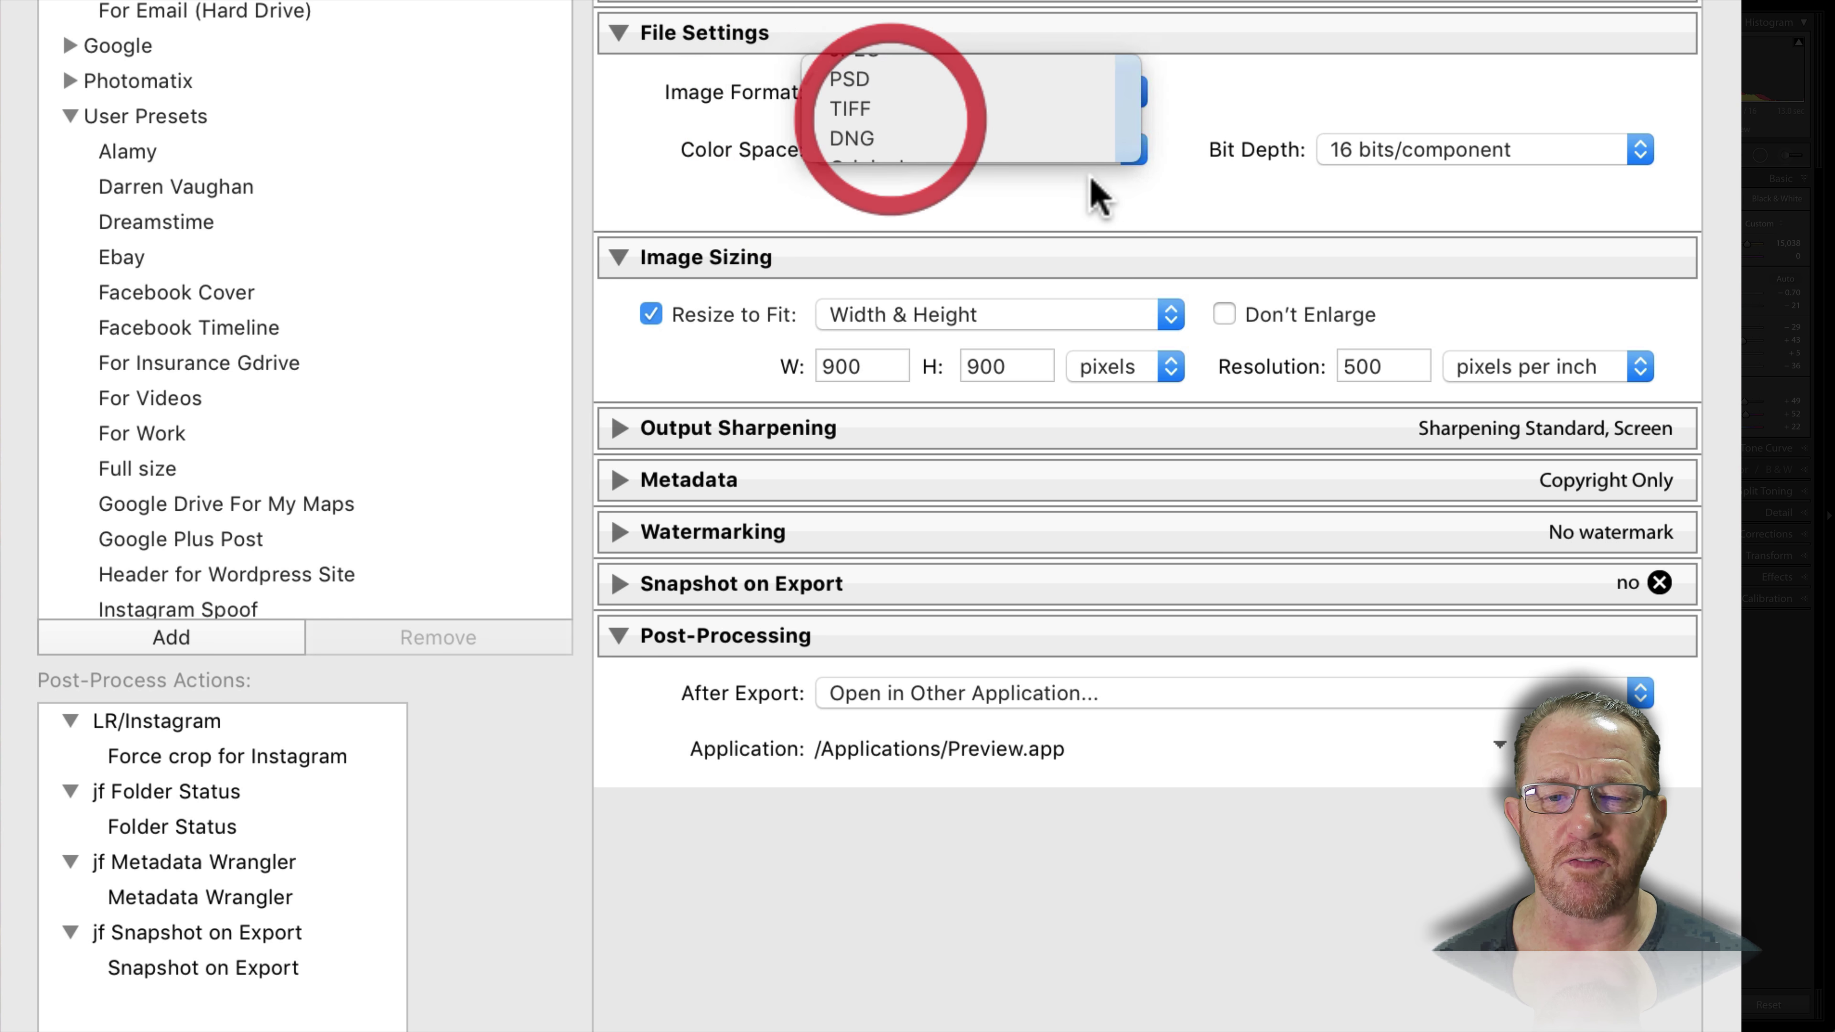
pyautogui.click(1359, 152)
pyautogui.click(1369, 116)
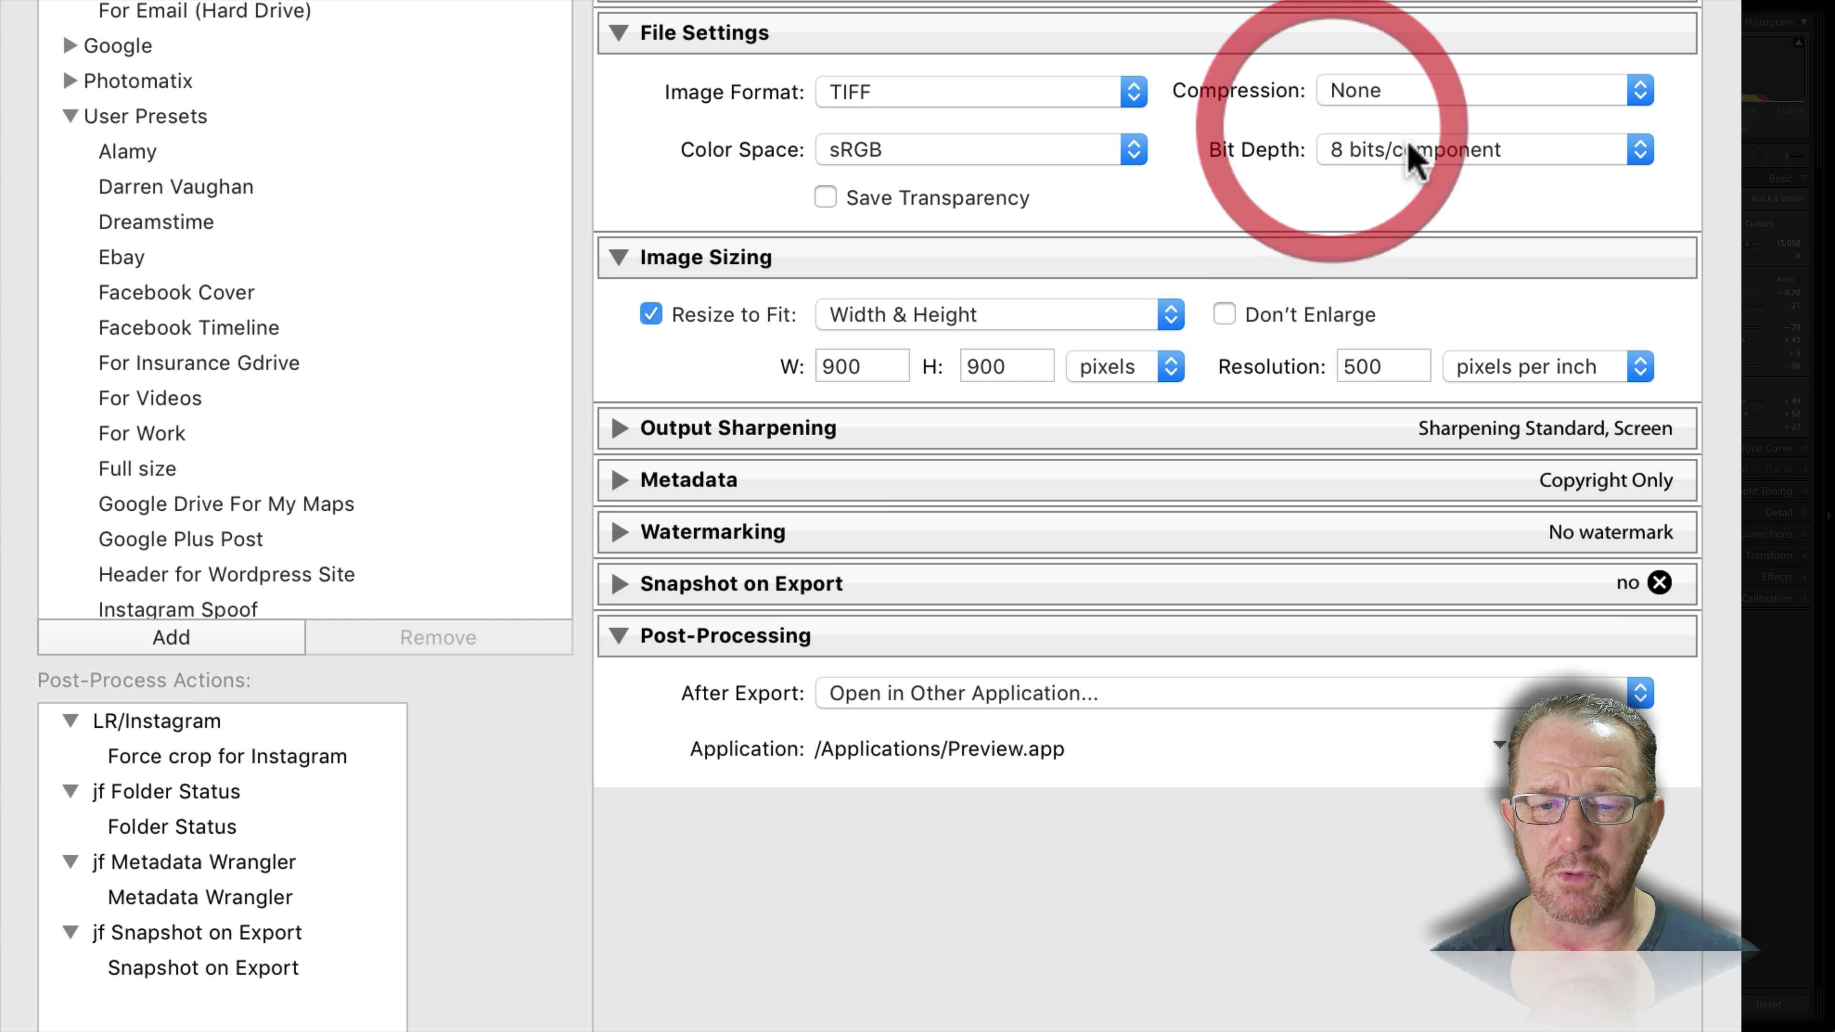
# Step: Check the TIFF compression choices, set the bit depth to 16 bits/component, and choose ZIP compression
pyautogui.click(1371, 93)
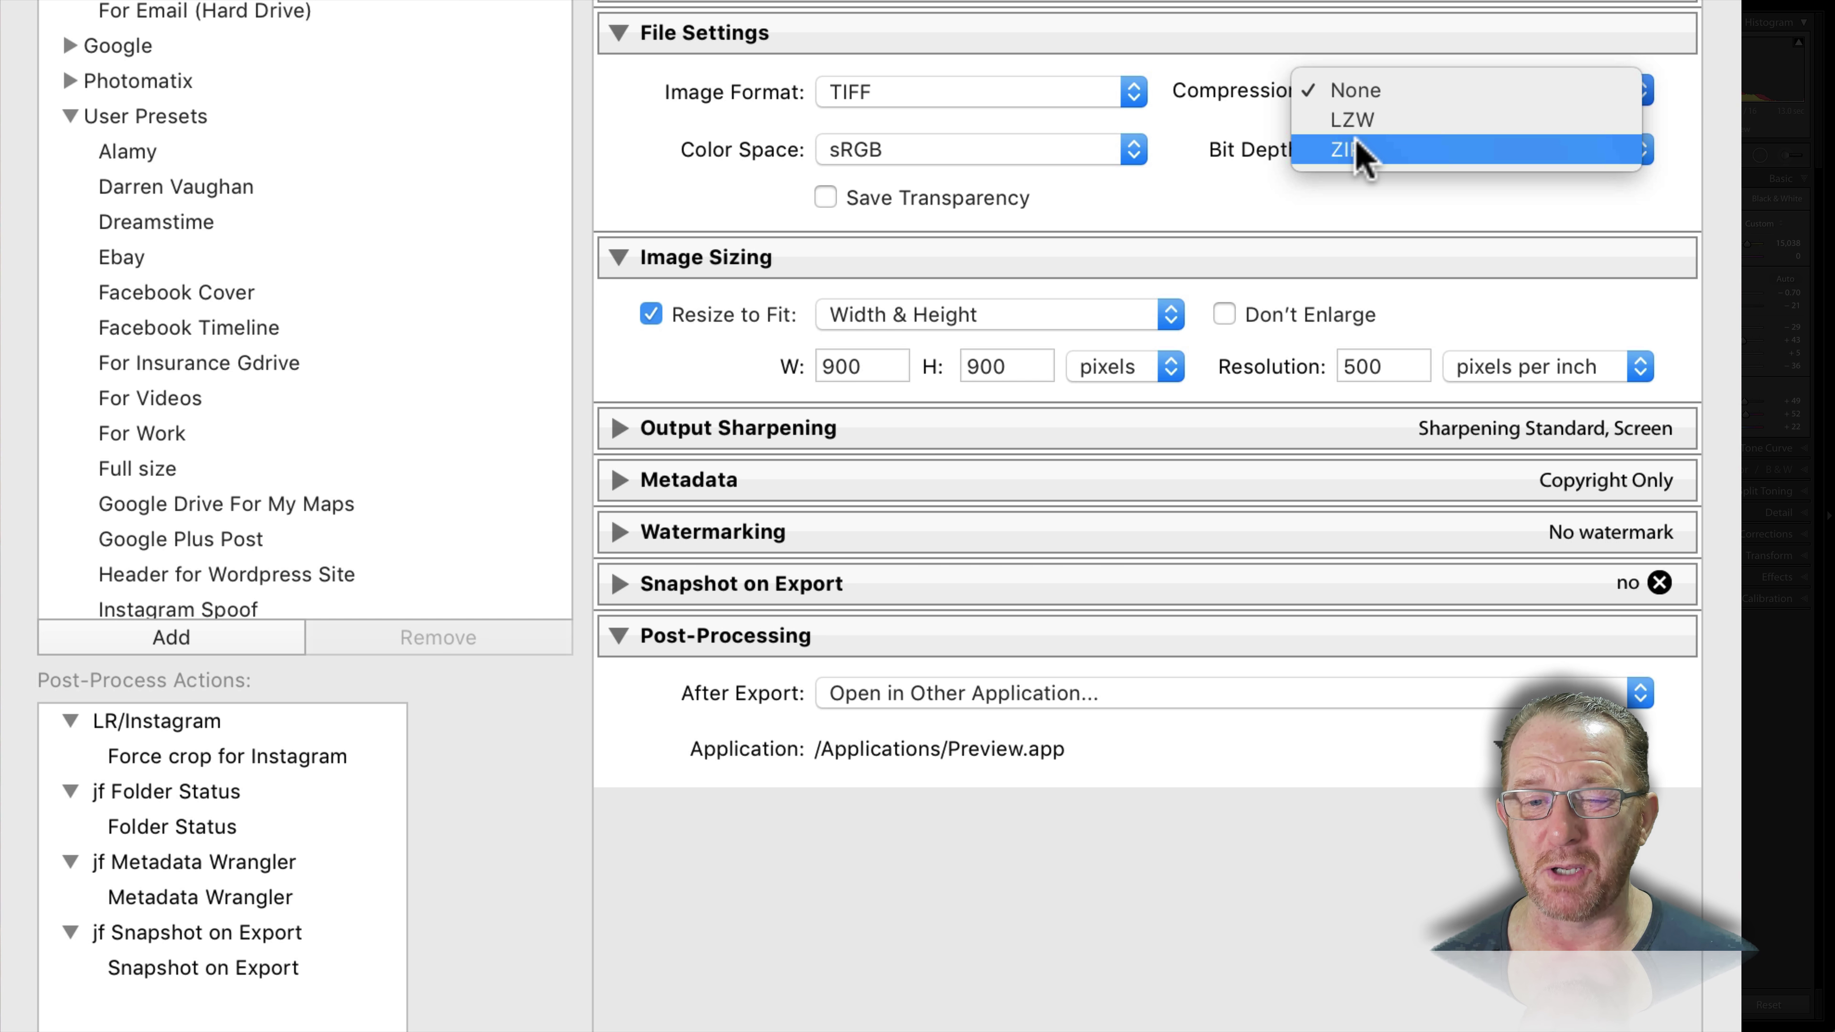
pyautogui.click(1238, 194)
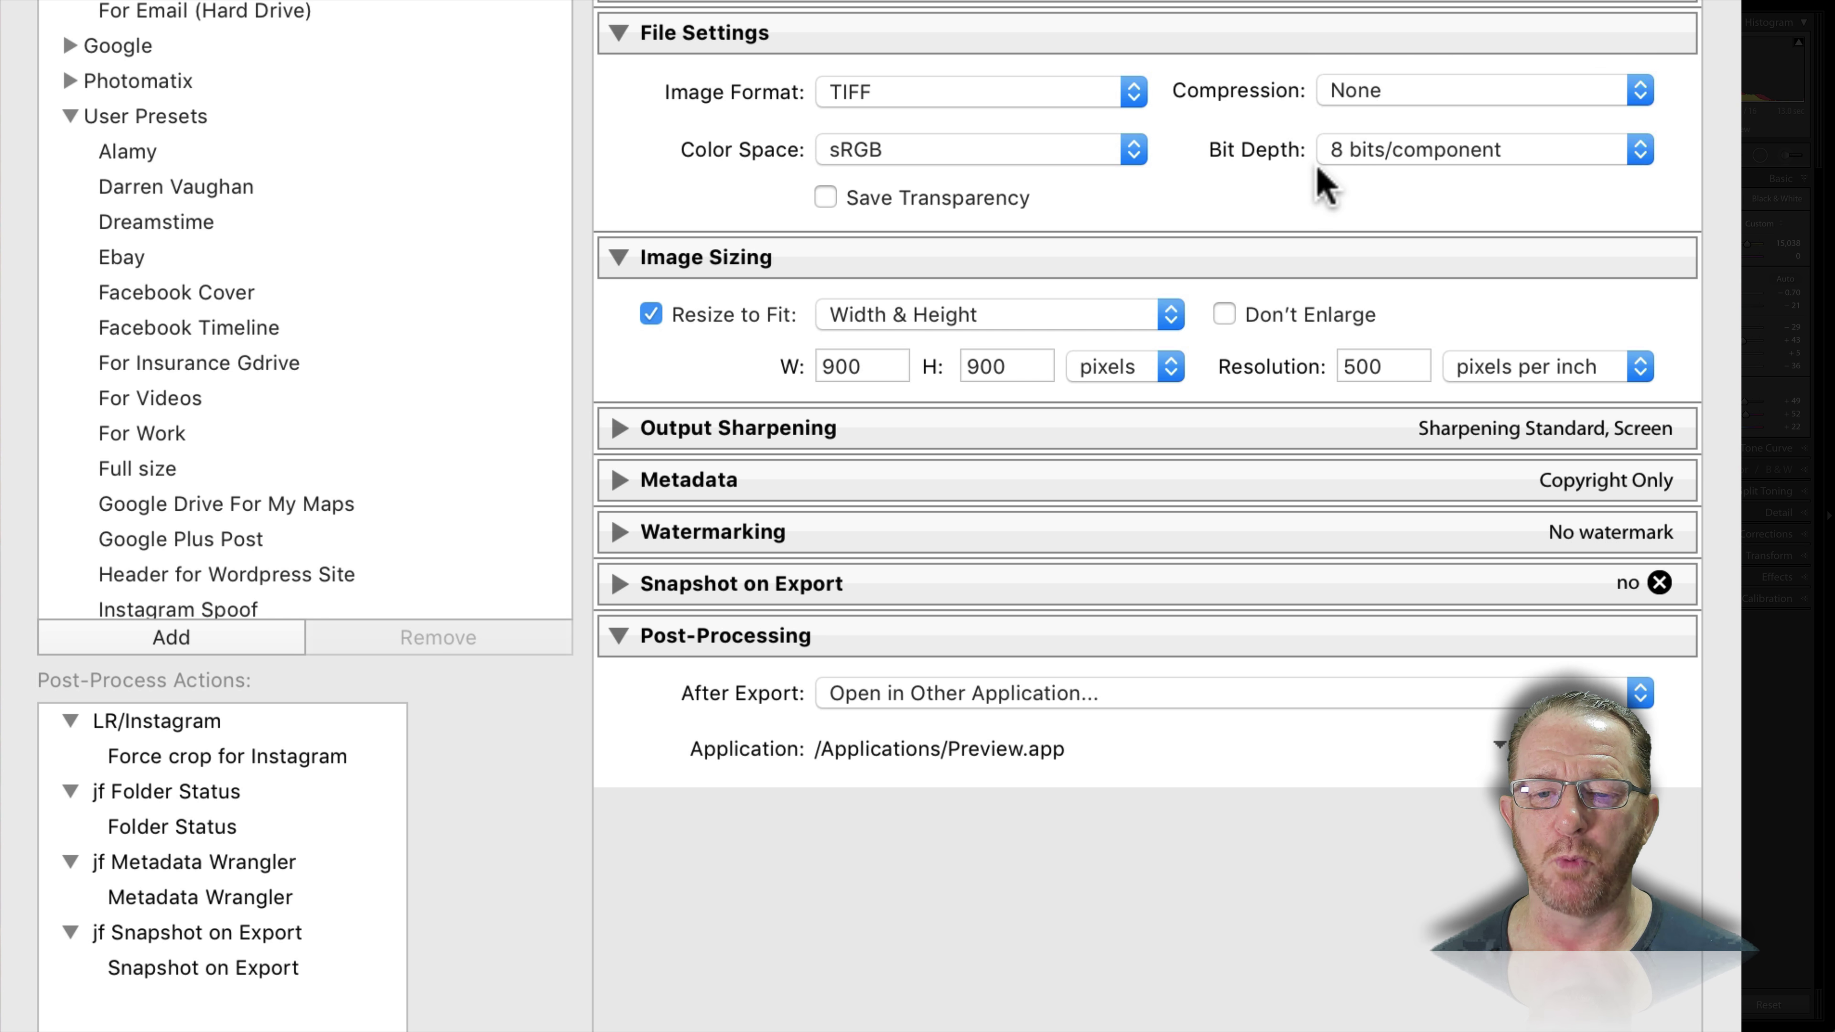
pyautogui.click(1319, 149)
pyautogui.click(1351, 175)
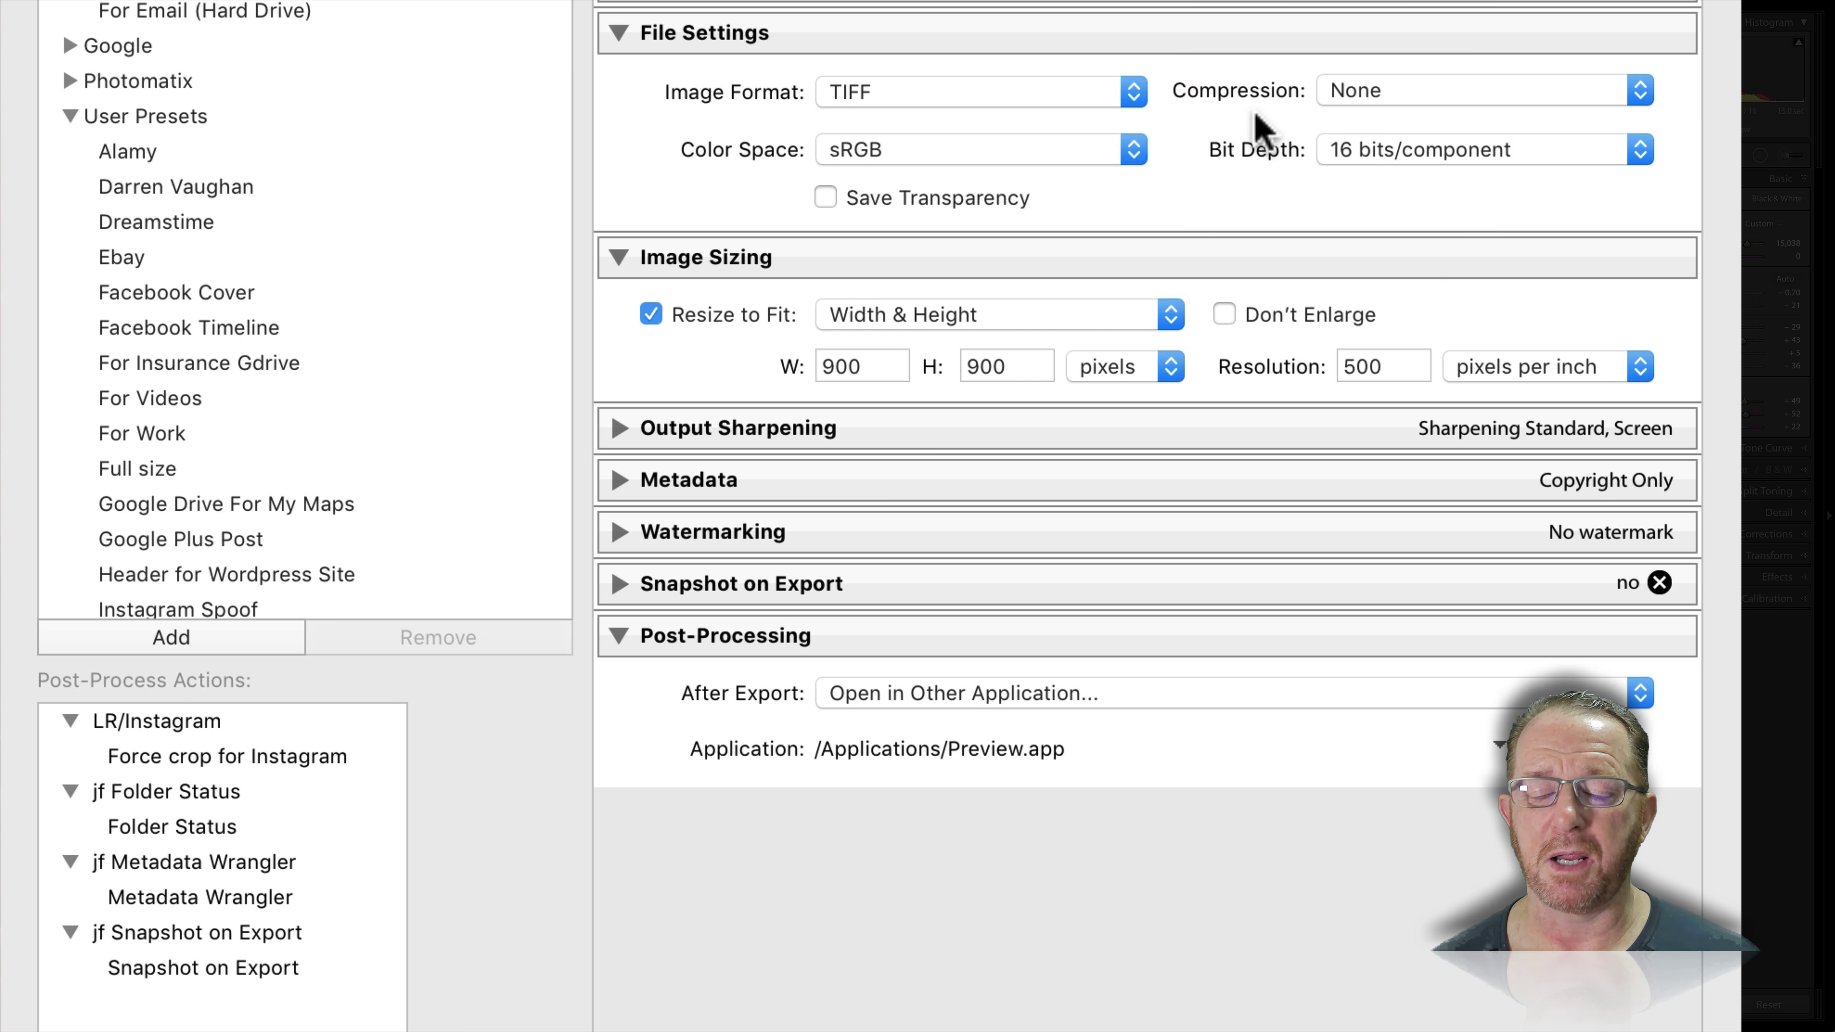
pyautogui.click(1351, 88)
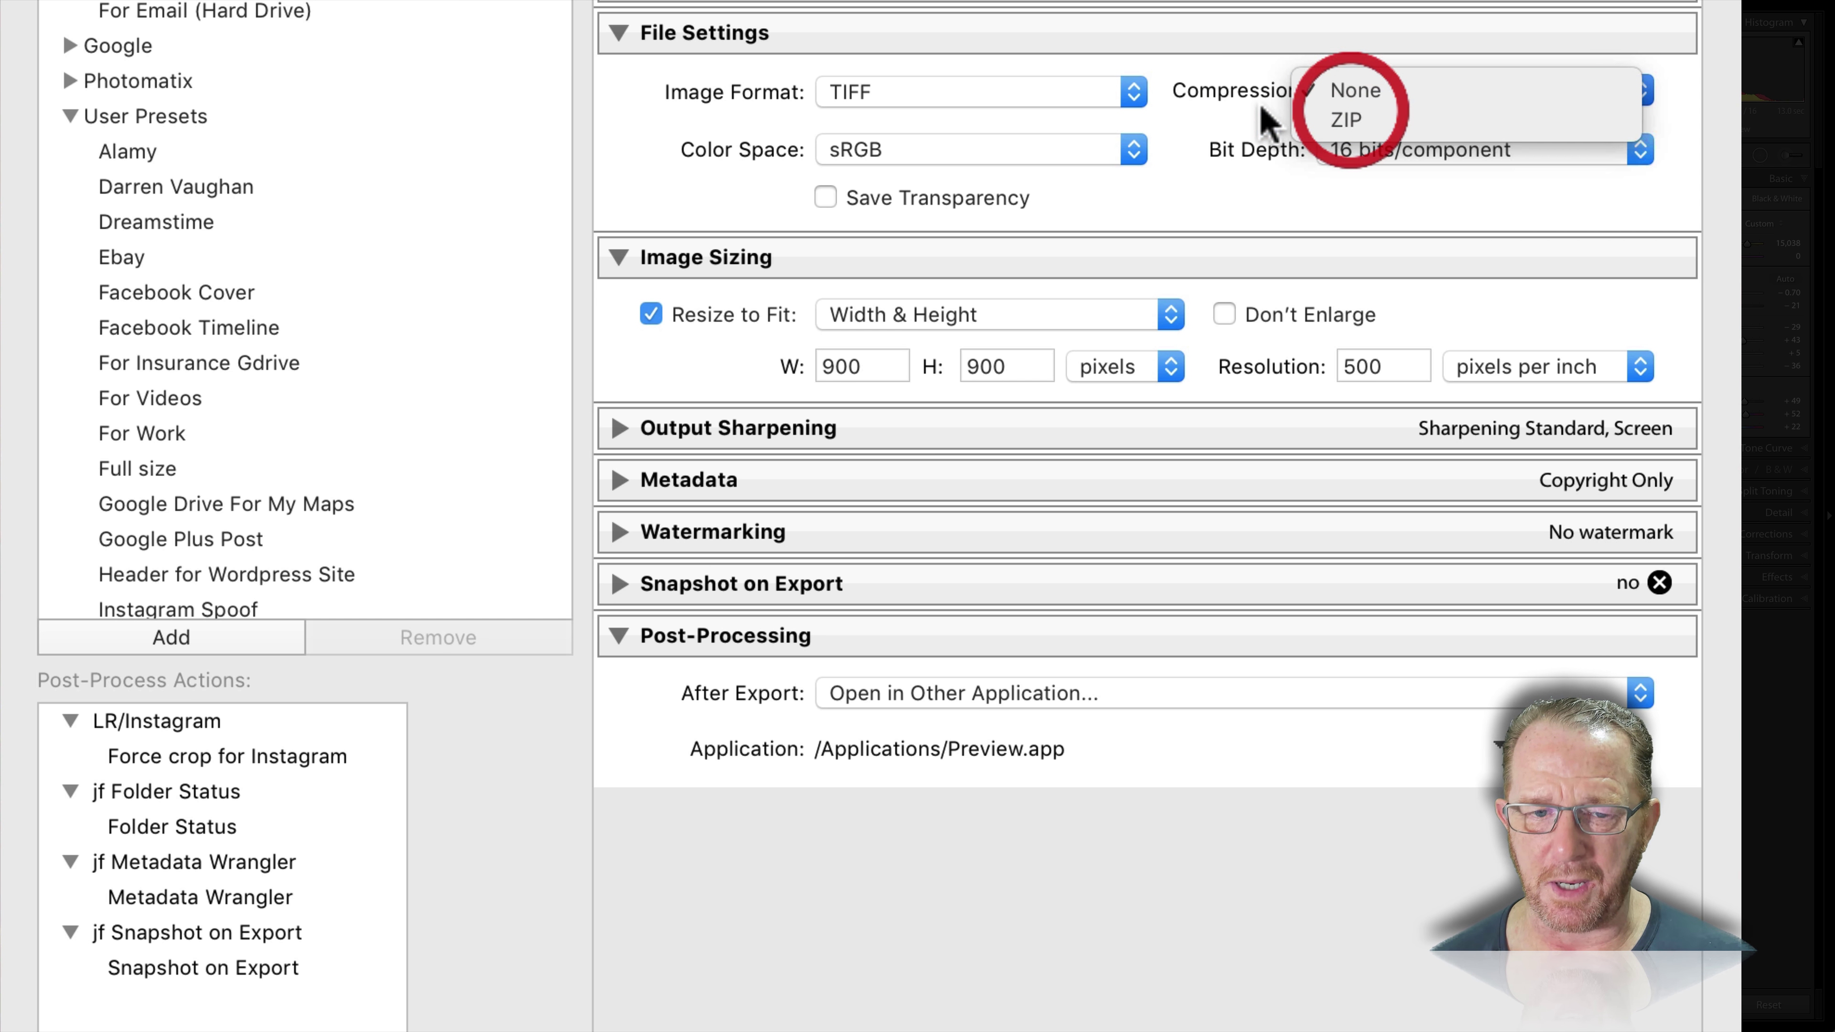
pyautogui.click(1314, 120)
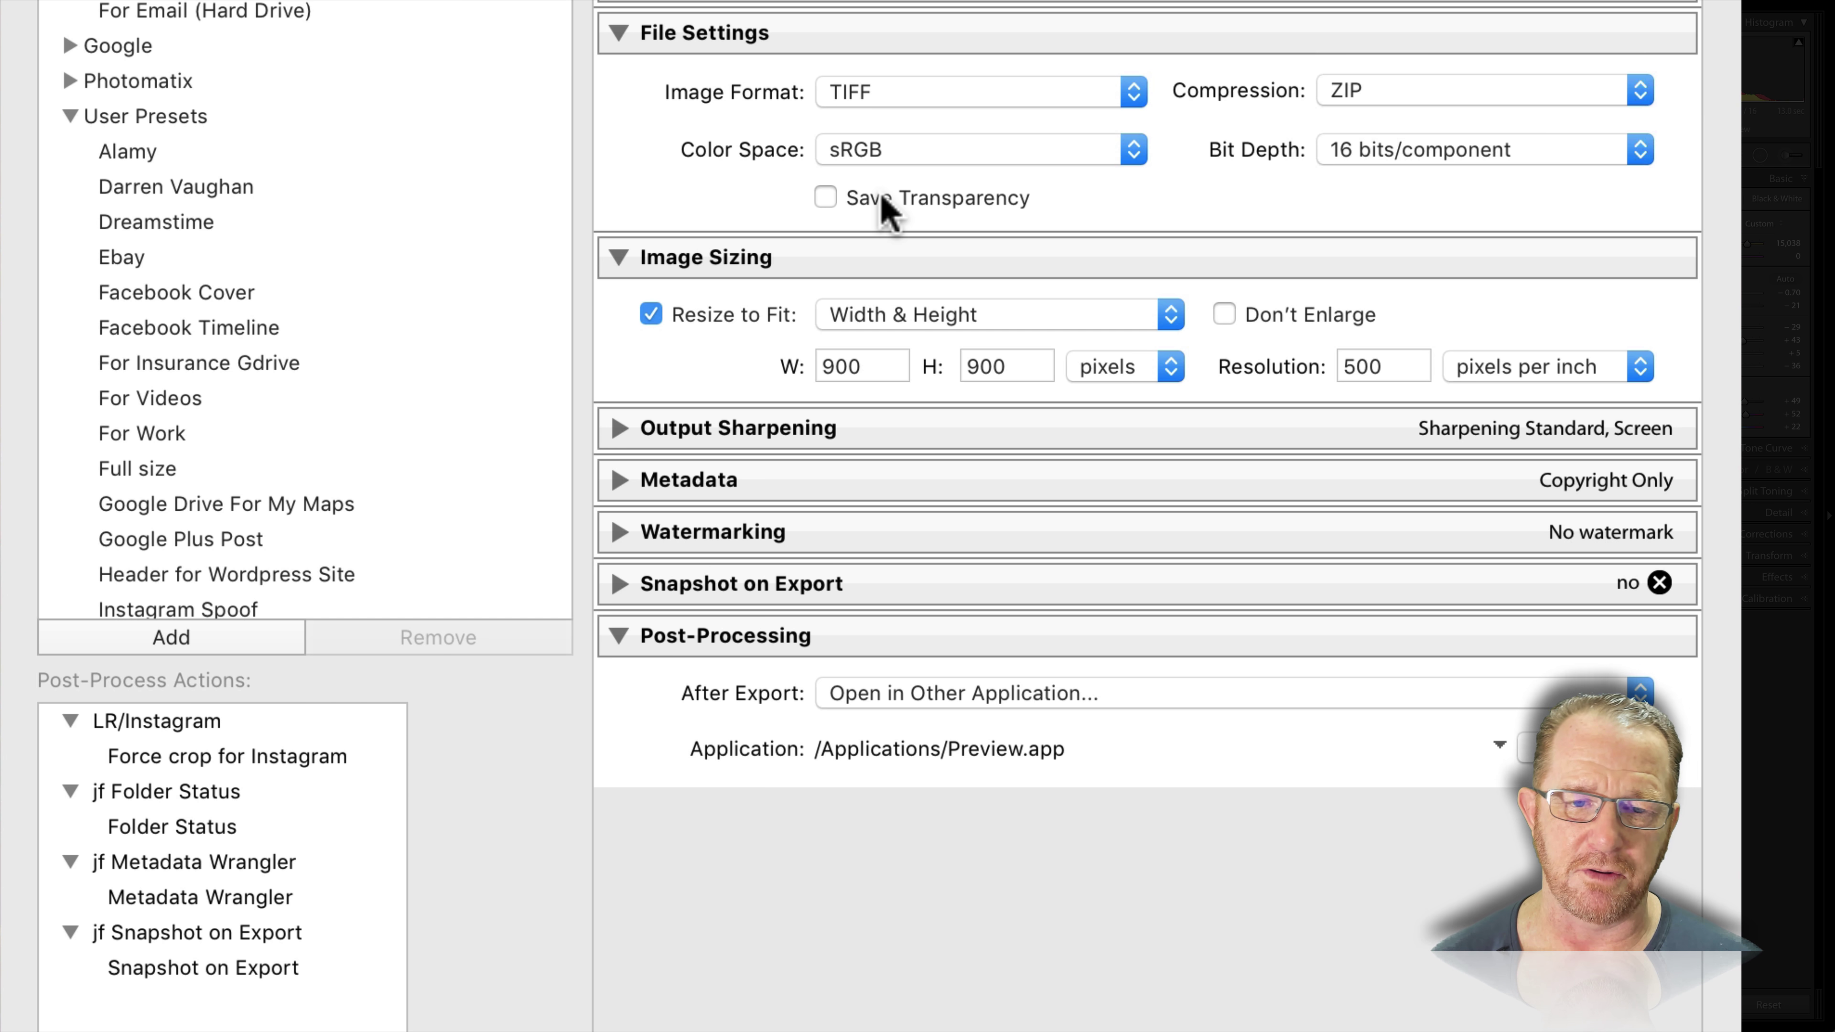
# Step: Try DNG as the export format and examine its JPEG preview, fast load data, lossy compression and original raw file options
pyautogui.click(871, 94)
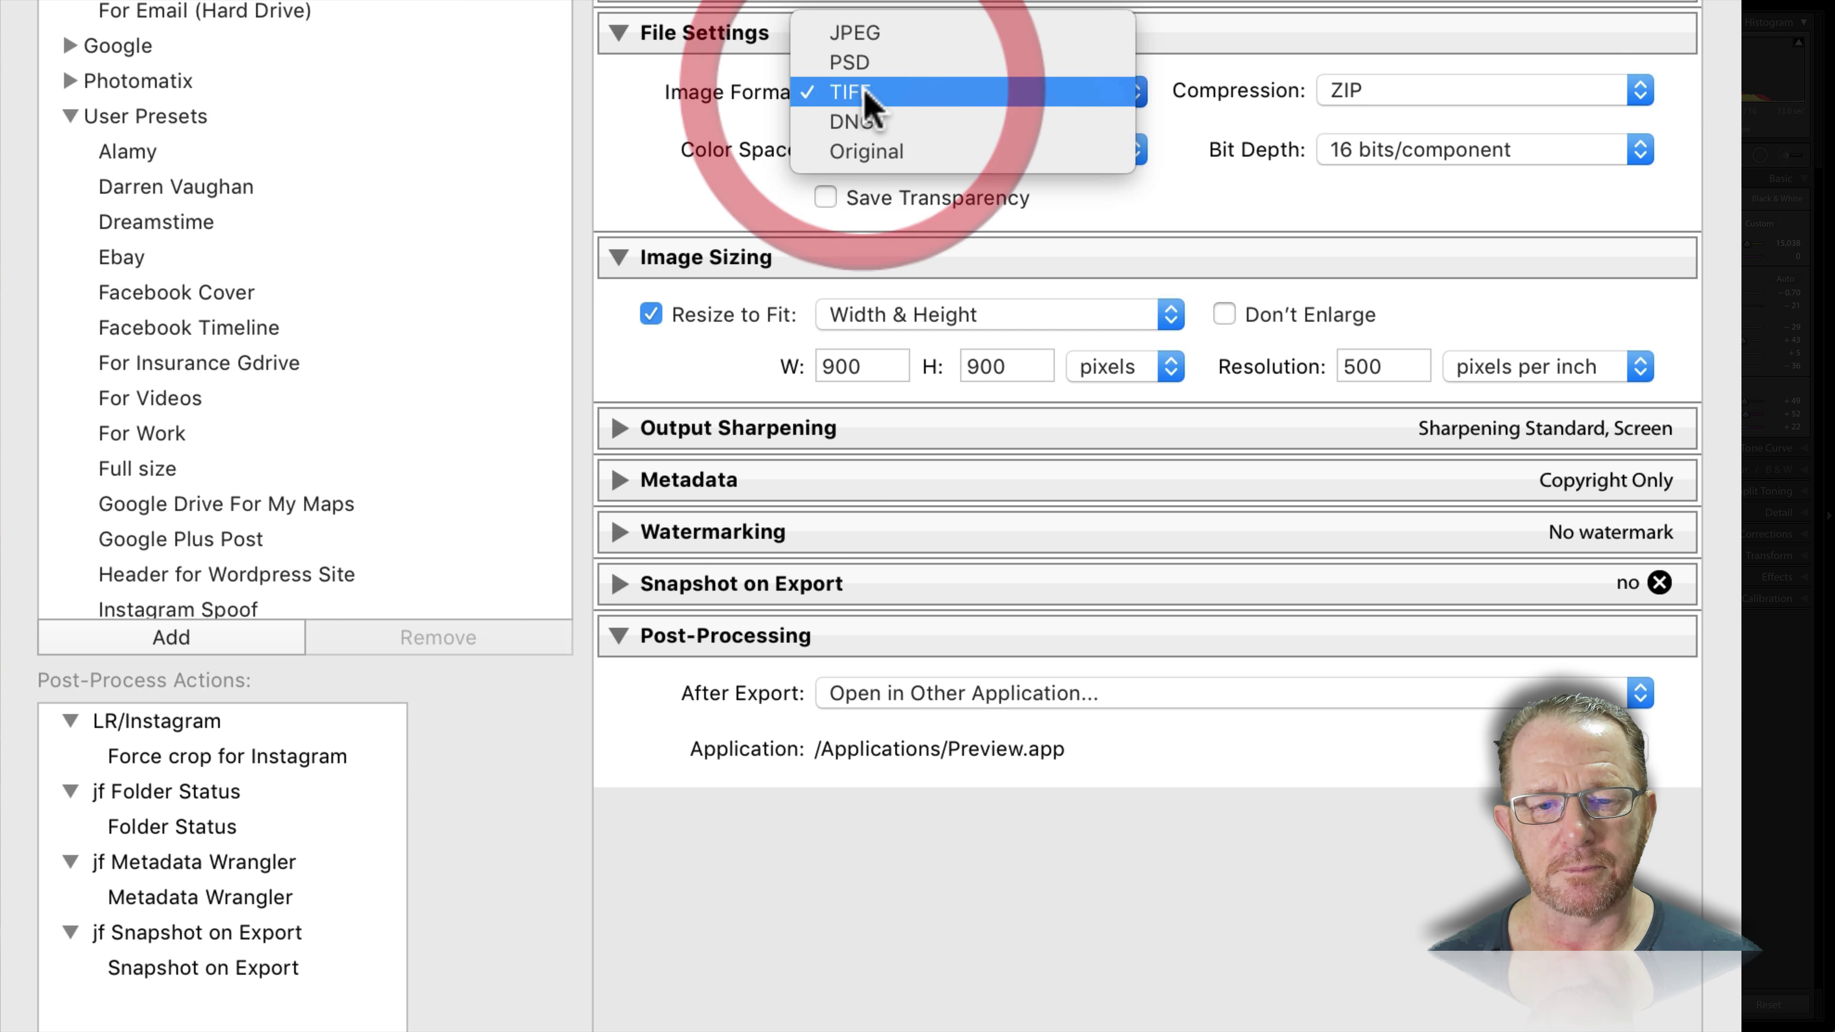
pyautogui.click(870, 120)
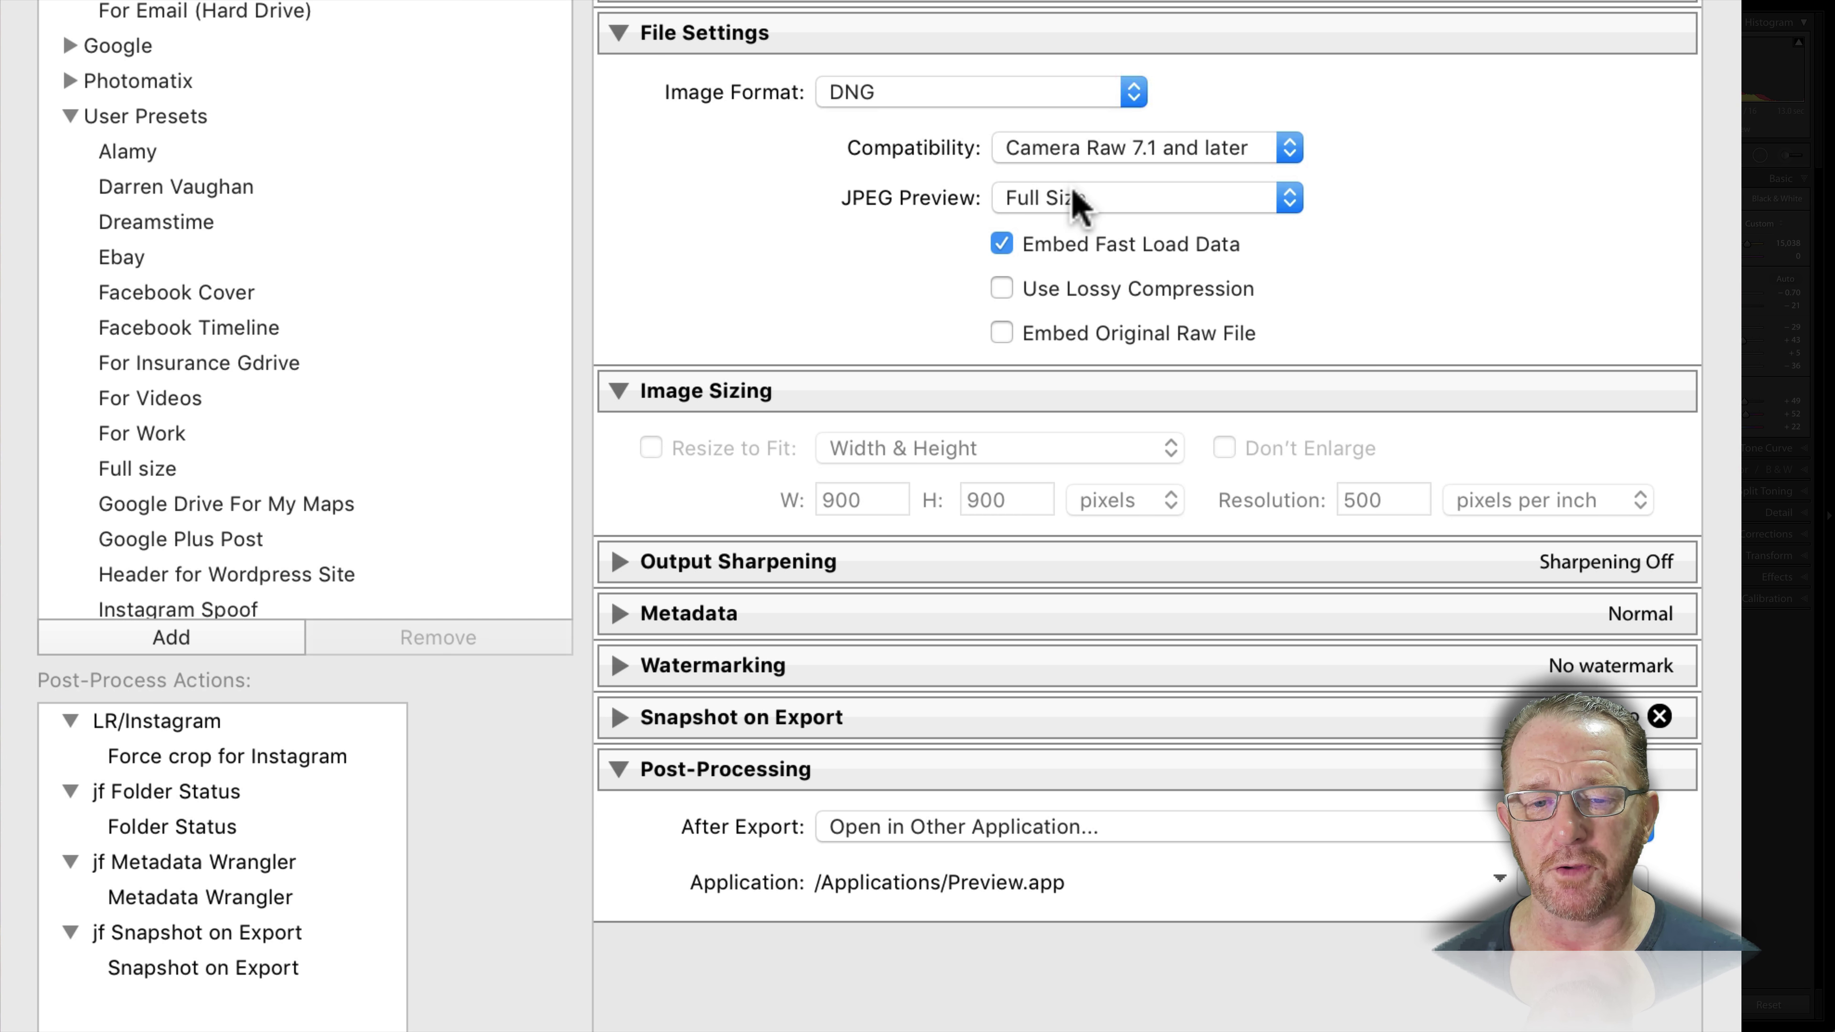
pyautogui.click(1077, 205)
pyautogui.click(1074, 227)
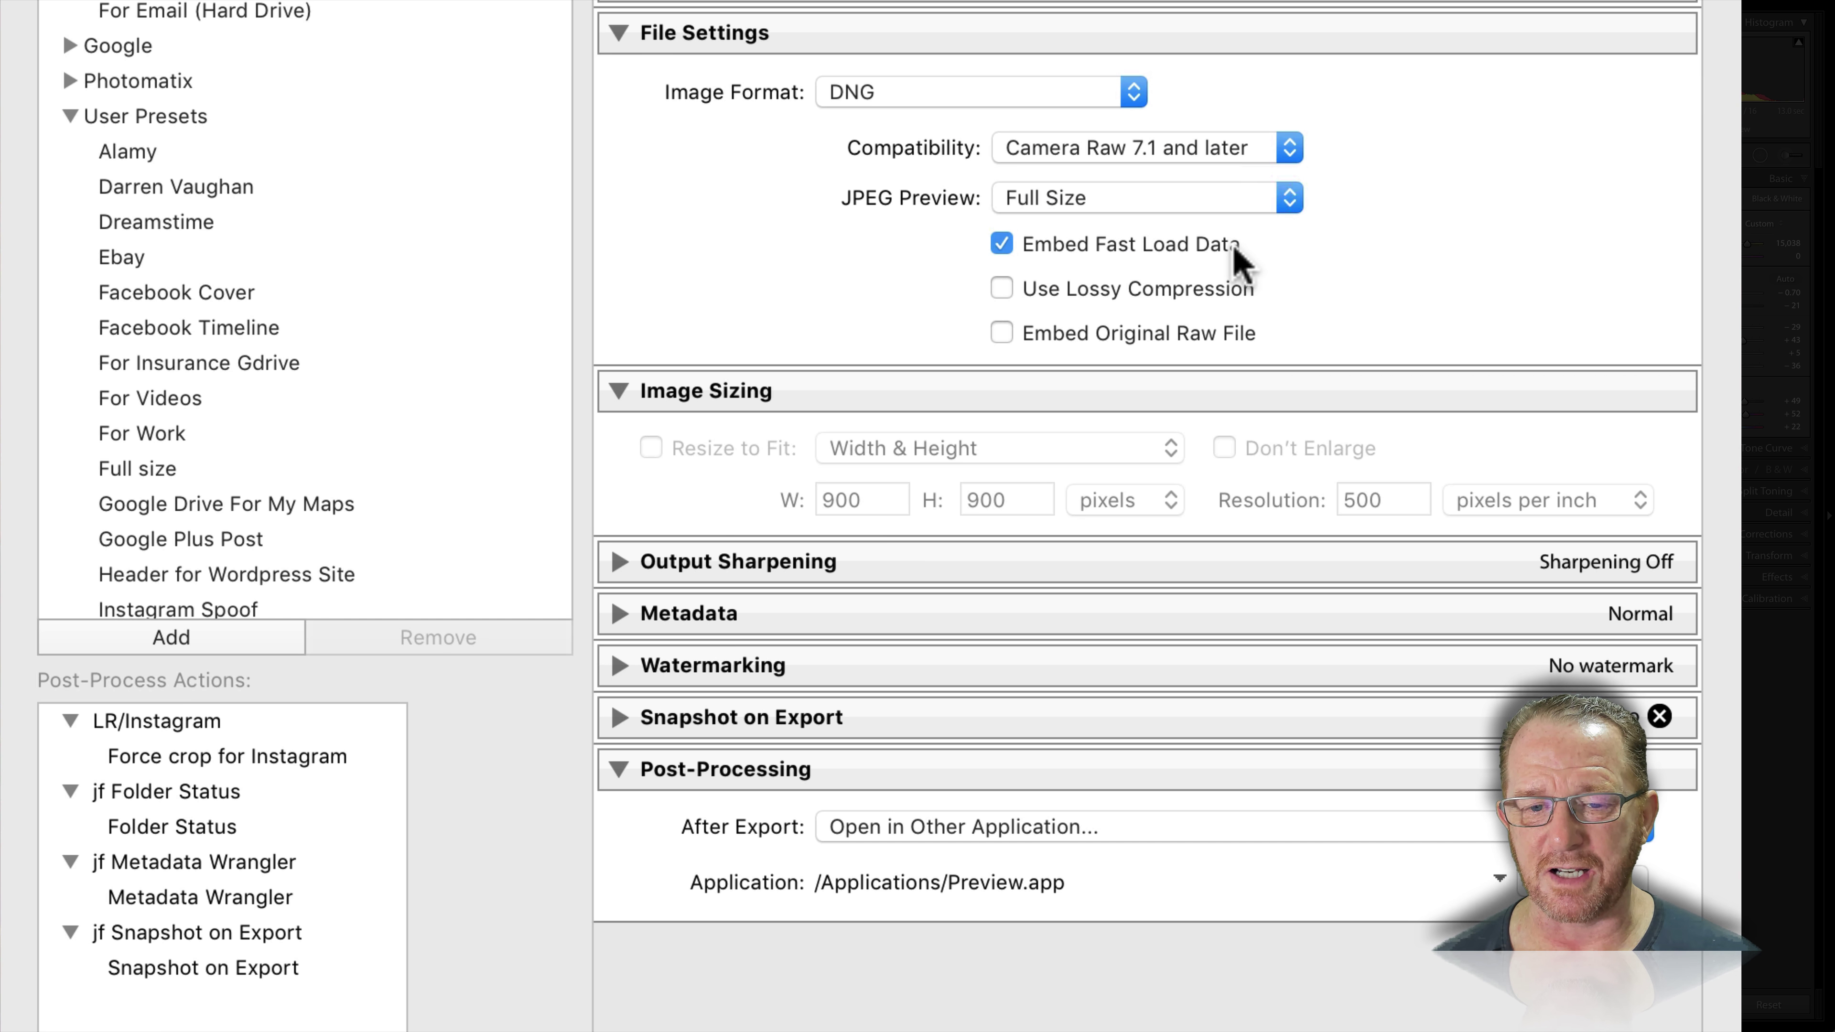
pyautogui.moveTo(1225, 242)
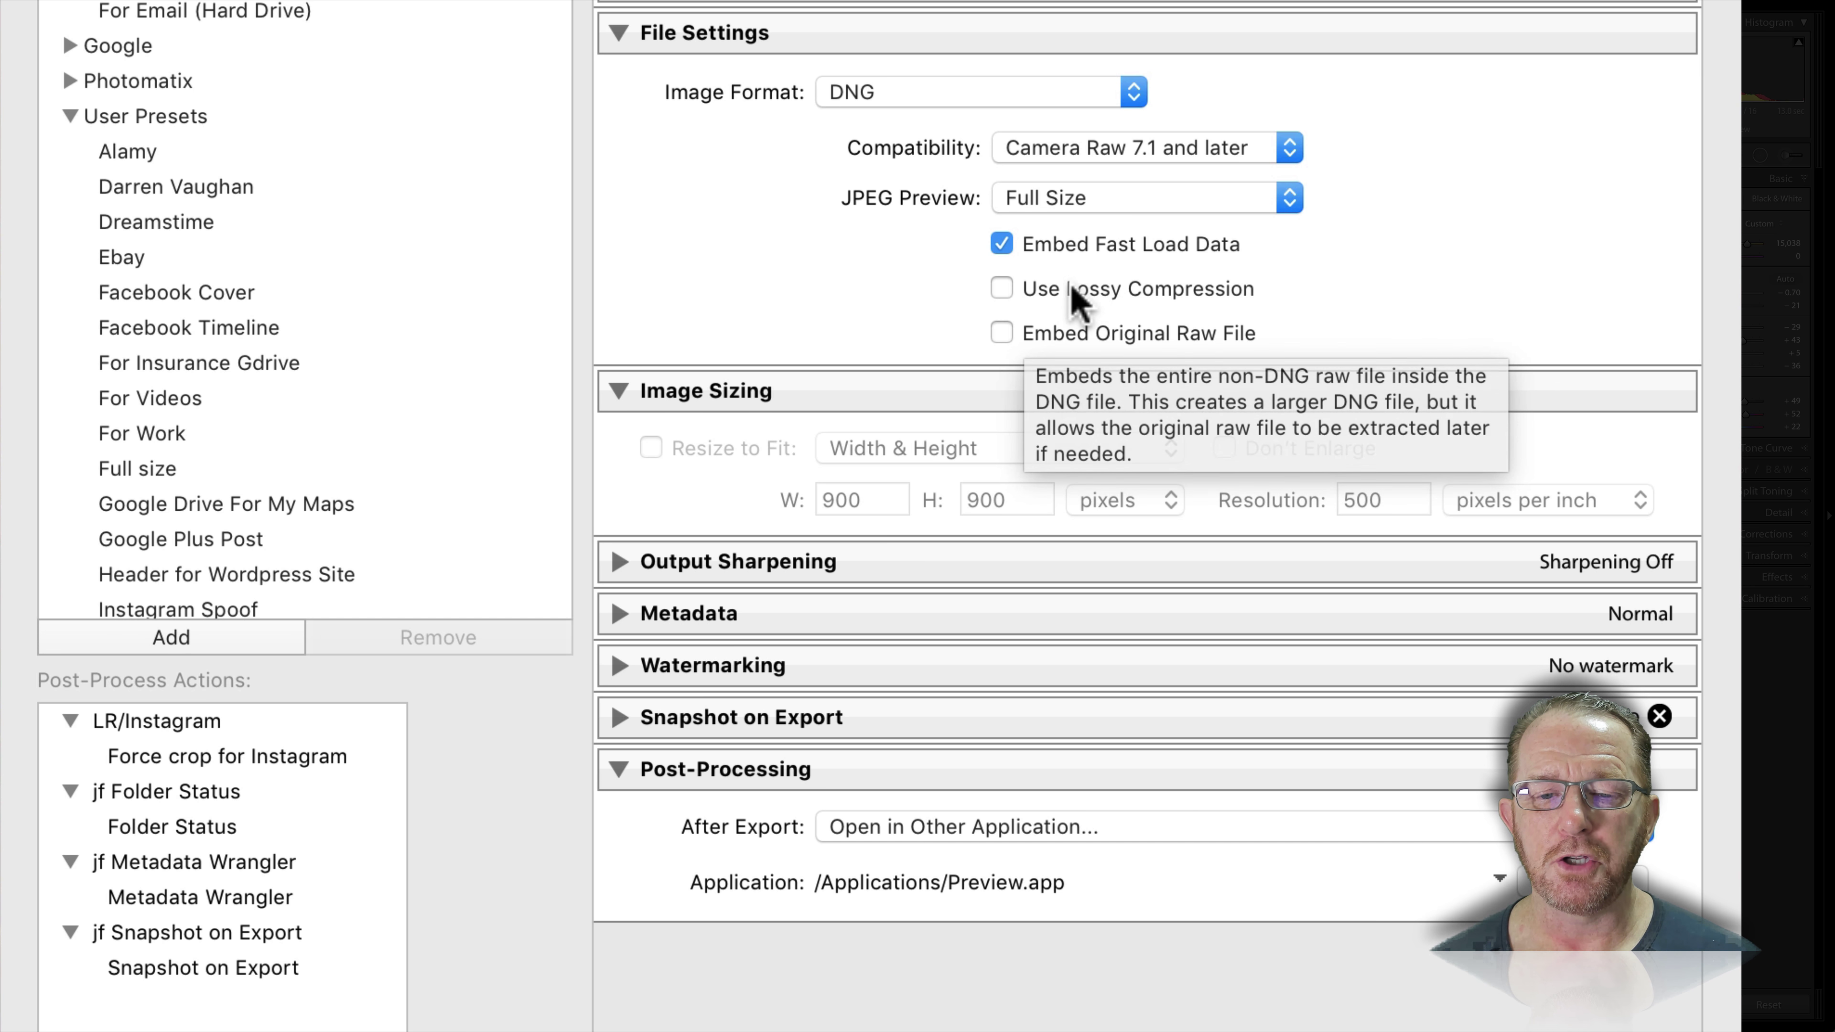
pyautogui.moveTo(1076, 291)
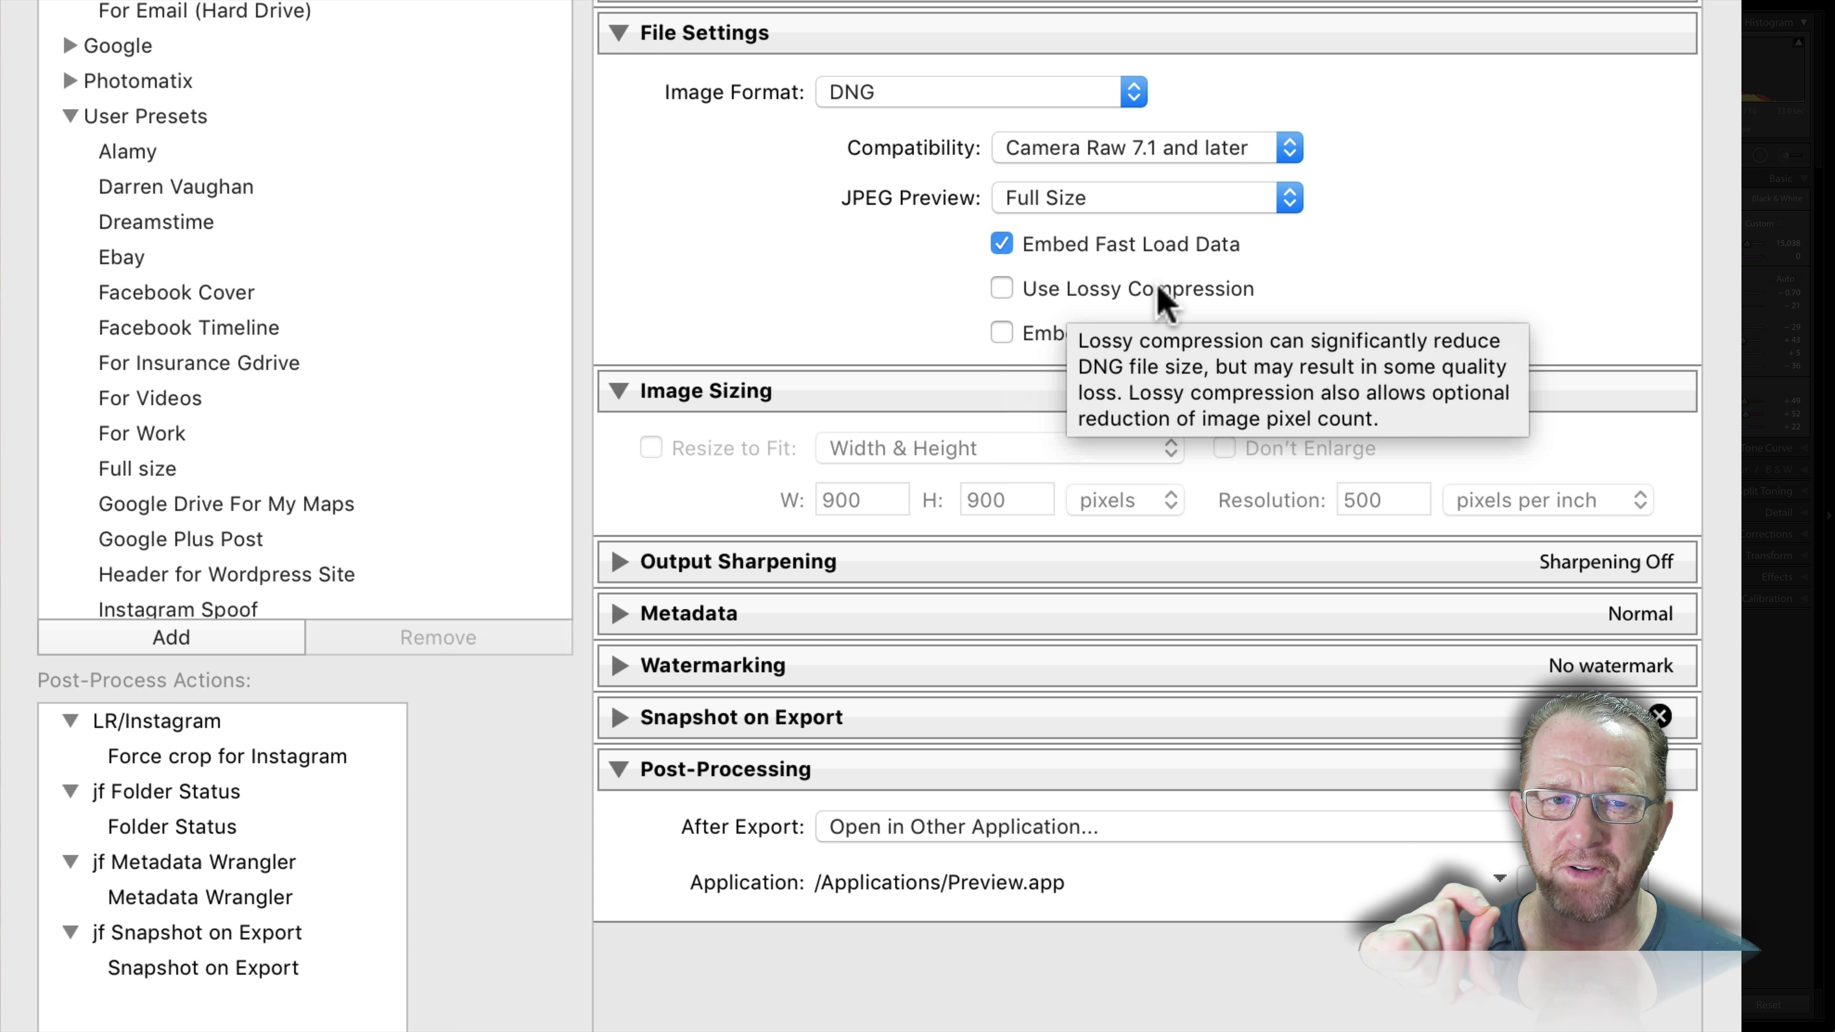
pyautogui.click(810, 331)
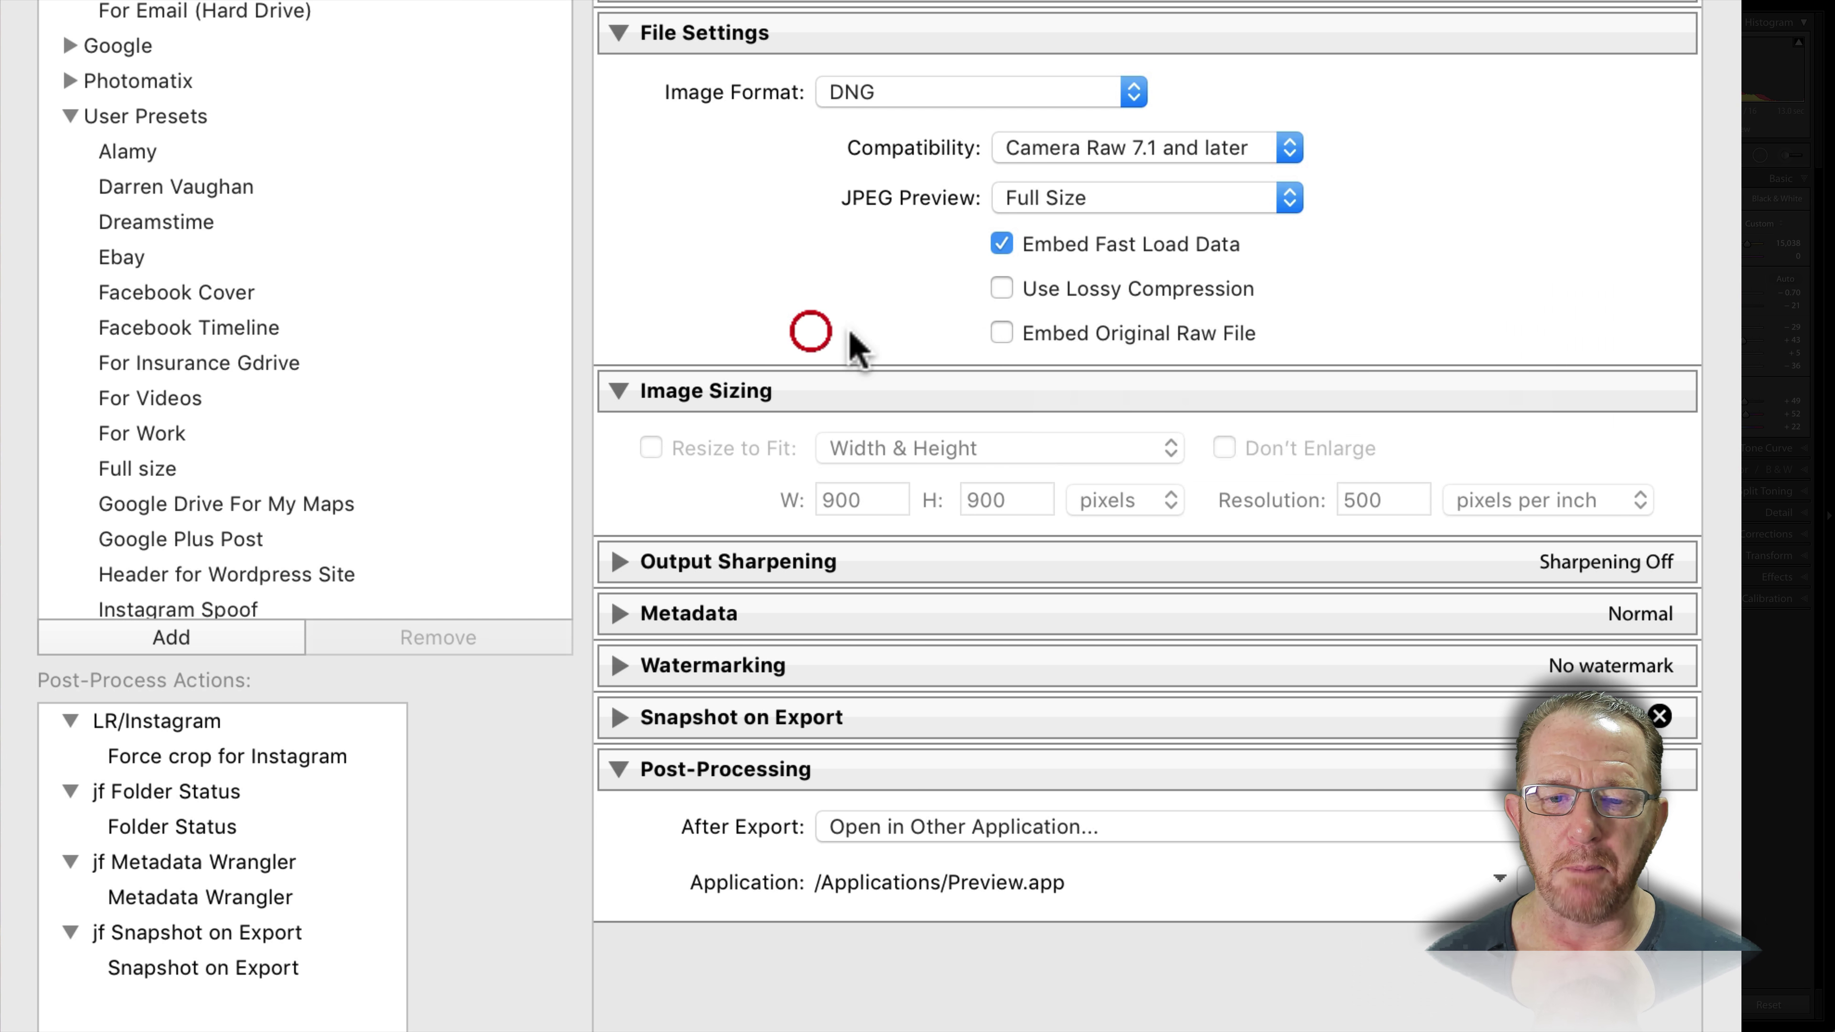
pyautogui.moveTo(1208, 353)
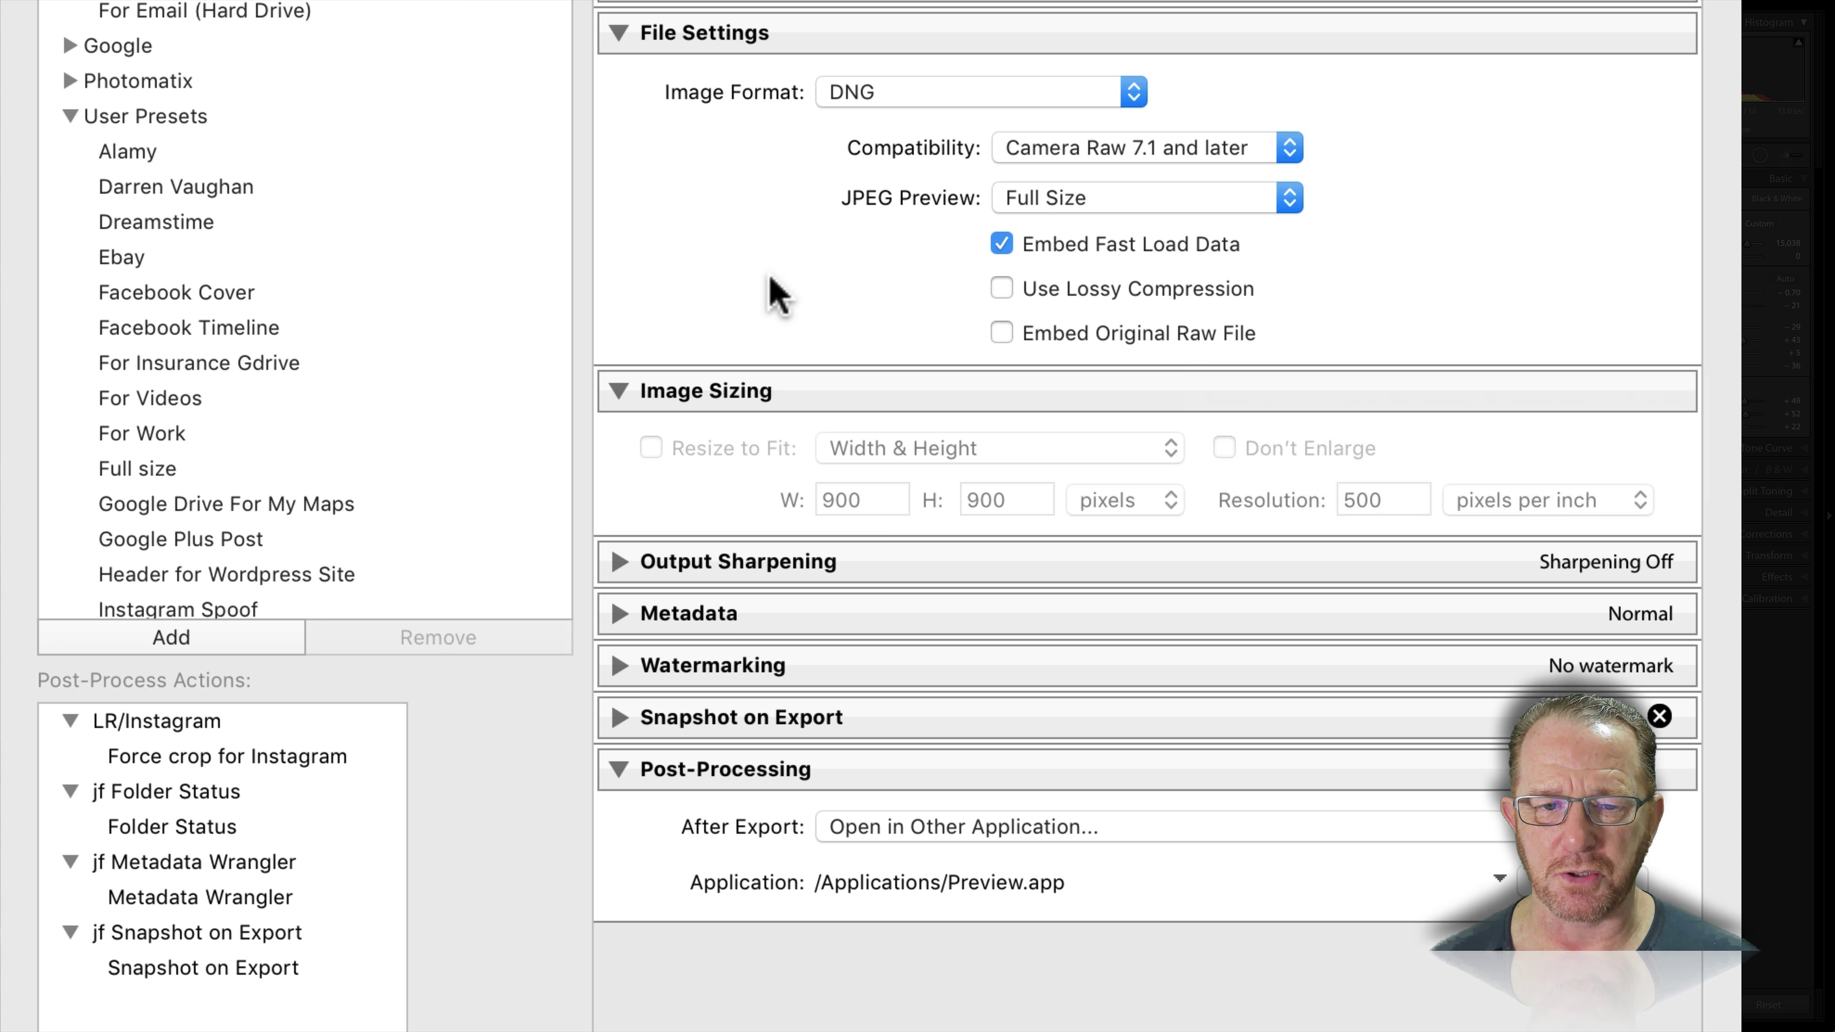
# Step: Try Original as the export format, and set the image format to JPEG
pyautogui.click(838, 92)
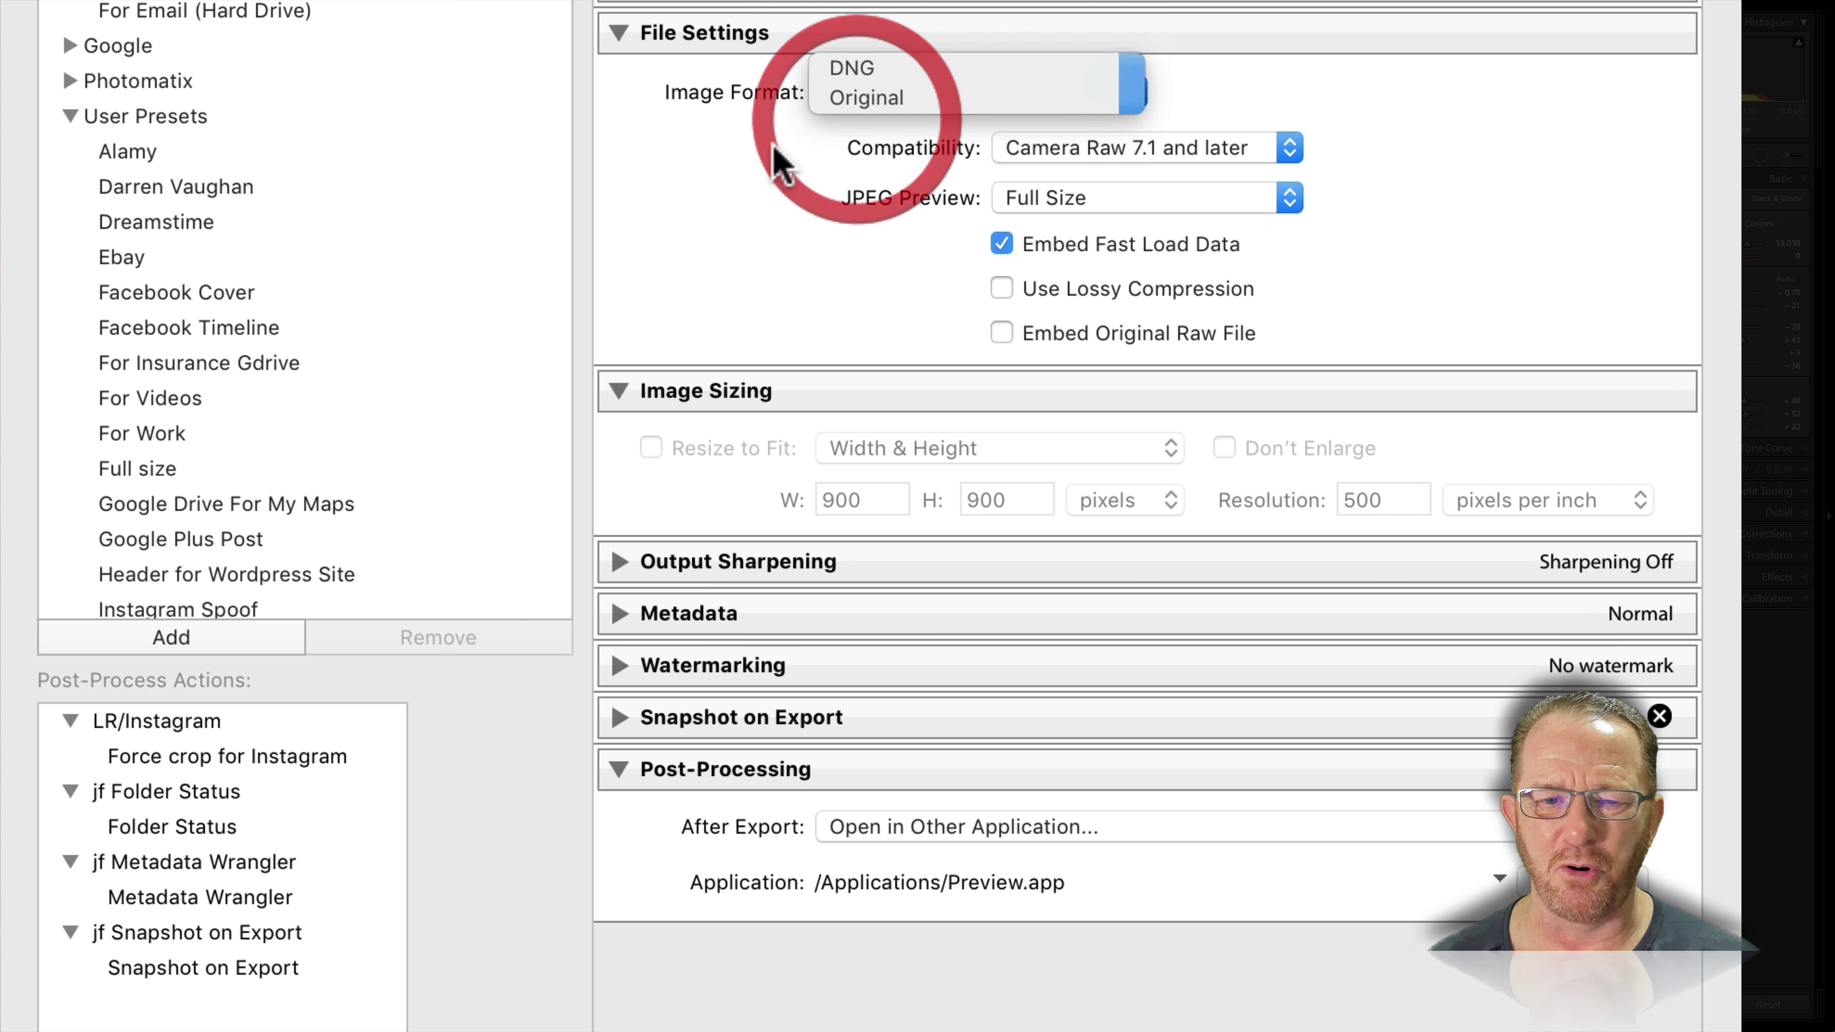
pyautogui.click(866, 98)
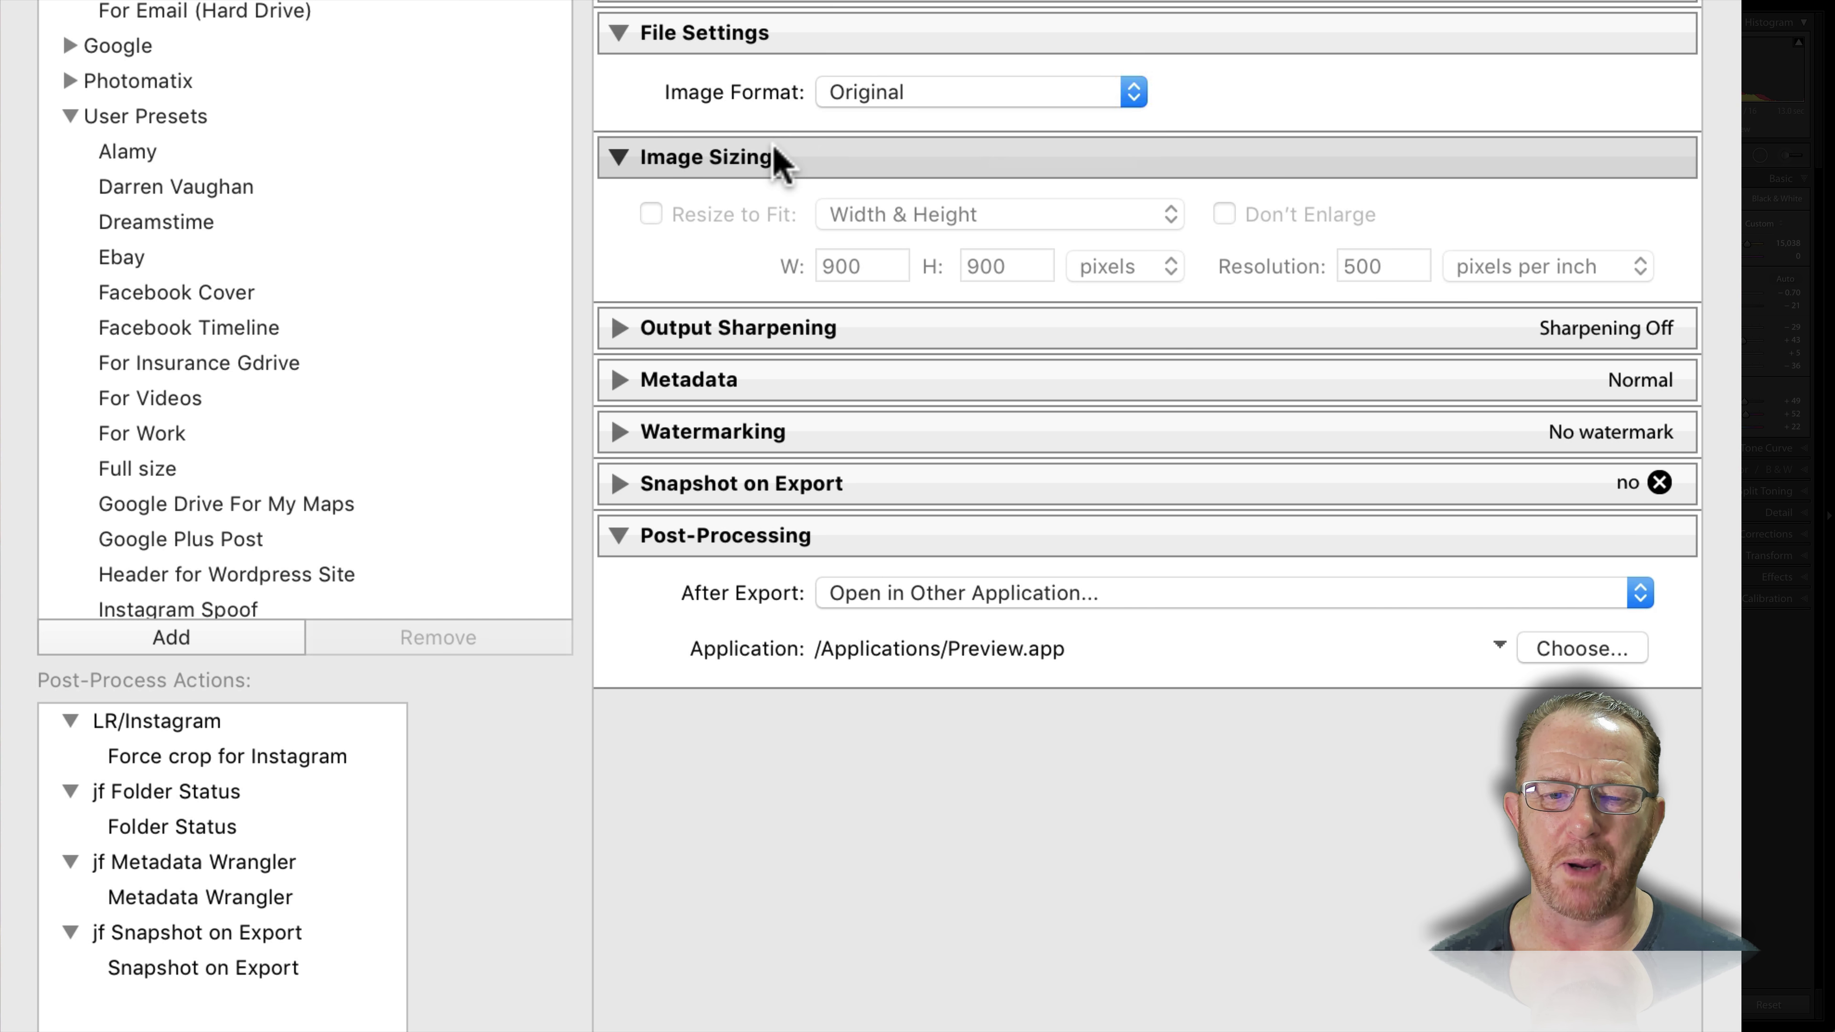
pyautogui.click(964, 101)
pyautogui.click(957, 90)
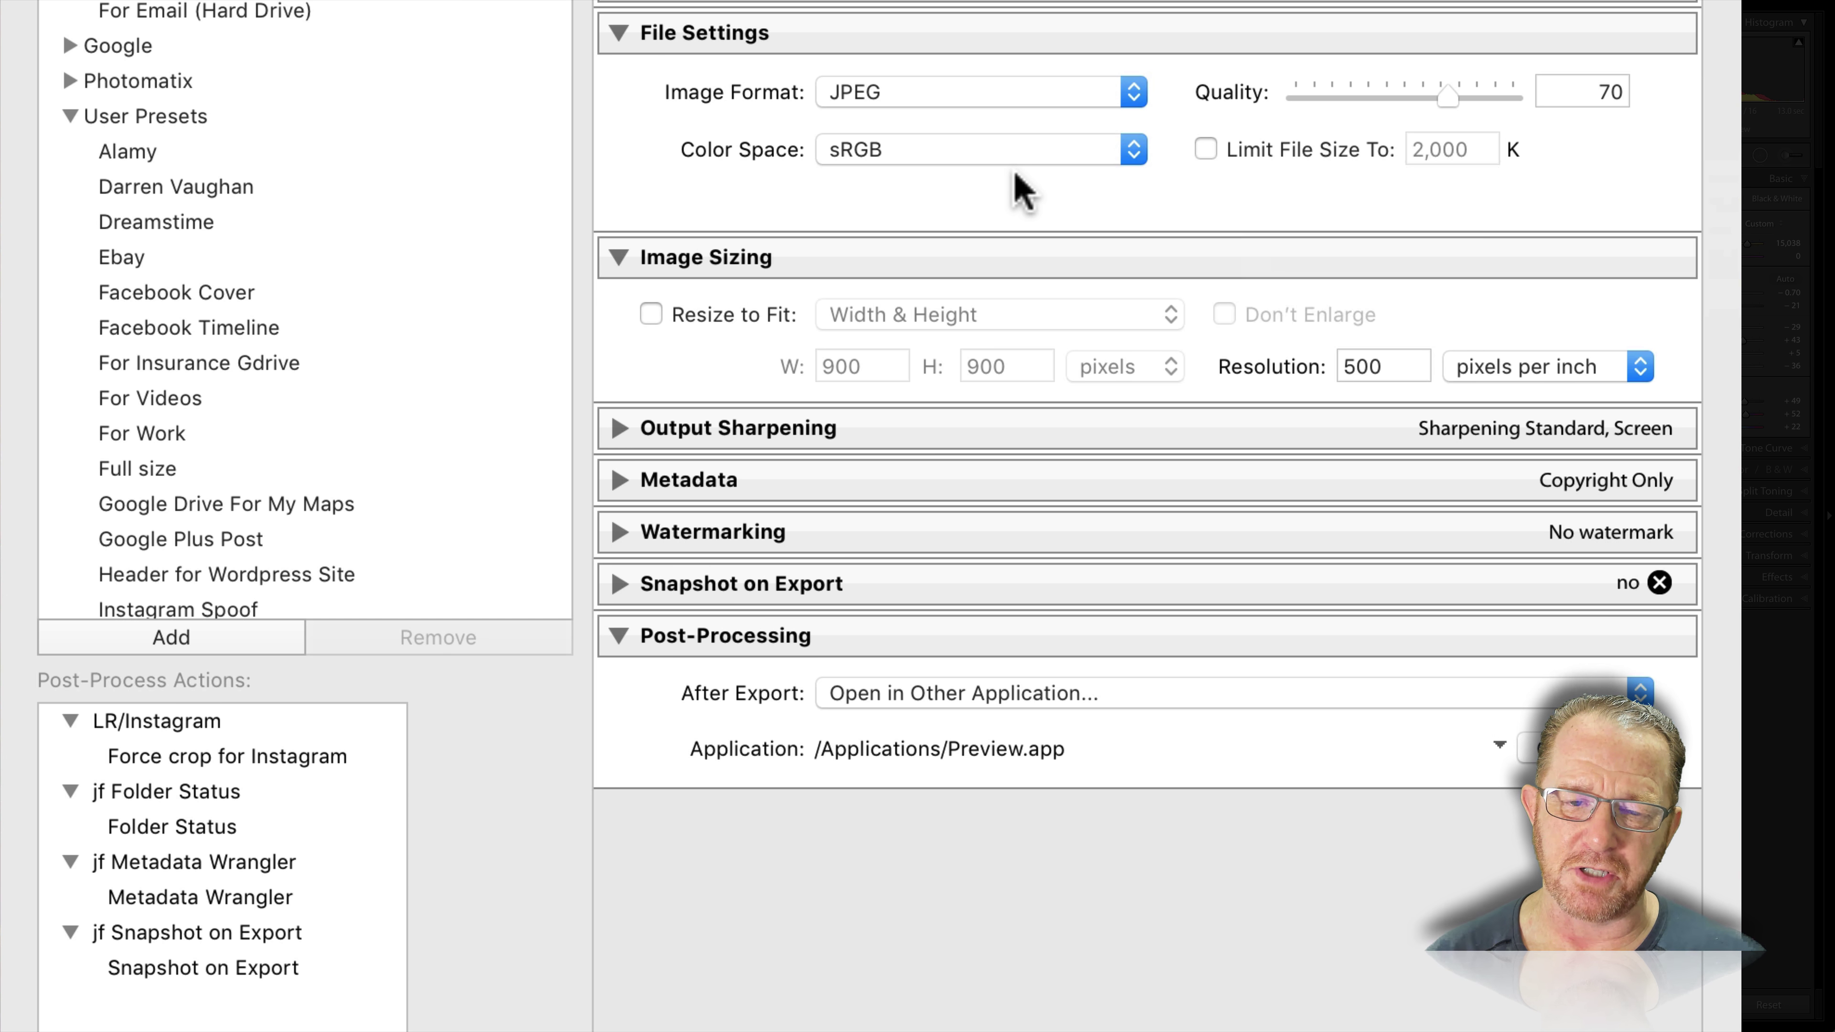
# Step: Review the JPEG color space choices, and try limiting the file size to 2,000 K before turning the limit off again
pyautogui.click(983, 155)
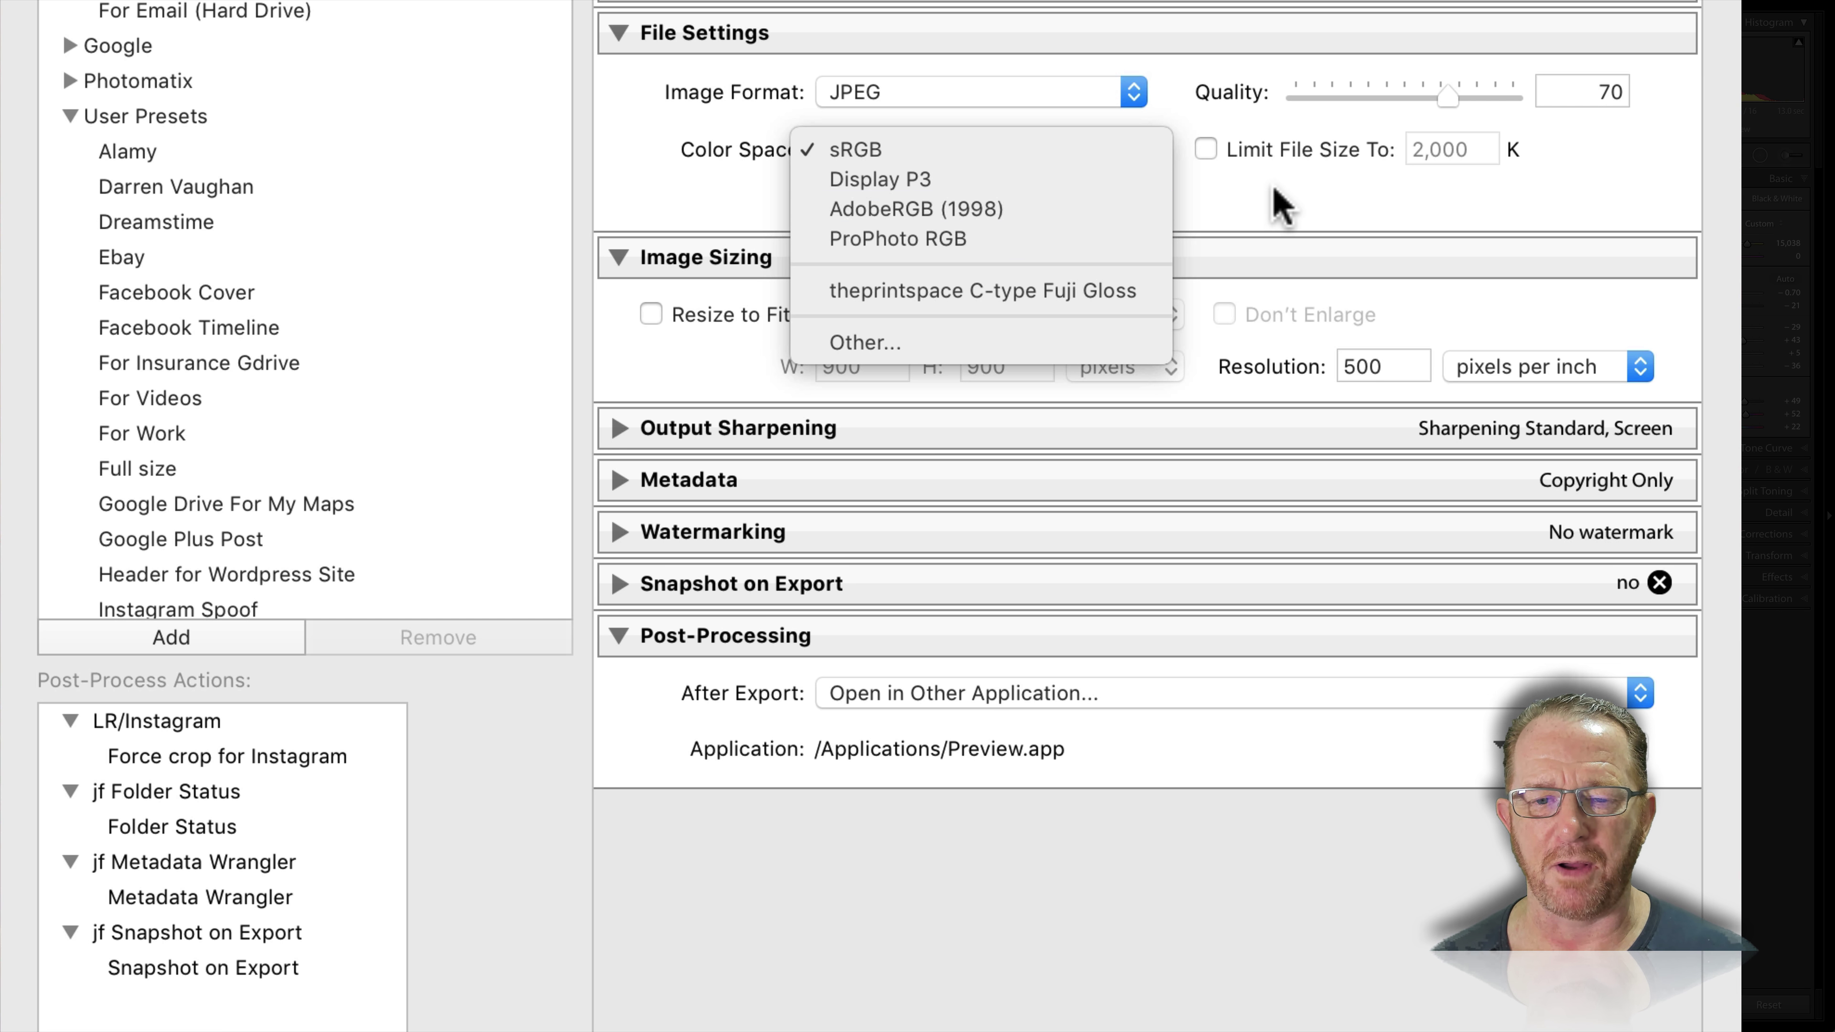
pyautogui.click(1285, 207)
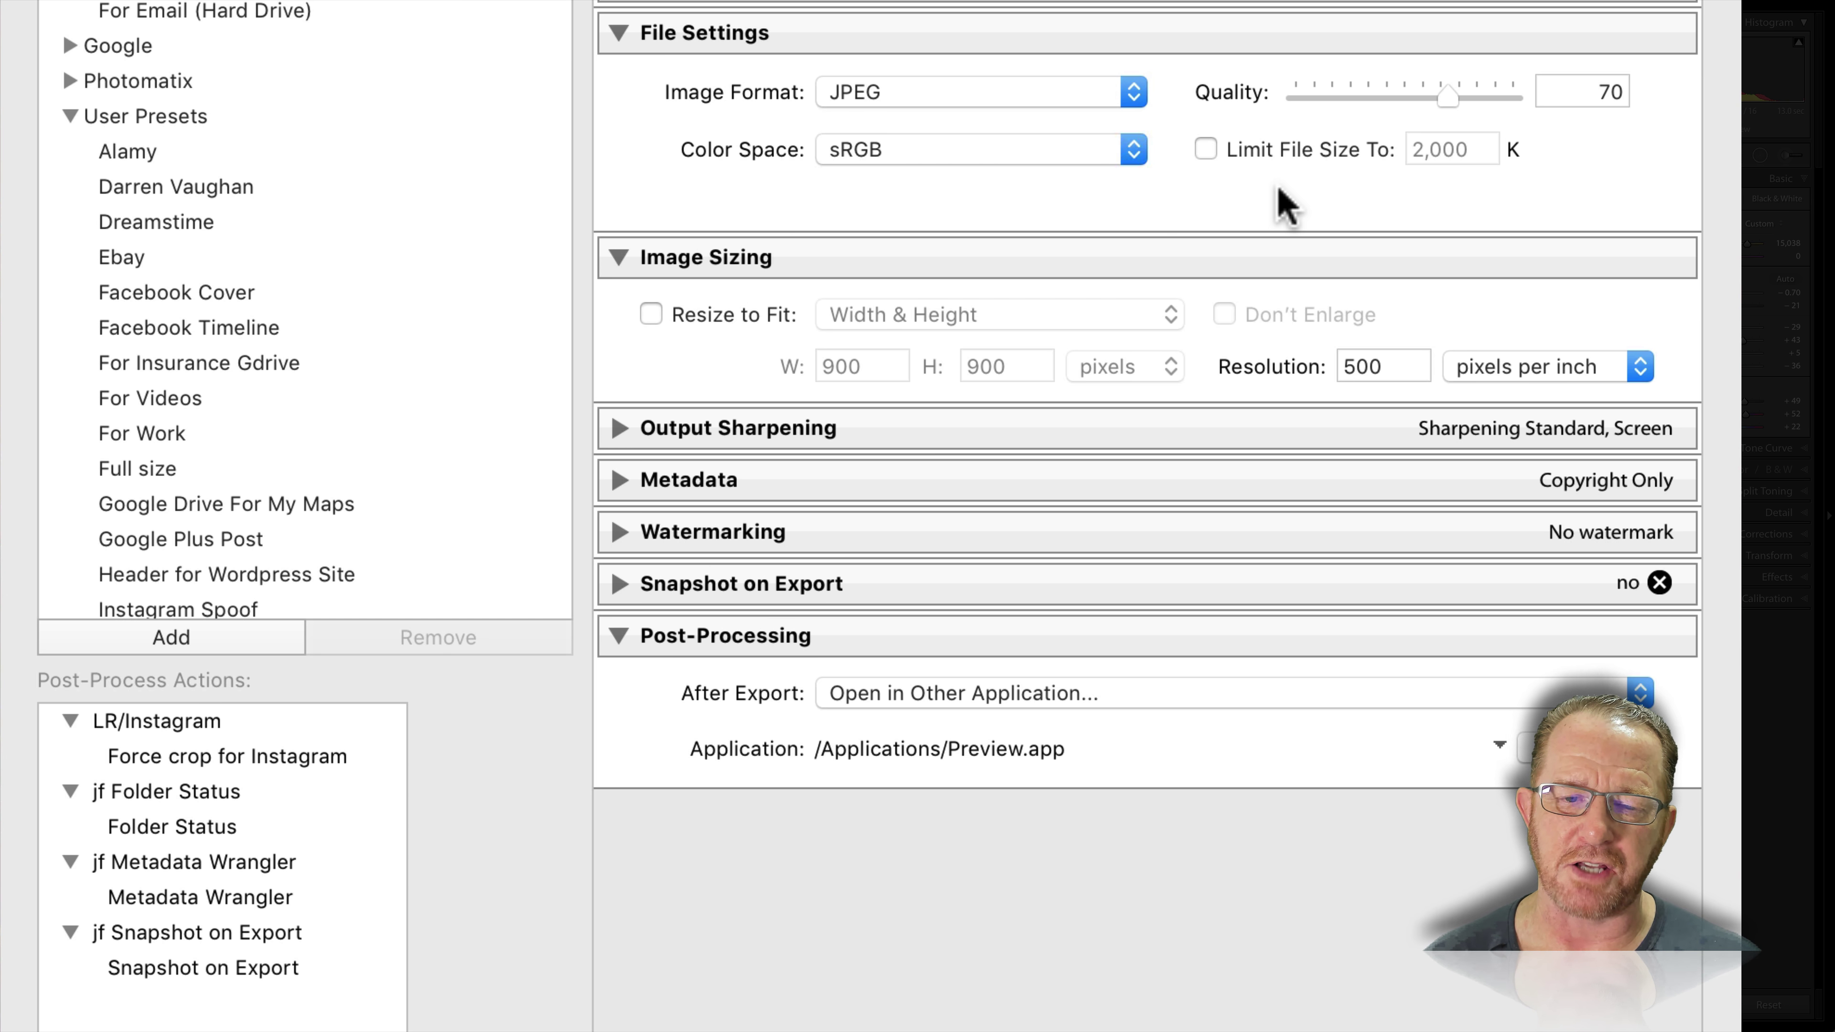
pyautogui.click(1205, 149)
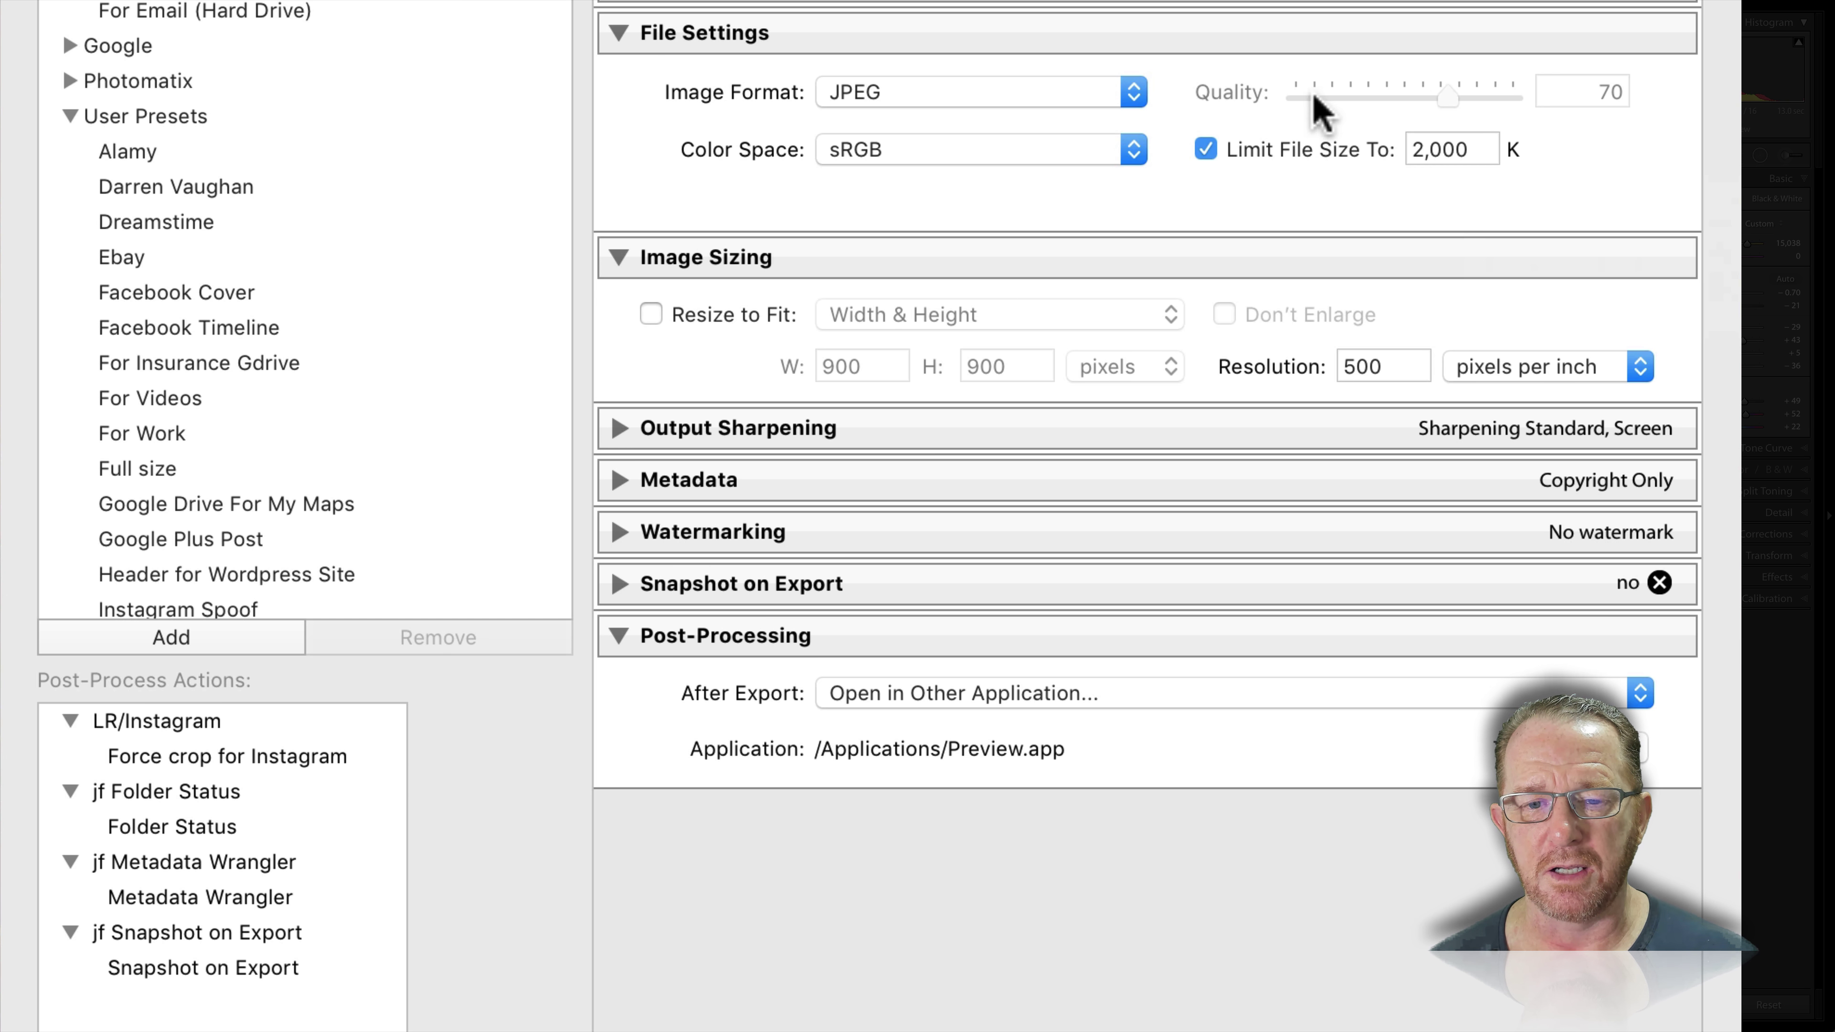
pyautogui.moveTo(1271, 161)
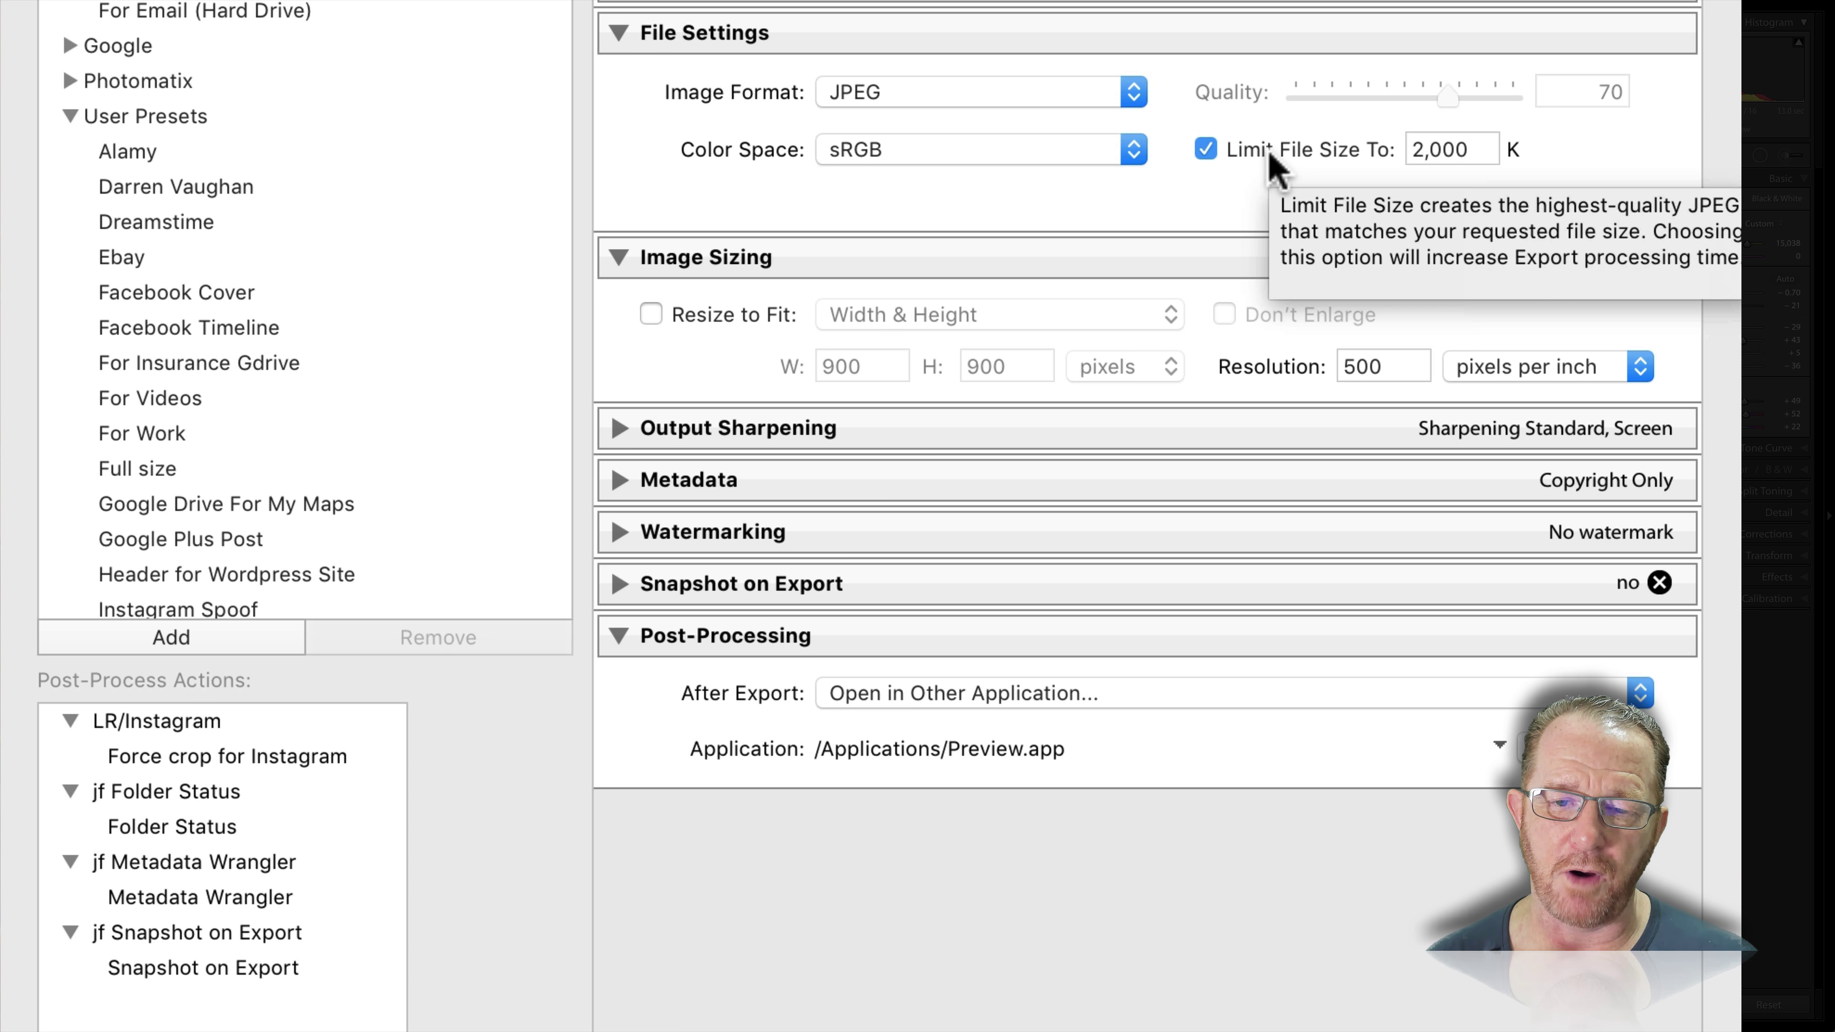
pyautogui.click(1244, 158)
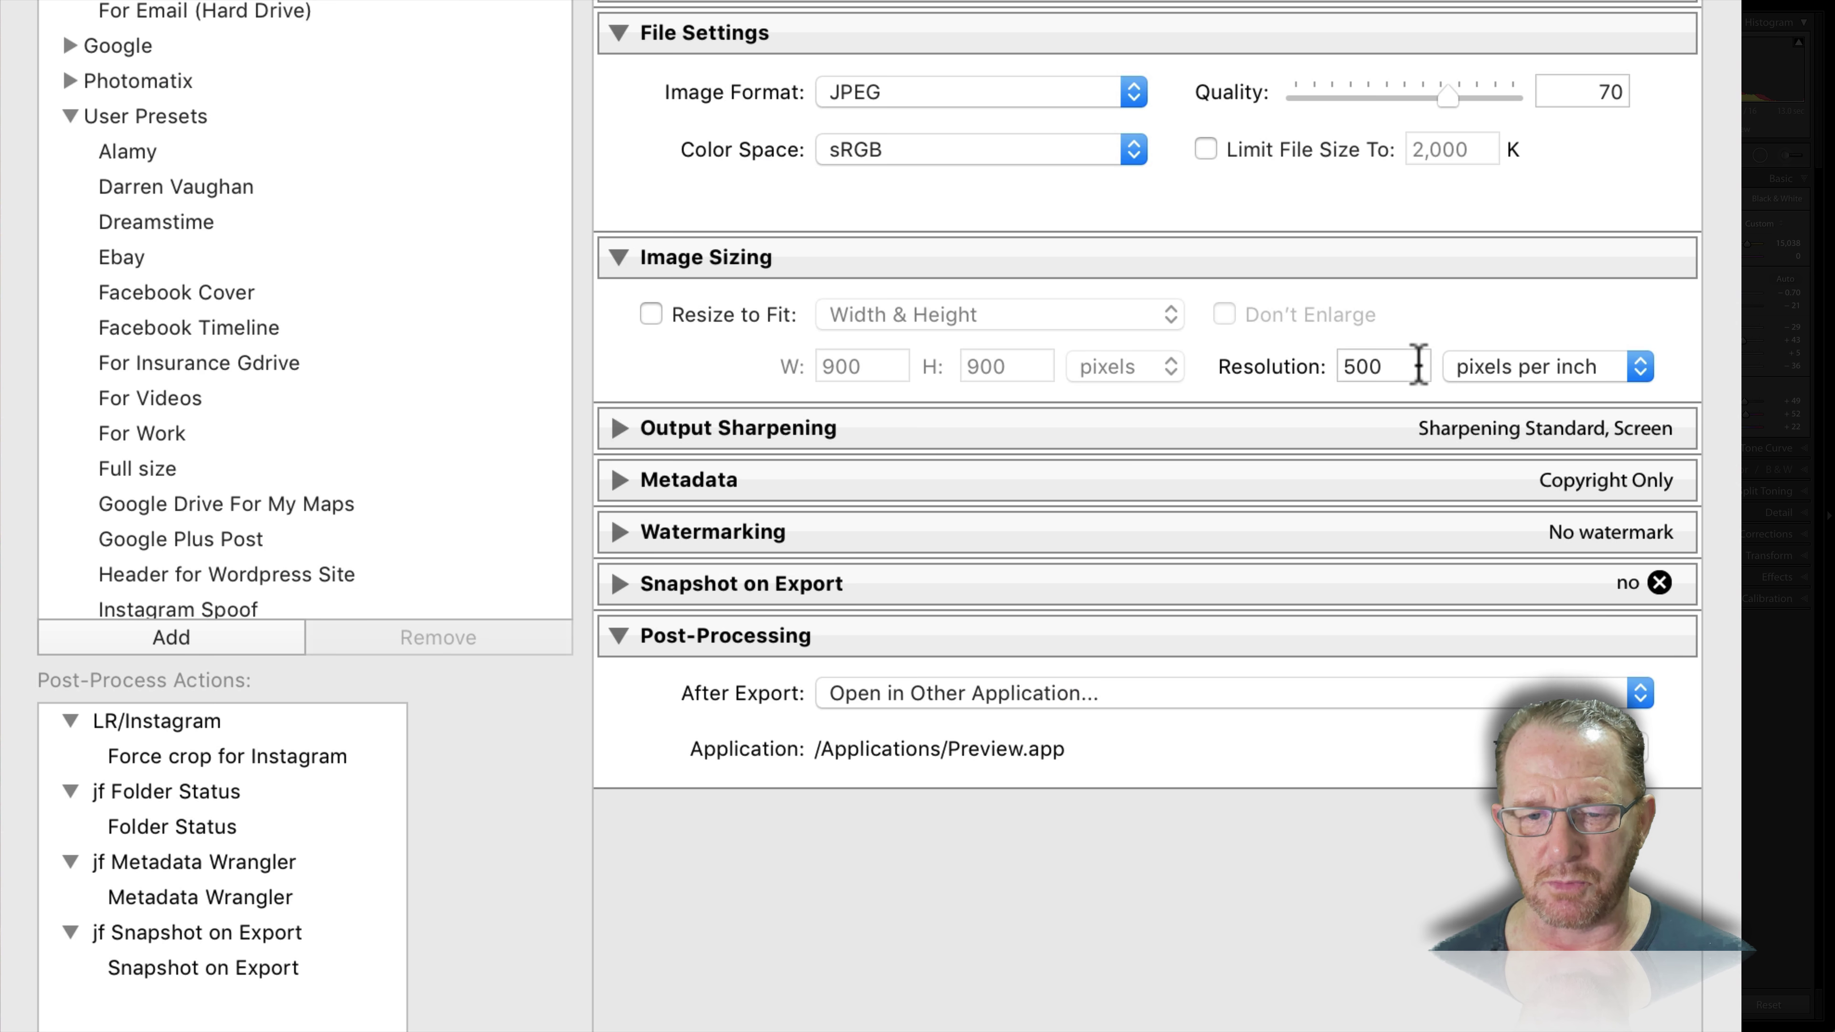
# Step: Enable Resize to Fit by Width & Height and set the export width to 1024 pixels
pyautogui.click(946, 459)
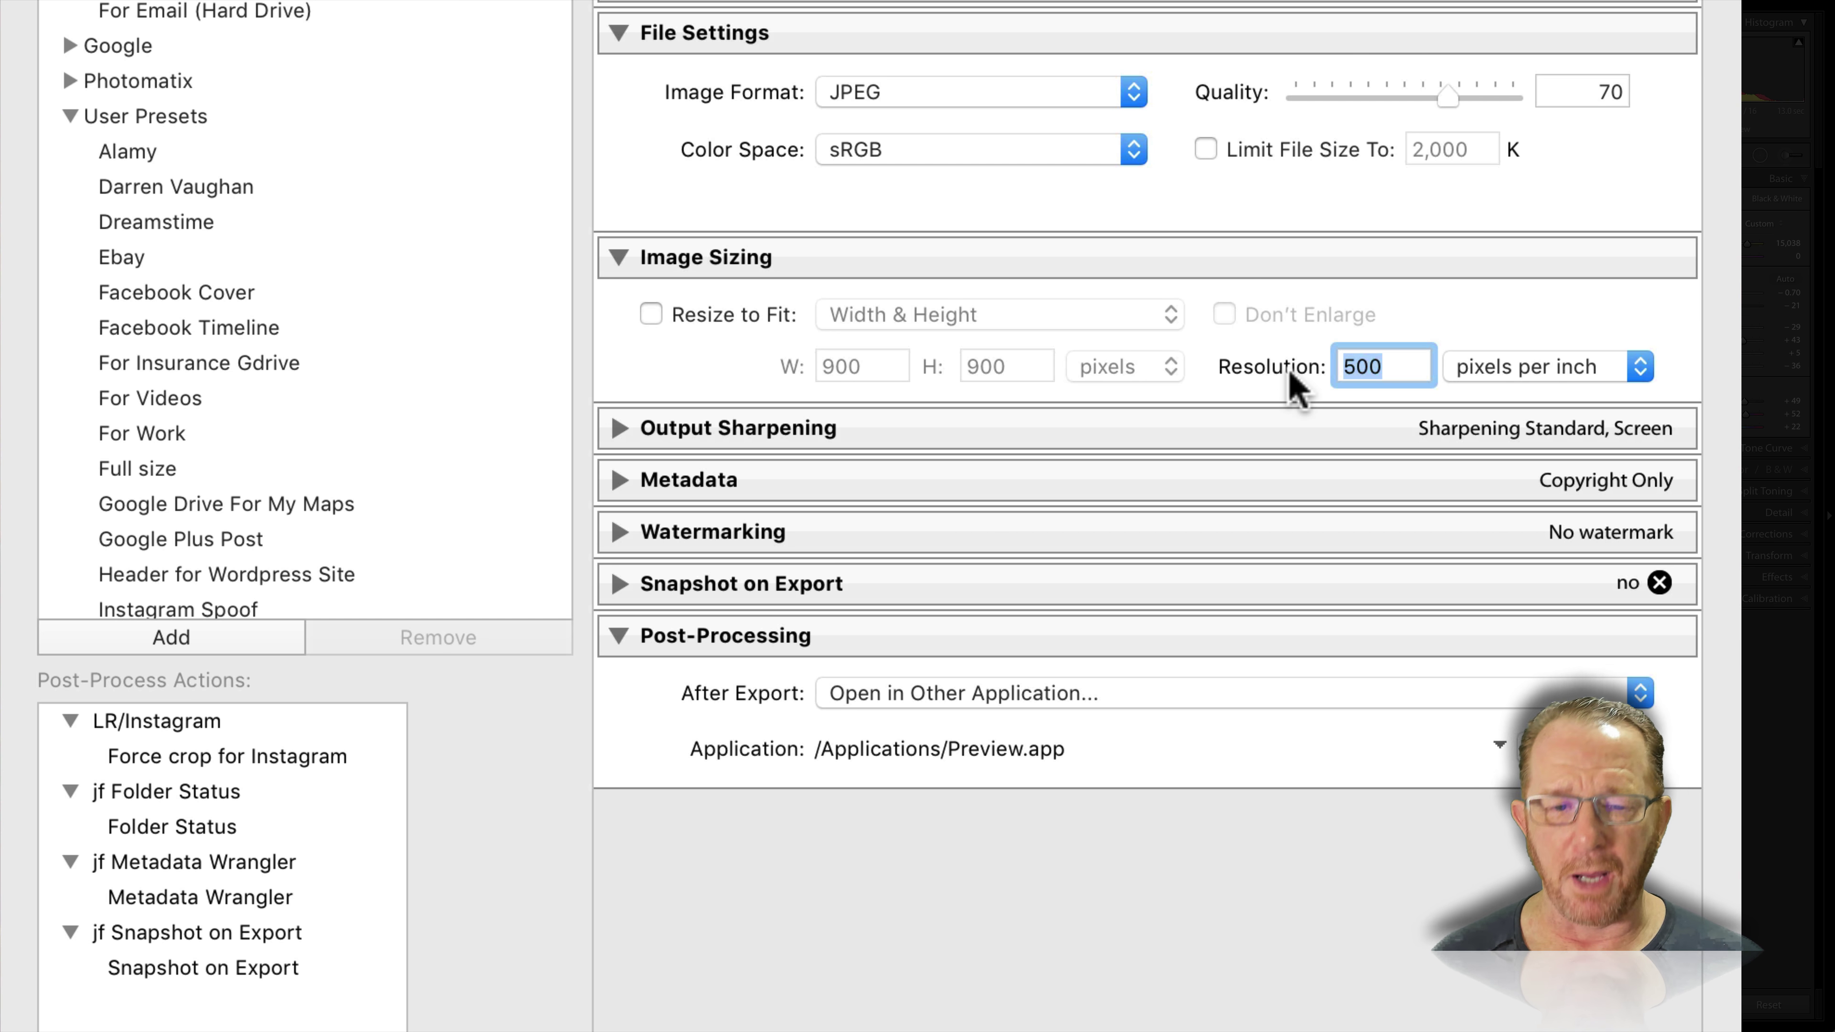
pyautogui.click(651, 315)
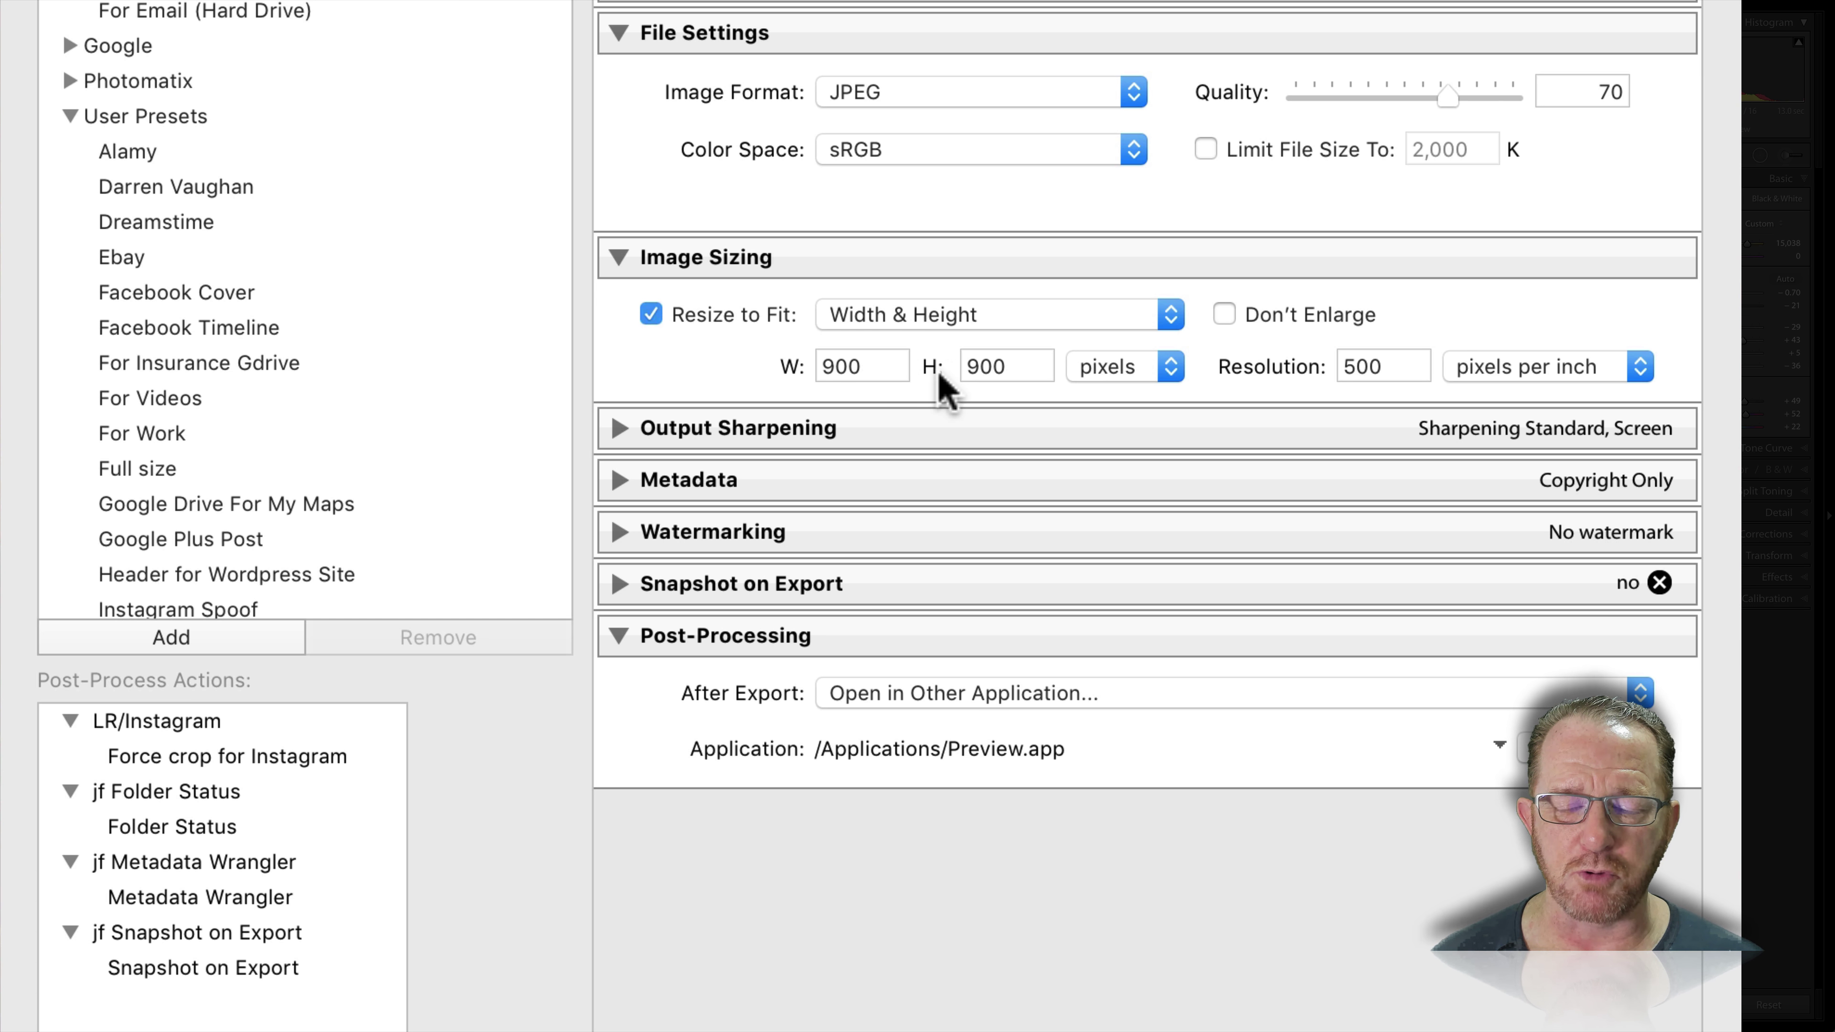
pyautogui.click(904, 365)
pyautogui.write('10')
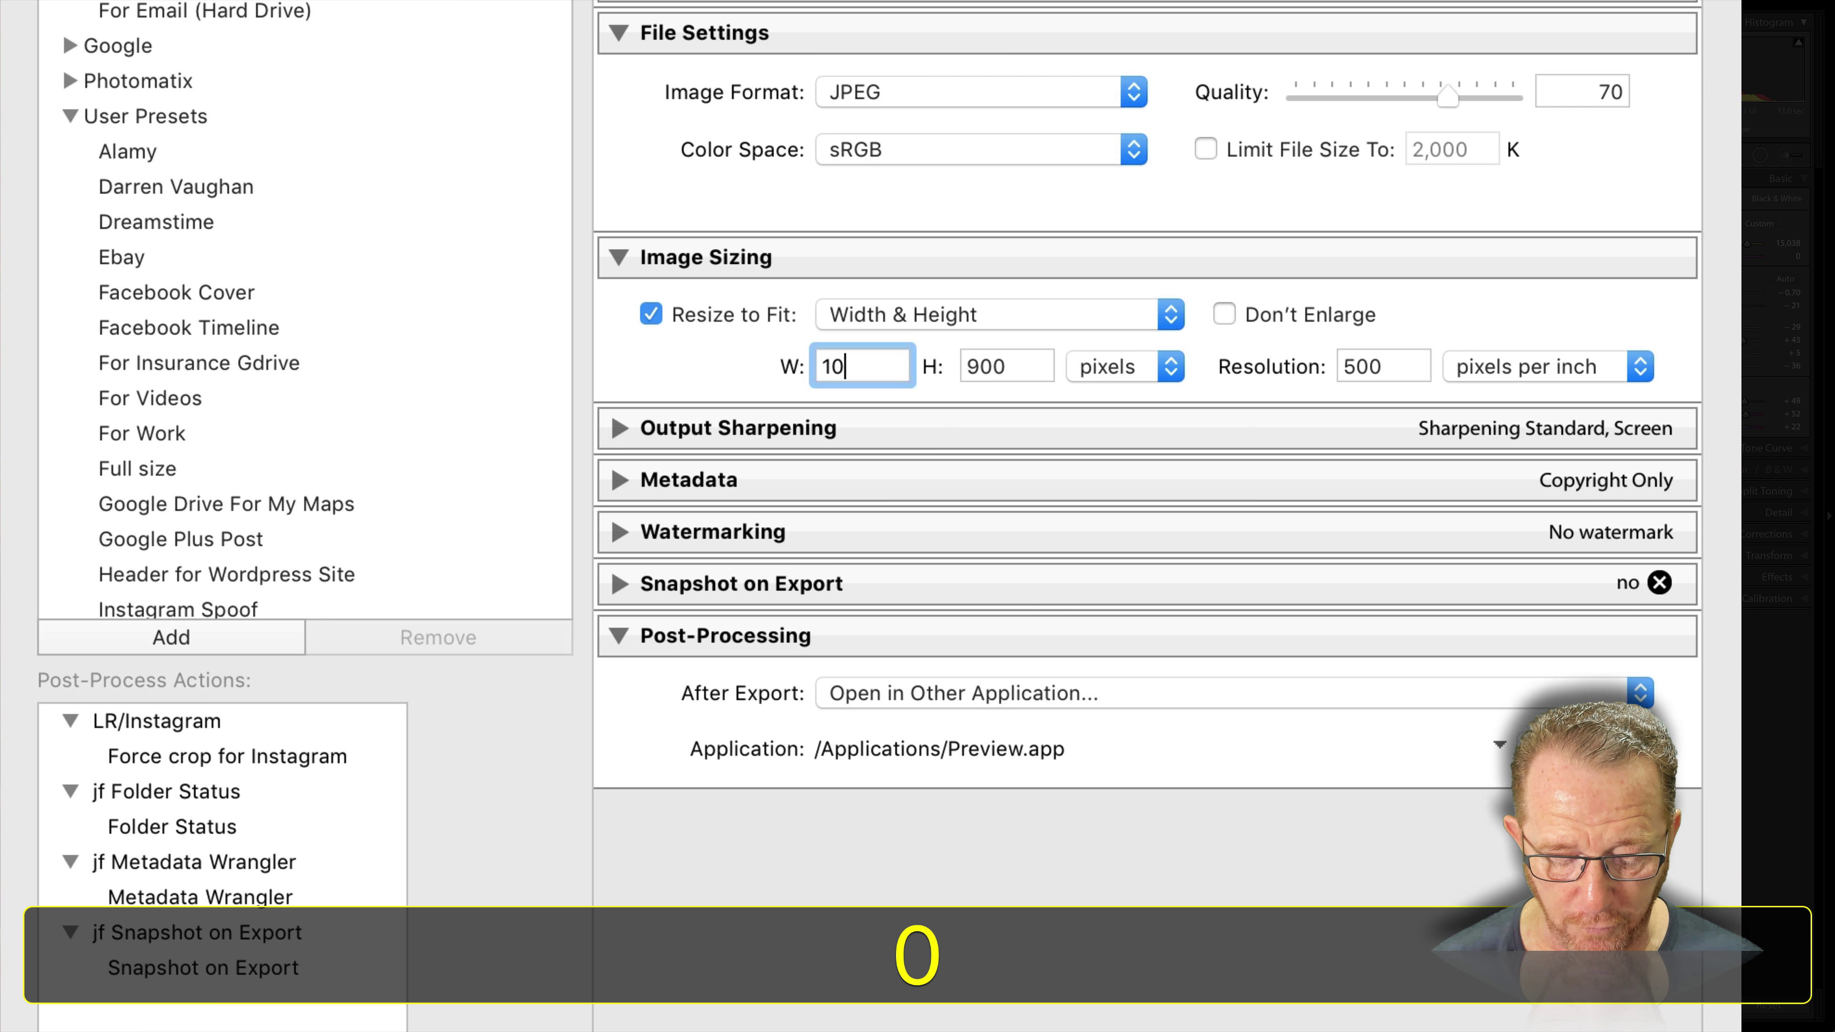
pyautogui.write('24')
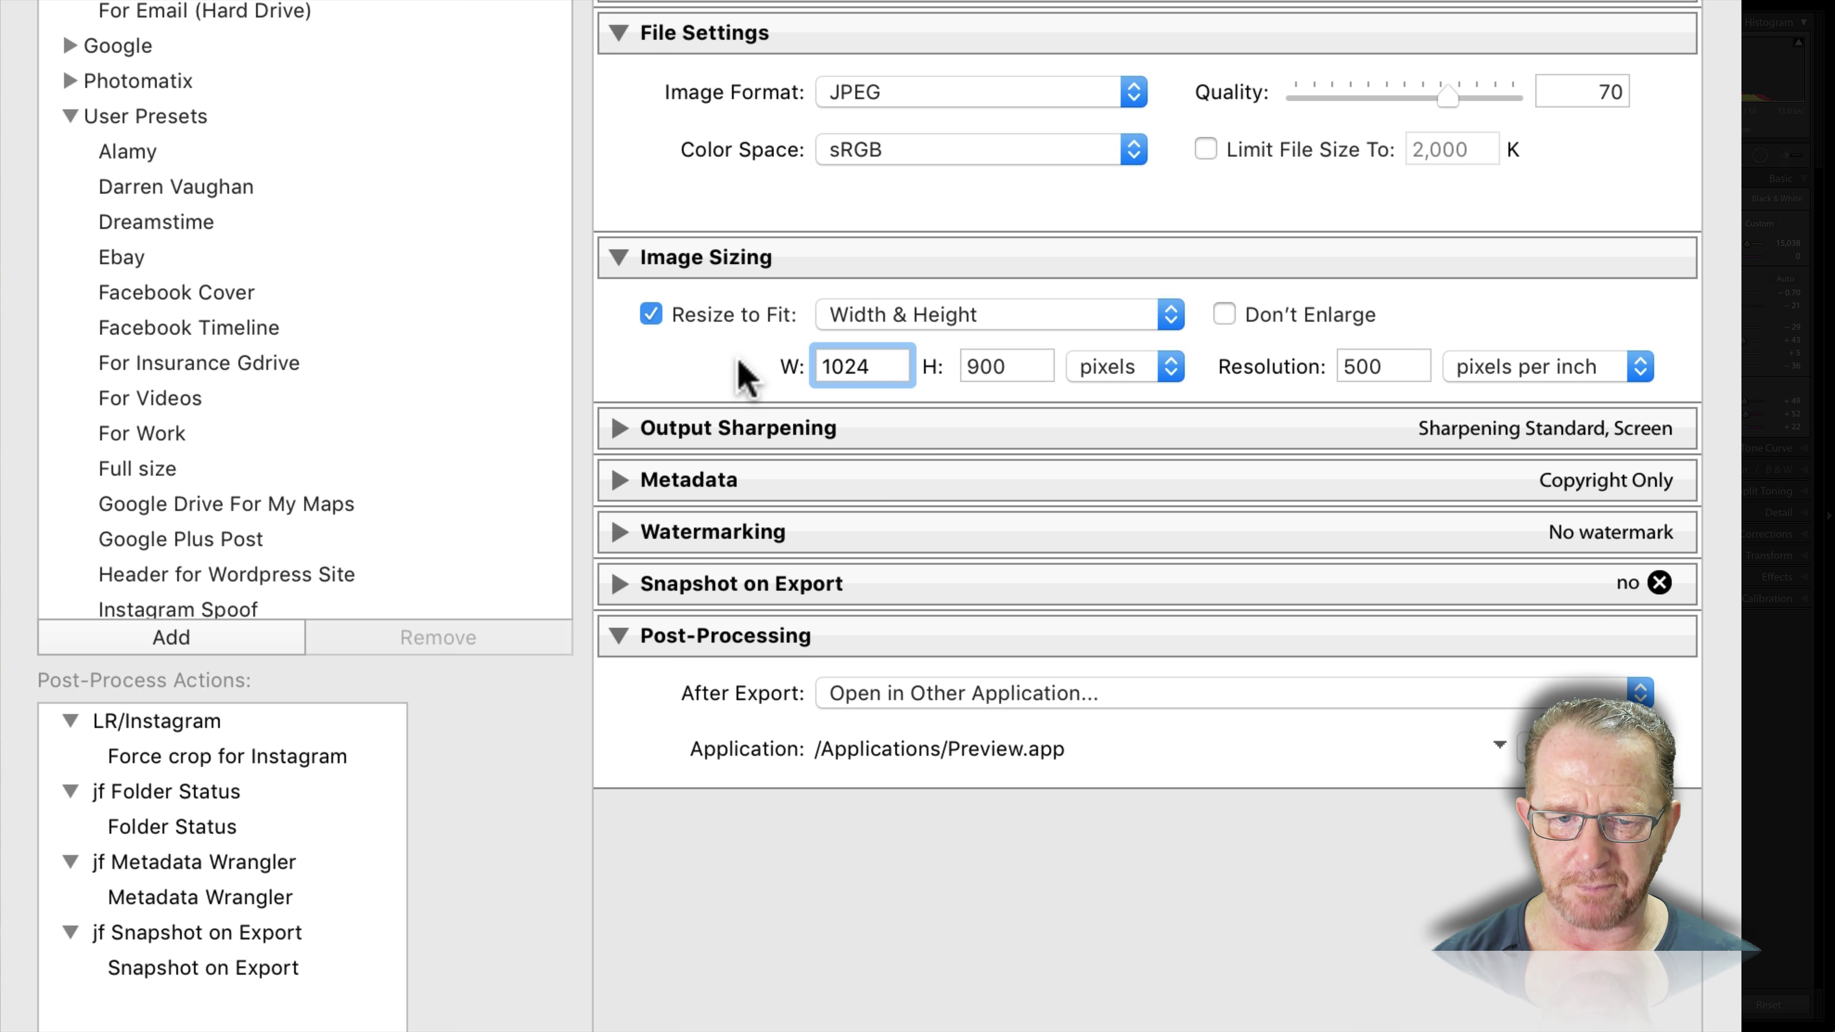
pyautogui.click(739, 361)
# Step: Switch the export size units to inches and set the resolution to 300 pixels per inch
pyautogui.click(1131, 386)
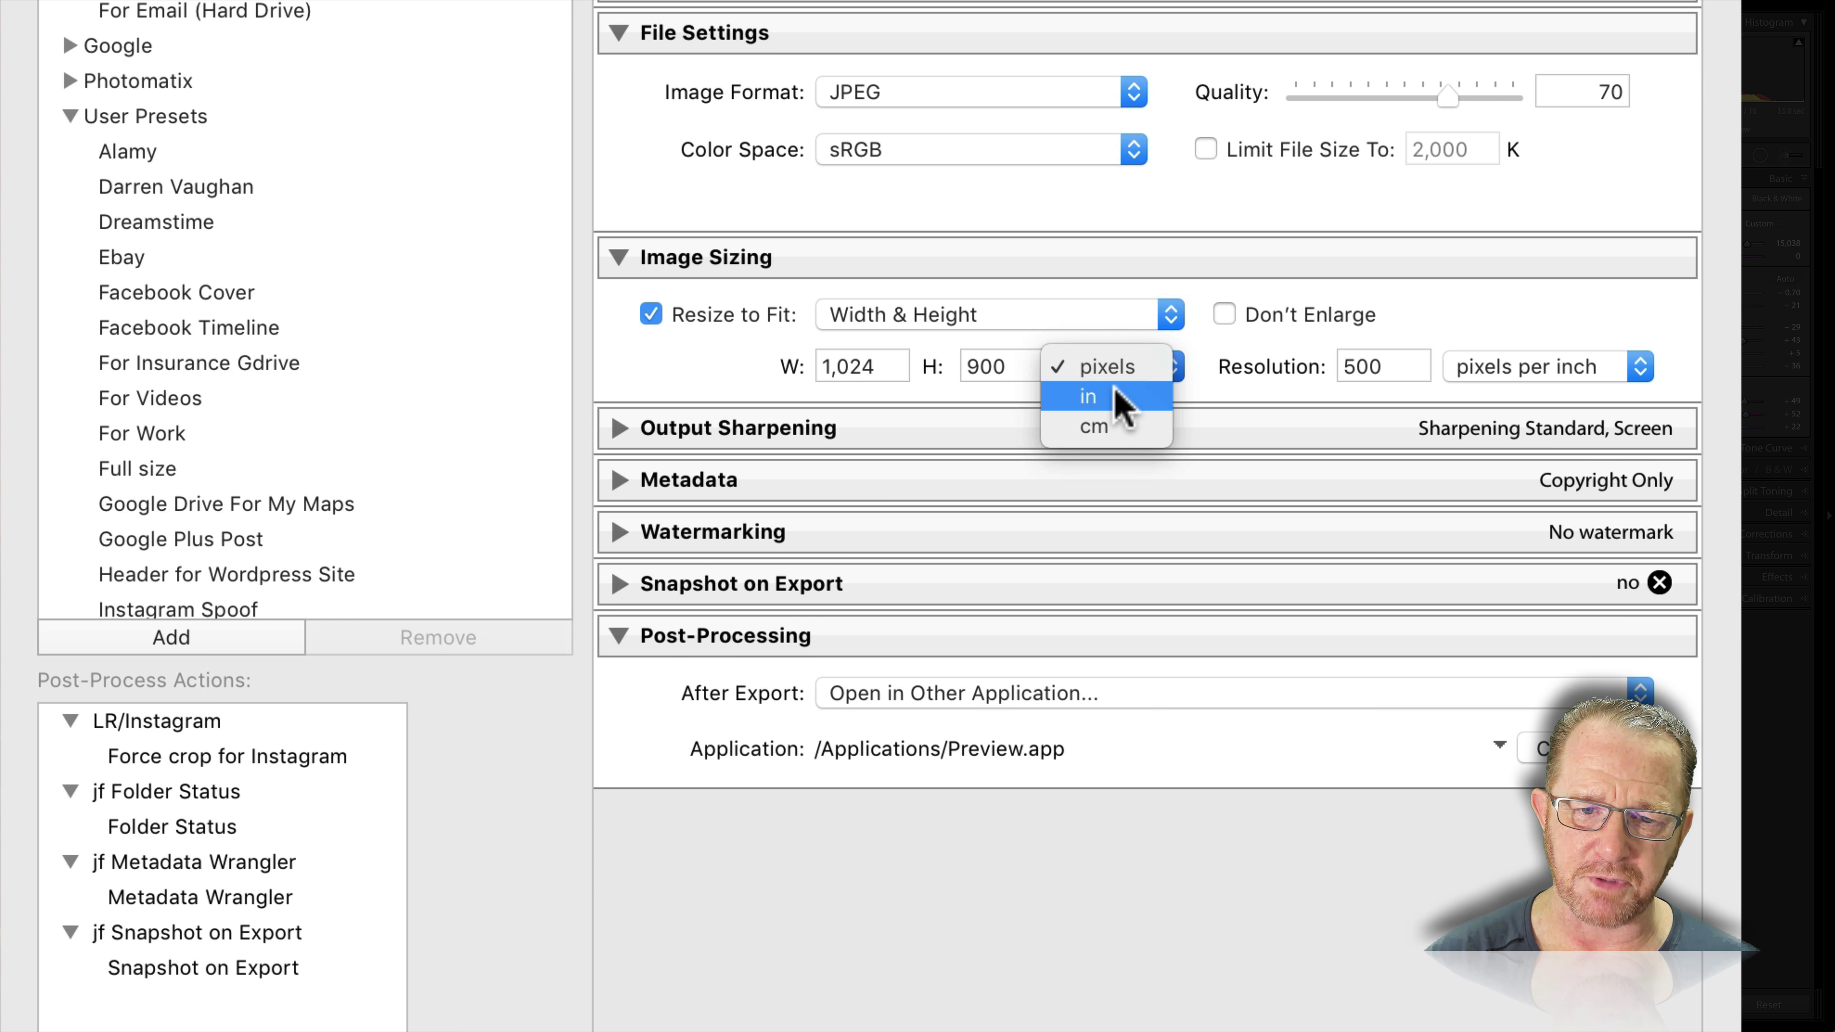
pyautogui.click(1120, 399)
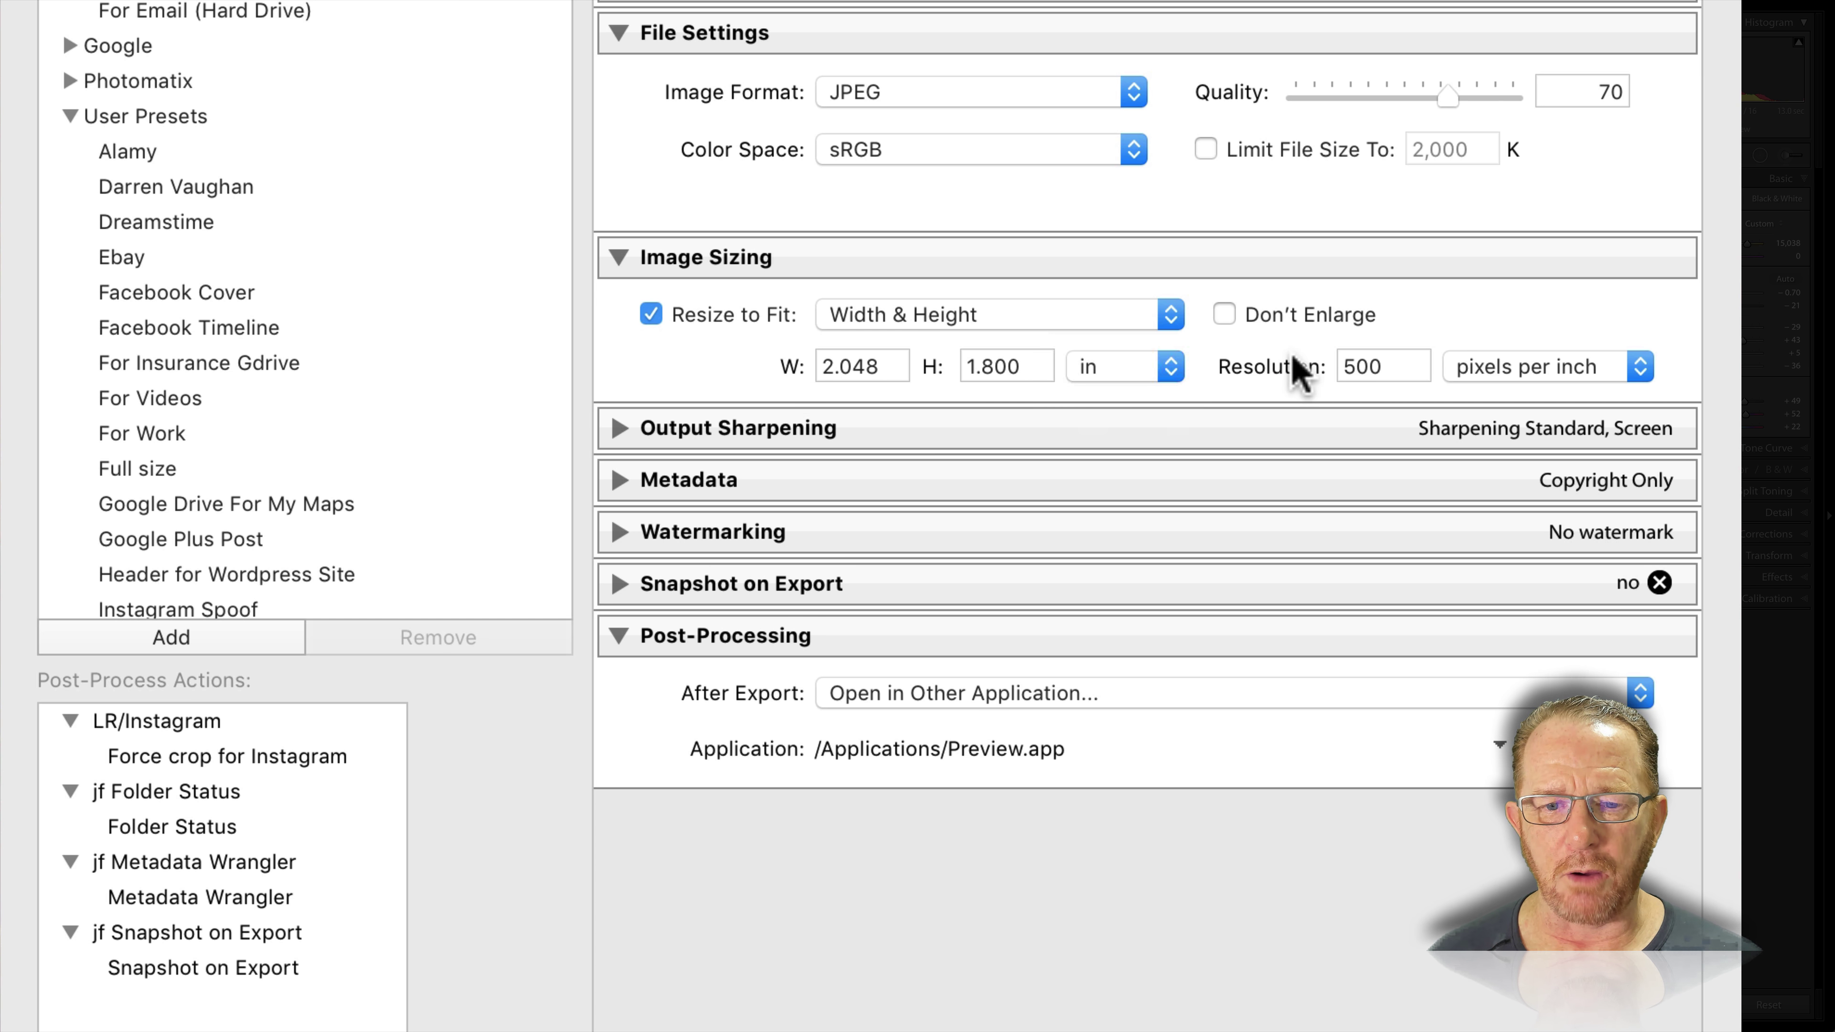
pyautogui.moveTo(1381, 366); pyautogui.dragTo(1346, 367)
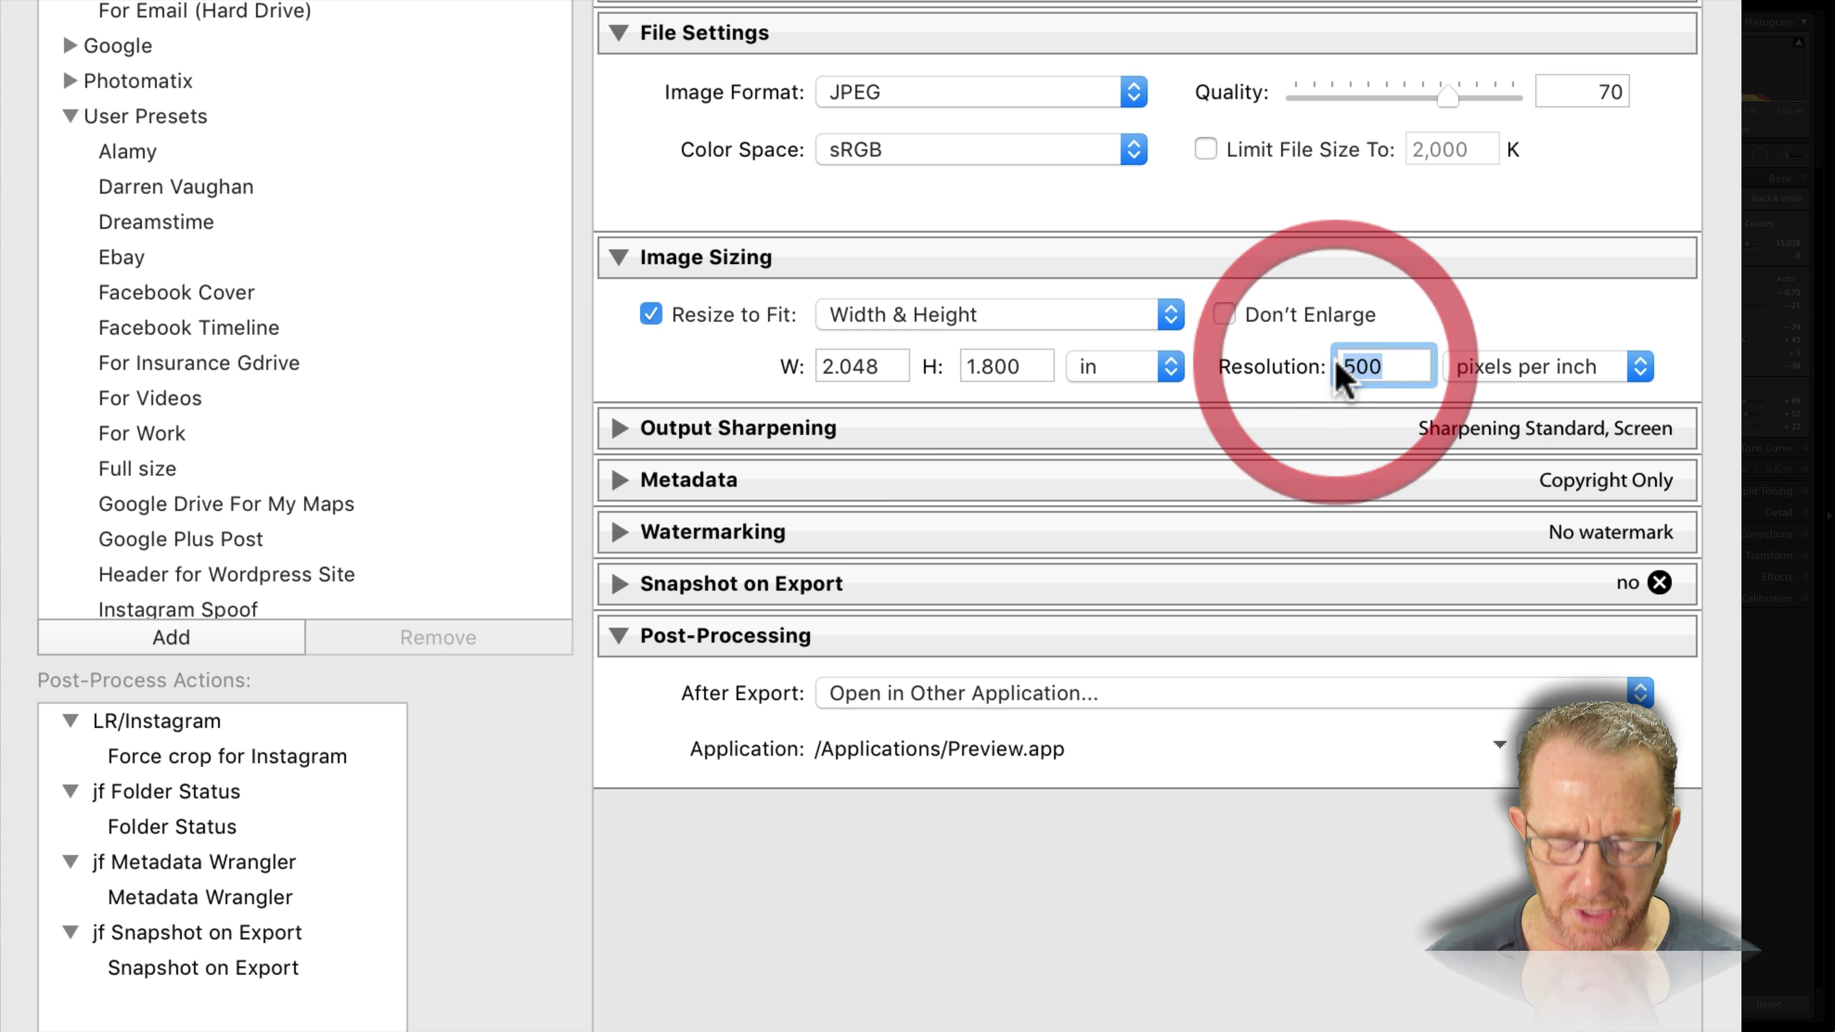
pyautogui.write('2')
pyautogui.press('BackSpace')
pyautogui.write('3000')
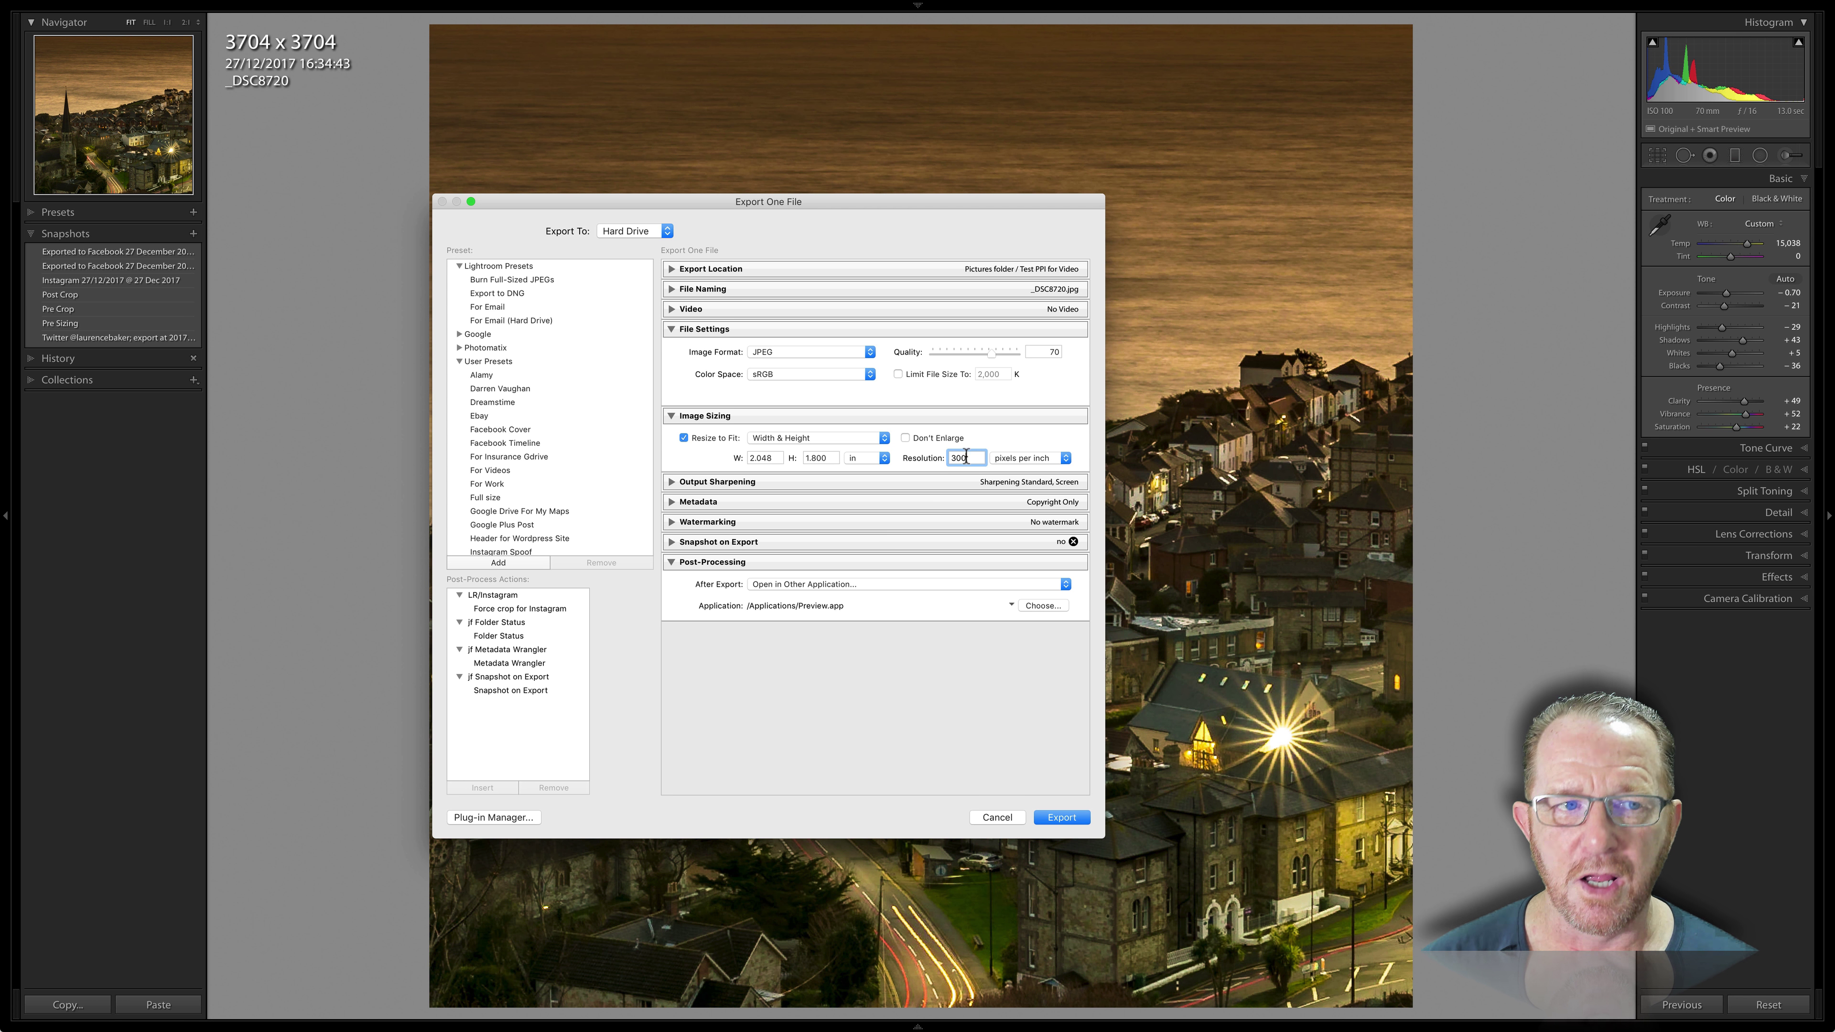
# Step: Open Calculator, divide the crop's 3704-pixel width by 300 to work out its size in inches, and close Calculator
pyautogui.press('super+space')
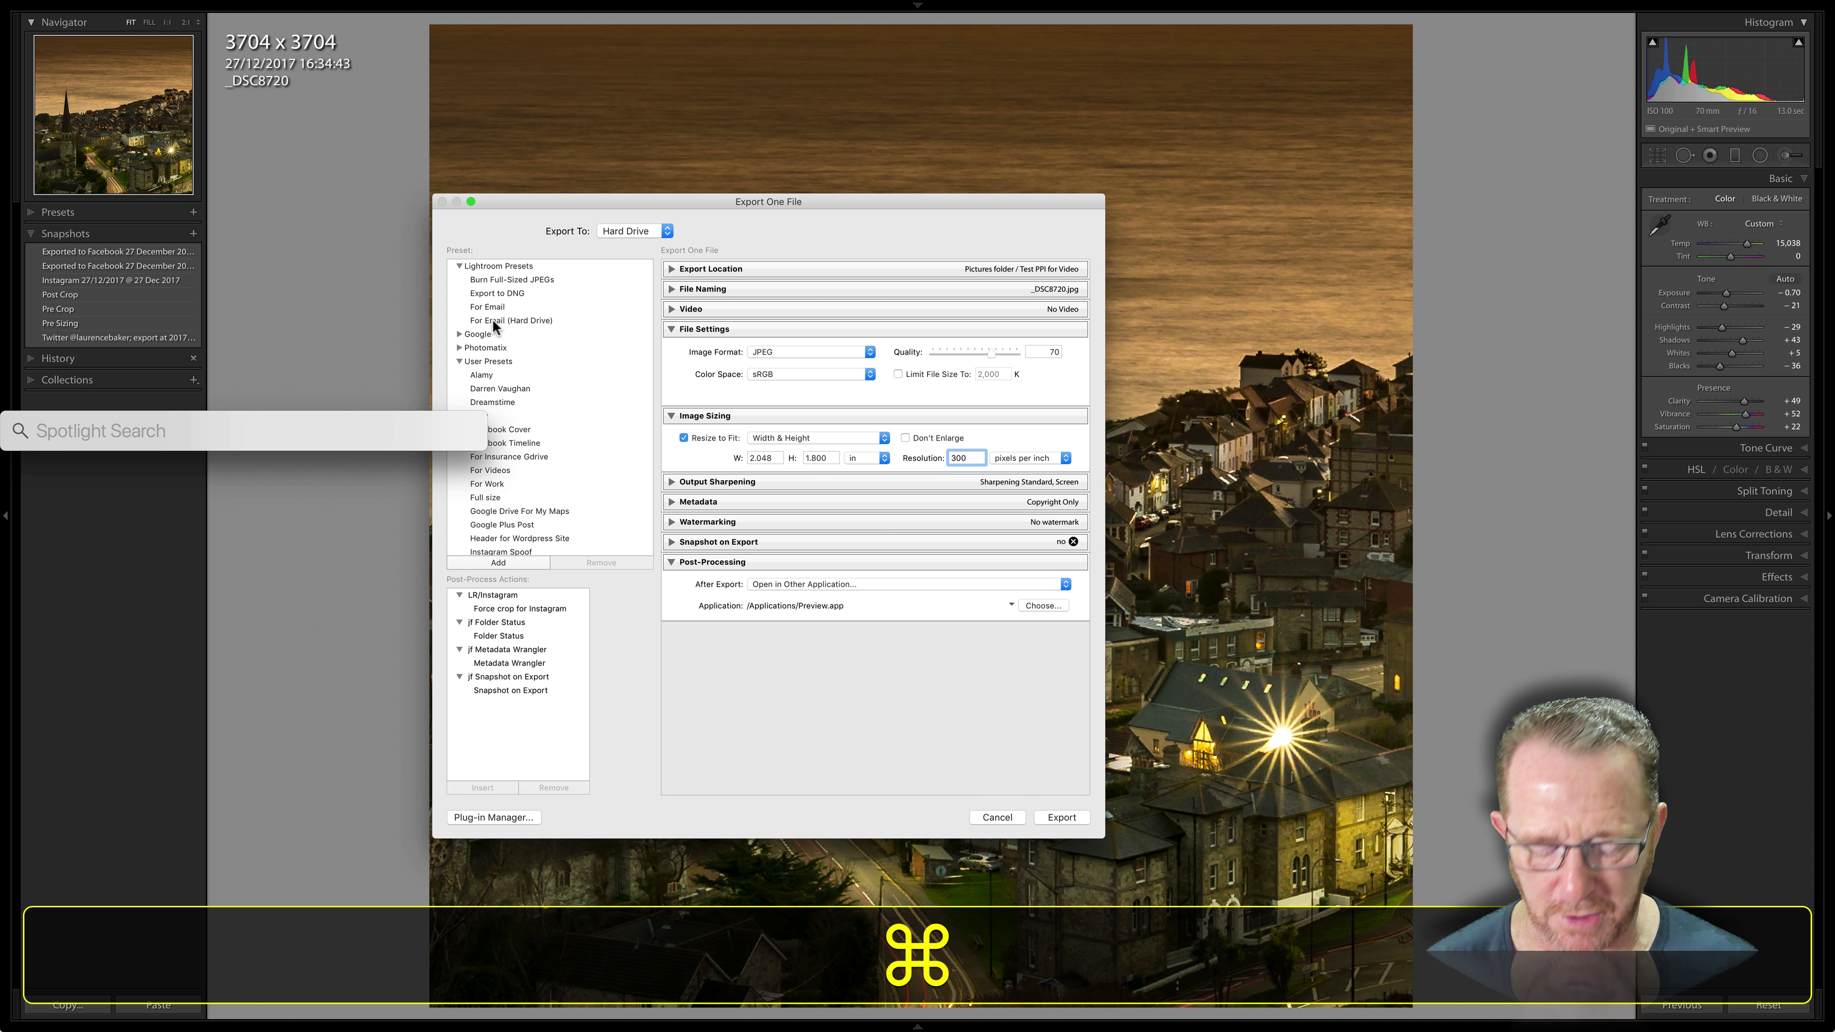
pyautogui.write('calc')
pyautogui.press('Return')
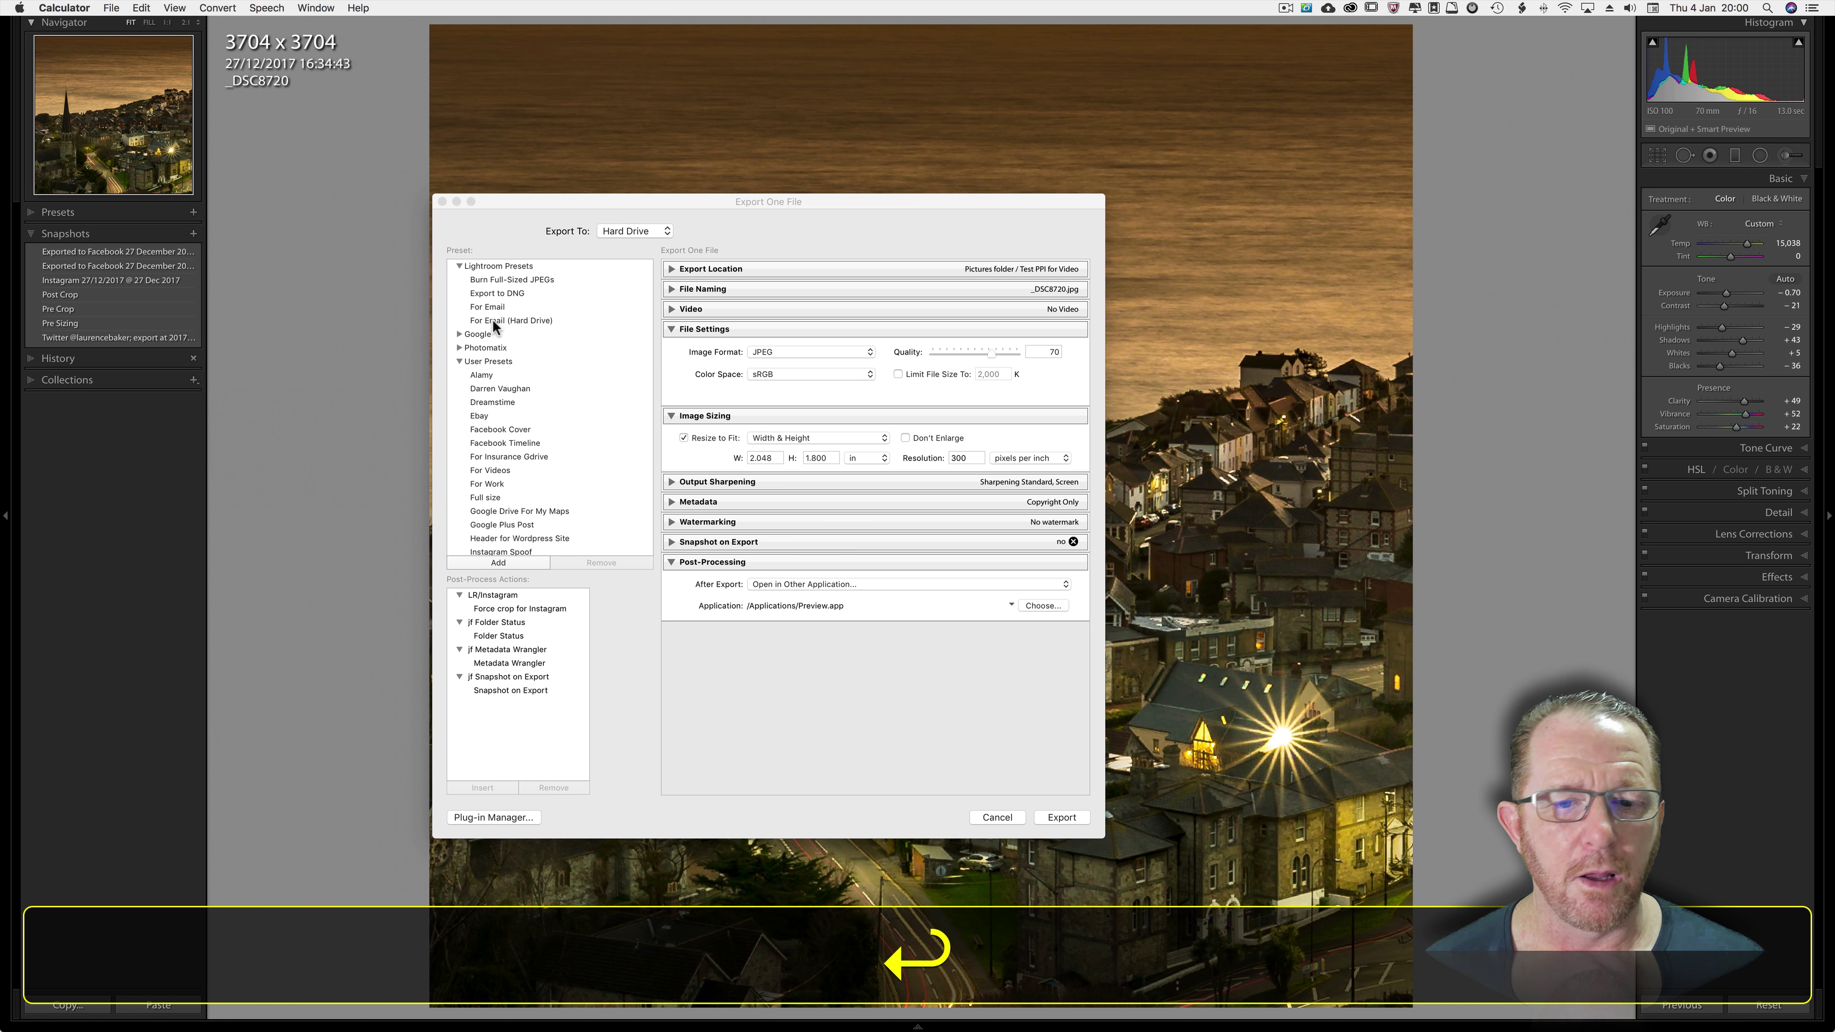
pyautogui.write('3704')
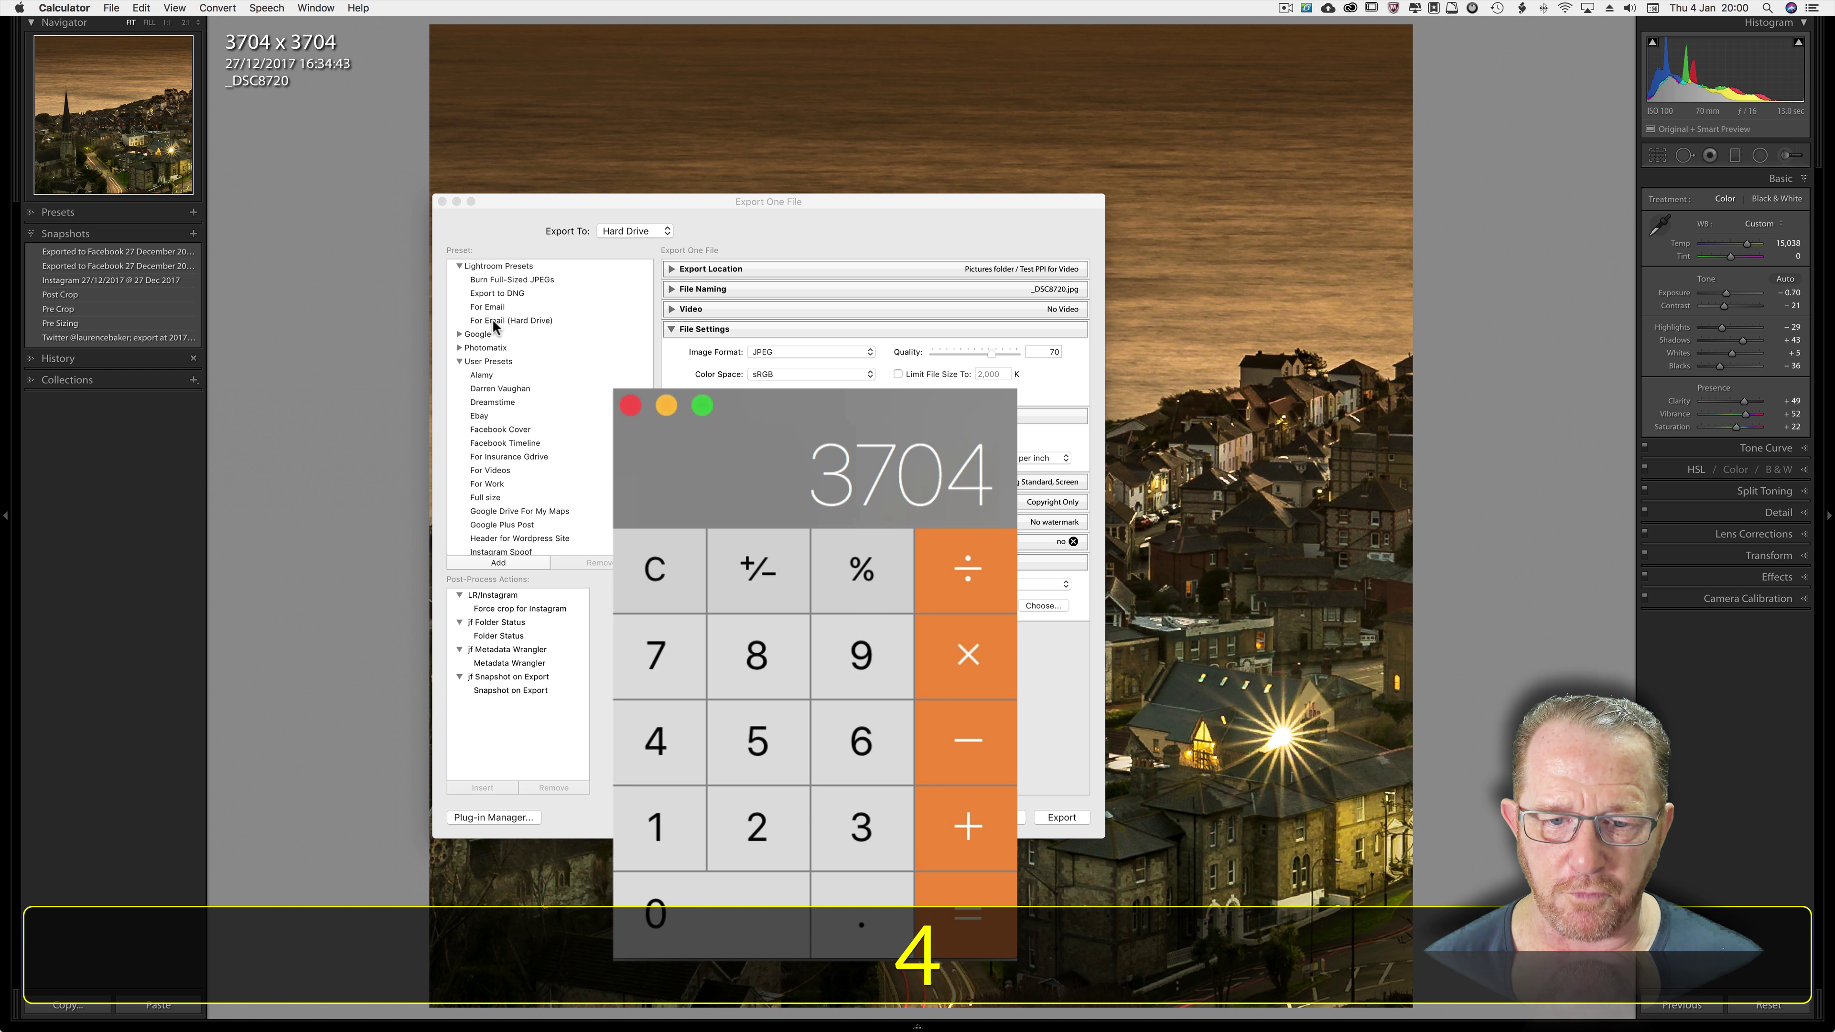
pyautogui.press('/')
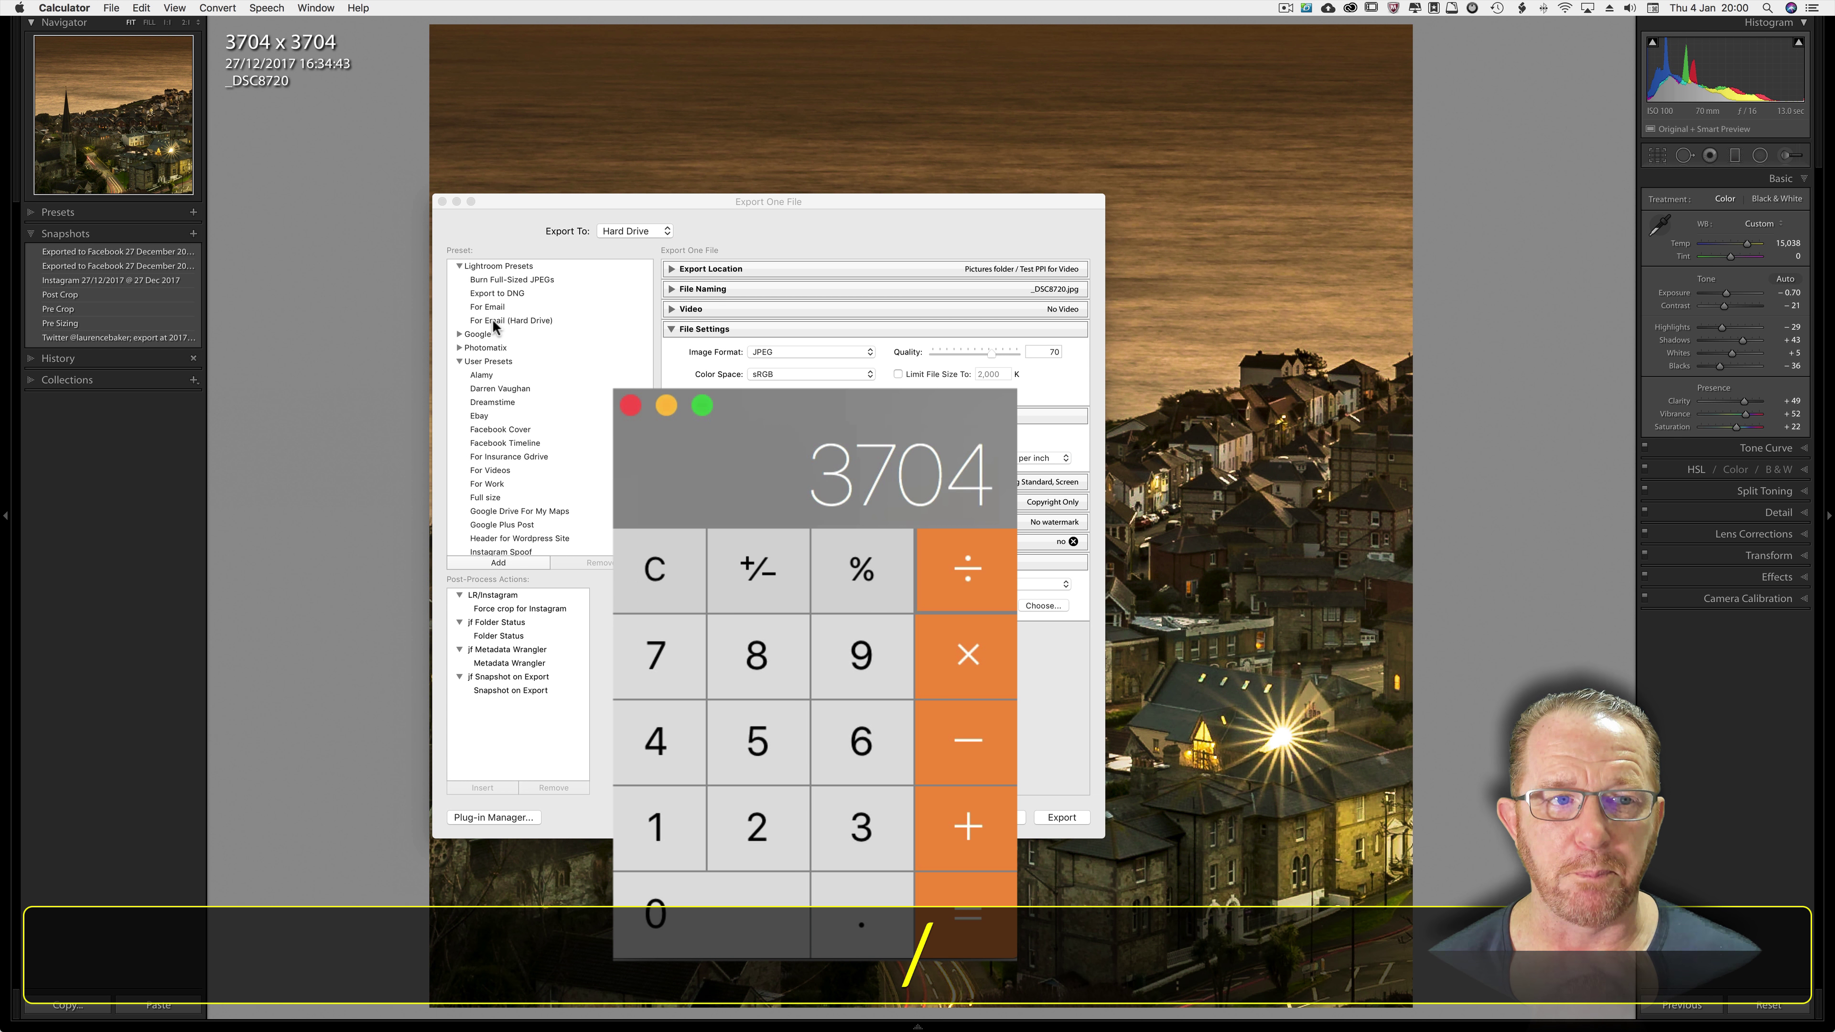
pyautogui.write('300')
pyautogui.press('Return')
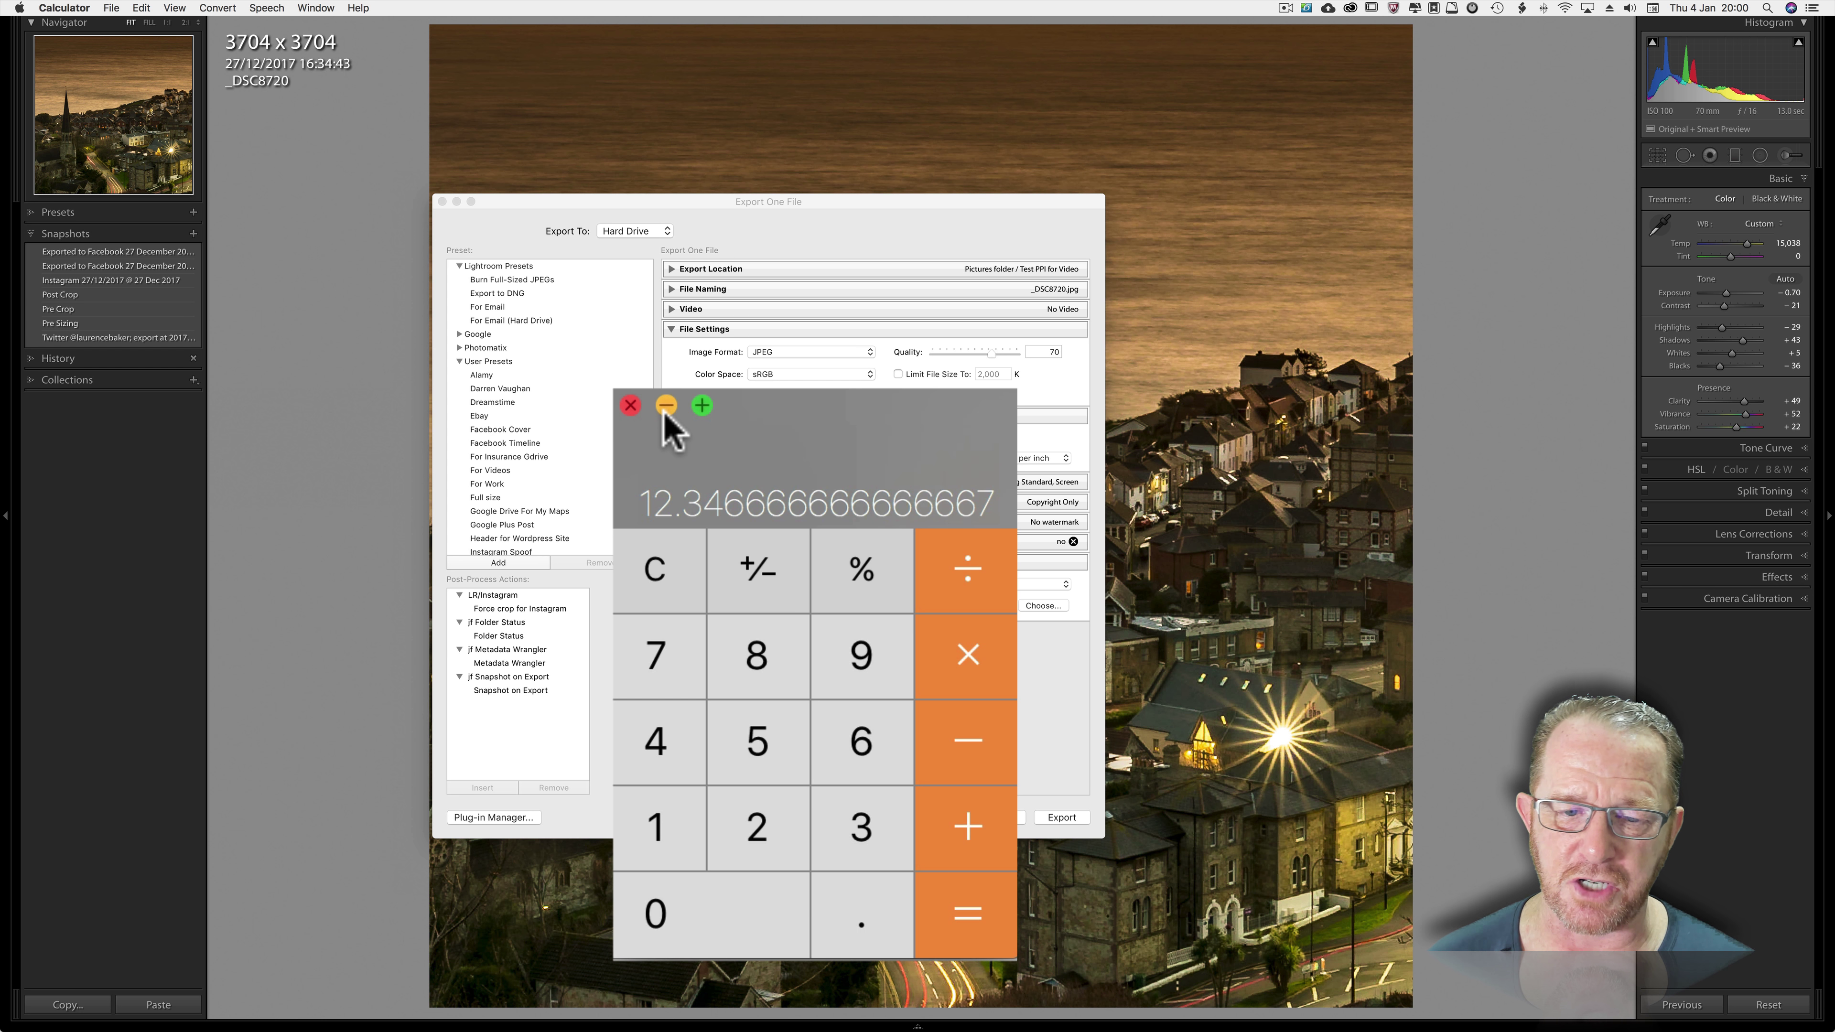
pyautogui.click(628, 406)
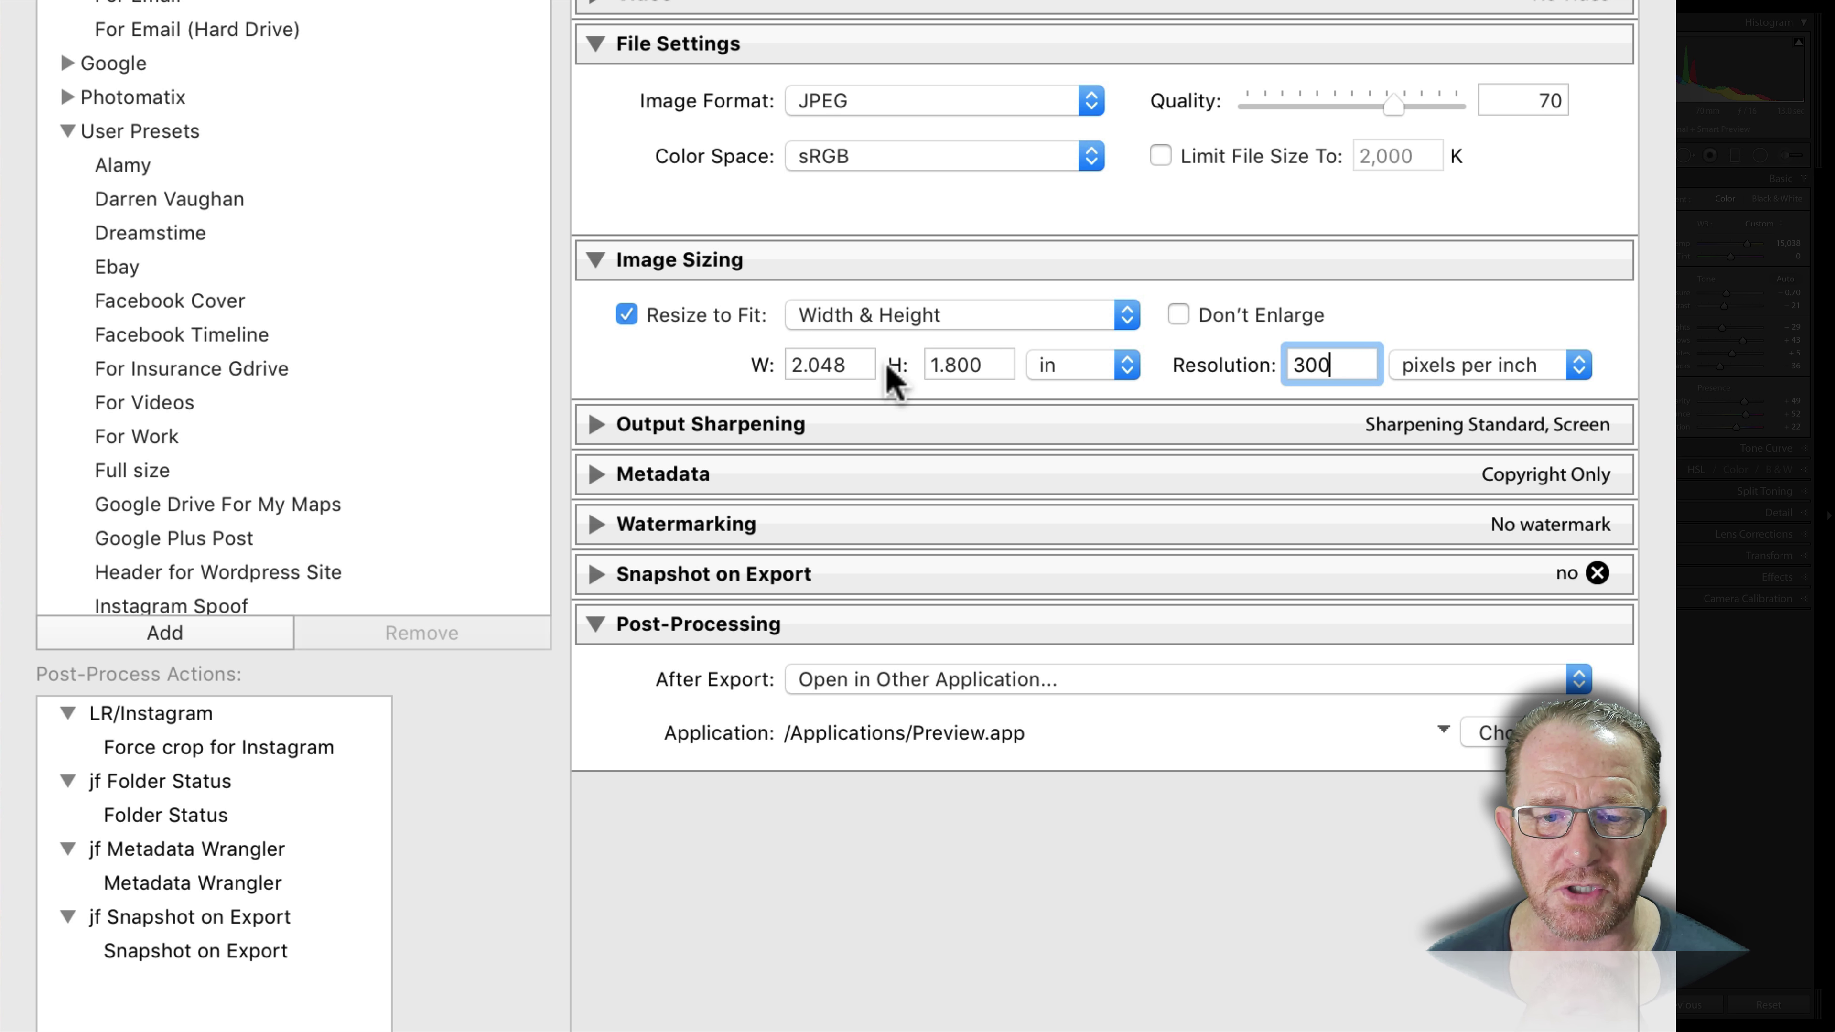
# Step: Export the photo at 12.35 × 12.35 inches, and check the exported copy's general information in Preview before closing it
pyautogui.moveTo(840, 362); pyautogui.dragTo(677, 361)
pyautogui.write('12.35')
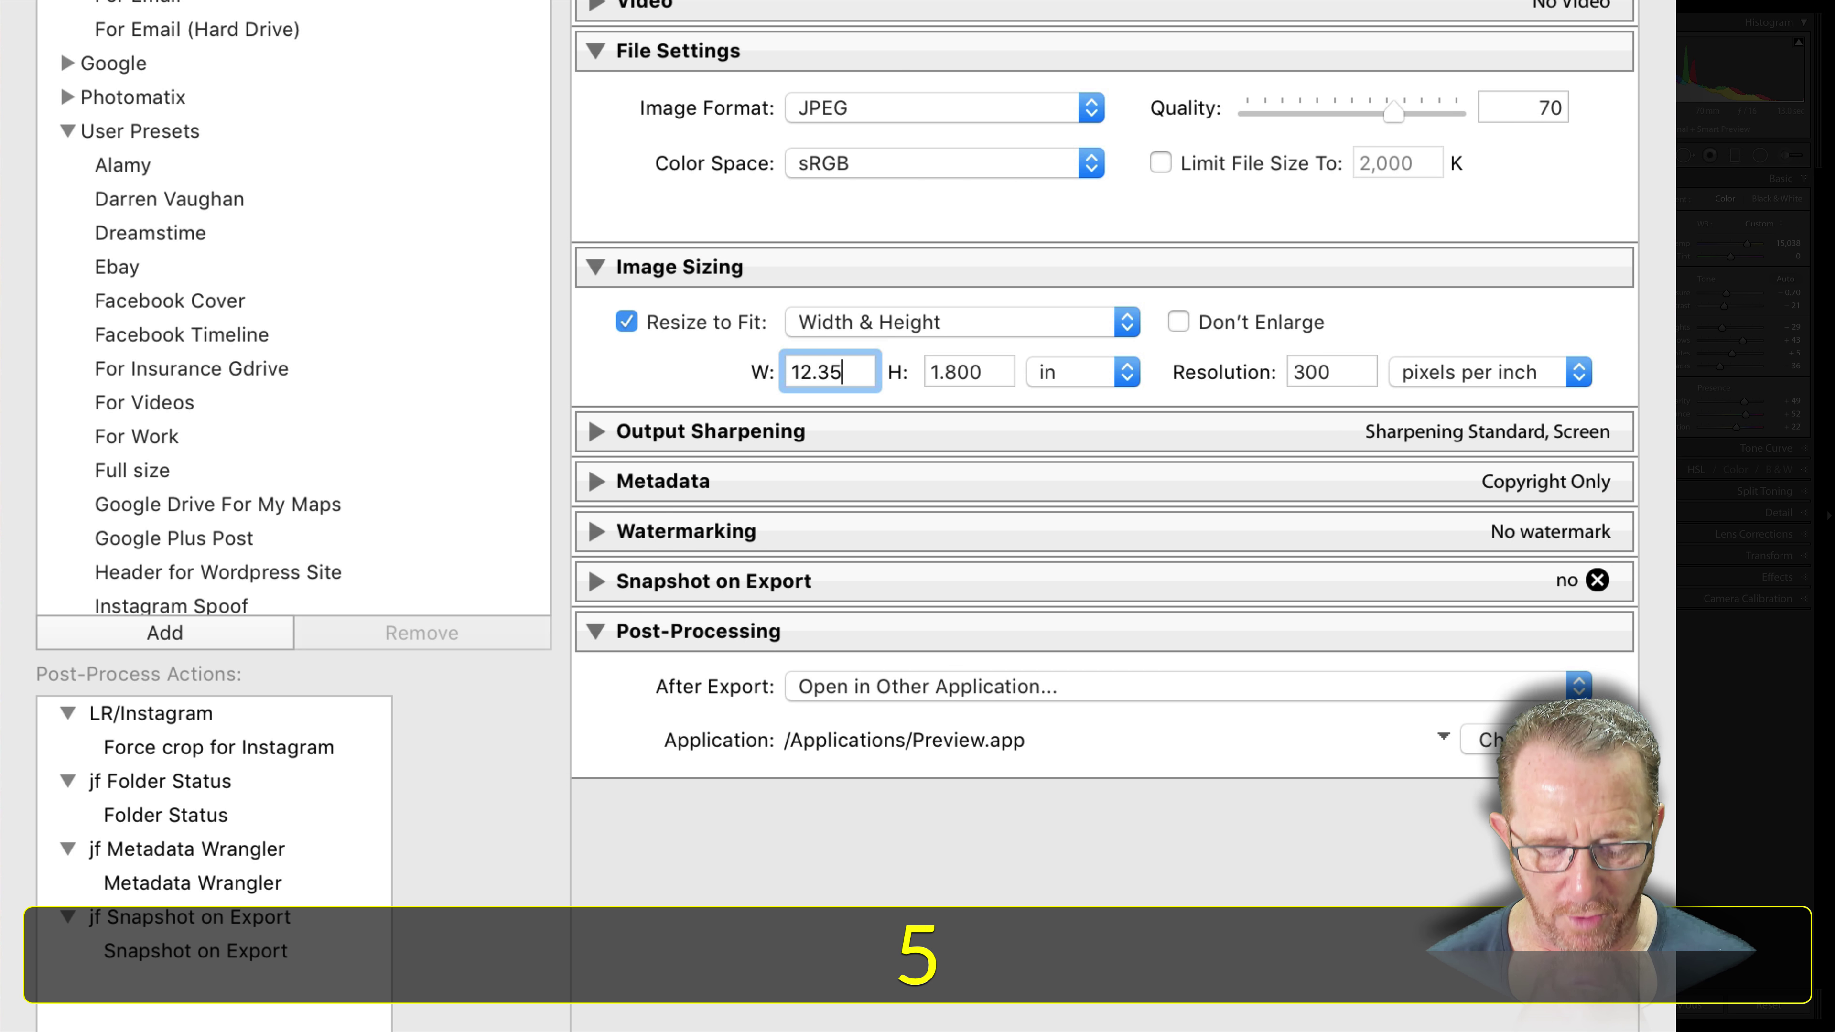
pyautogui.press('Tab')
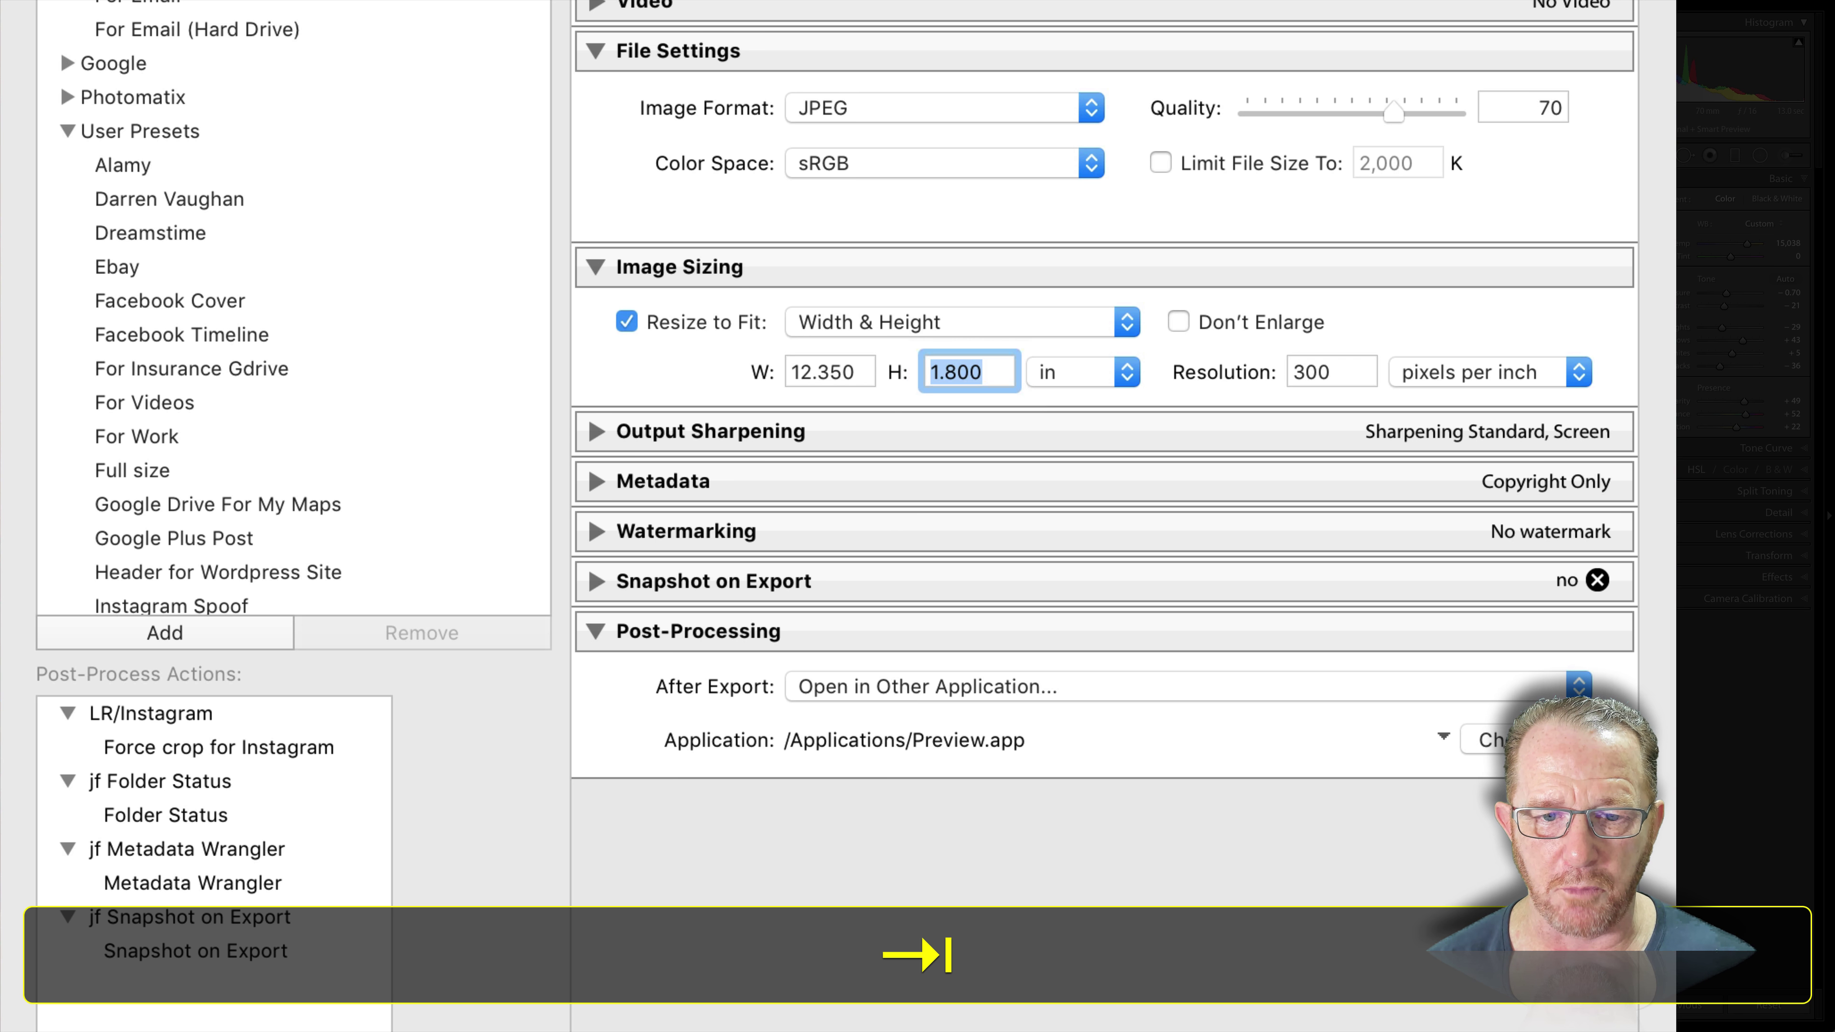
pyautogui.write('12.35')
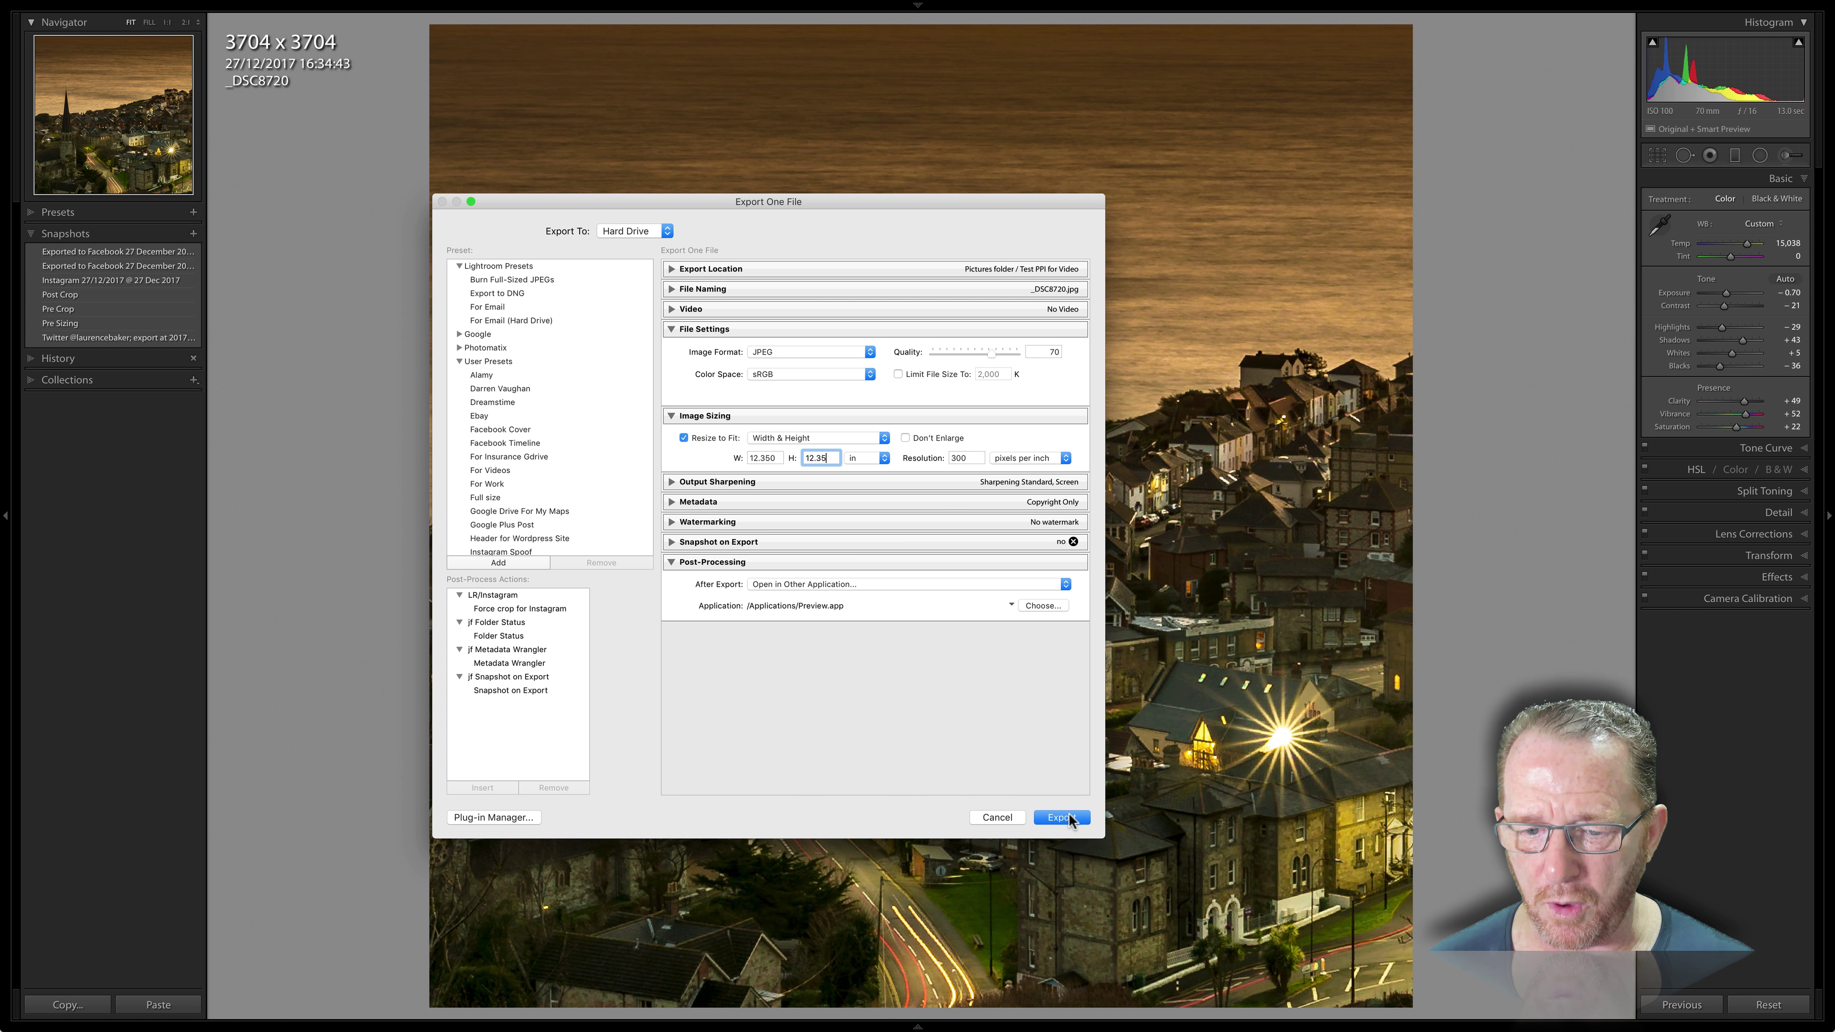
pyautogui.click(1062, 816)
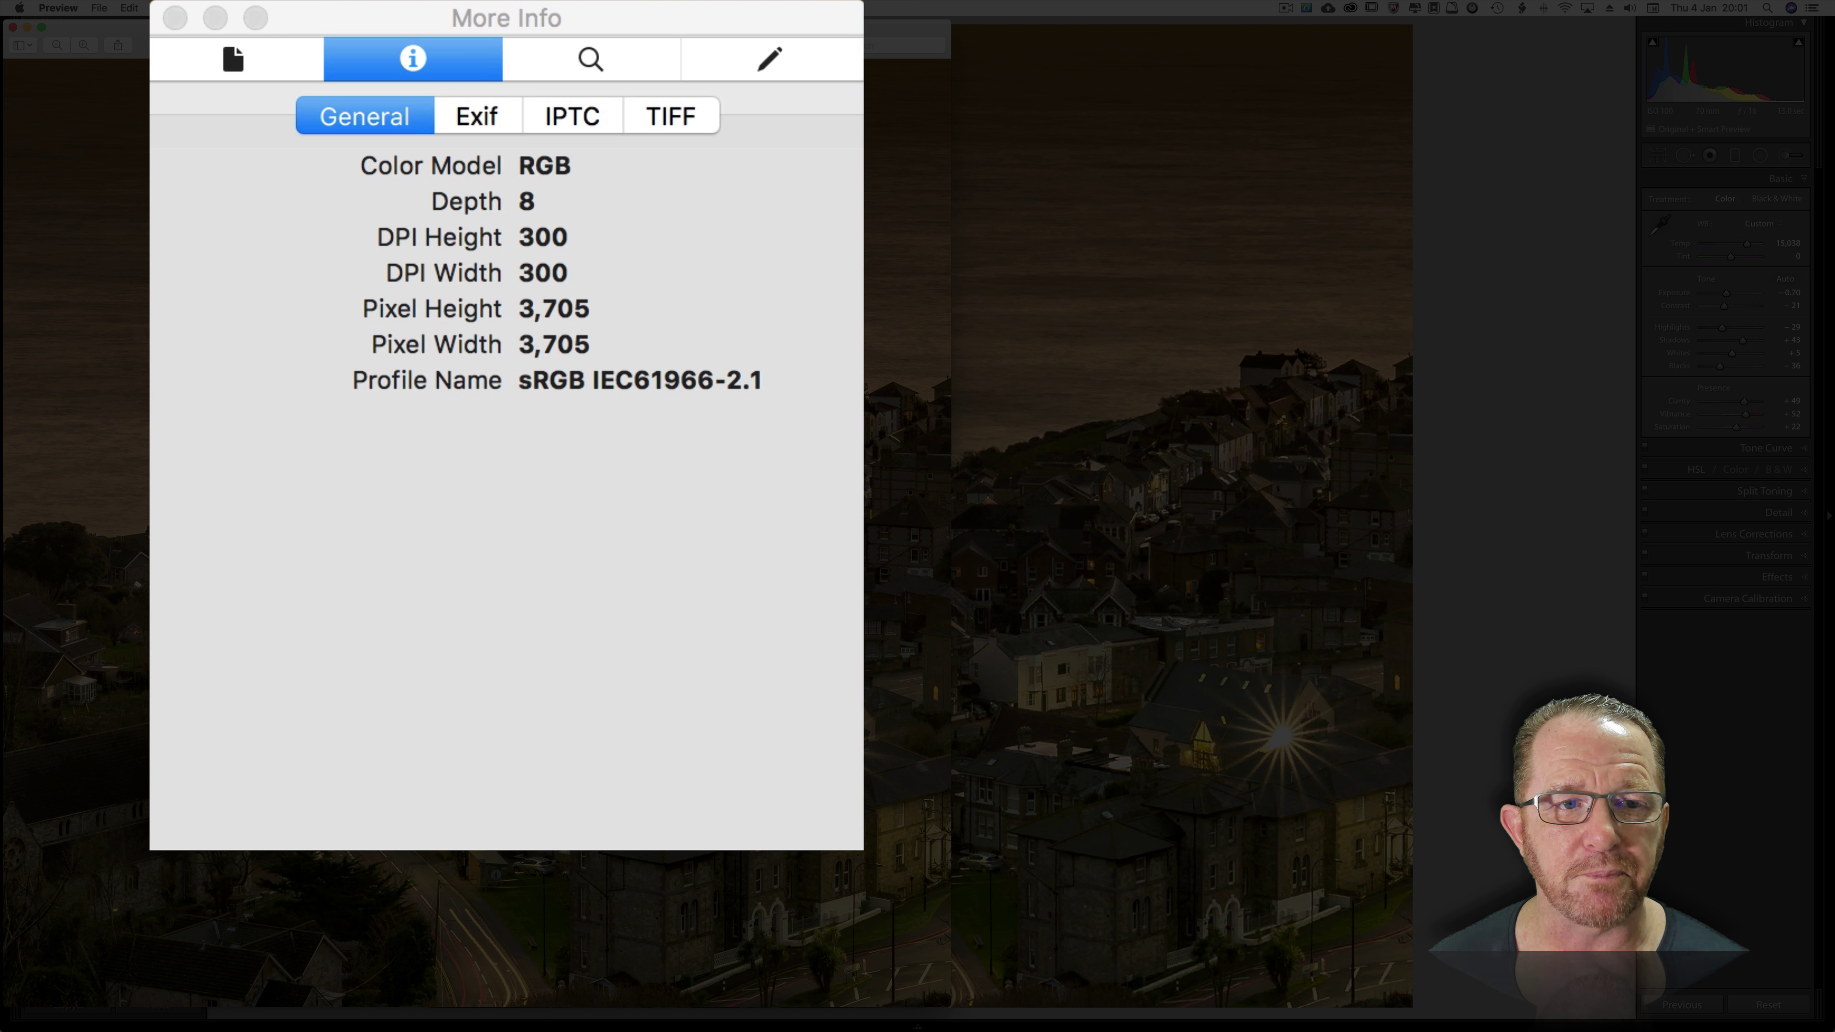
pyautogui.moveTo(359, 53); pyautogui.dragTo(377, 233)
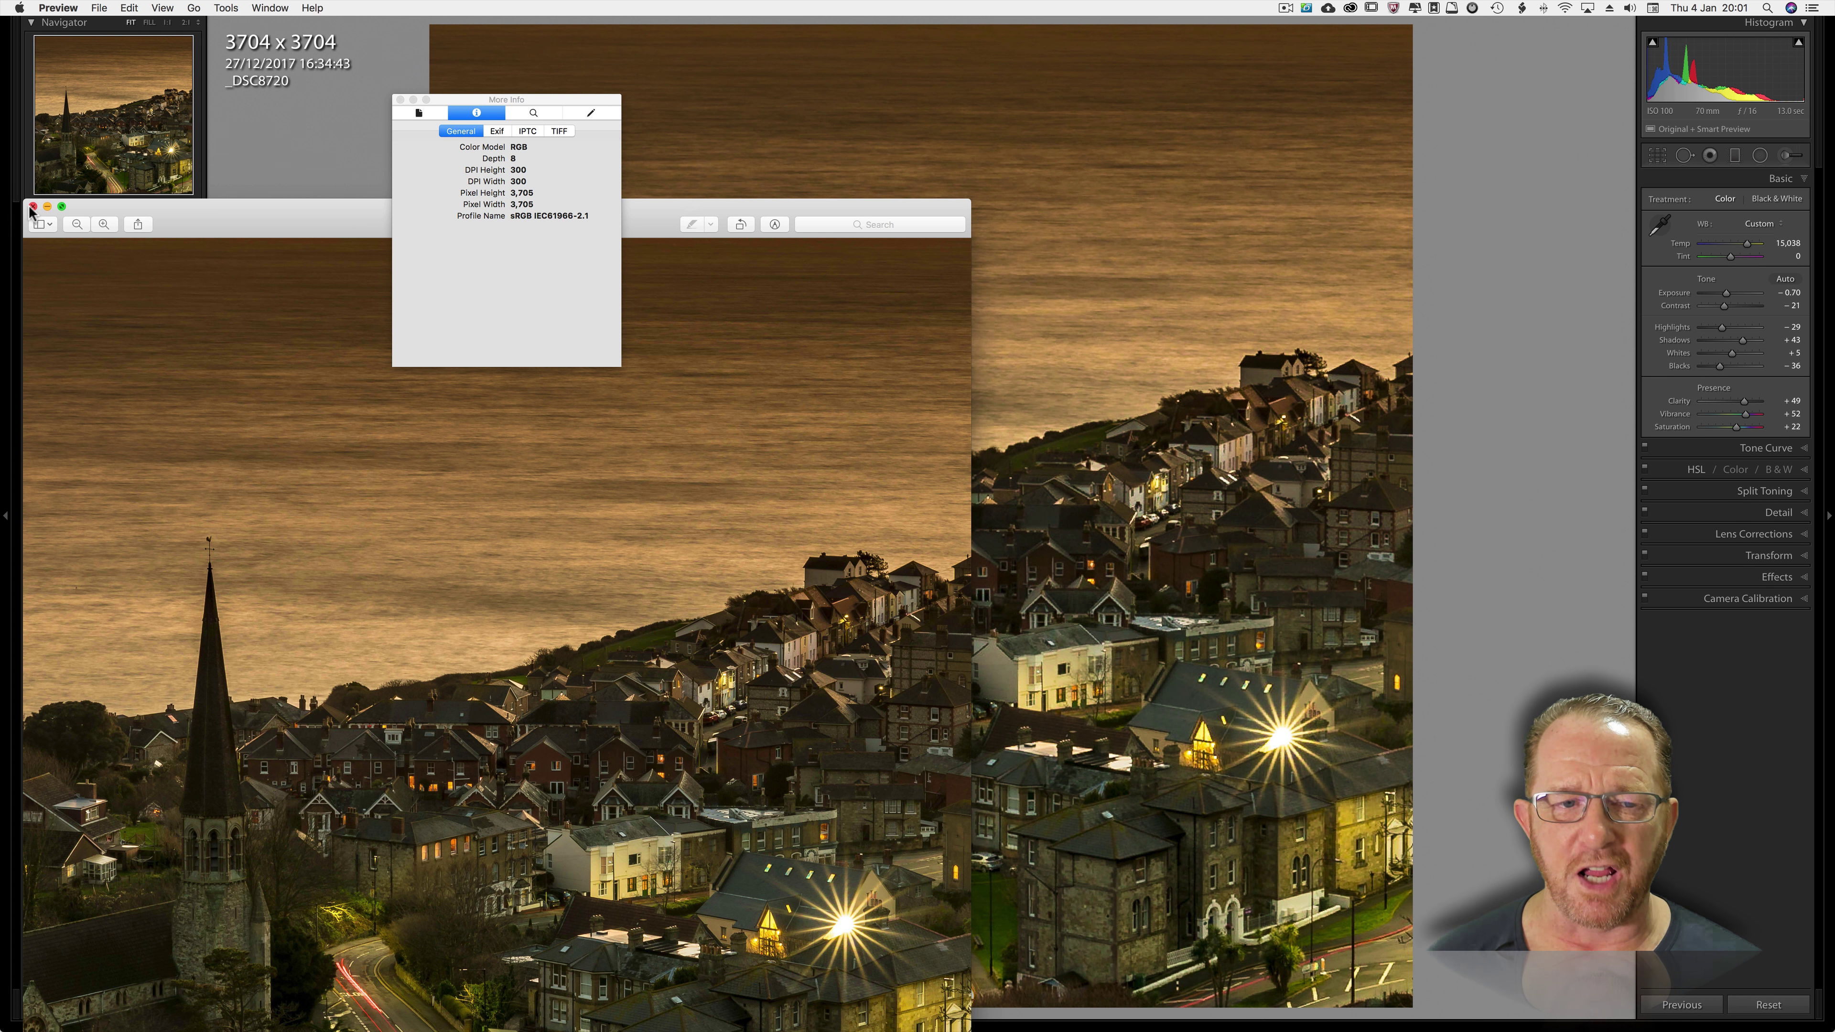
pyautogui.press('alt+super+q')
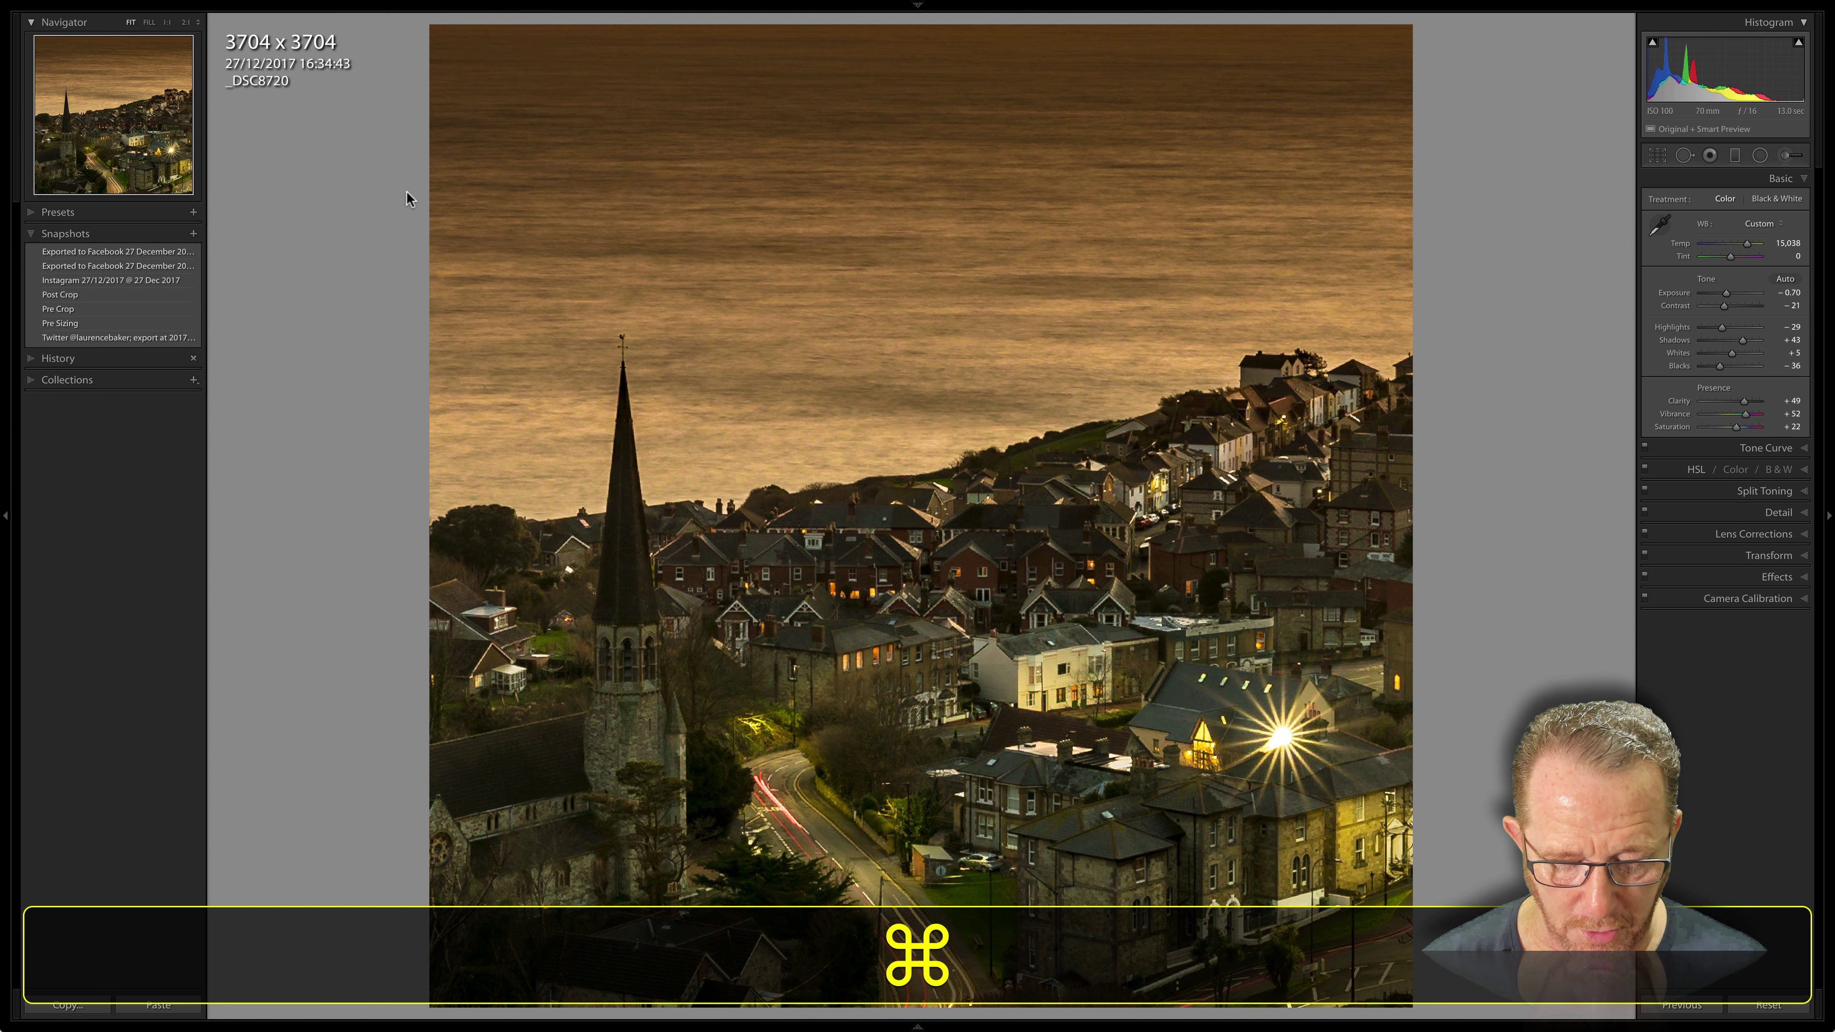
# Step: Reopen the export settings and export the photo at 24.7 × 24.7 inches
pyautogui.press('shift+super+e')
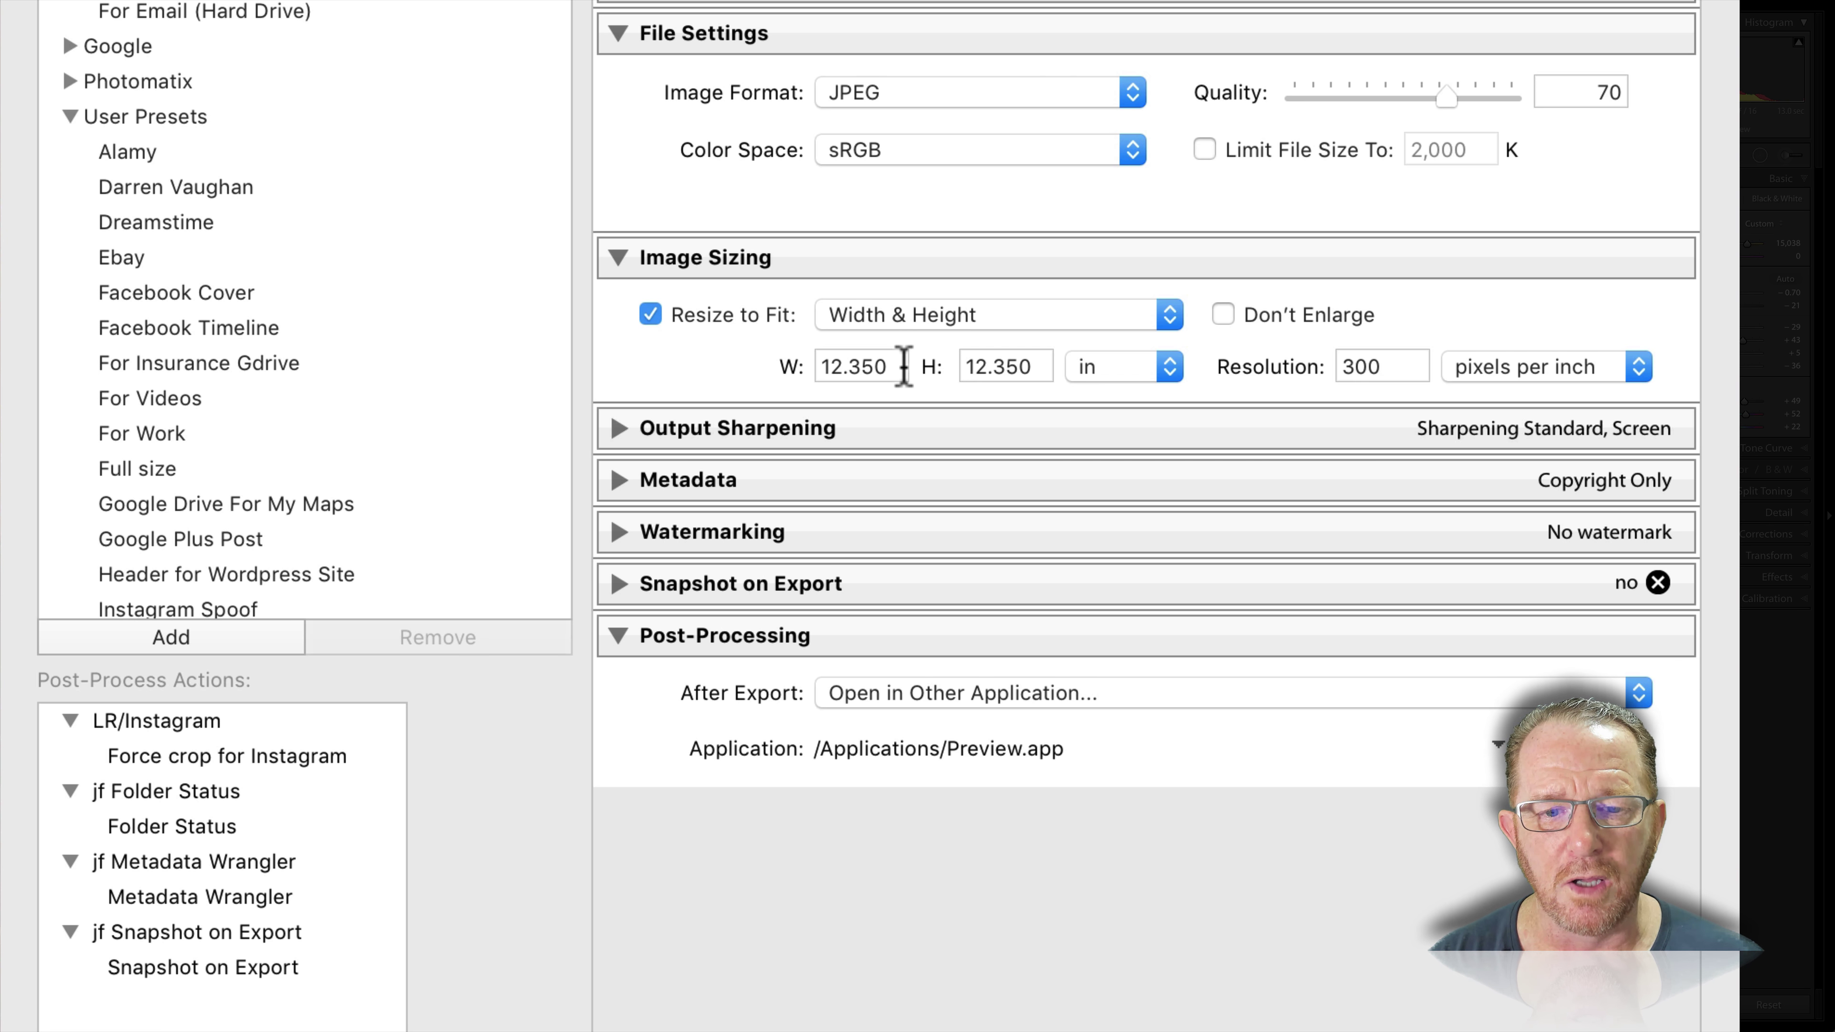
pyautogui.click(899, 367)
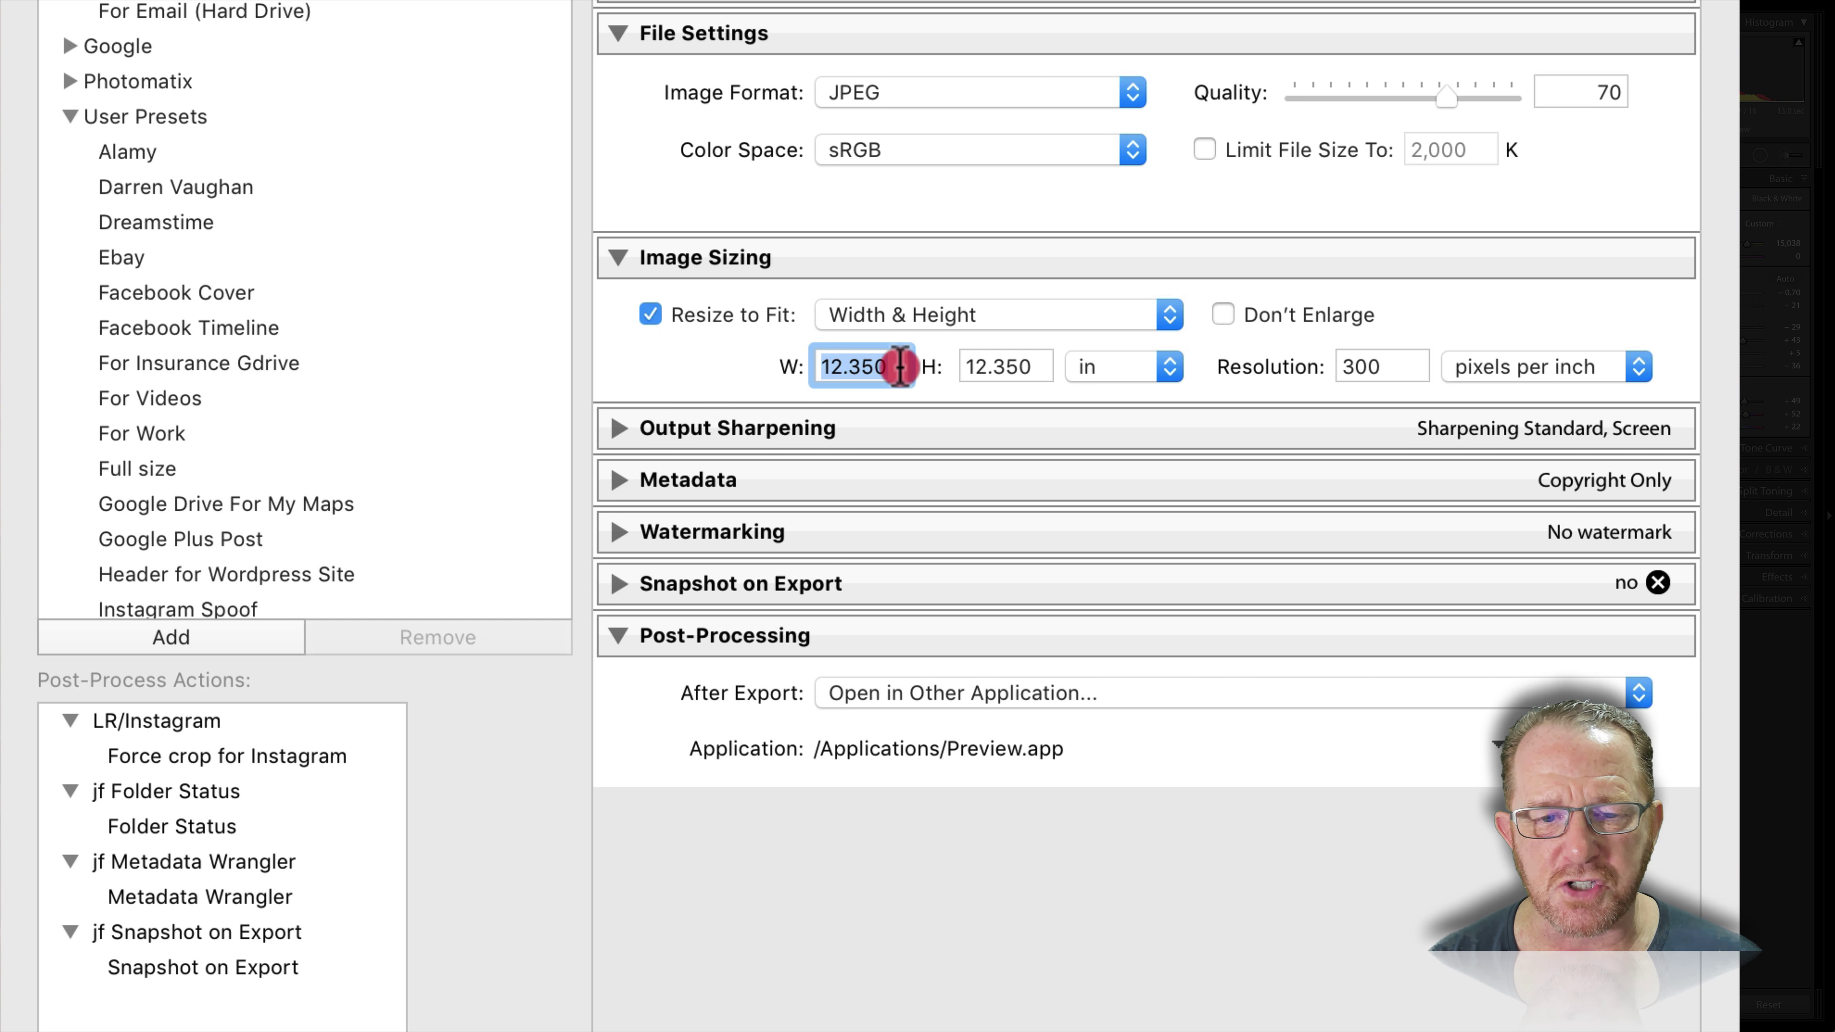
pyautogui.write('24.7')
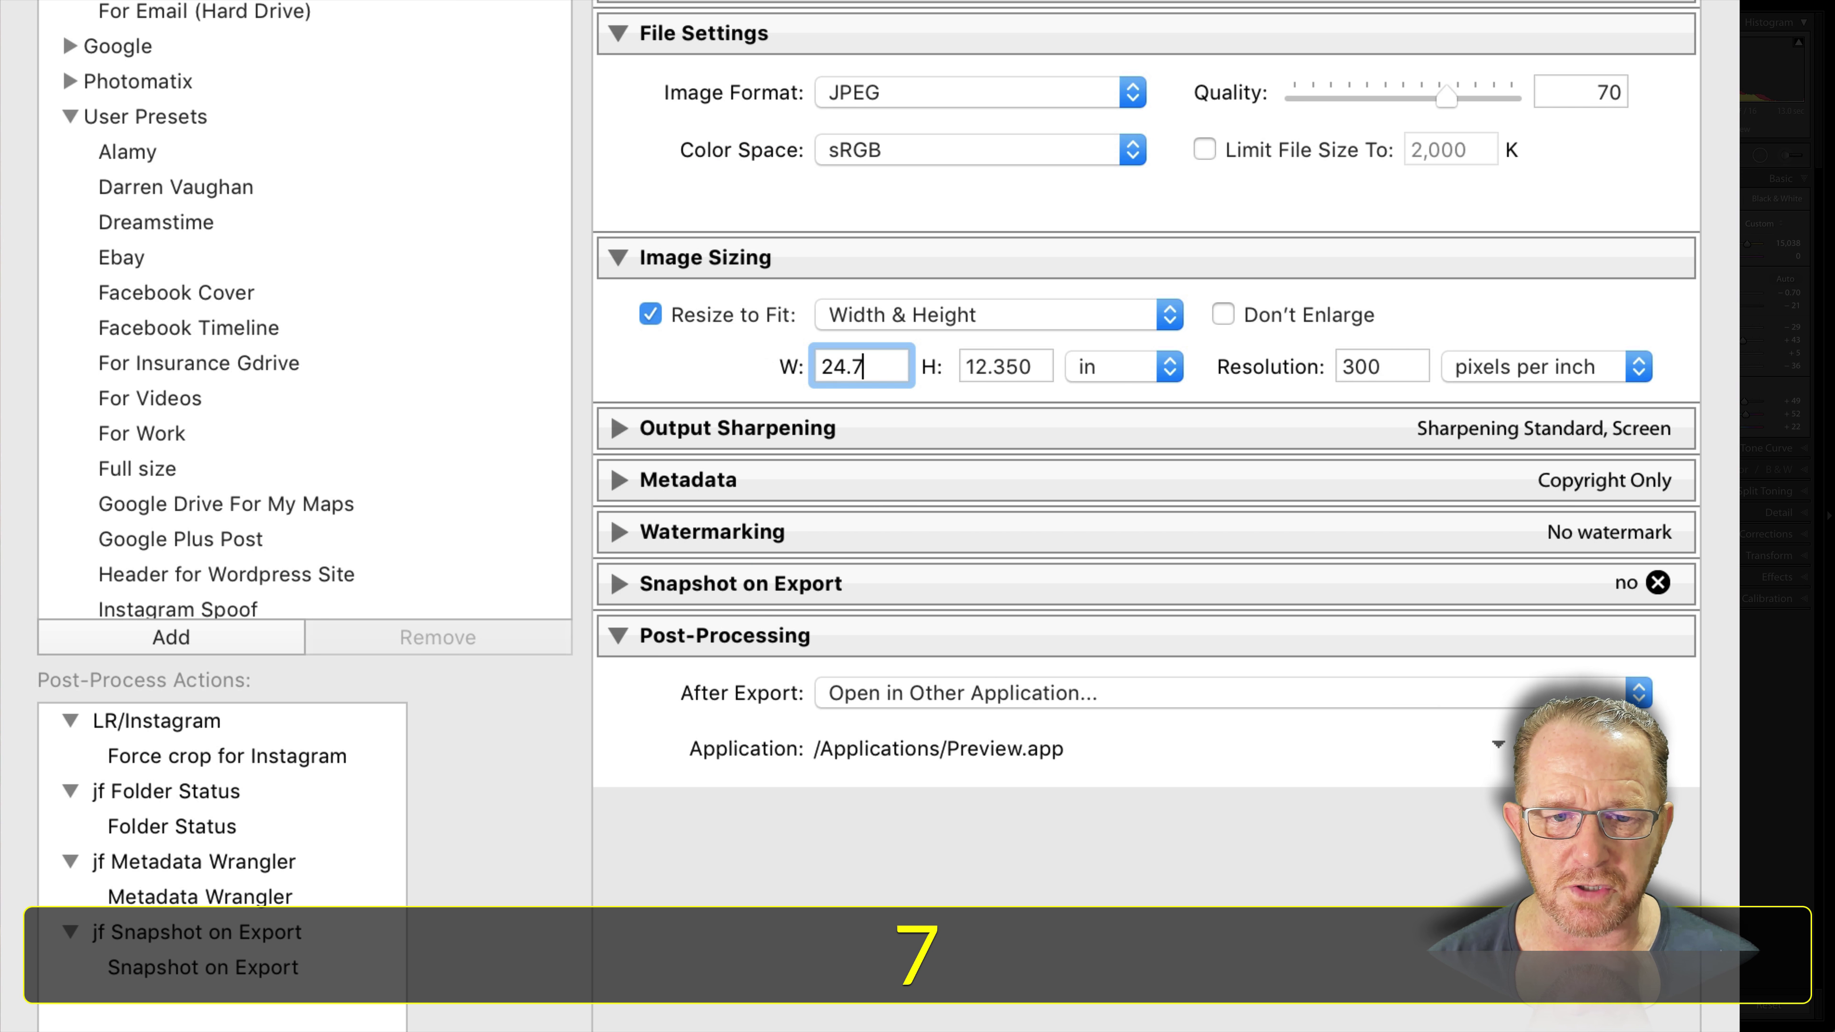
pyautogui.press('Tab')
pyautogui.write('24.7')
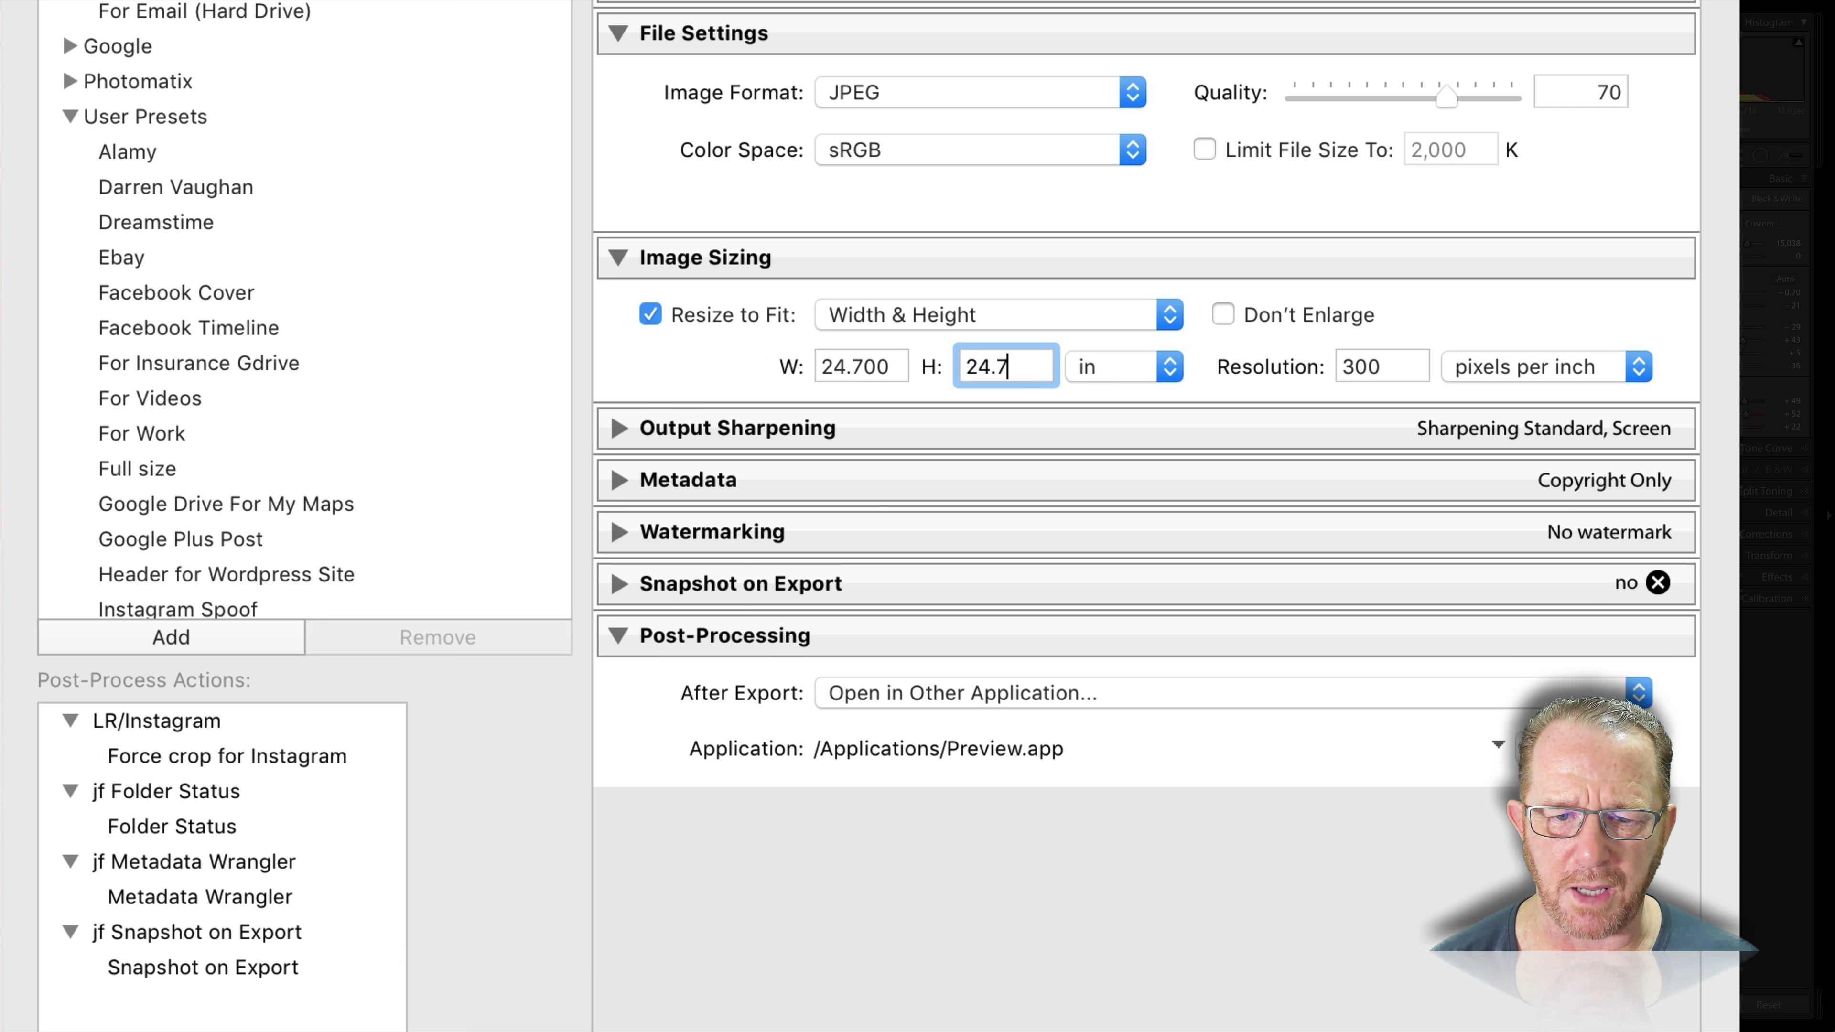
pyautogui.click(693, 361)
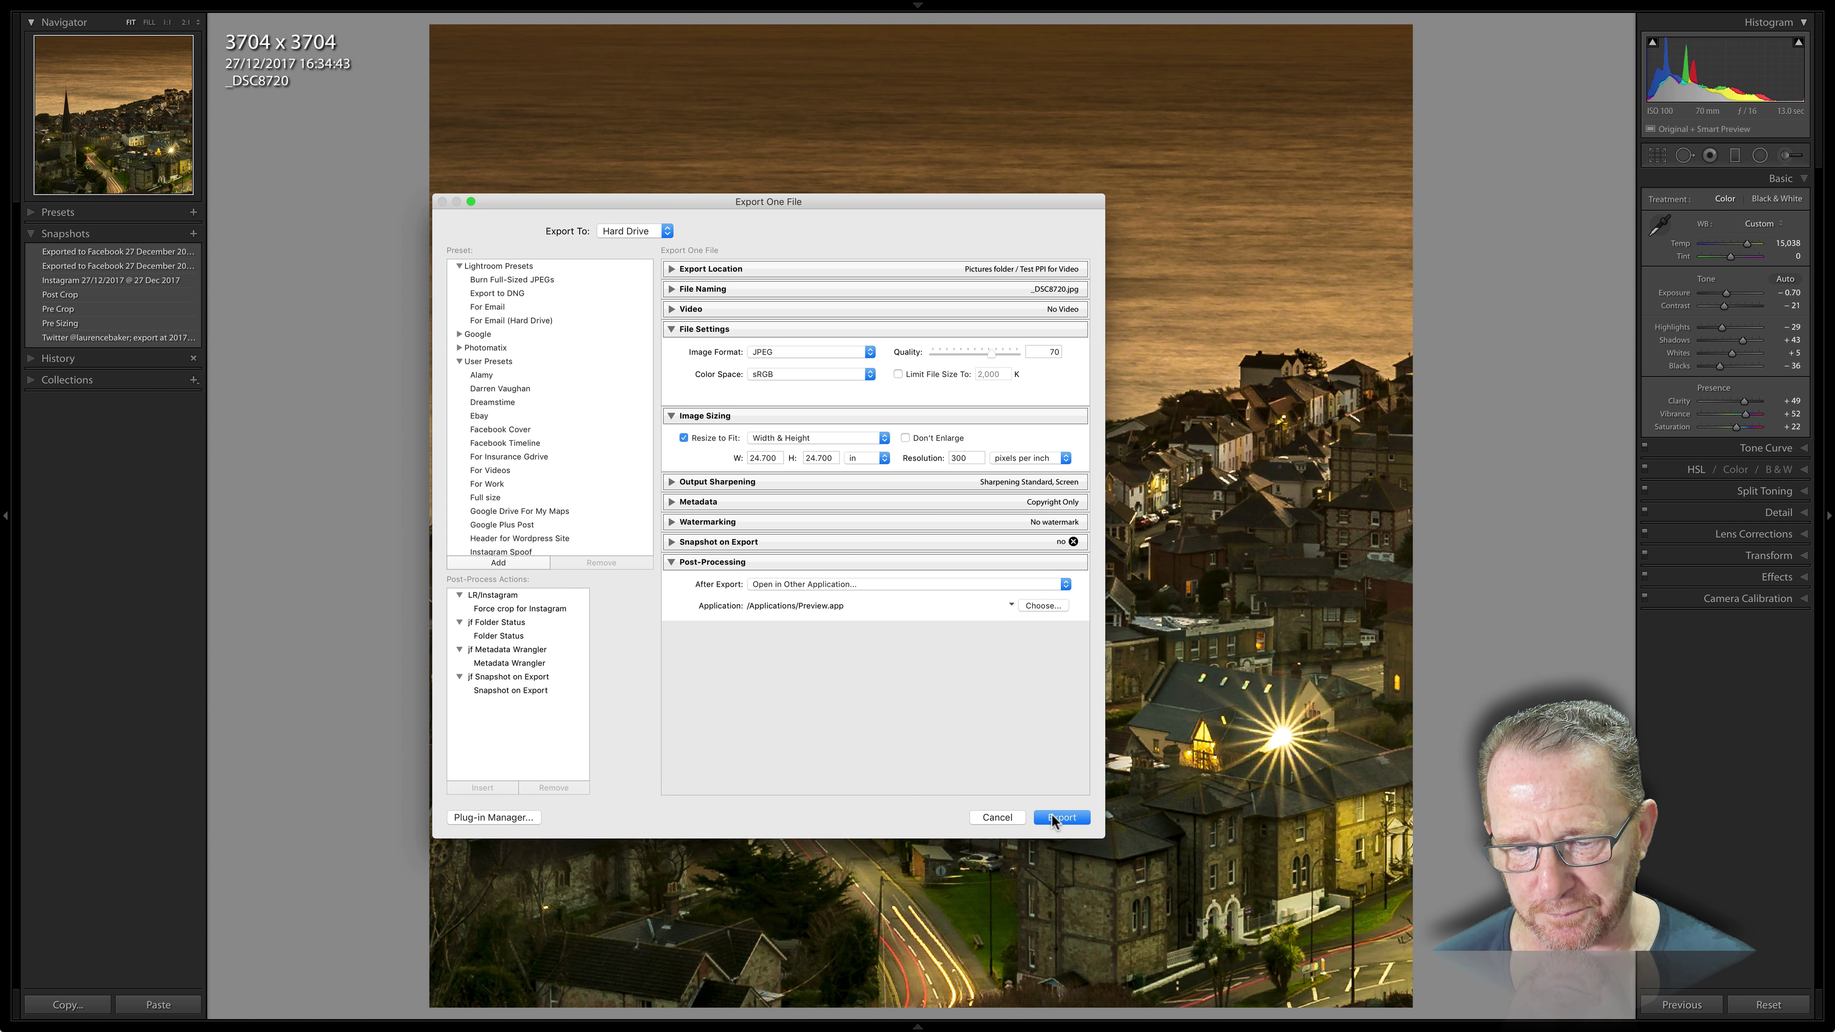
pyautogui.click(1056, 817)
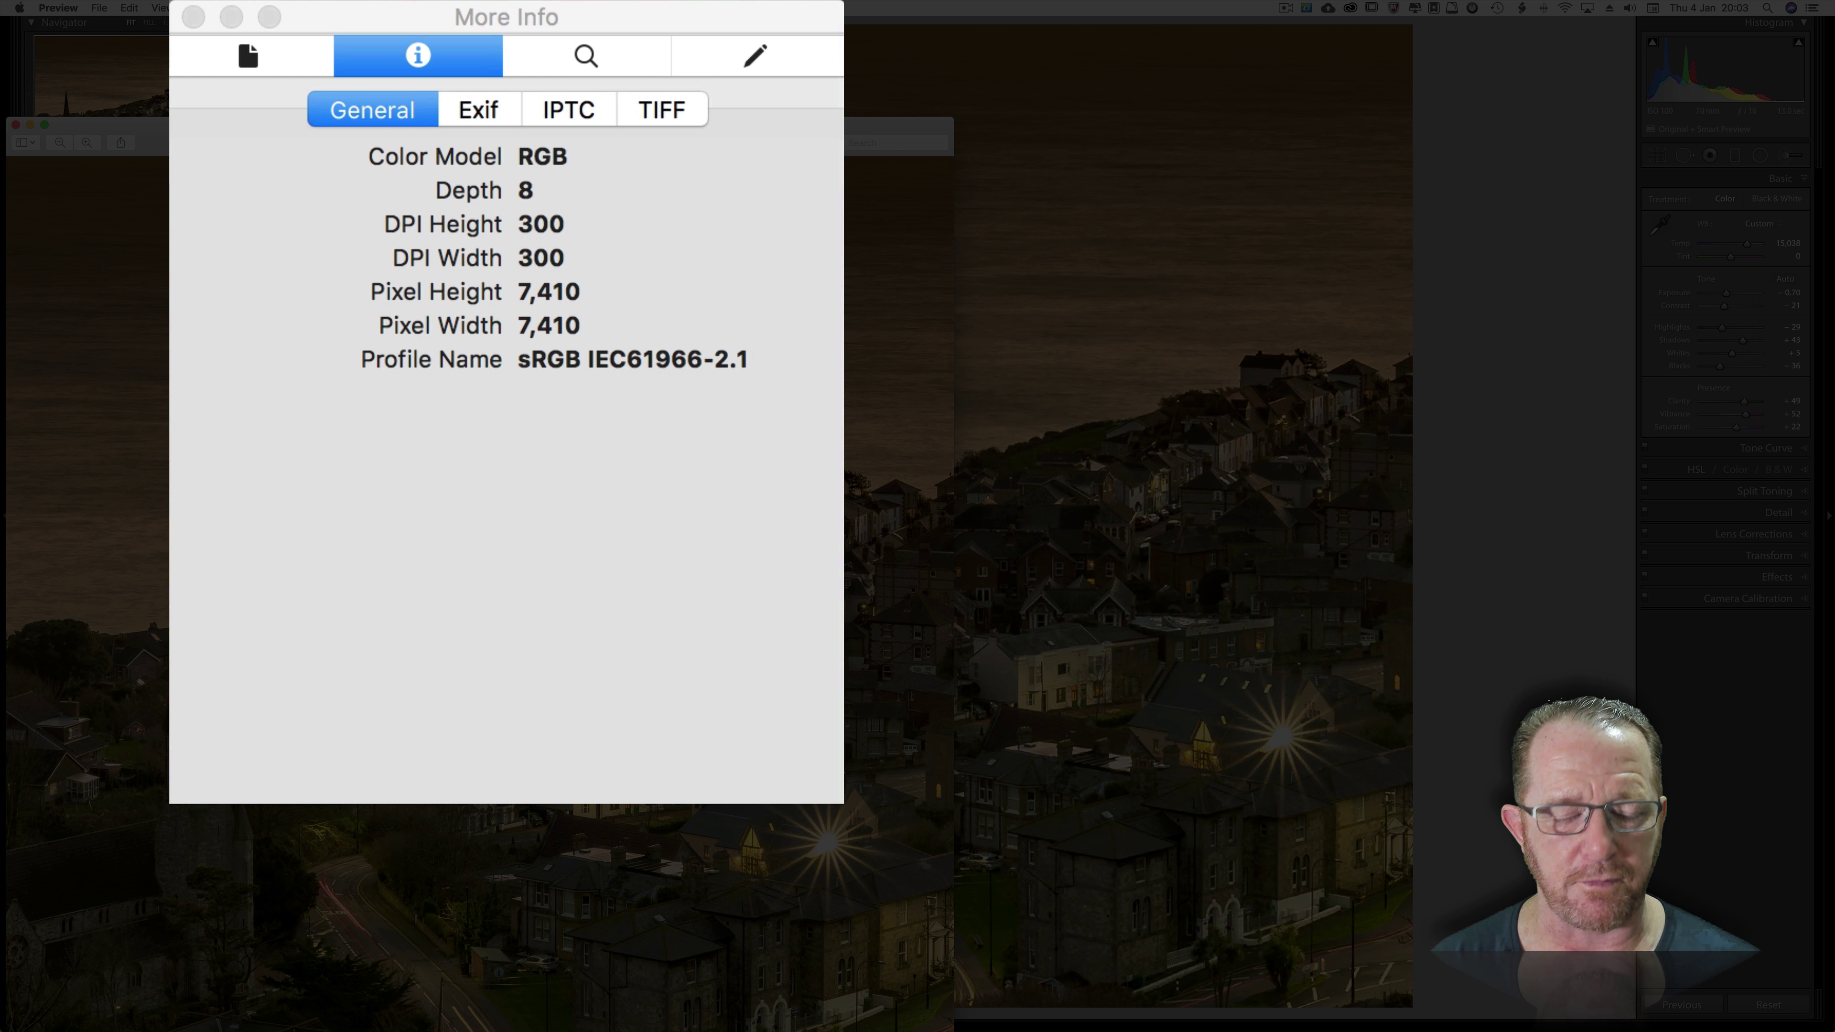
# Step: Open Calculator and multiply the crop's 3704-pixel width by 2
pyautogui.press('super+space')
pyautogui.write('ca')
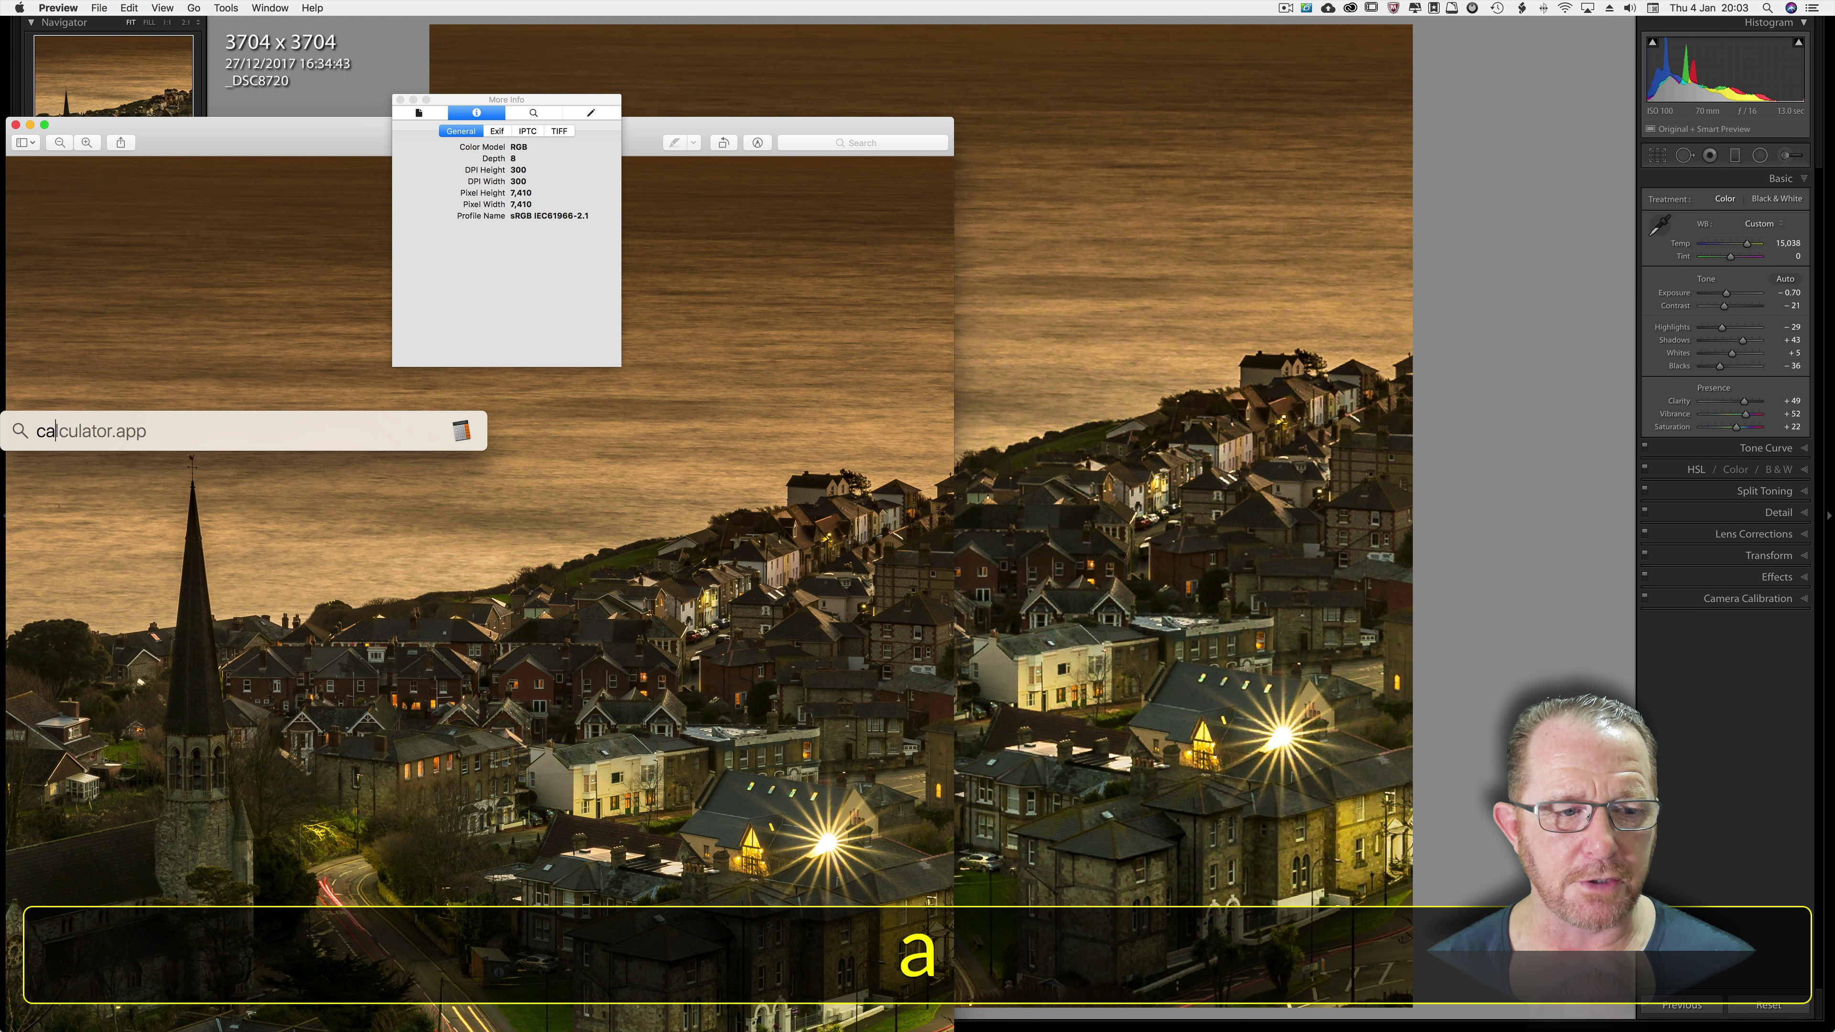
pyautogui.write('lc')
pyautogui.press('Return')
pyautogui.write('3704')
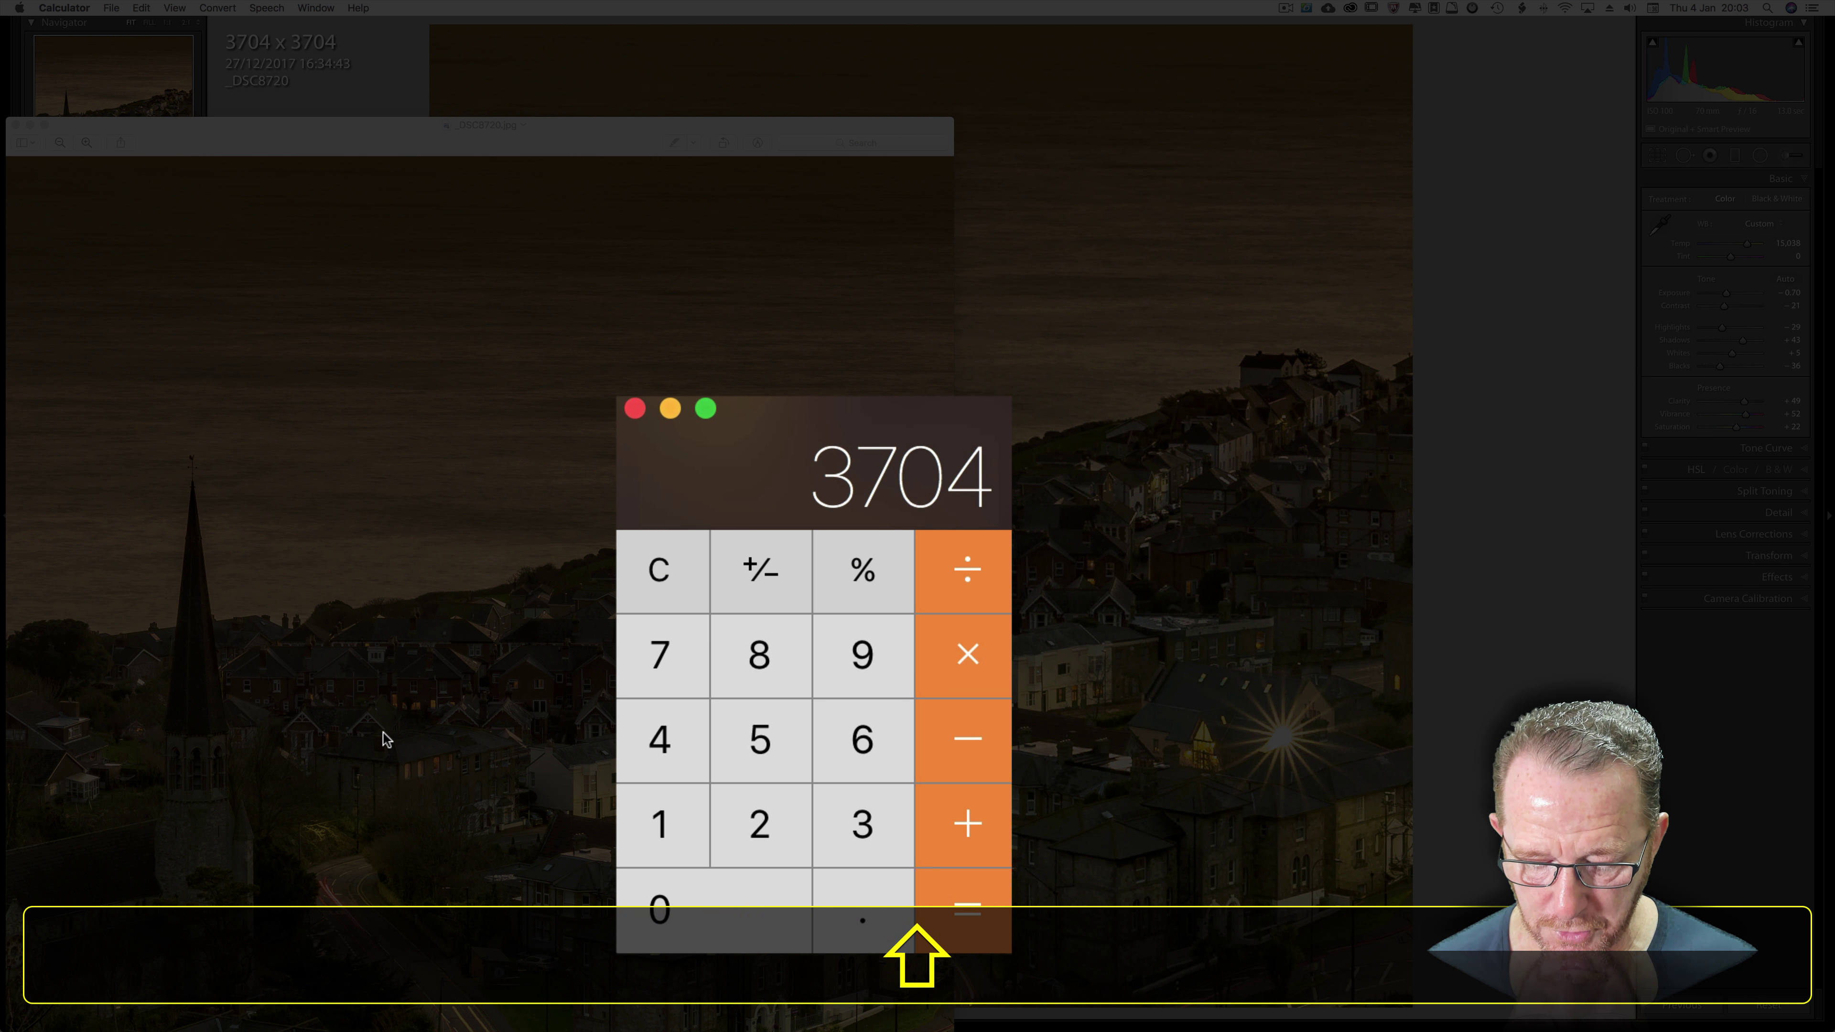
pyautogui.hotkey('shift', '8')
pyautogui.write('2')
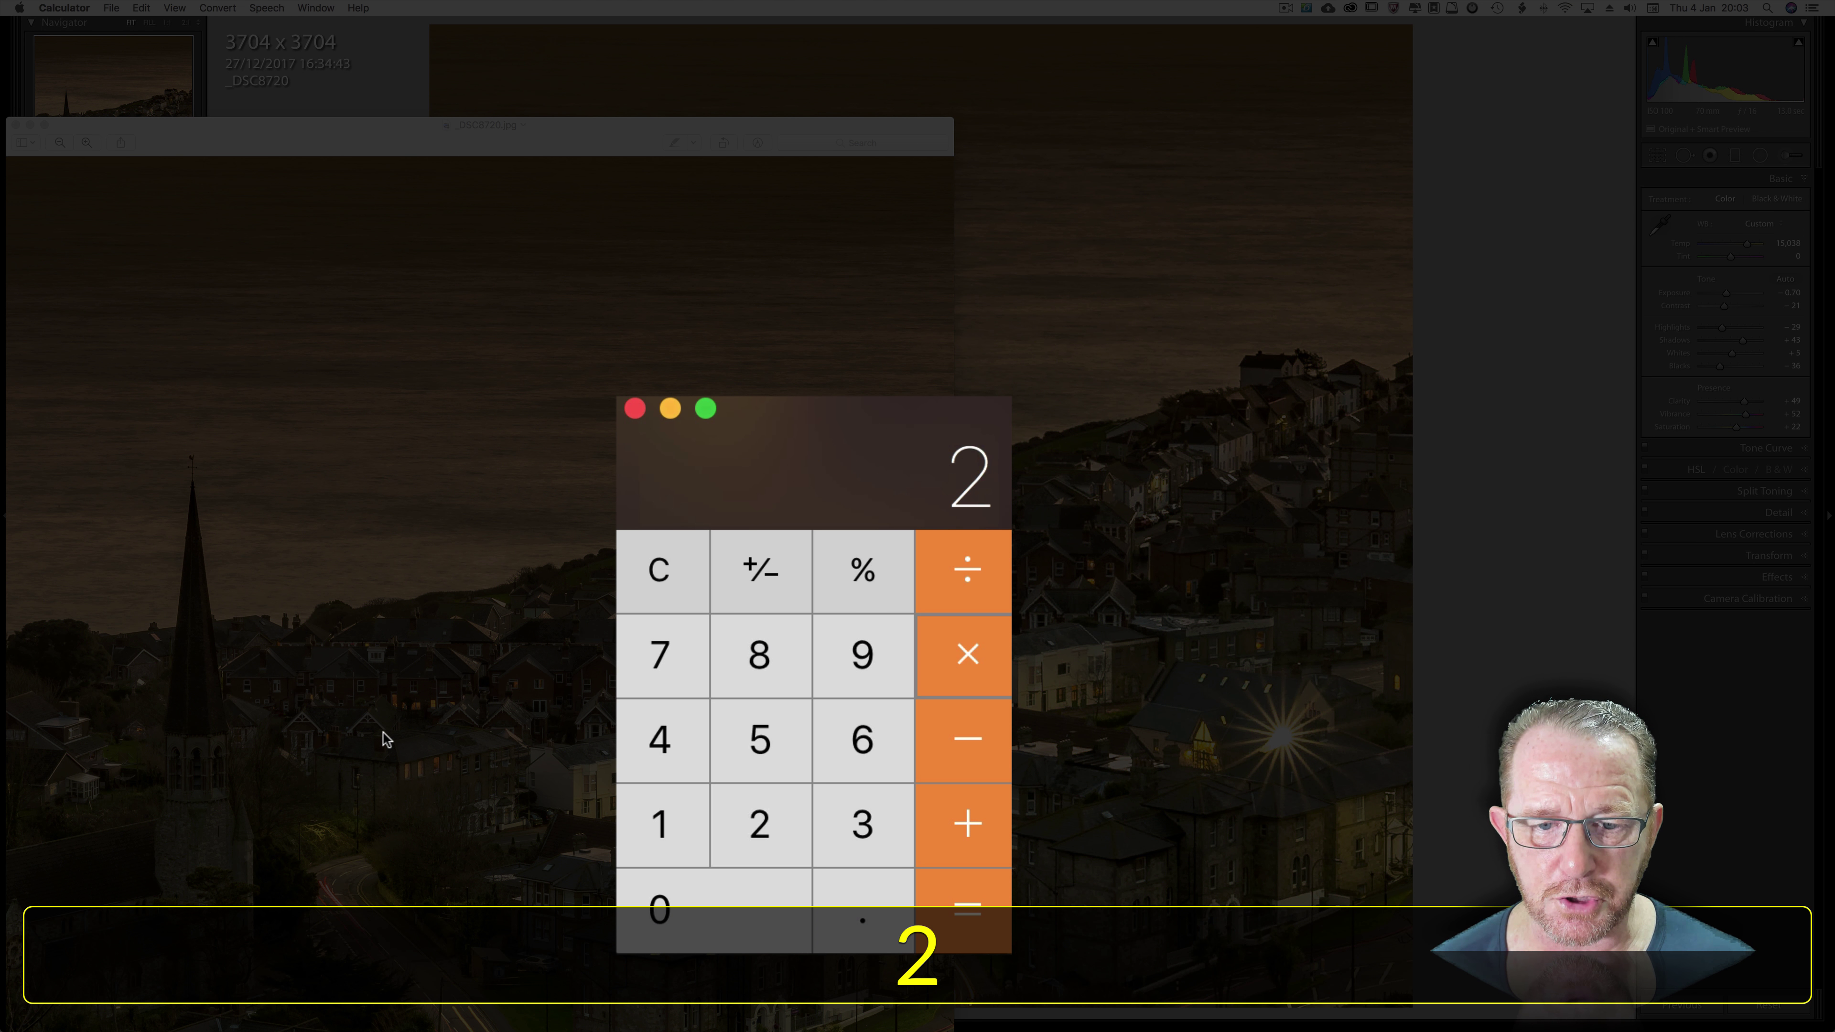
pyautogui.press('Return')
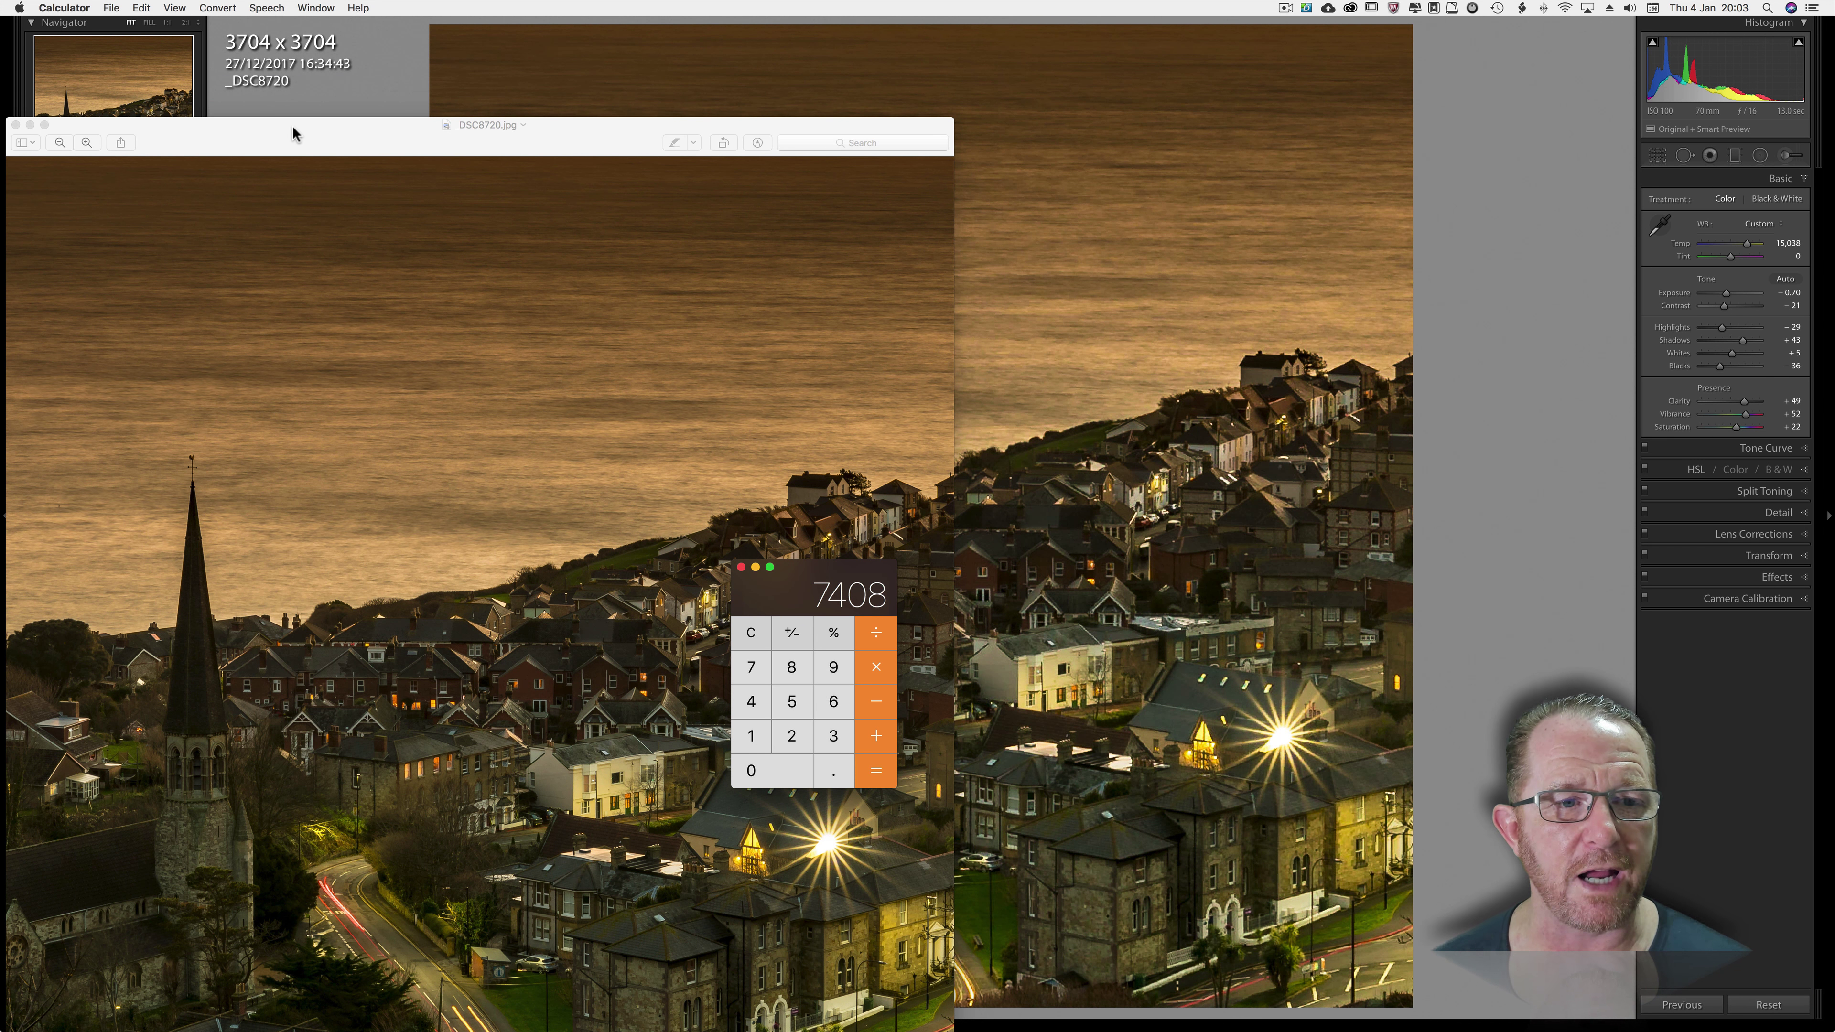
# Step: Return to Preview, check the exported photo's pixel height and width, and close the information and image windows
pyautogui.moveTo(291, 125); pyautogui.dragTo(326, 214)
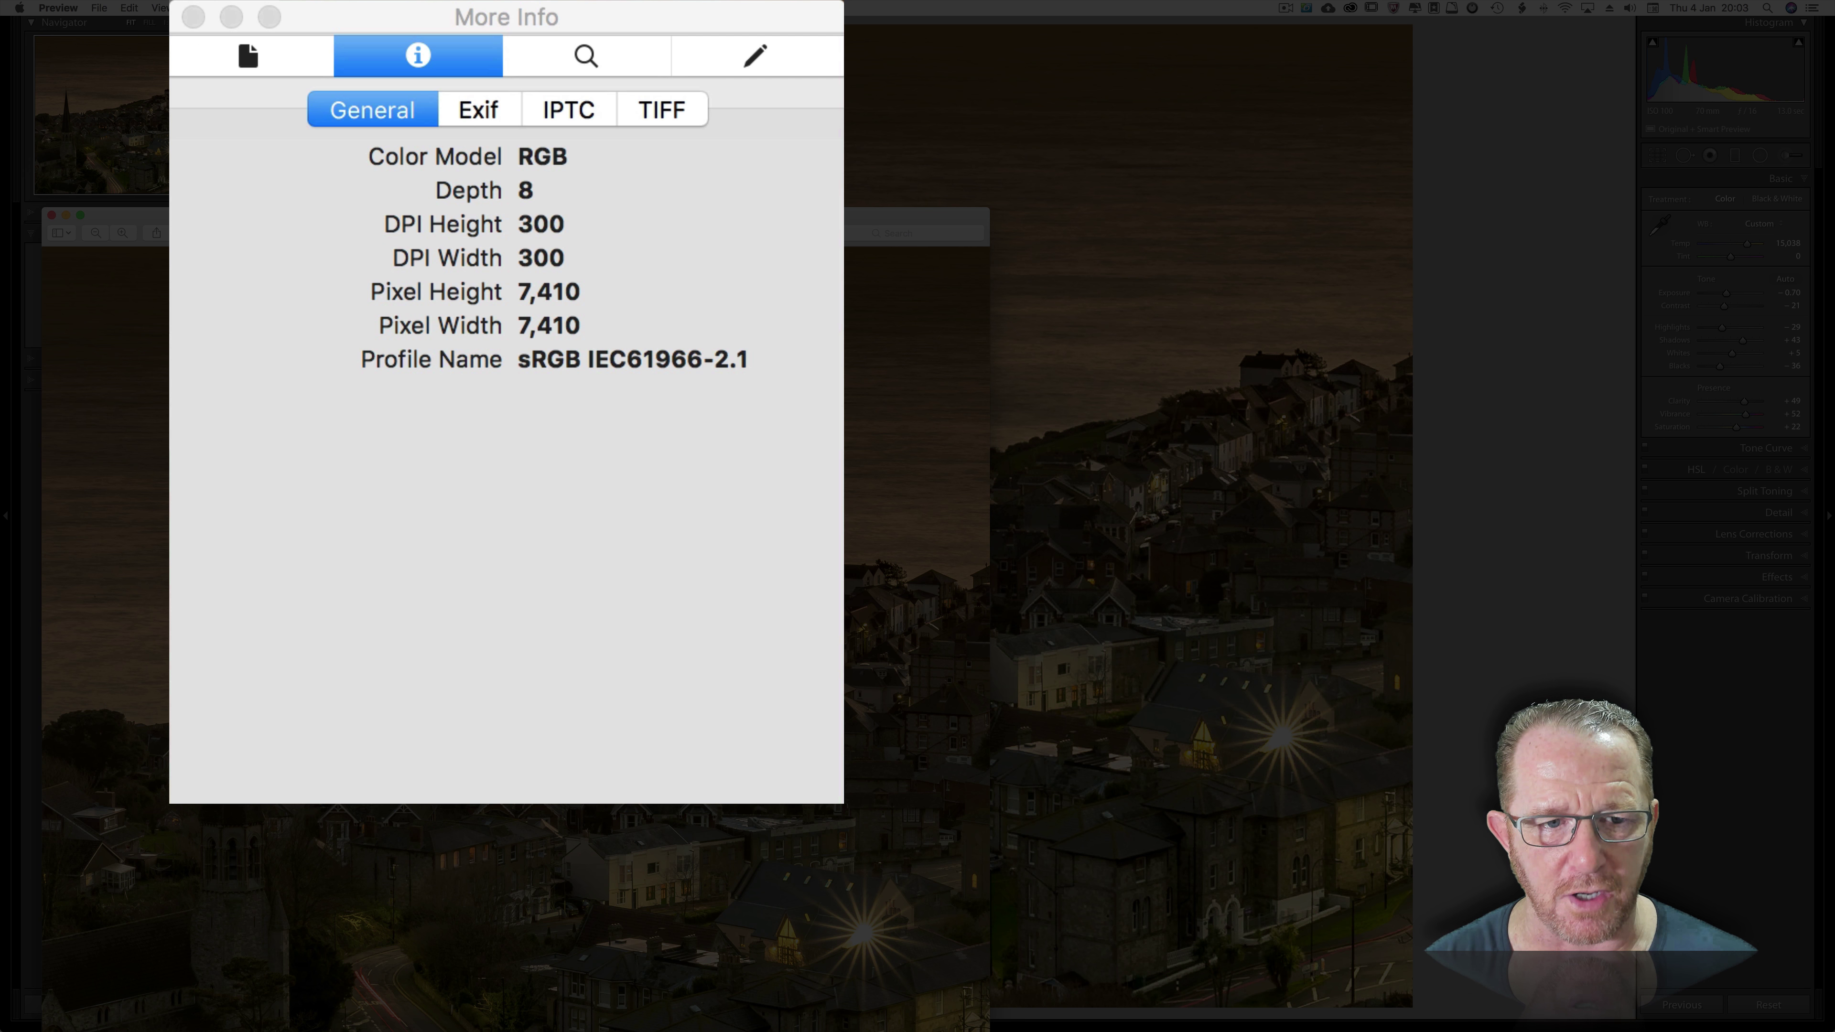
pyautogui.click(193, 17)
pyautogui.click(397, 99)
pyautogui.click(337, 155)
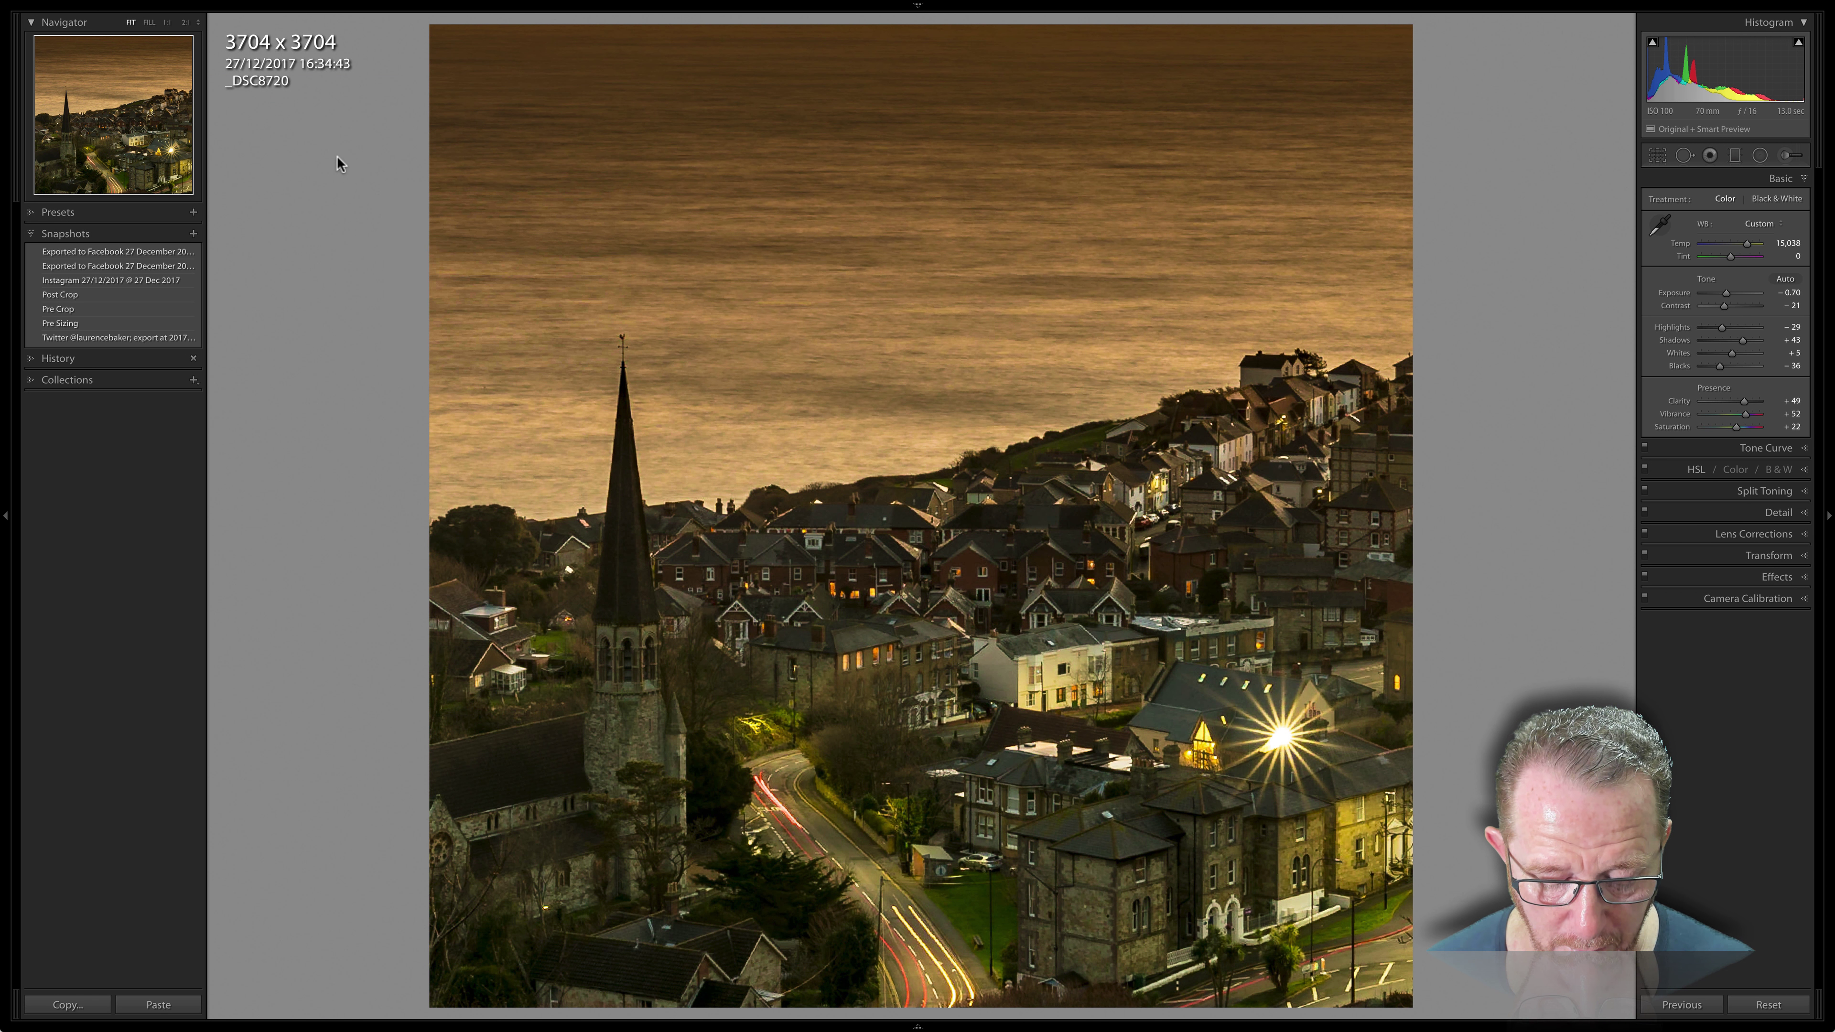
# Step: Export the photo at 6.3 × 6.3 inches and show the exported copy's general information in Preview
pyautogui.press('shift+super+e')
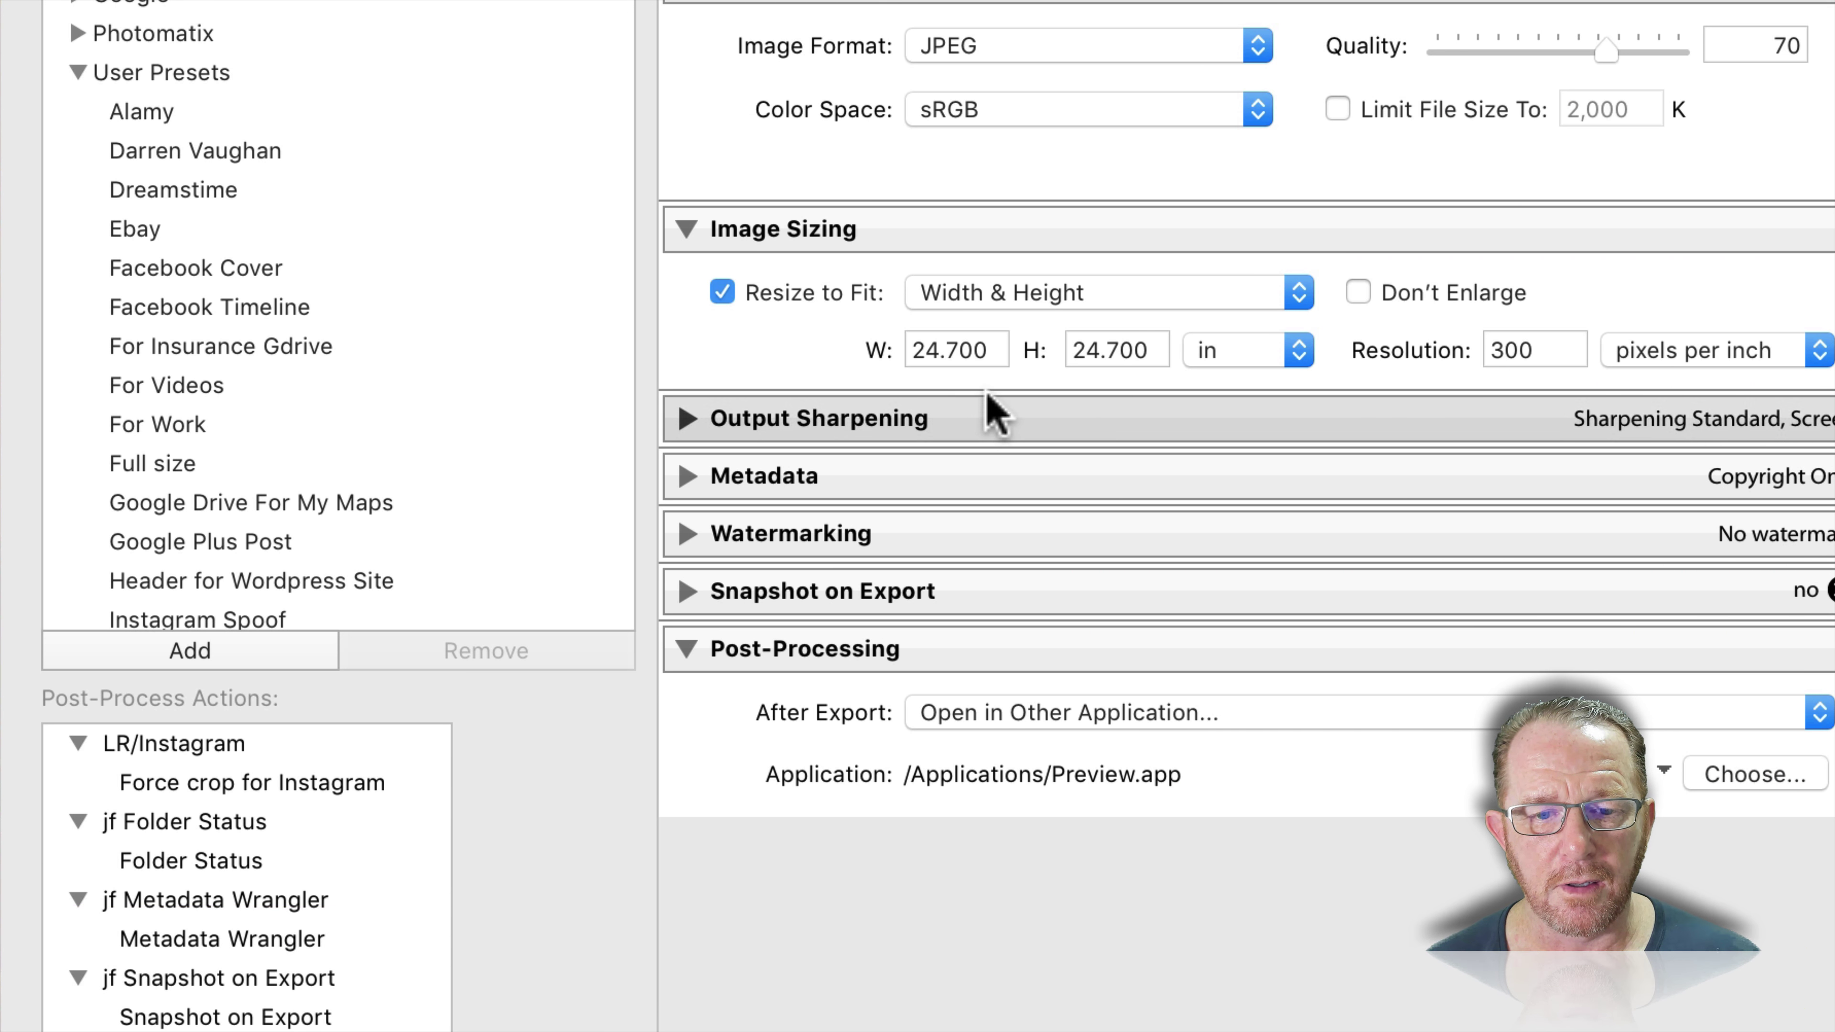
pyautogui.click(995, 361)
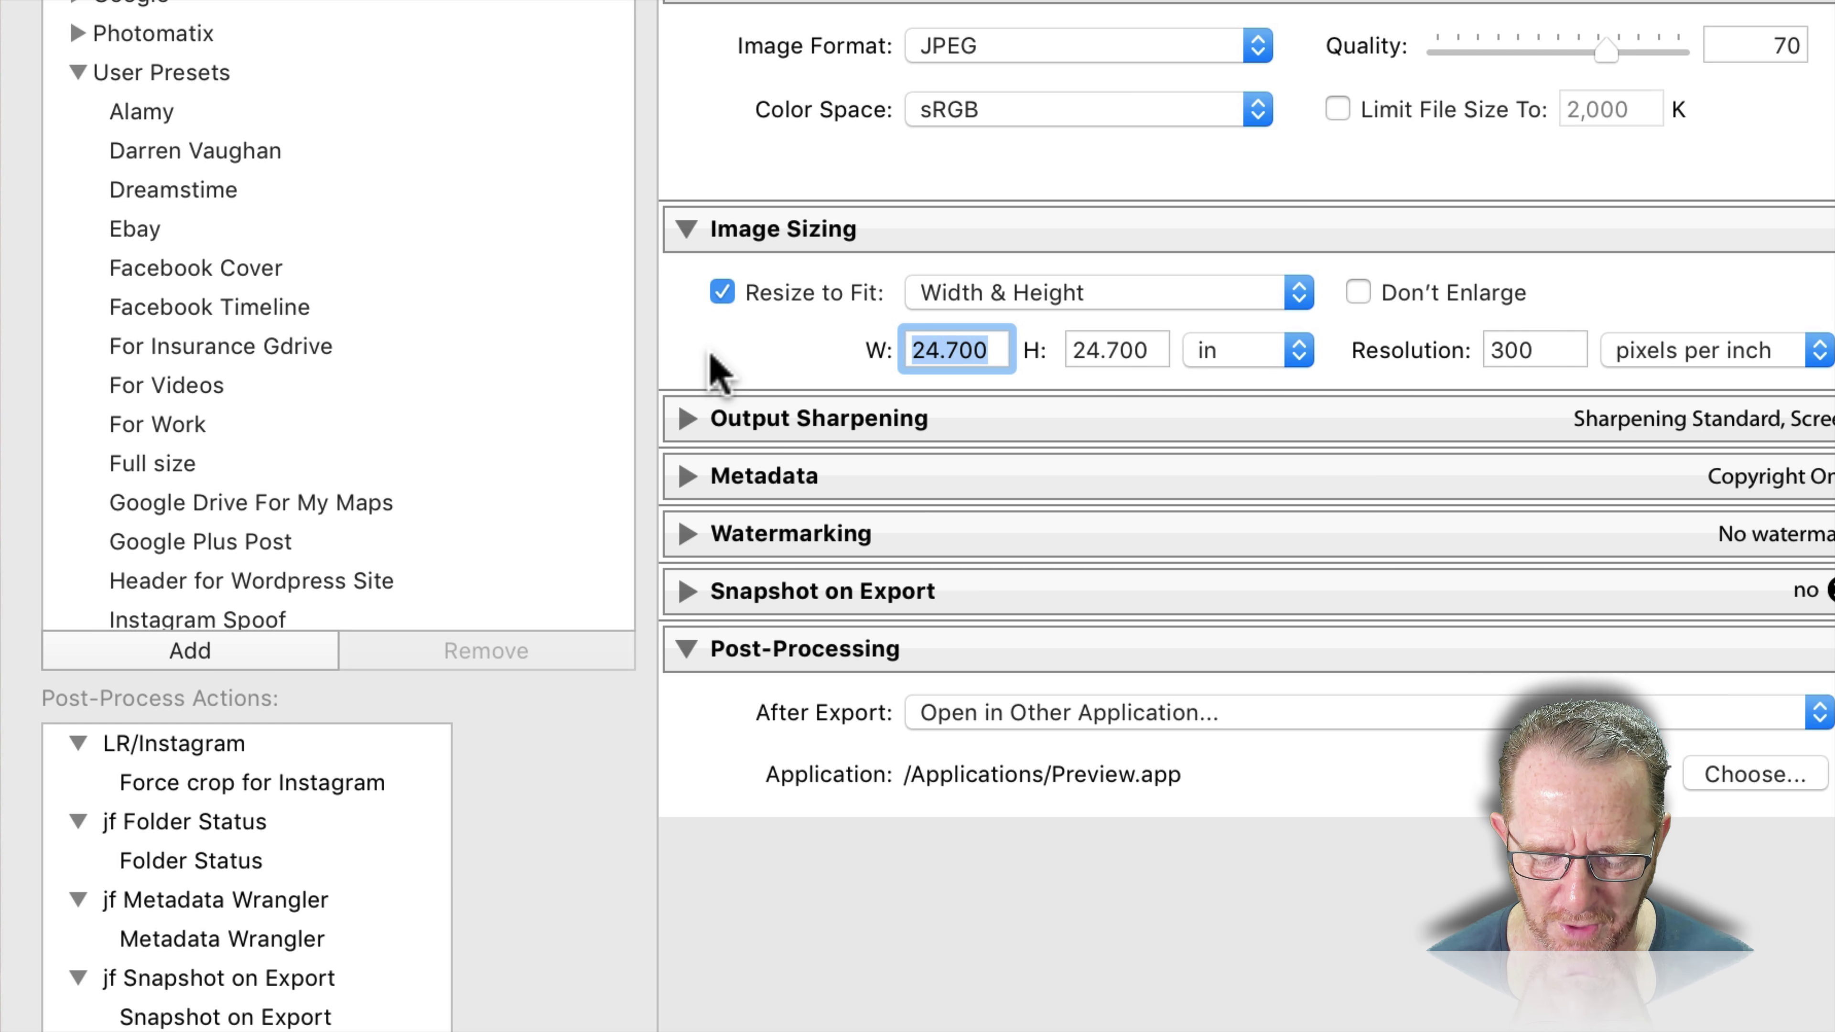
pyautogui.write('6.3')
pyautogui.press('Tab')
pyautogui.write('6')
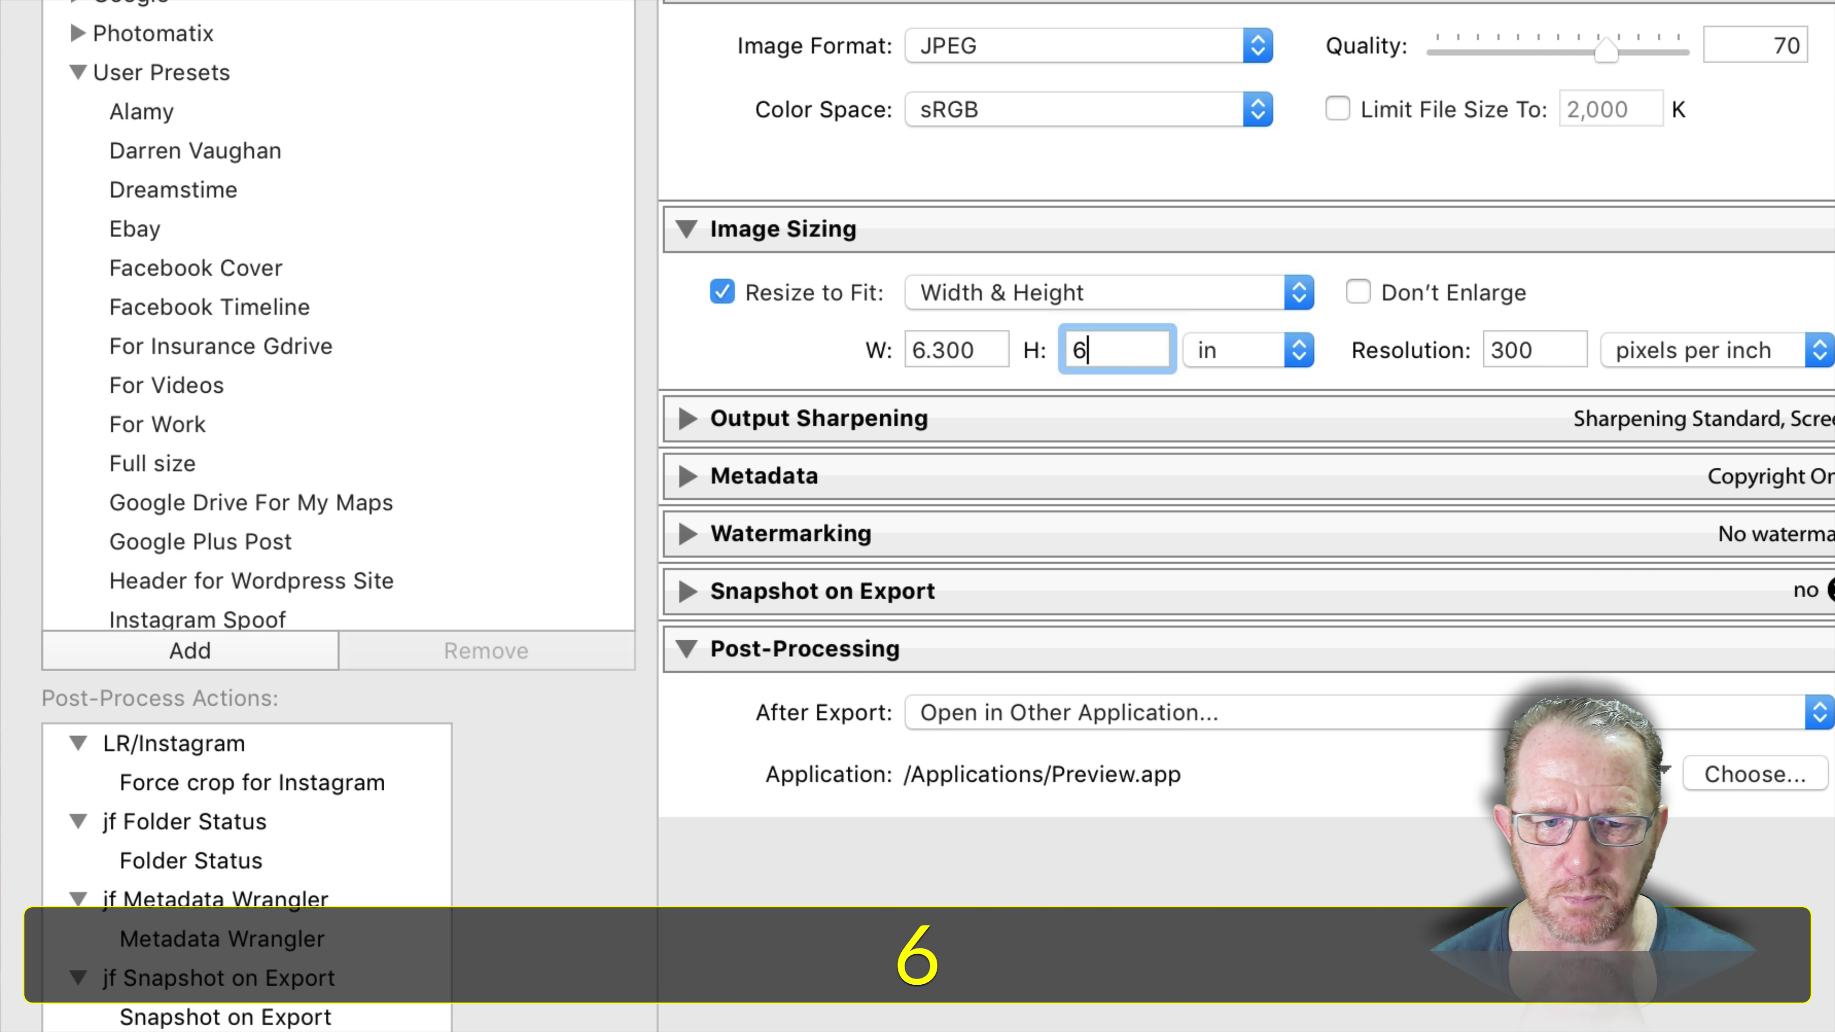
pyautogui.write('.3')
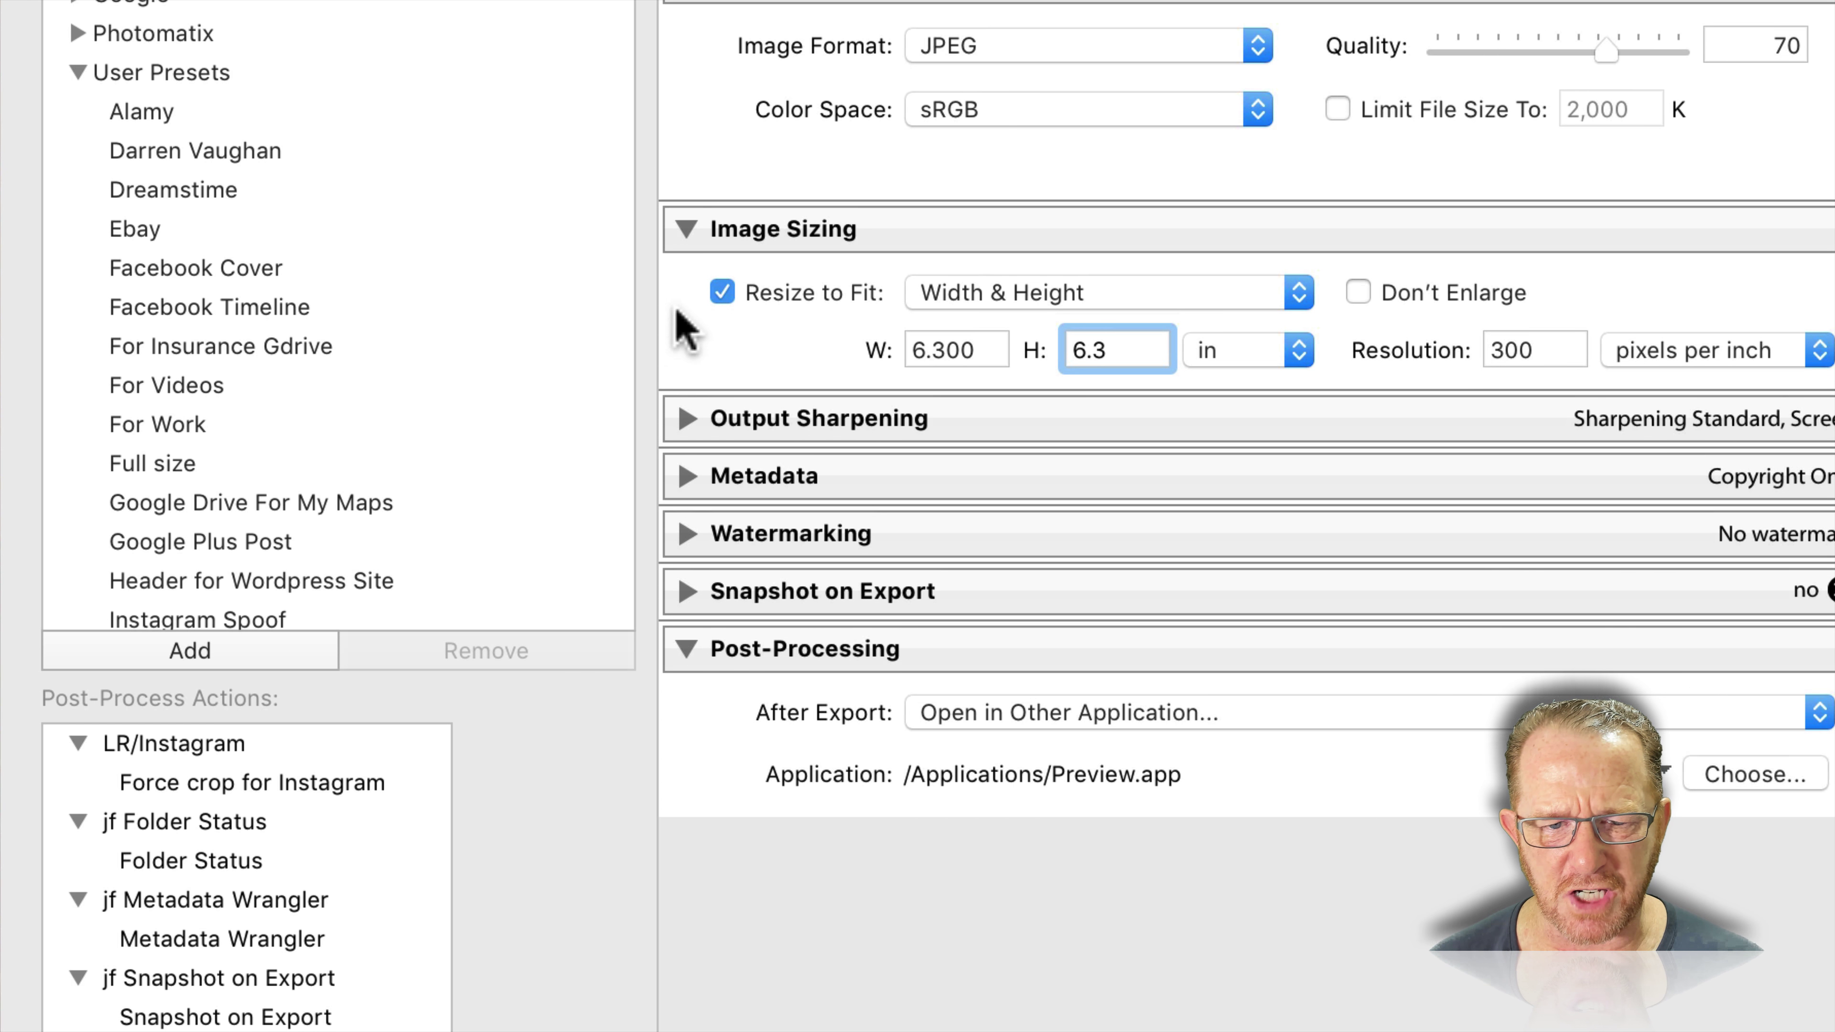
pyautogui.click(700, 329)
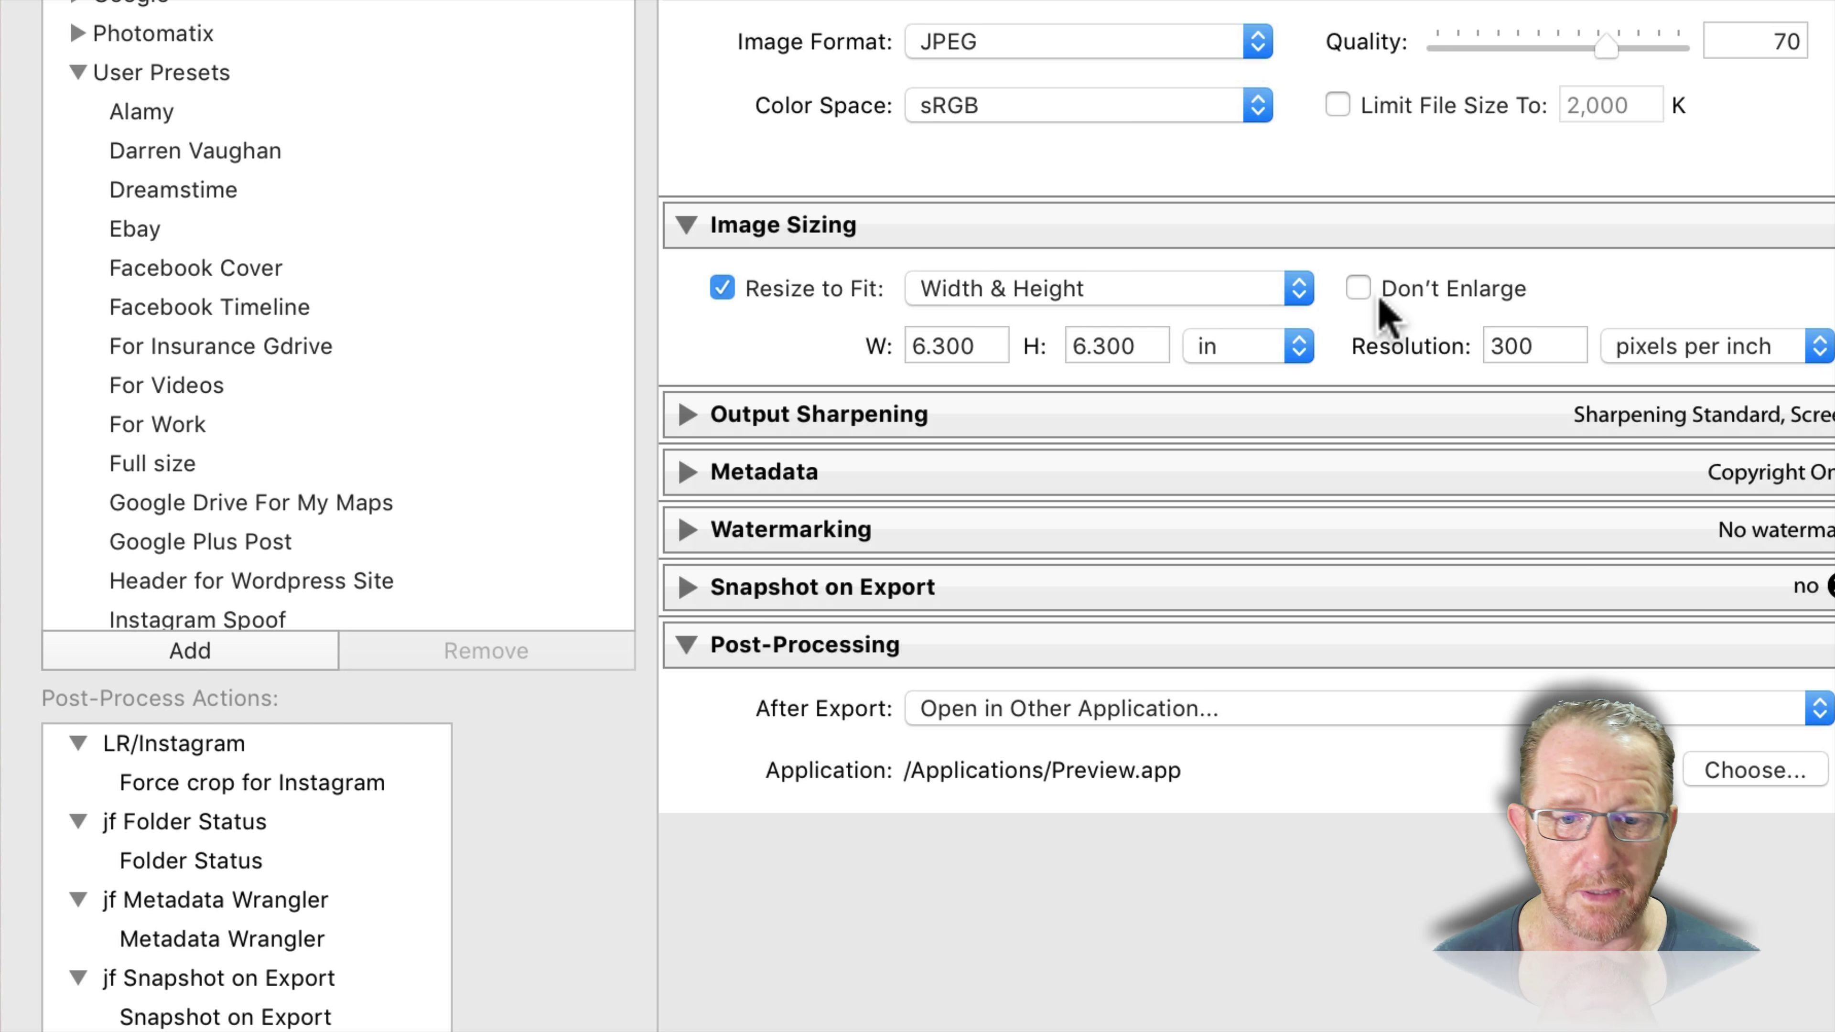
pyautogui.scroll(1, 1662, 766)
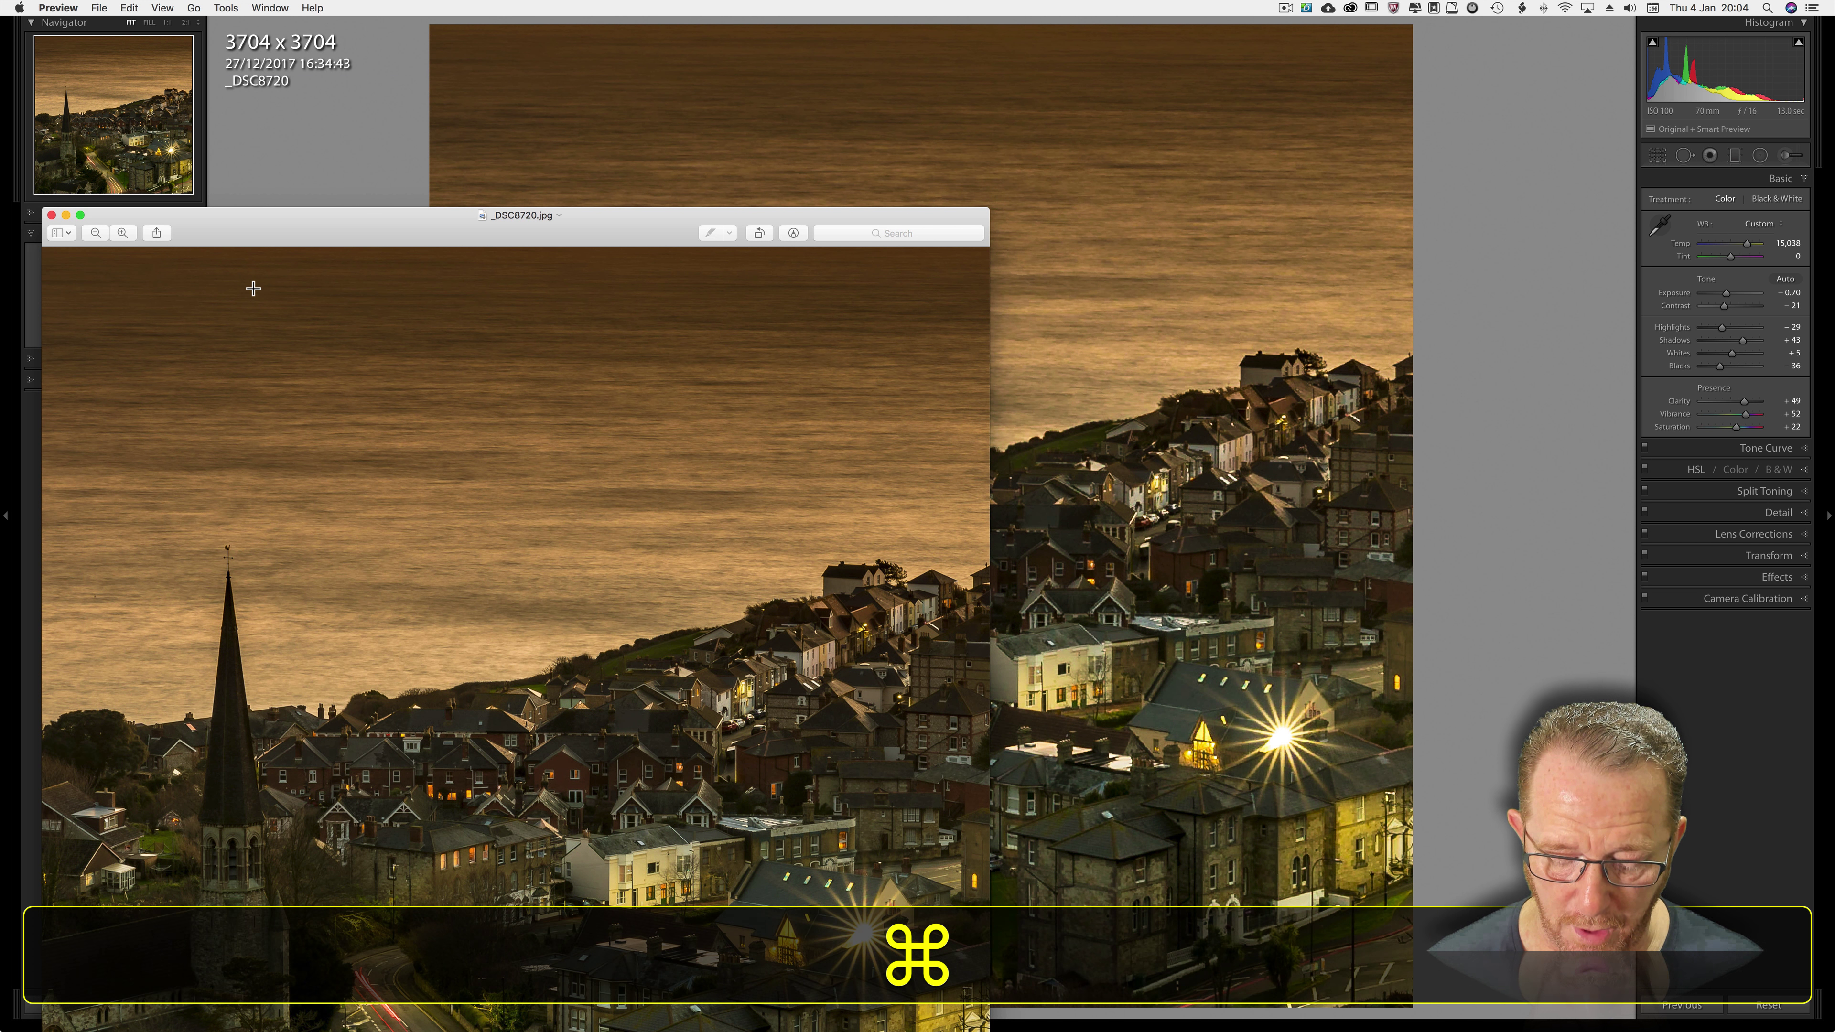
pyautogui.press('super+i')
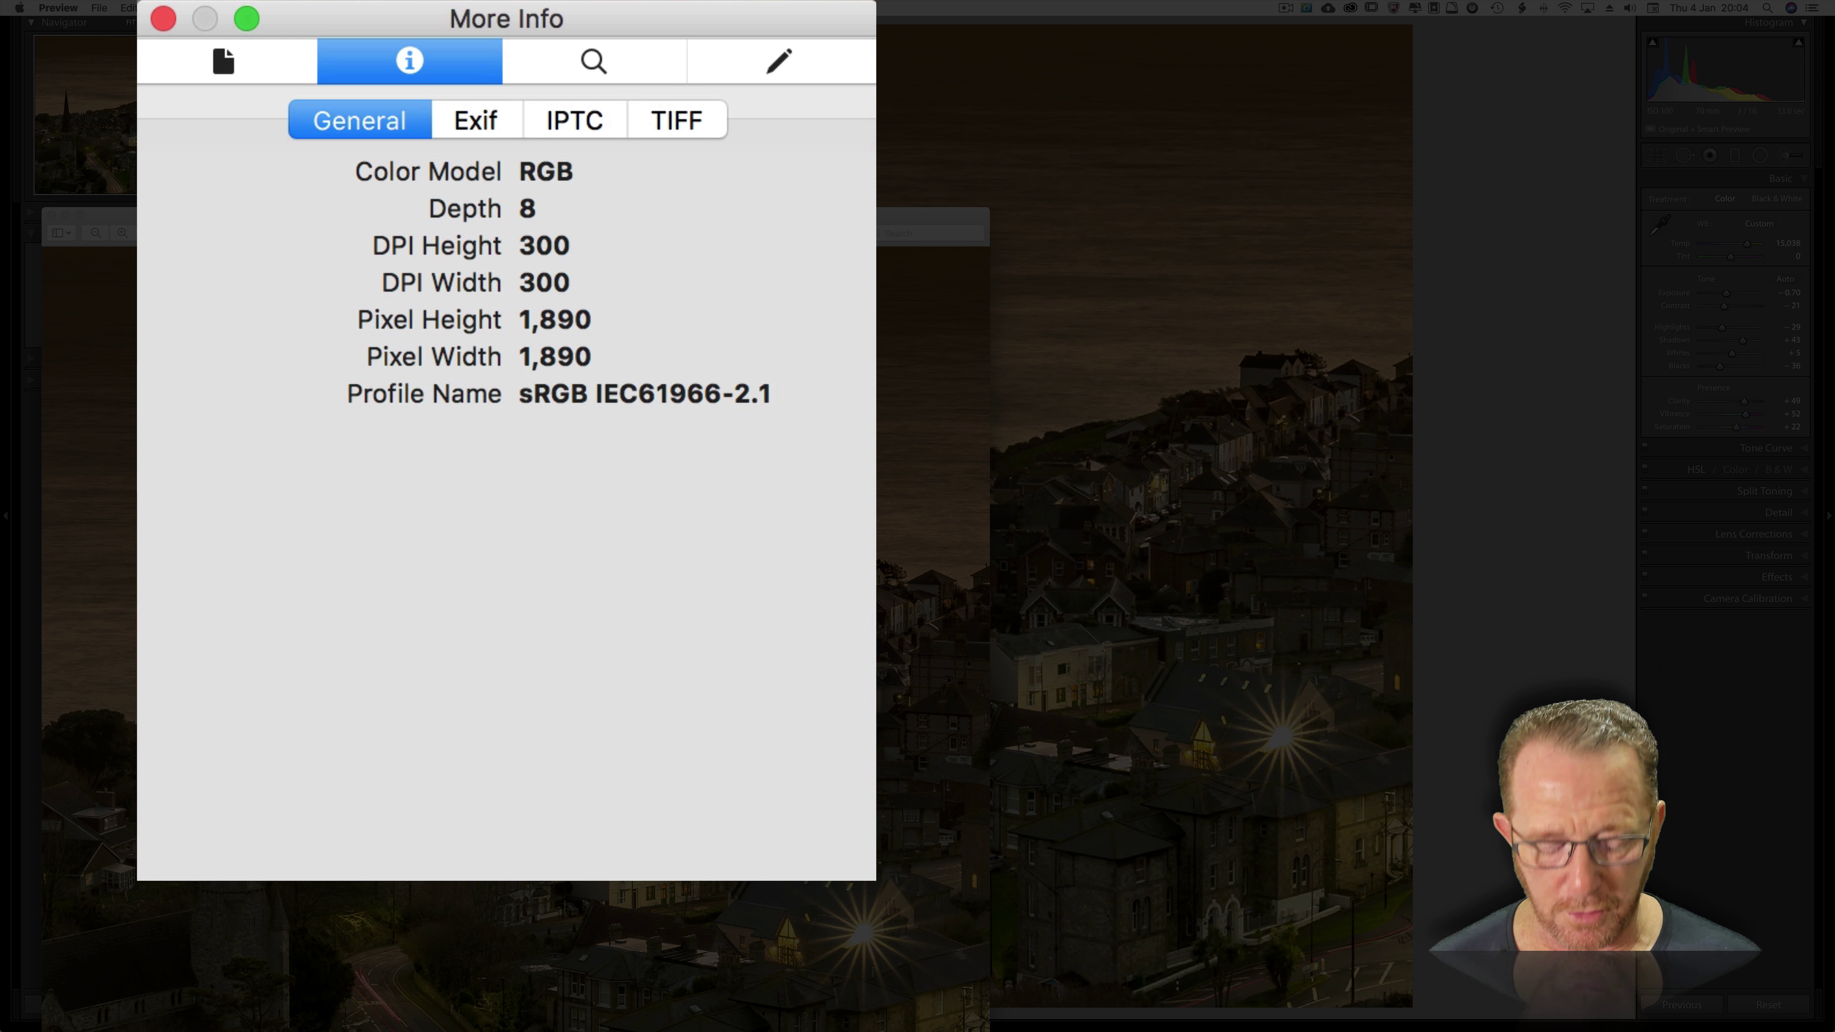
# Step: Divide 3704 by 2 in Calculator to compare with the exported copy's pixel size, and close the copy in Preview
pyautogui.press('super+space')
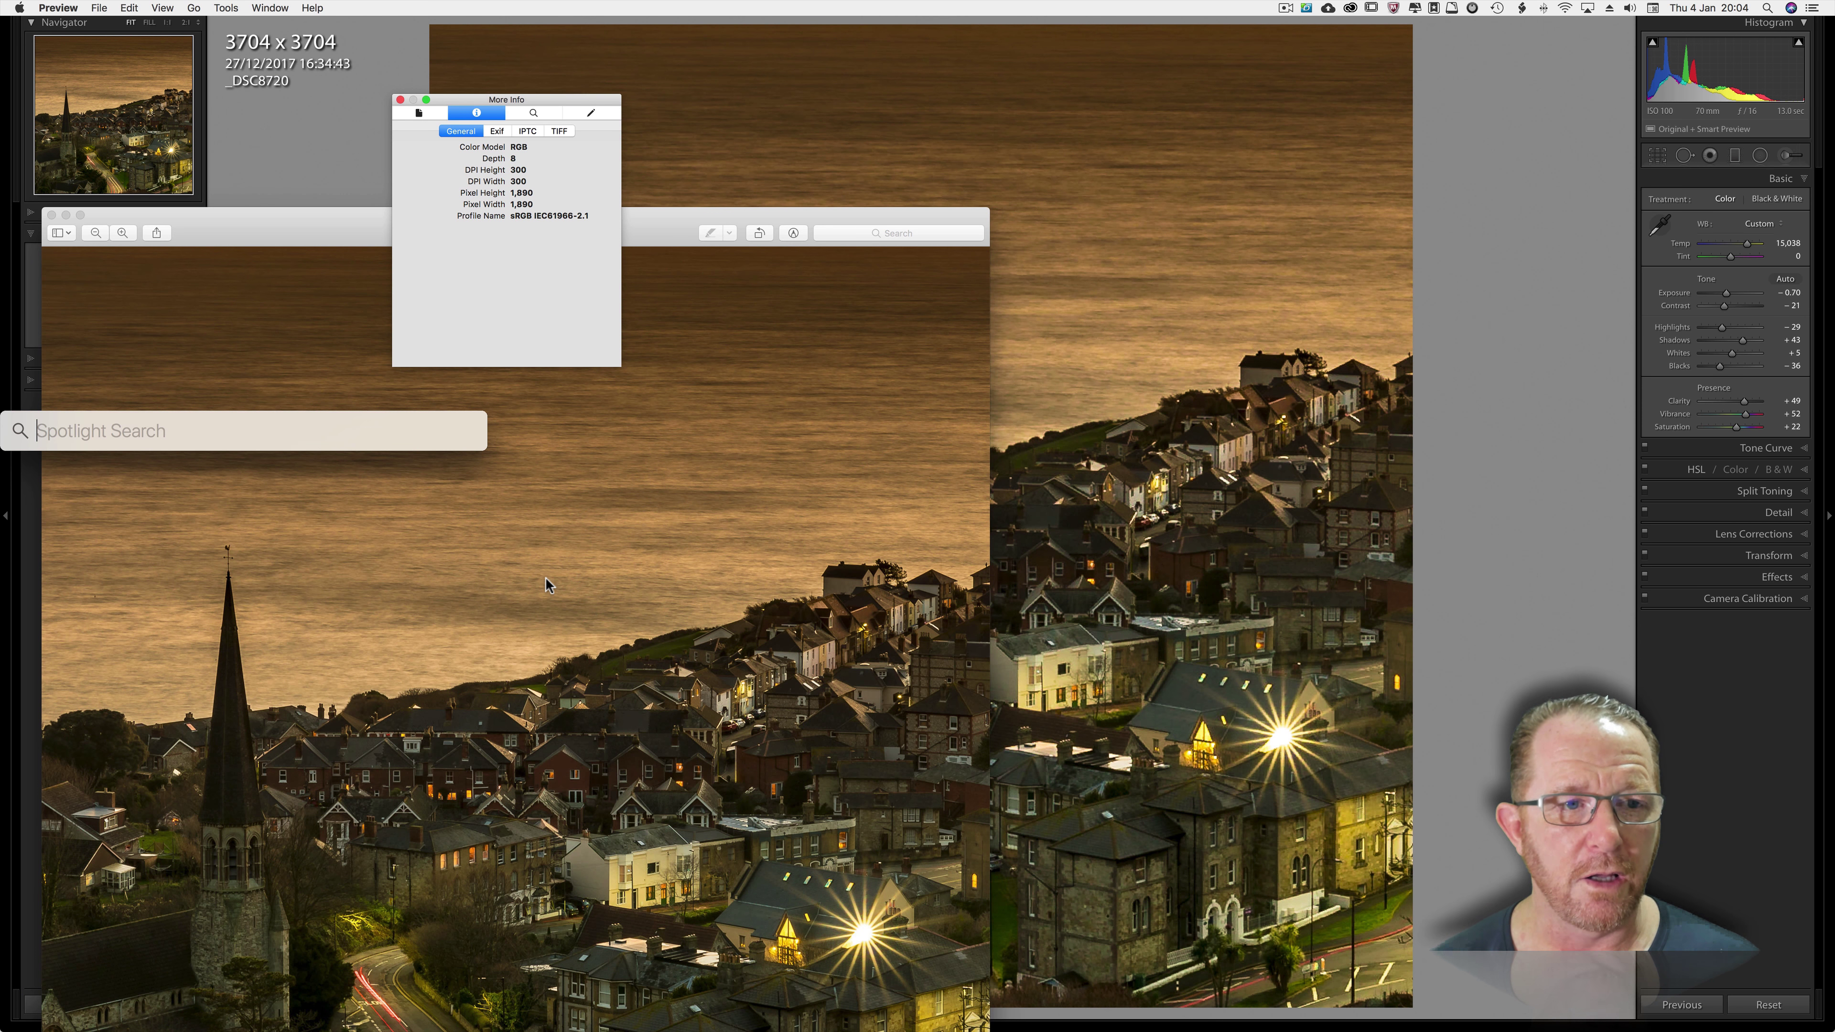
pyautogui.write('calculator.app')
pyautogui.press('Return')
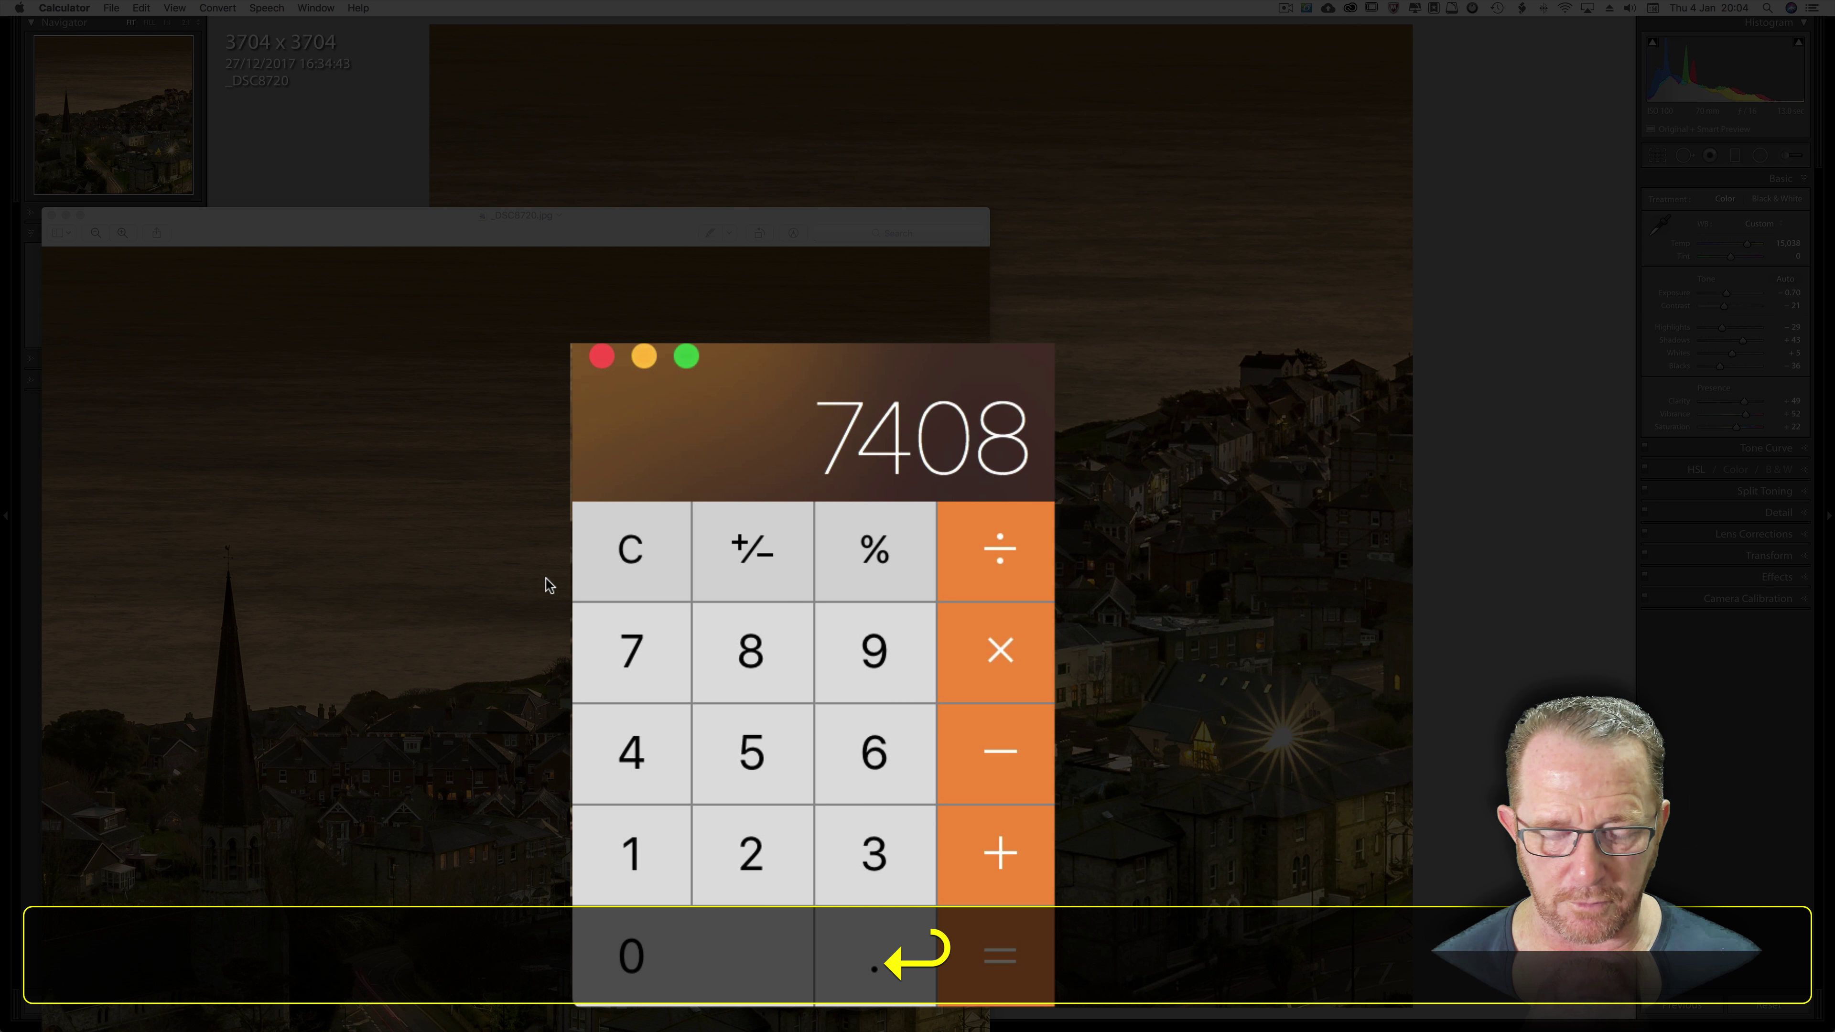
pyautogui.write('3704')
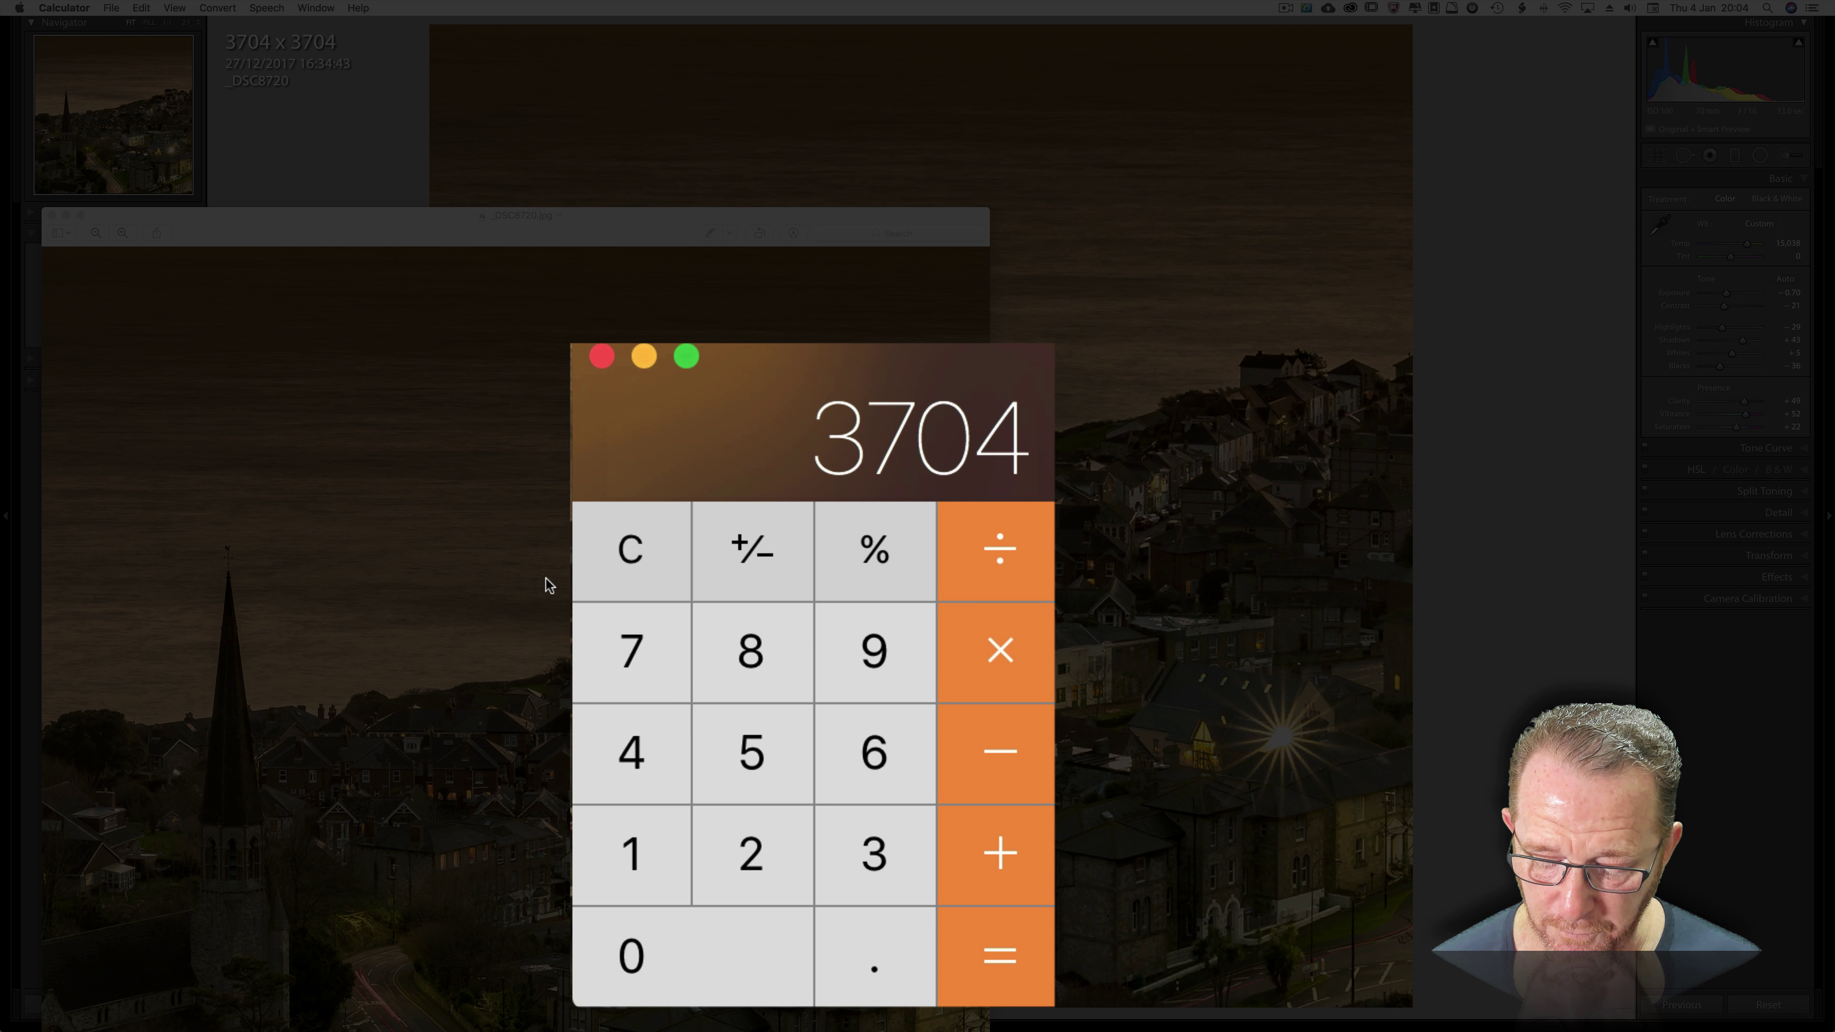
pyautogui.write('/2')
pyautogui.press('Return')
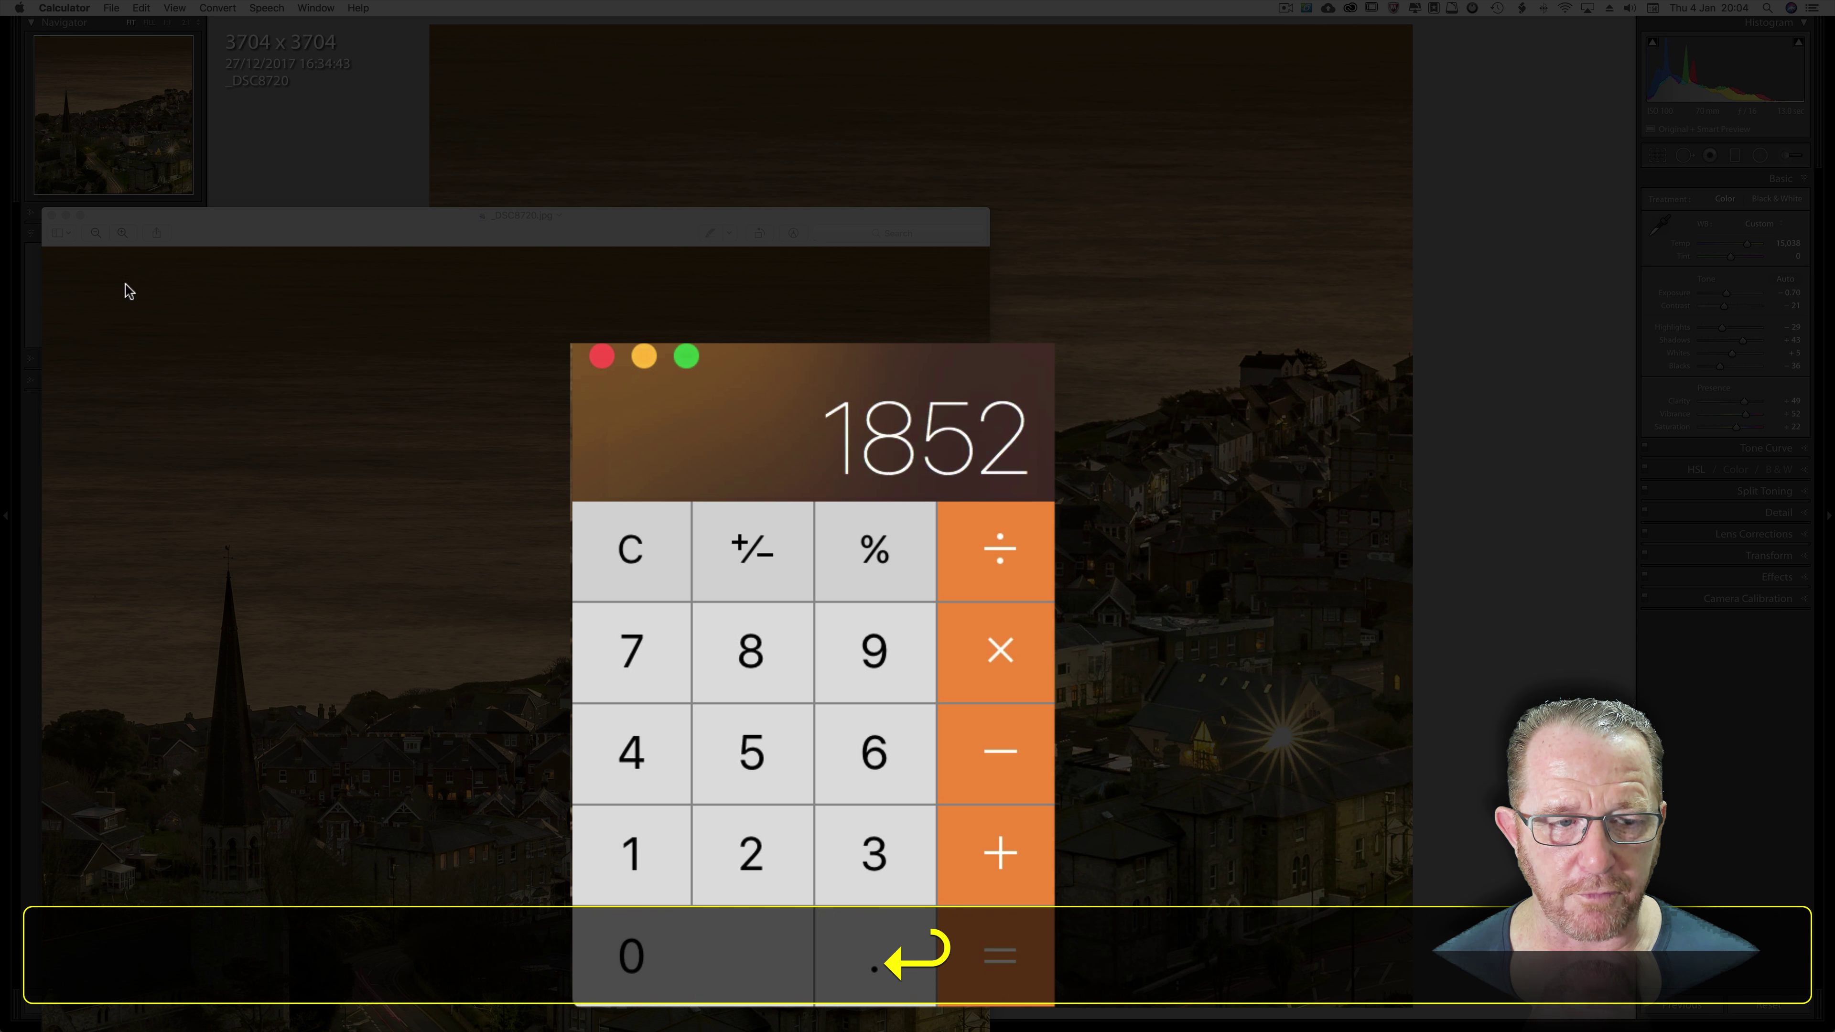
pyautogui.click(261, 228)
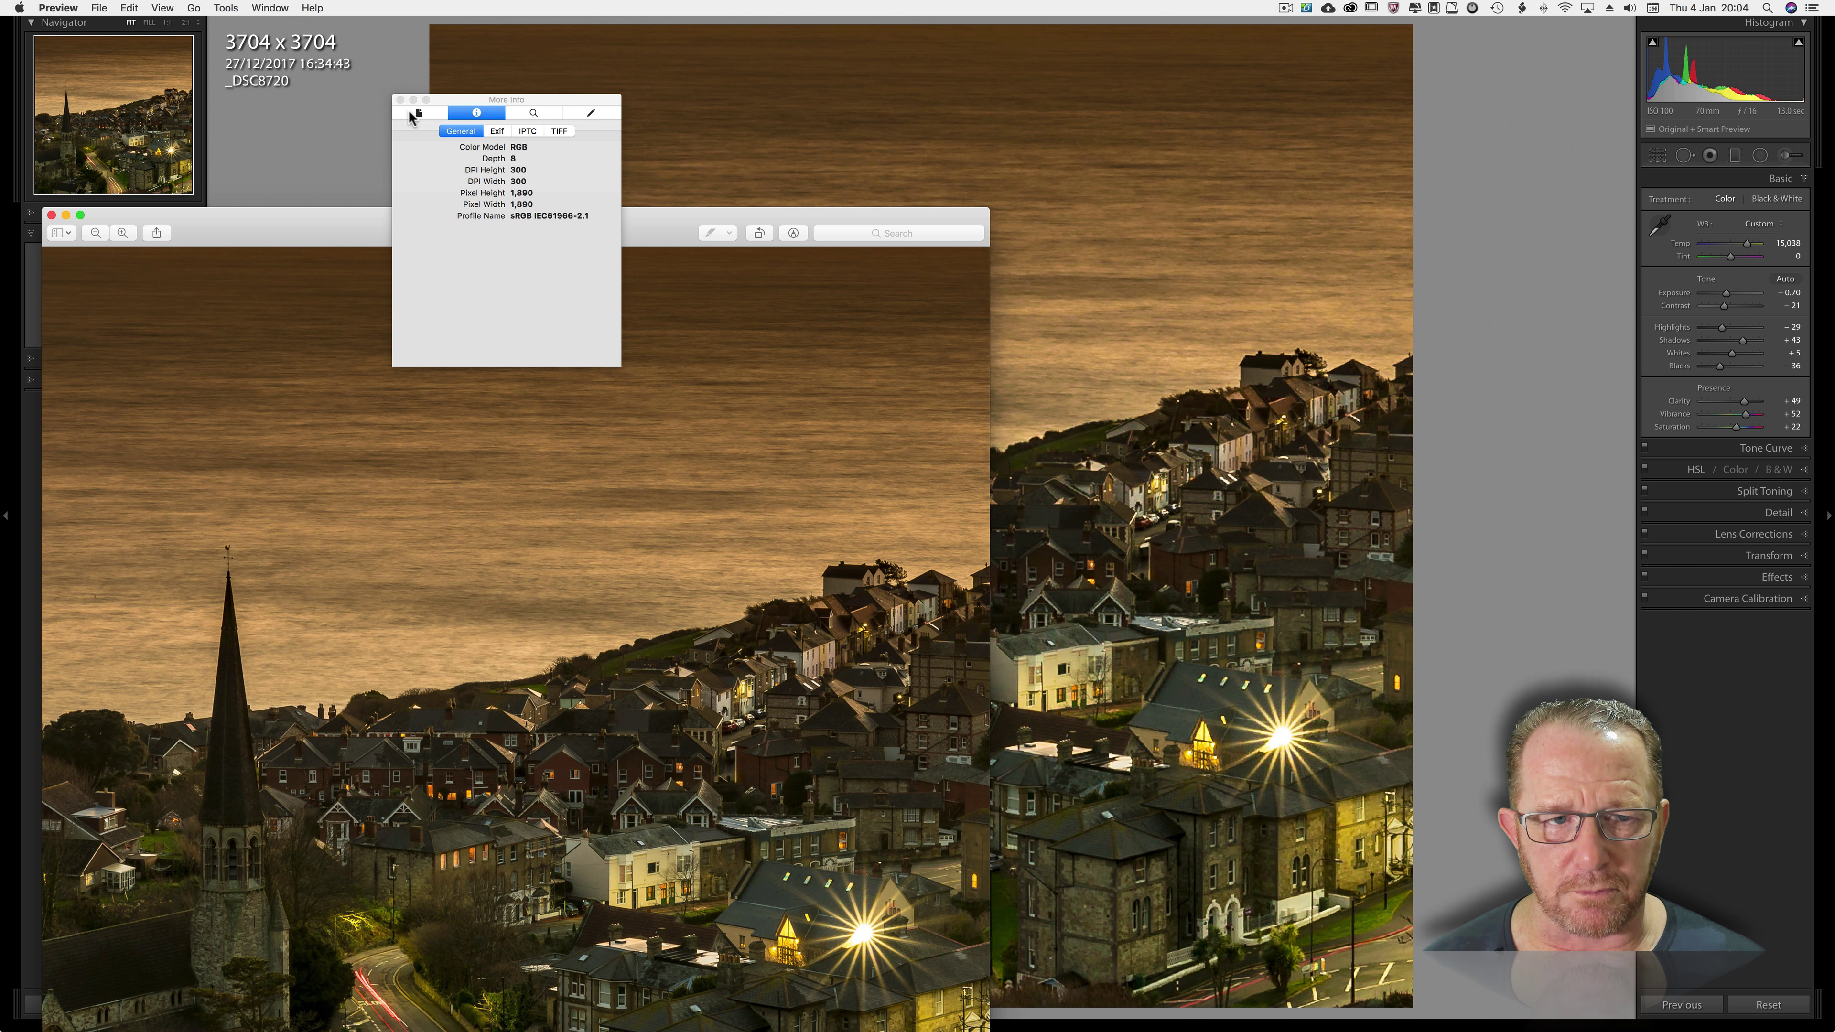
pyautogui.click(365, 113)
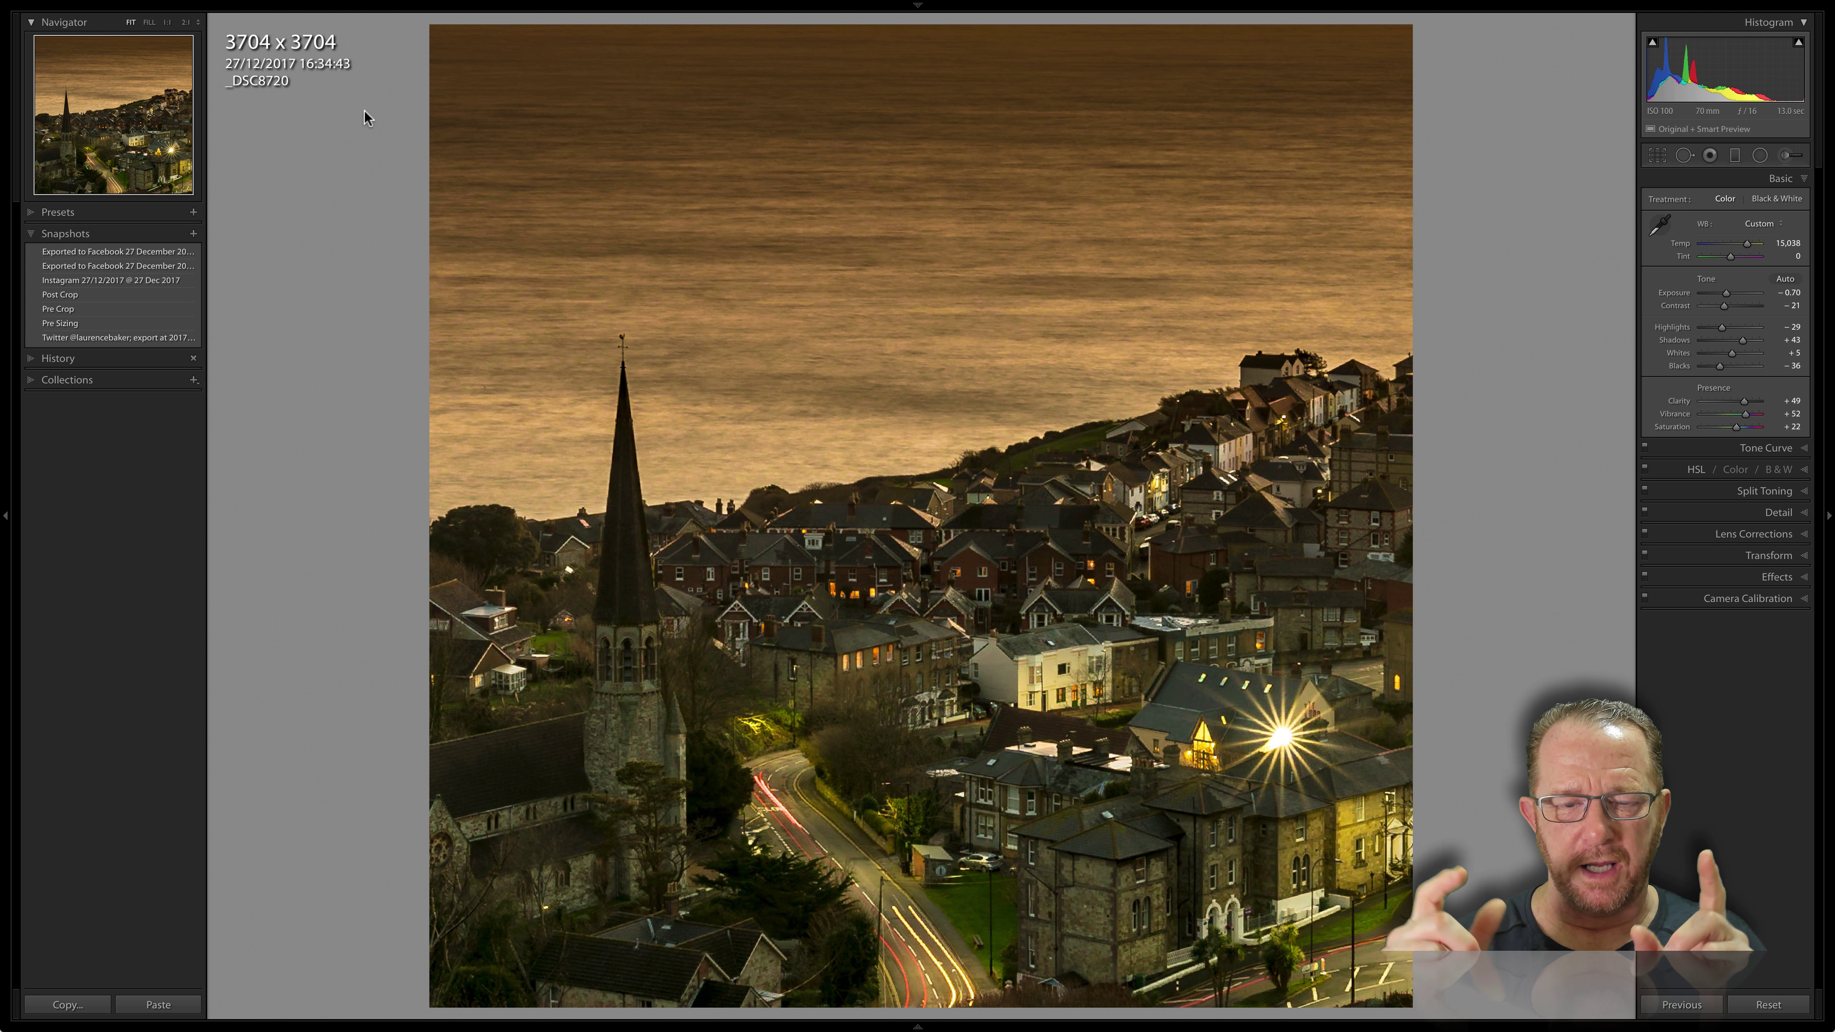
# Step: Open the export settings for the photo, change the resize mode to Dimensions, and set the size units to pixels
pyautogui.press('shift+super+e')
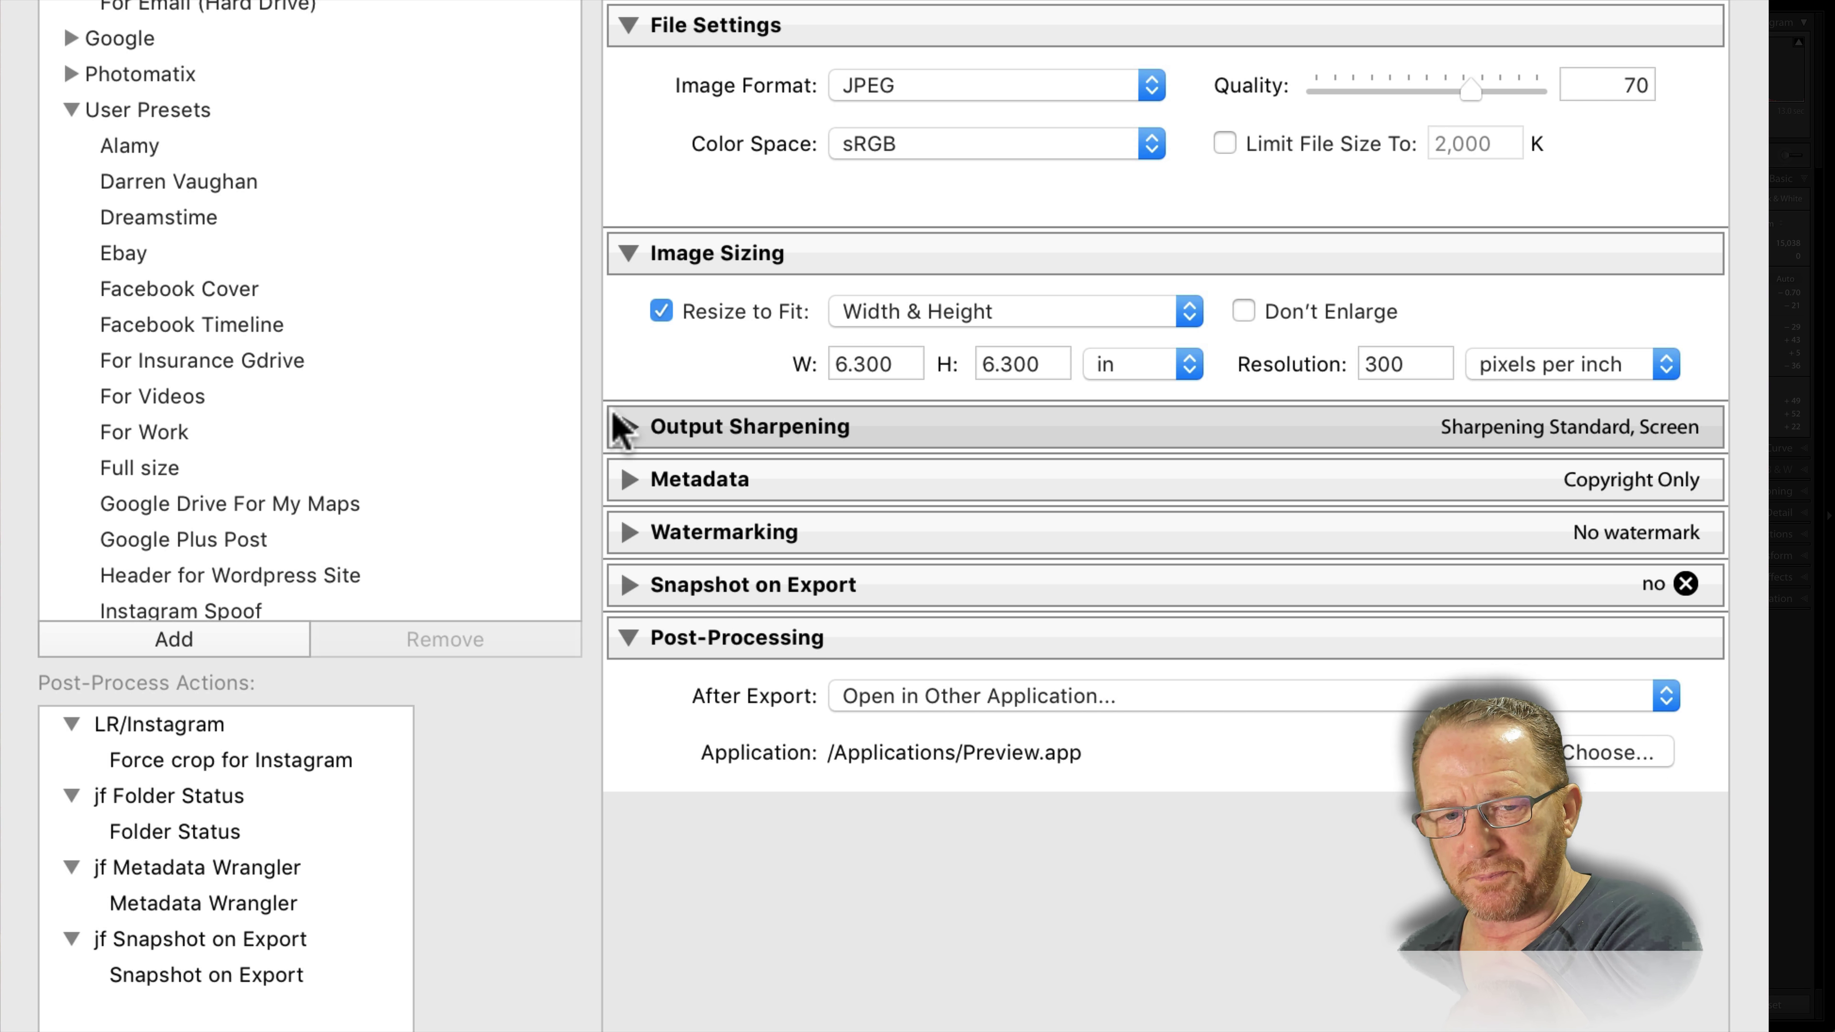
pyautogui.click(888, 312)
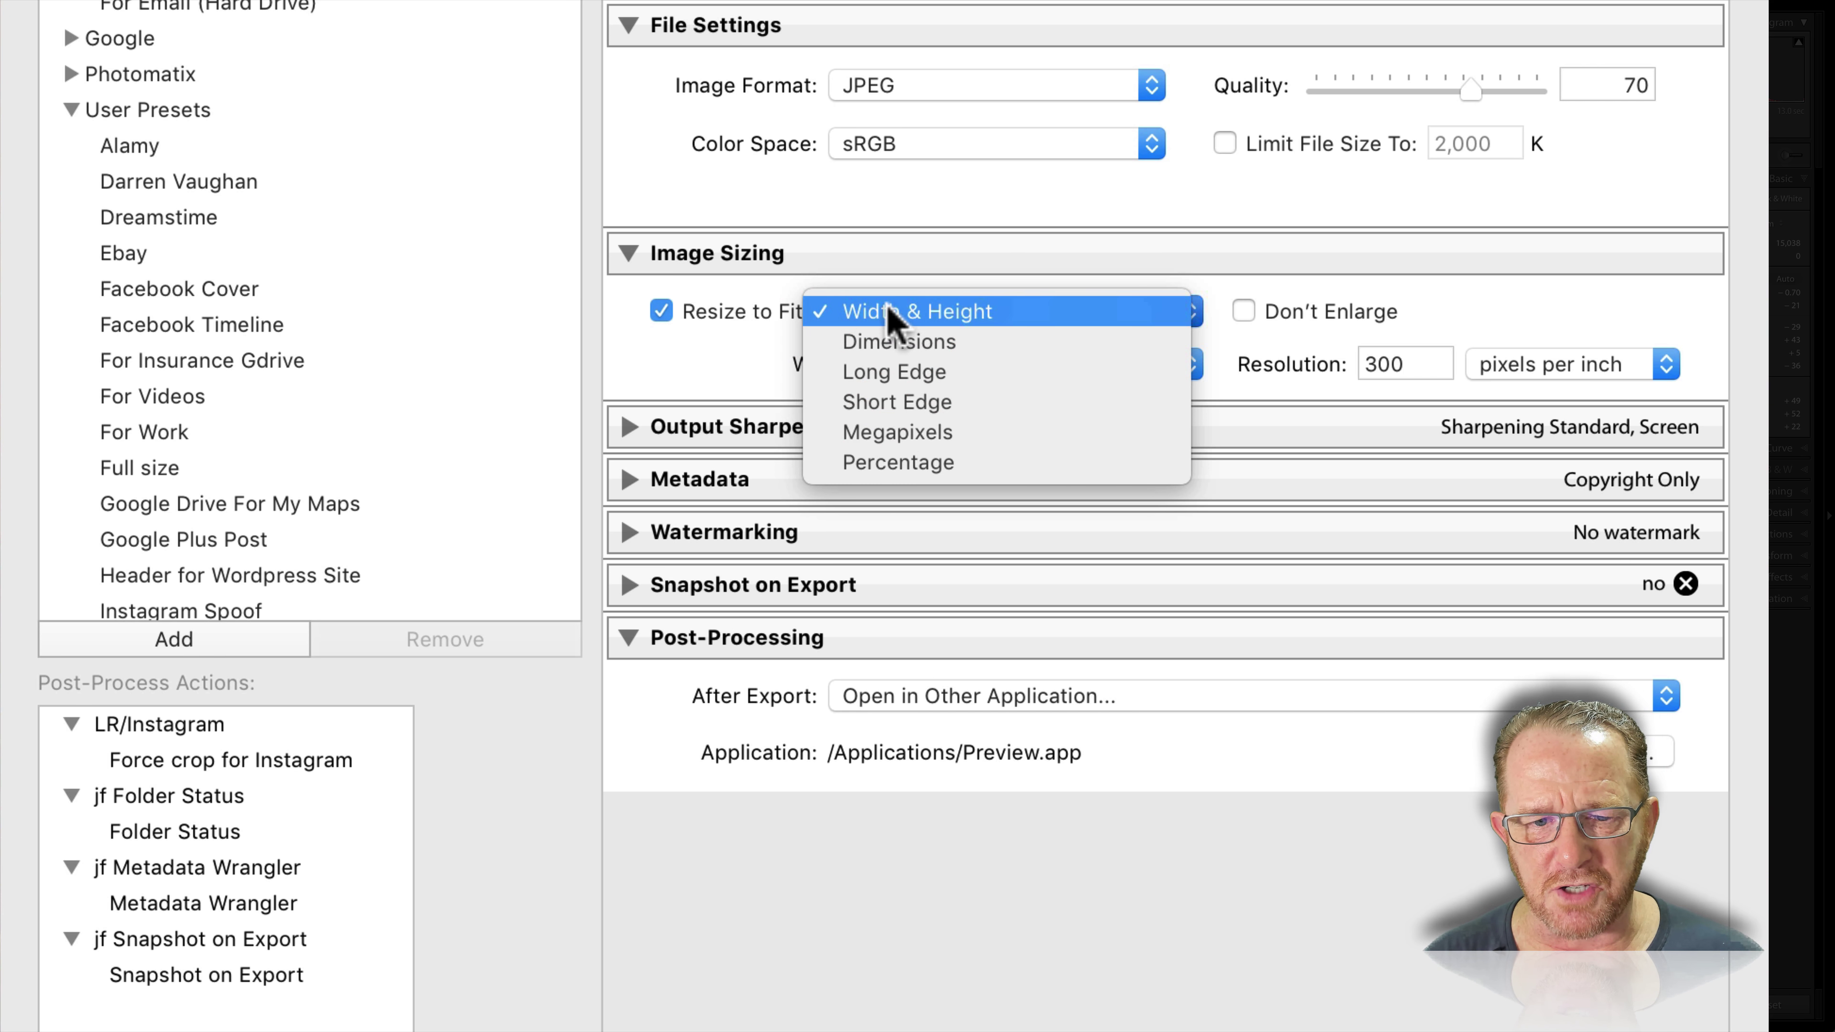
pyautogui.click(896, 338)
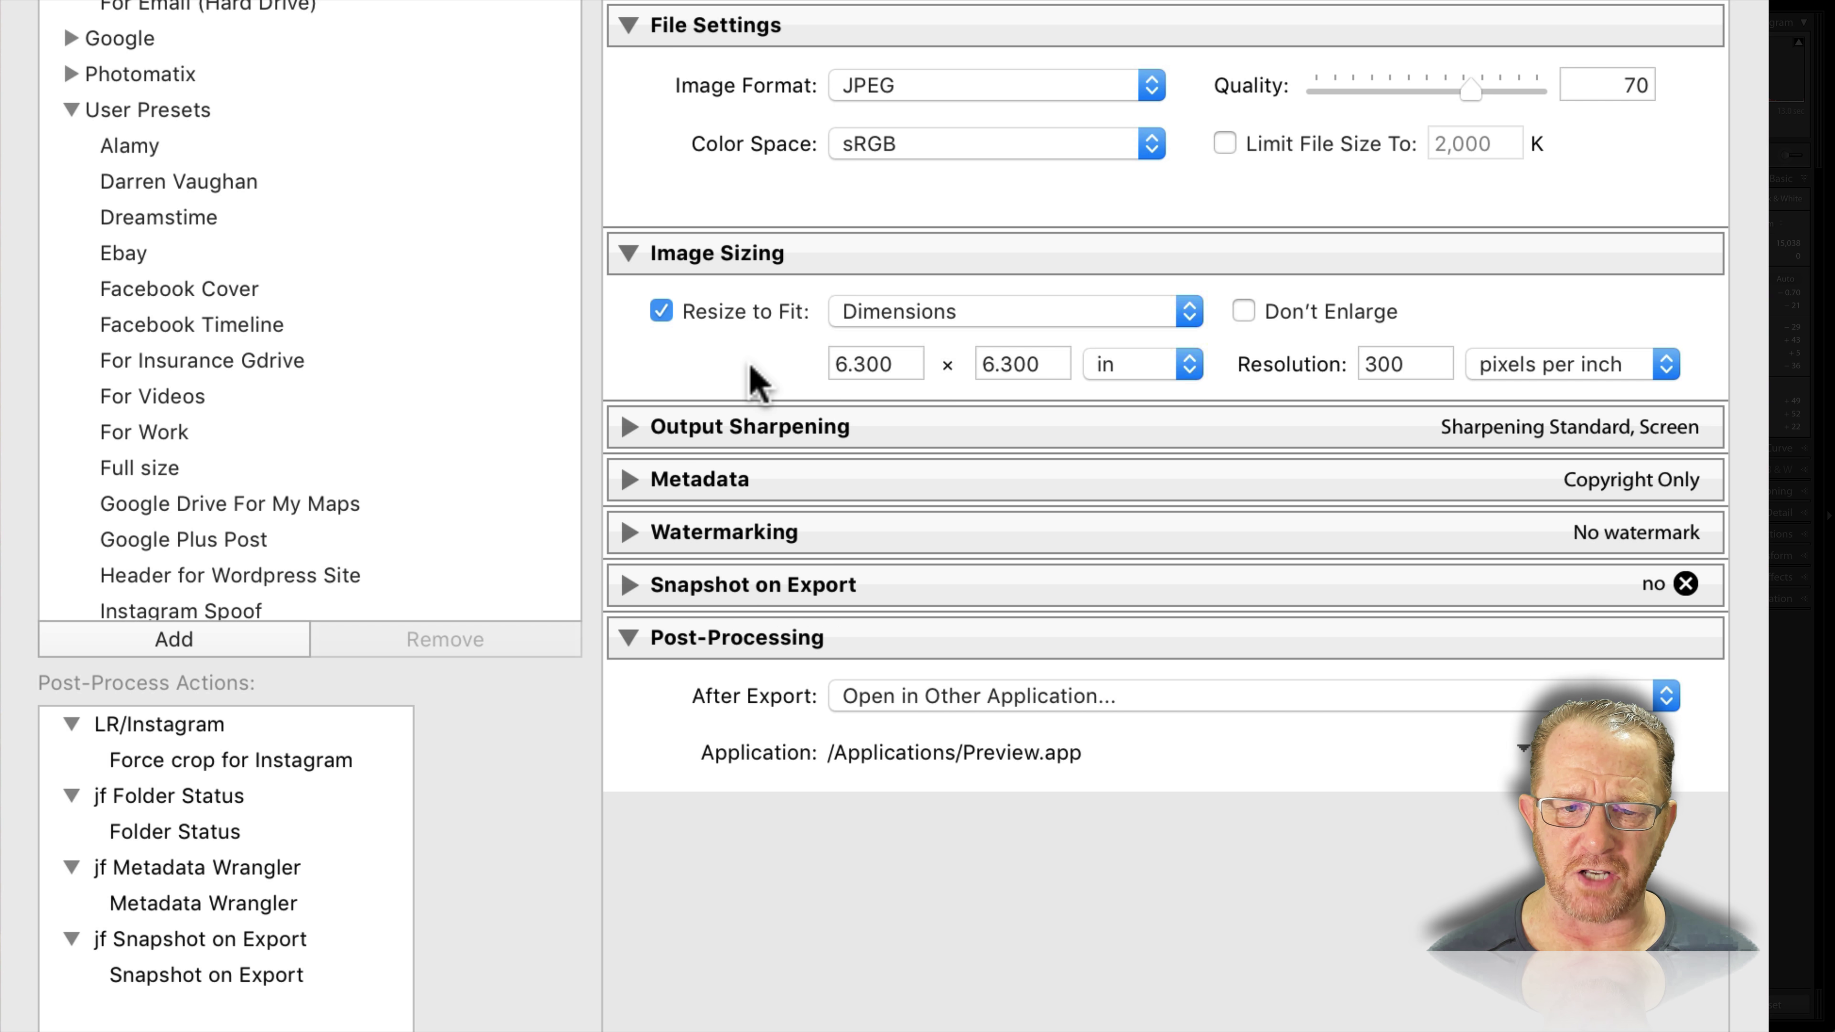
pyautogui.click(860, 361)
pyautogui.write('1024§')
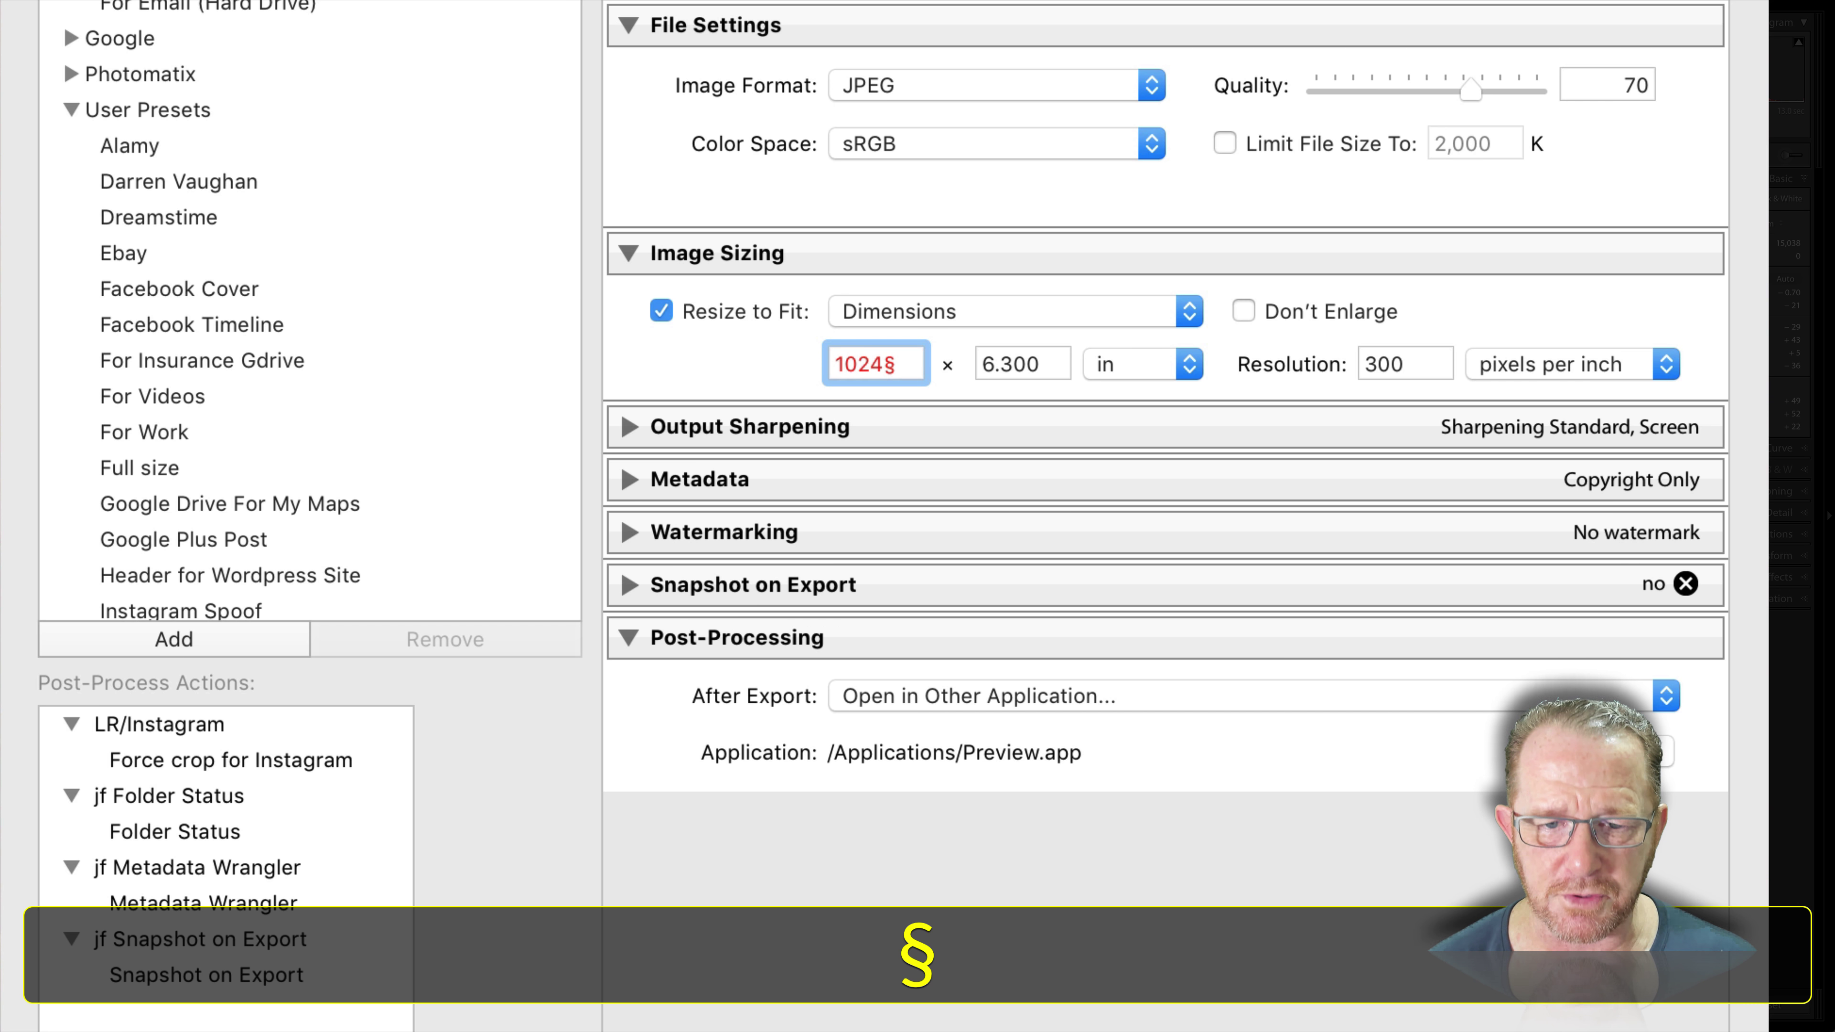
pyautogui.press('BackSpace')
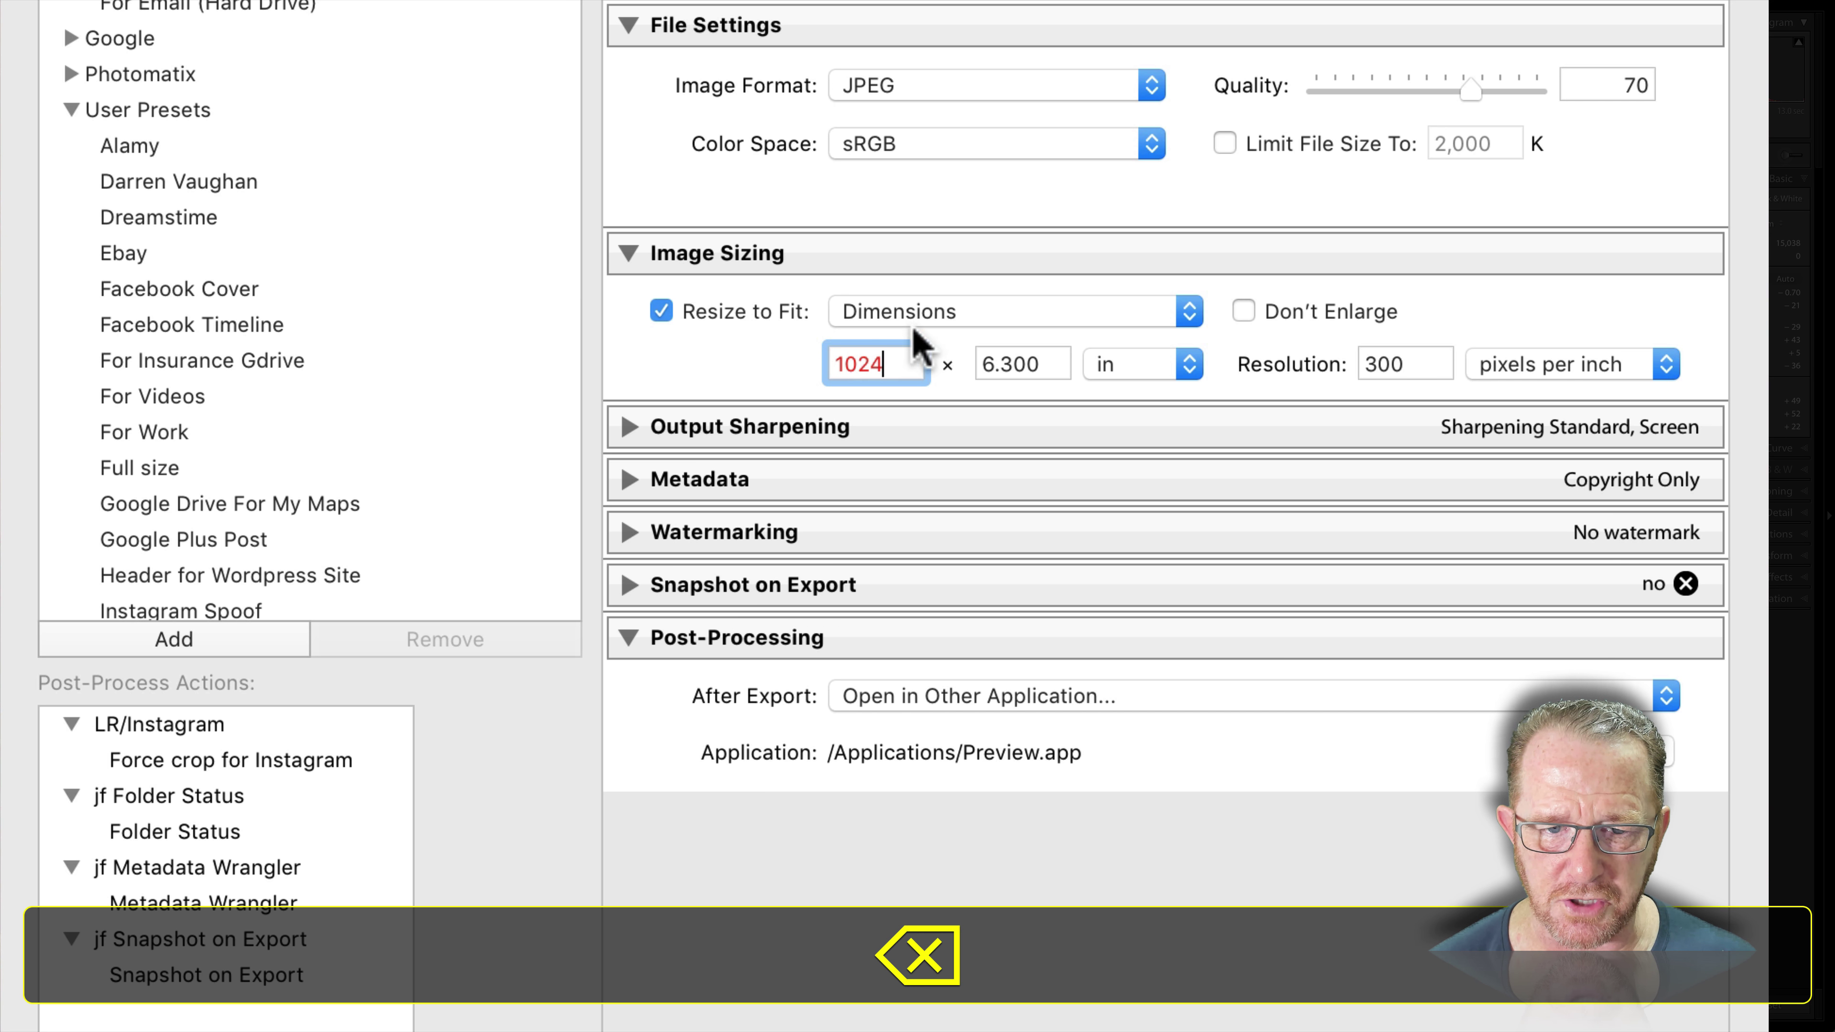
pyautogui.click(1116, 363)
pyautogui.click(769, 30)
pyautogui.click(1127, 361)
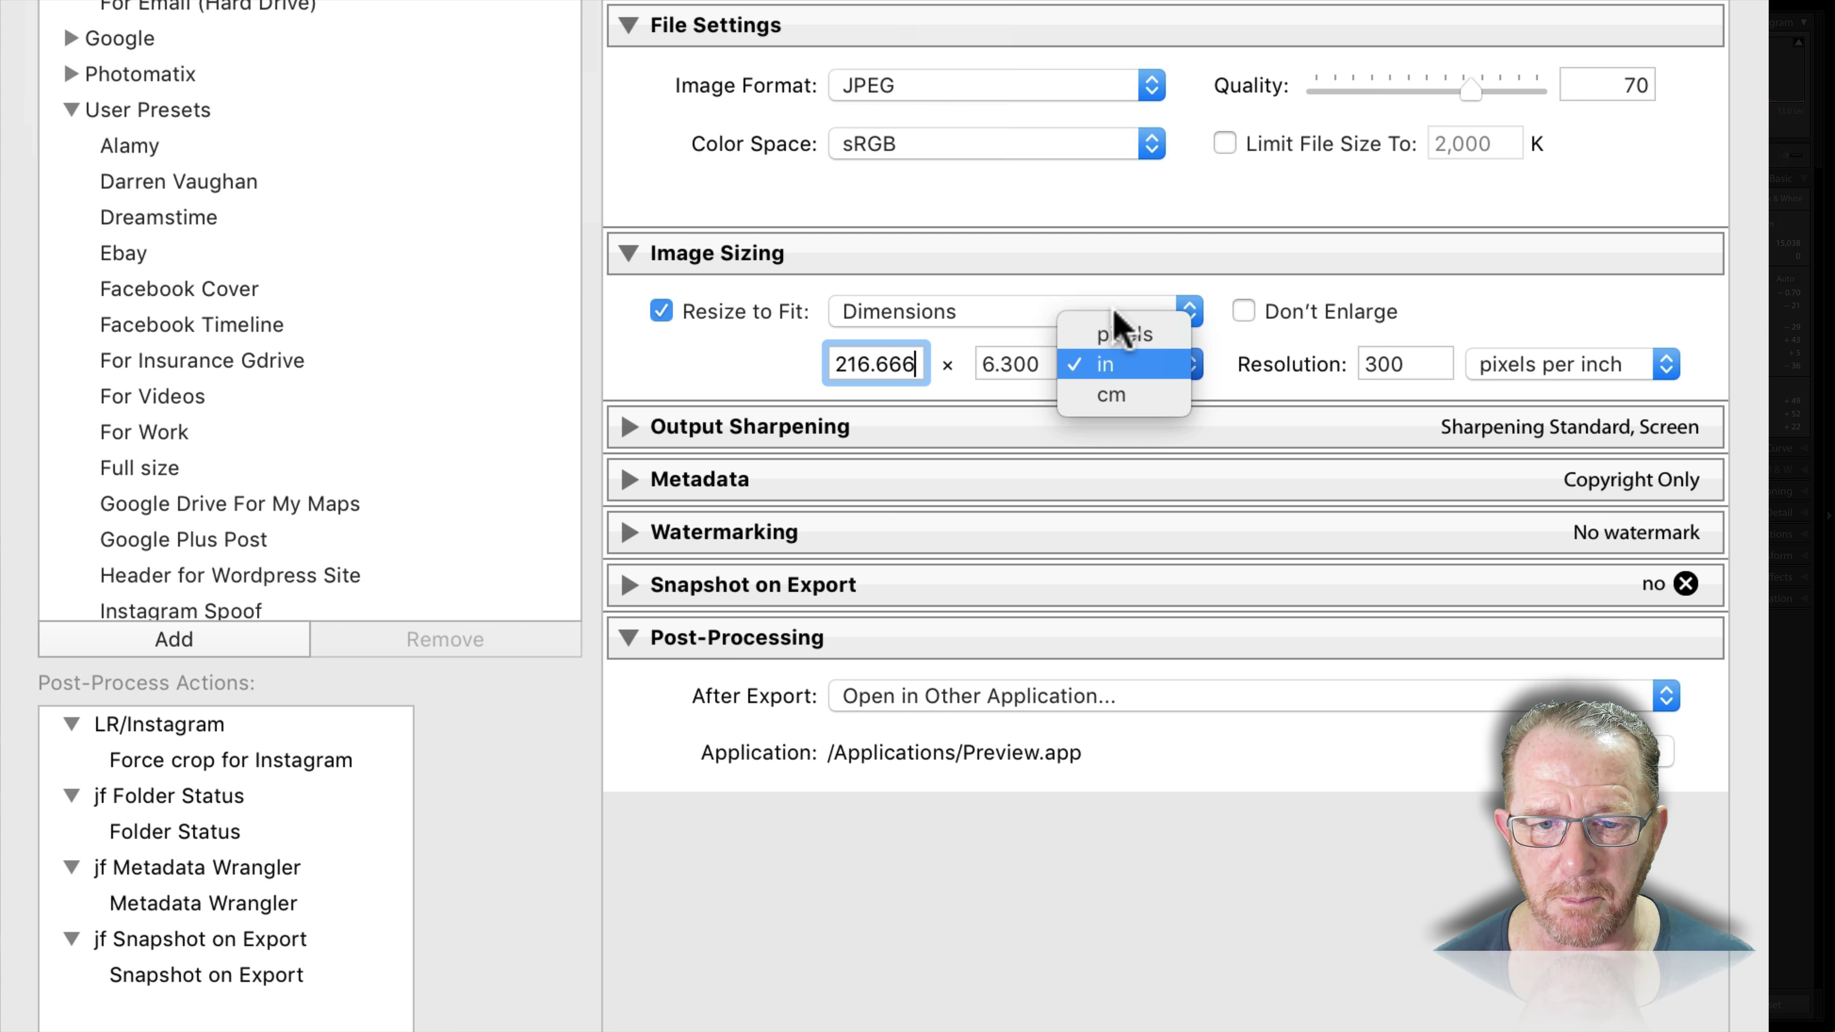
pyautogui.click(1111, 324)
# Step: Set the export dimensions to 1024 × 768 pixels
pyautogui.click(914, 362)
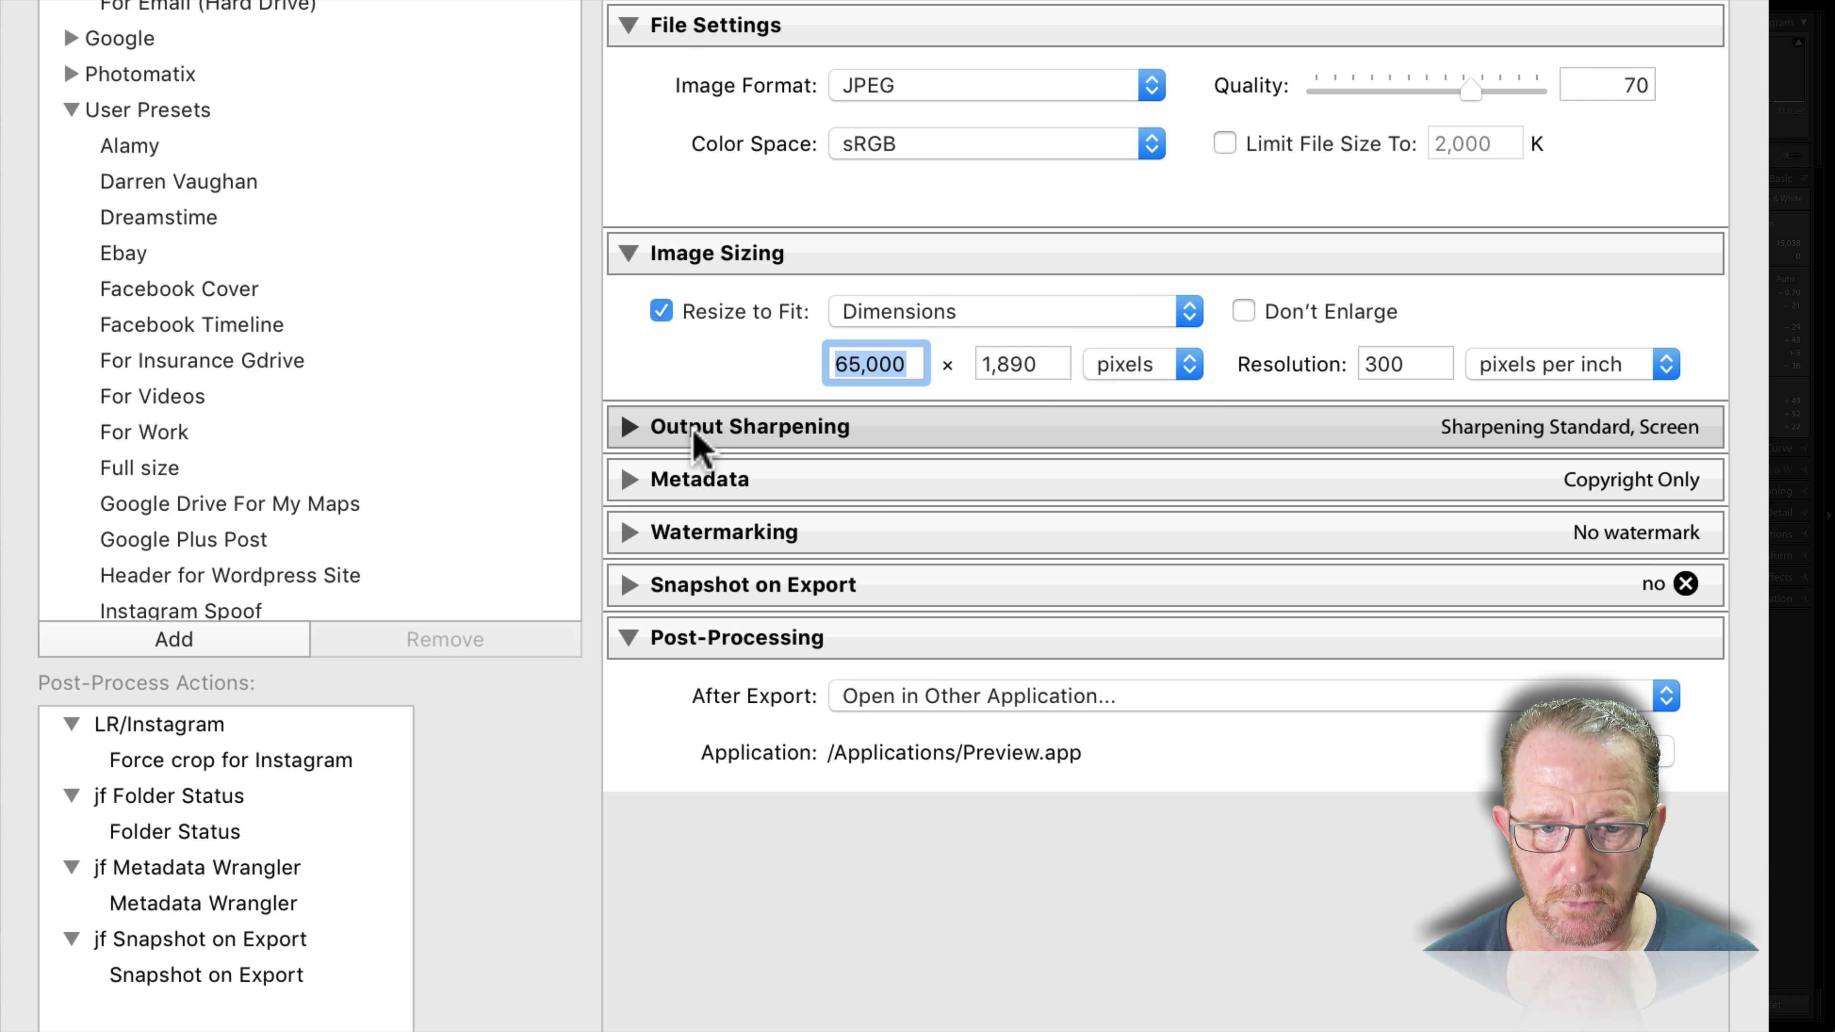
pyautogui.write('20')
pyautogui.press('BackSpace')
pyautogui.press('BackSpace')
pyautogui.write('1024')
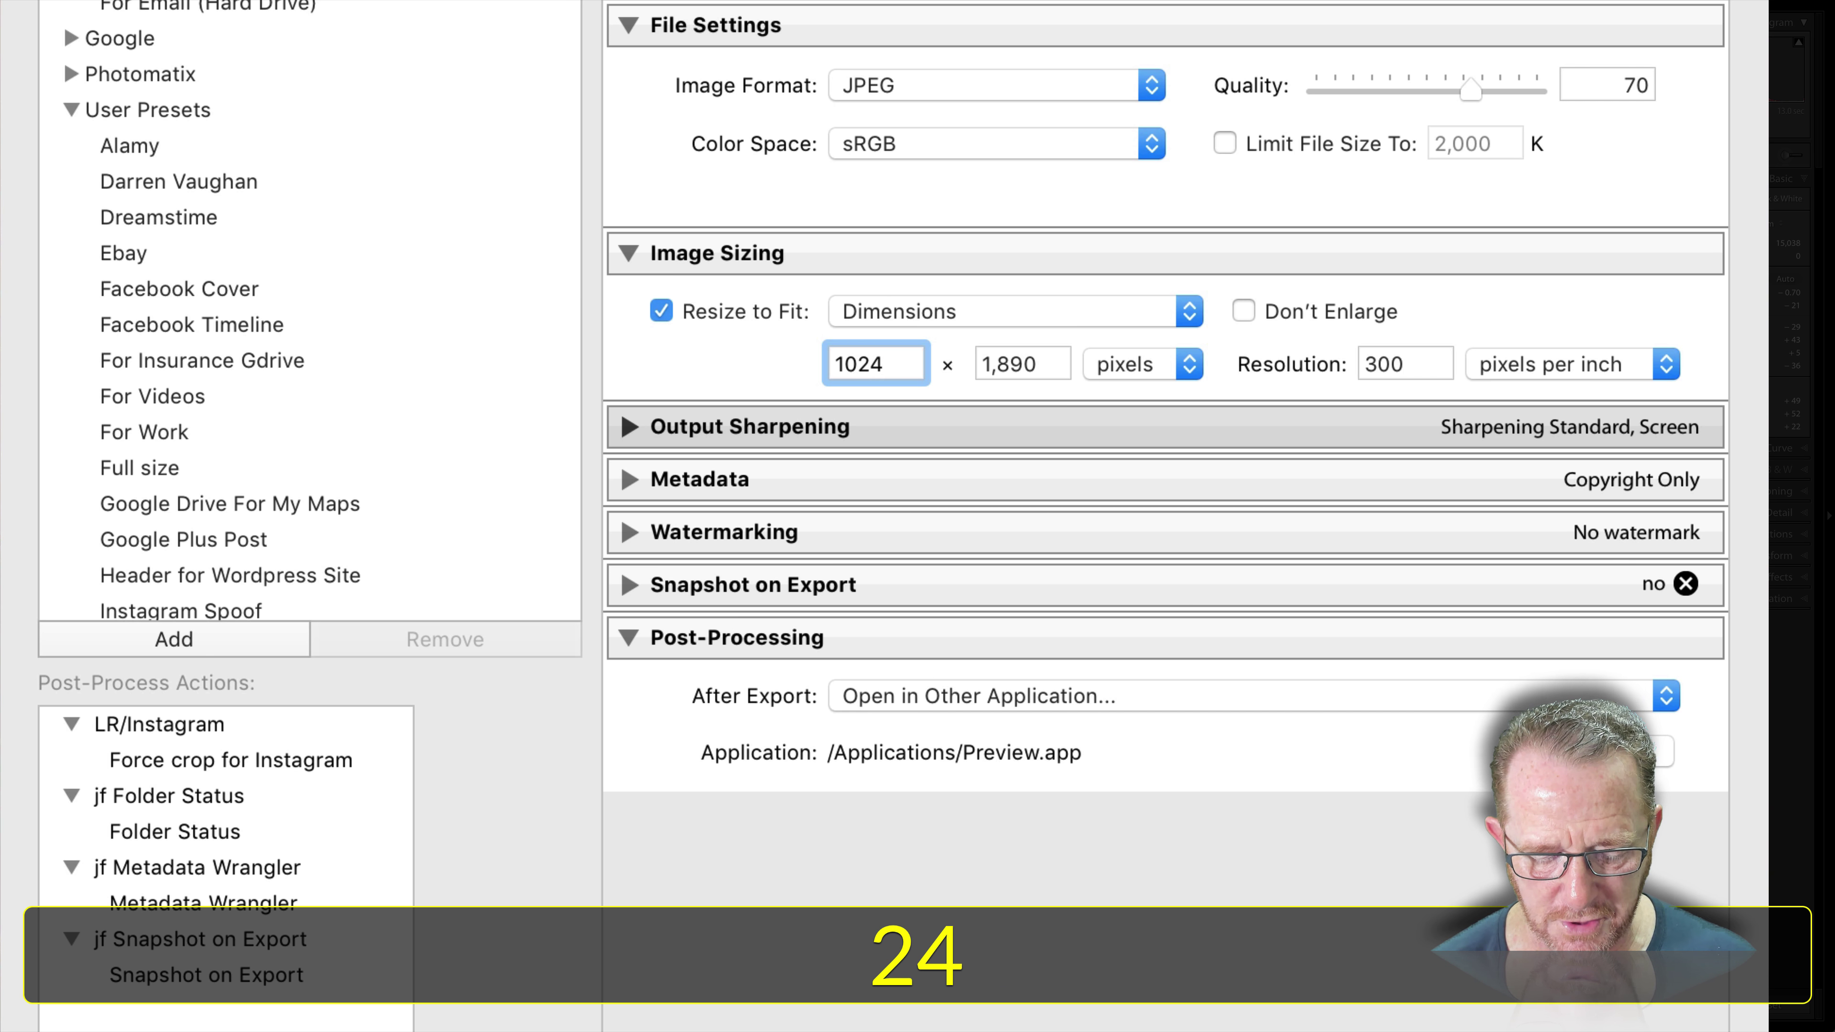
pyautogui.press('Tab')
pyautogui.write('768')
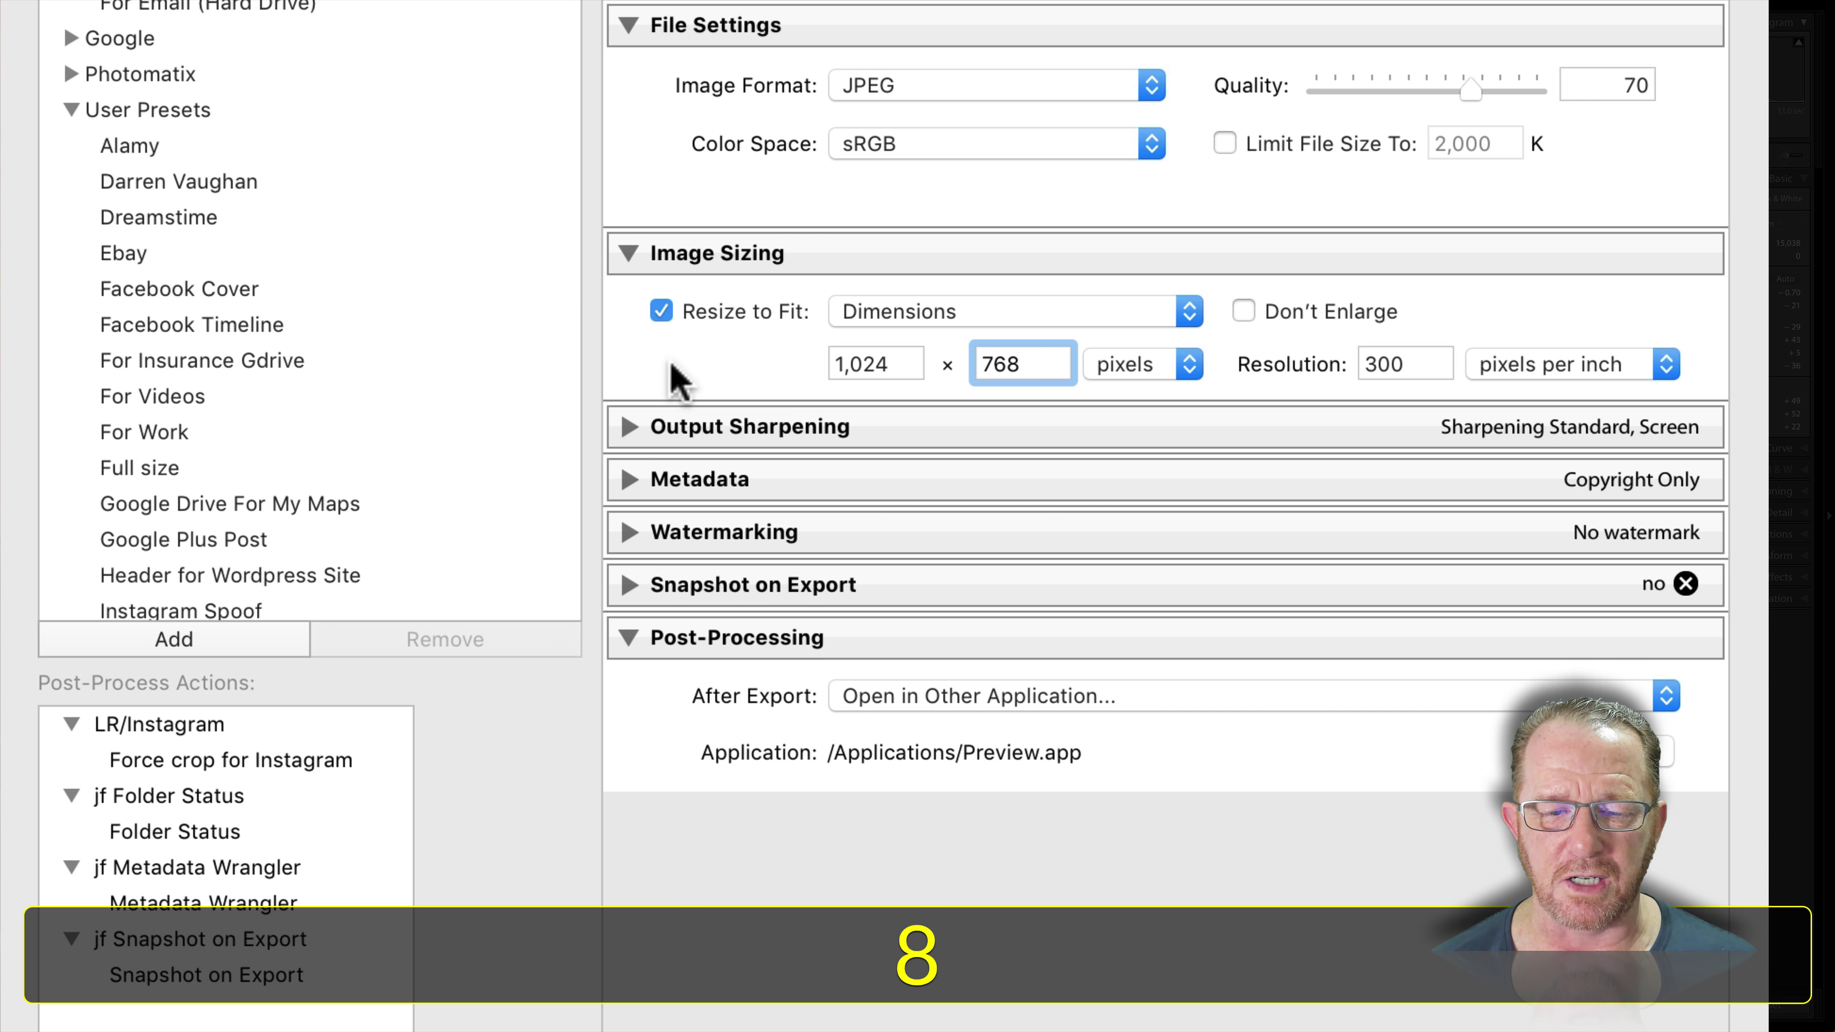
pyautogui.click(672, 365)
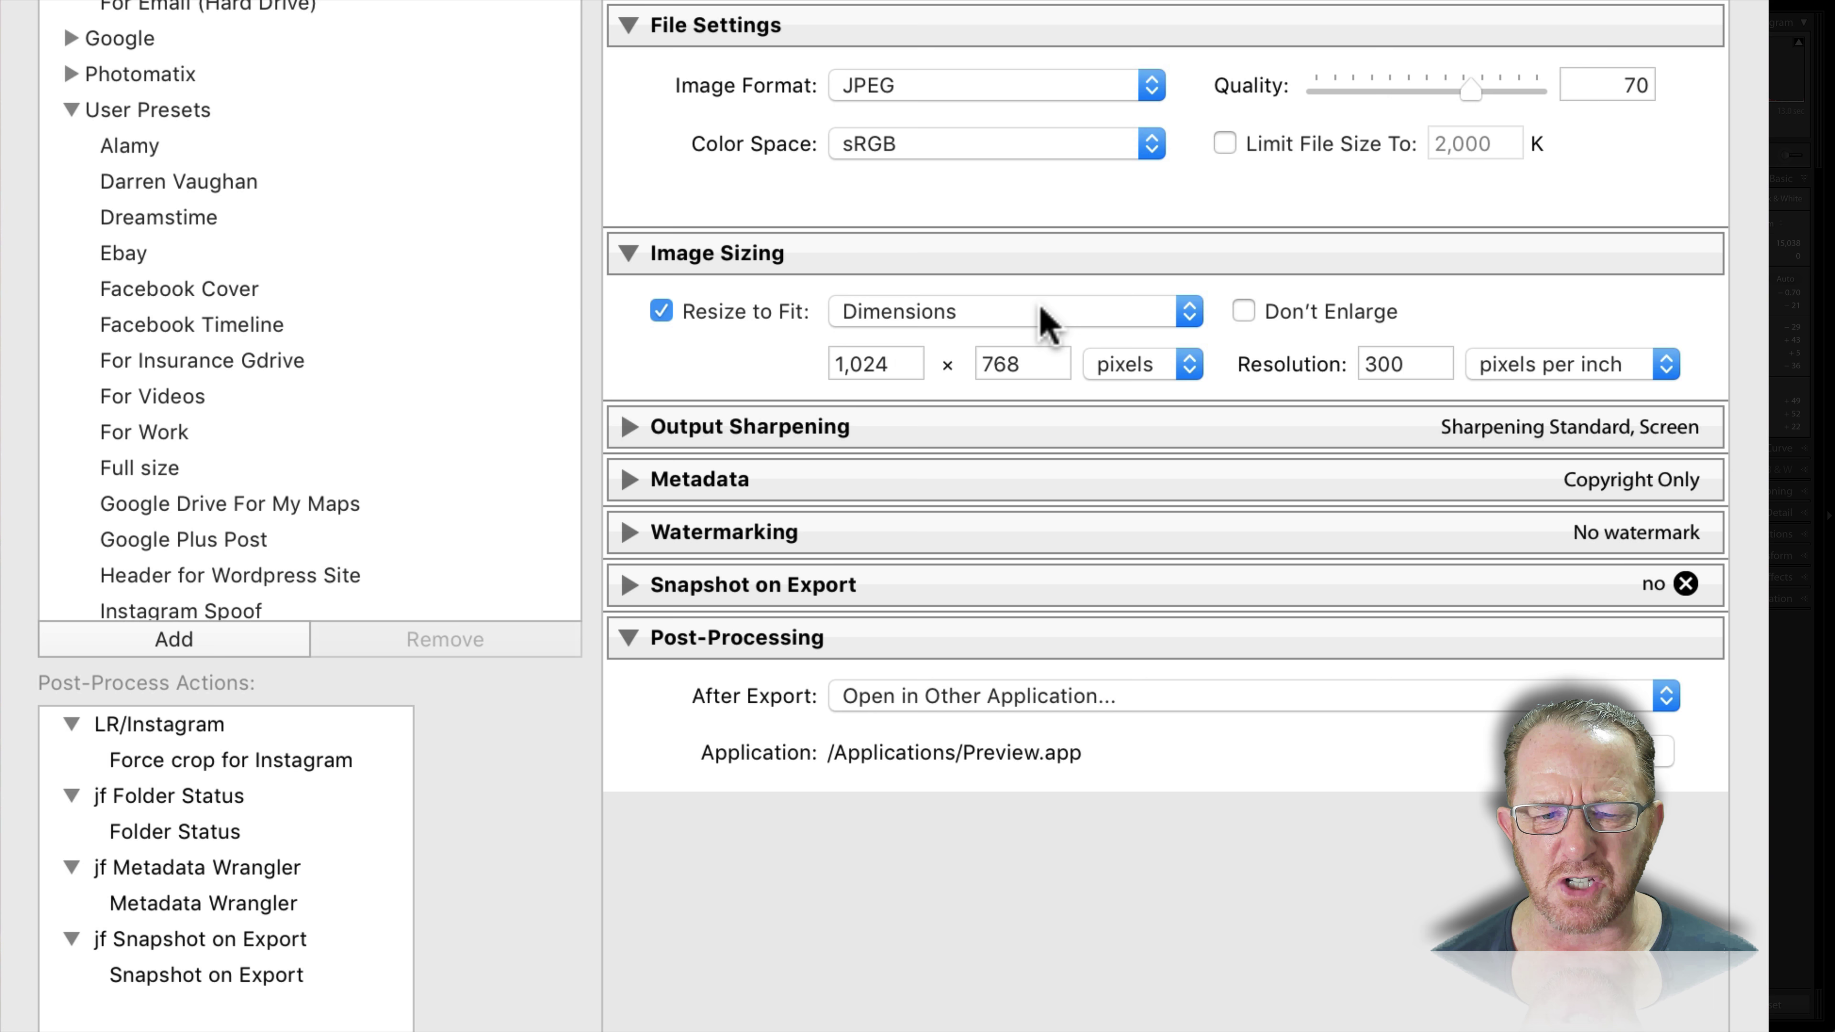
# Step: Change the resize mode to Long Edge and set the long edge to 2048 pixels
pyautogui.click(1046, 318)
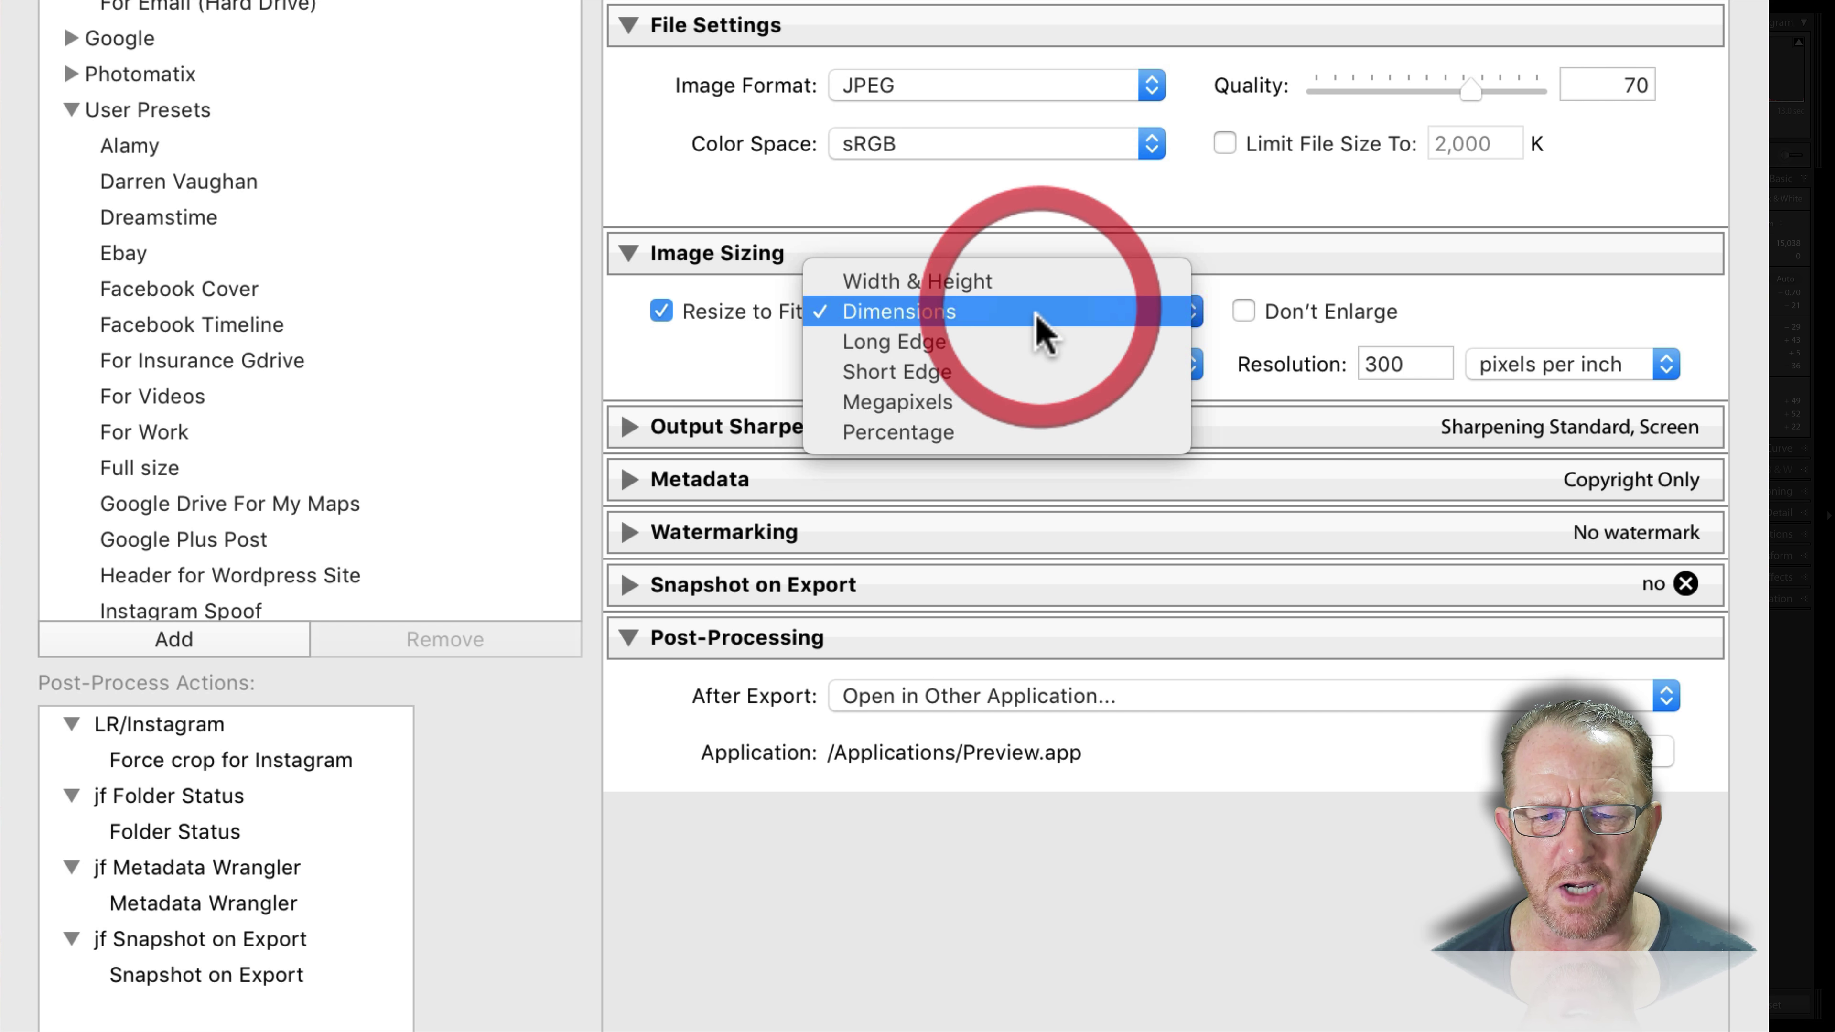
pyautogui.click(1040, 341)
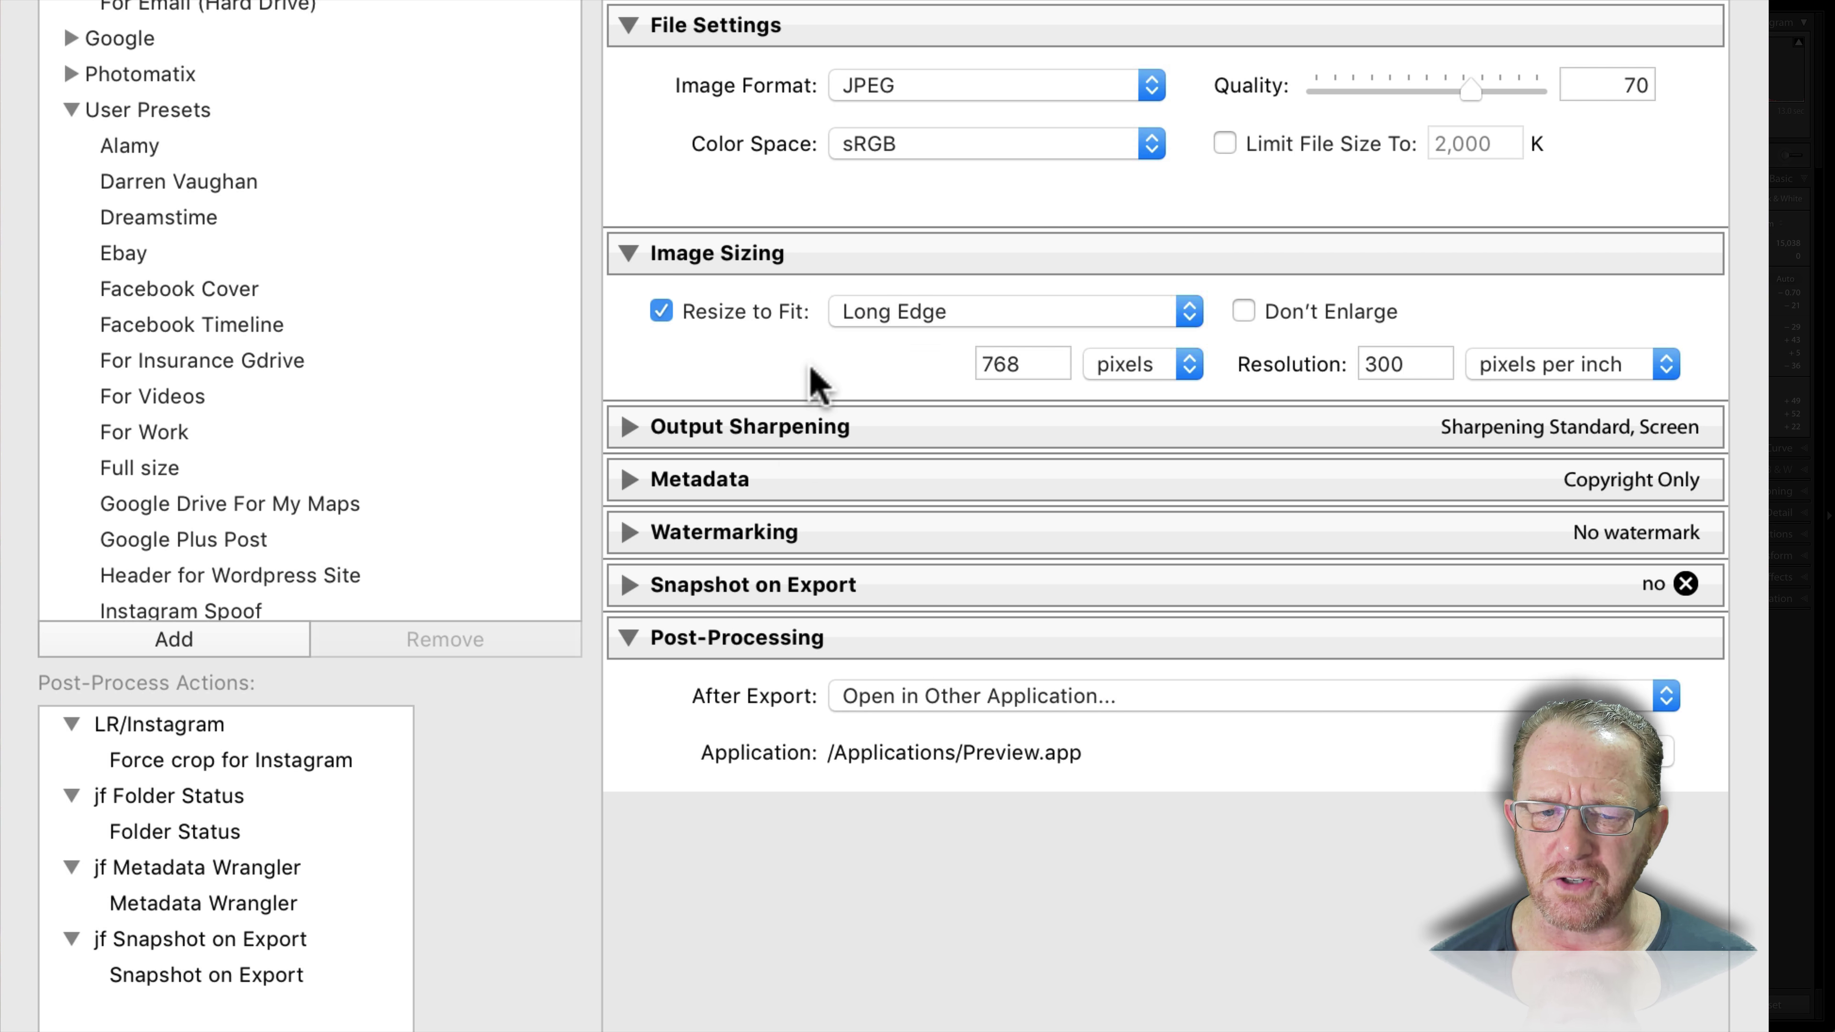
pyautogui.click(1059, 362)
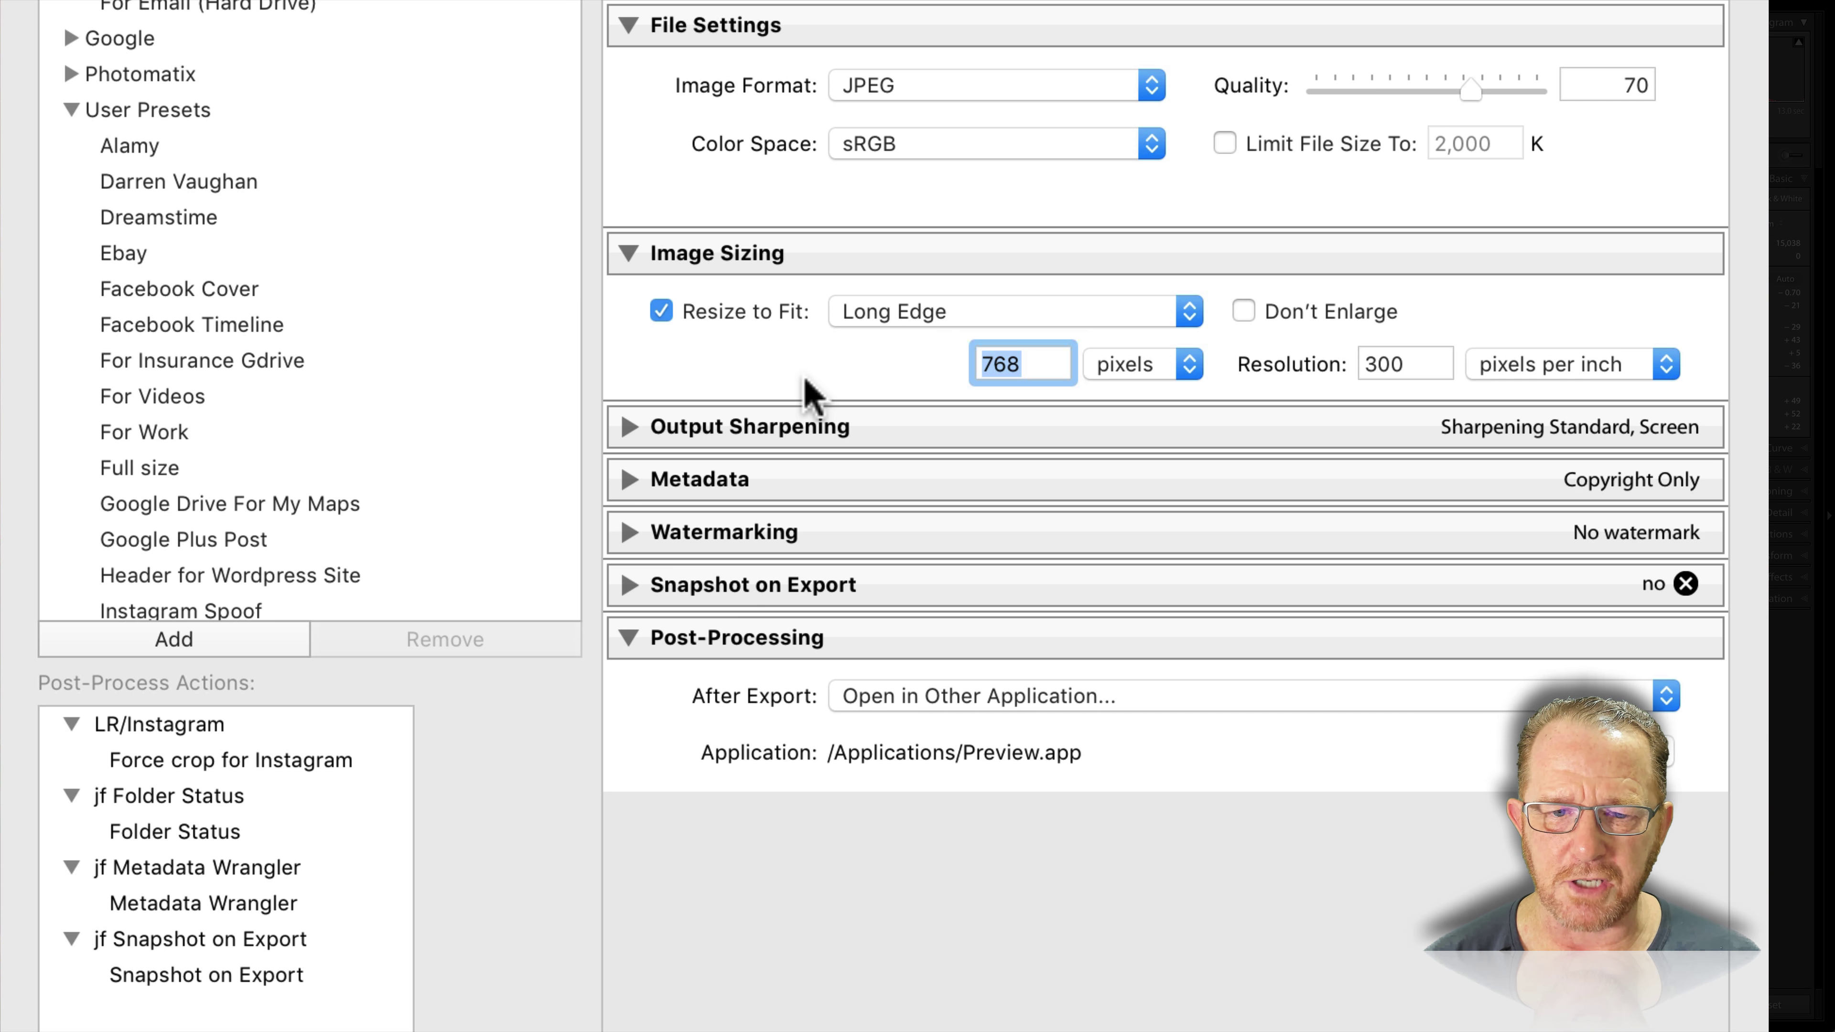
pyautogui.write('2048')
pyautogui.click(839, 359)
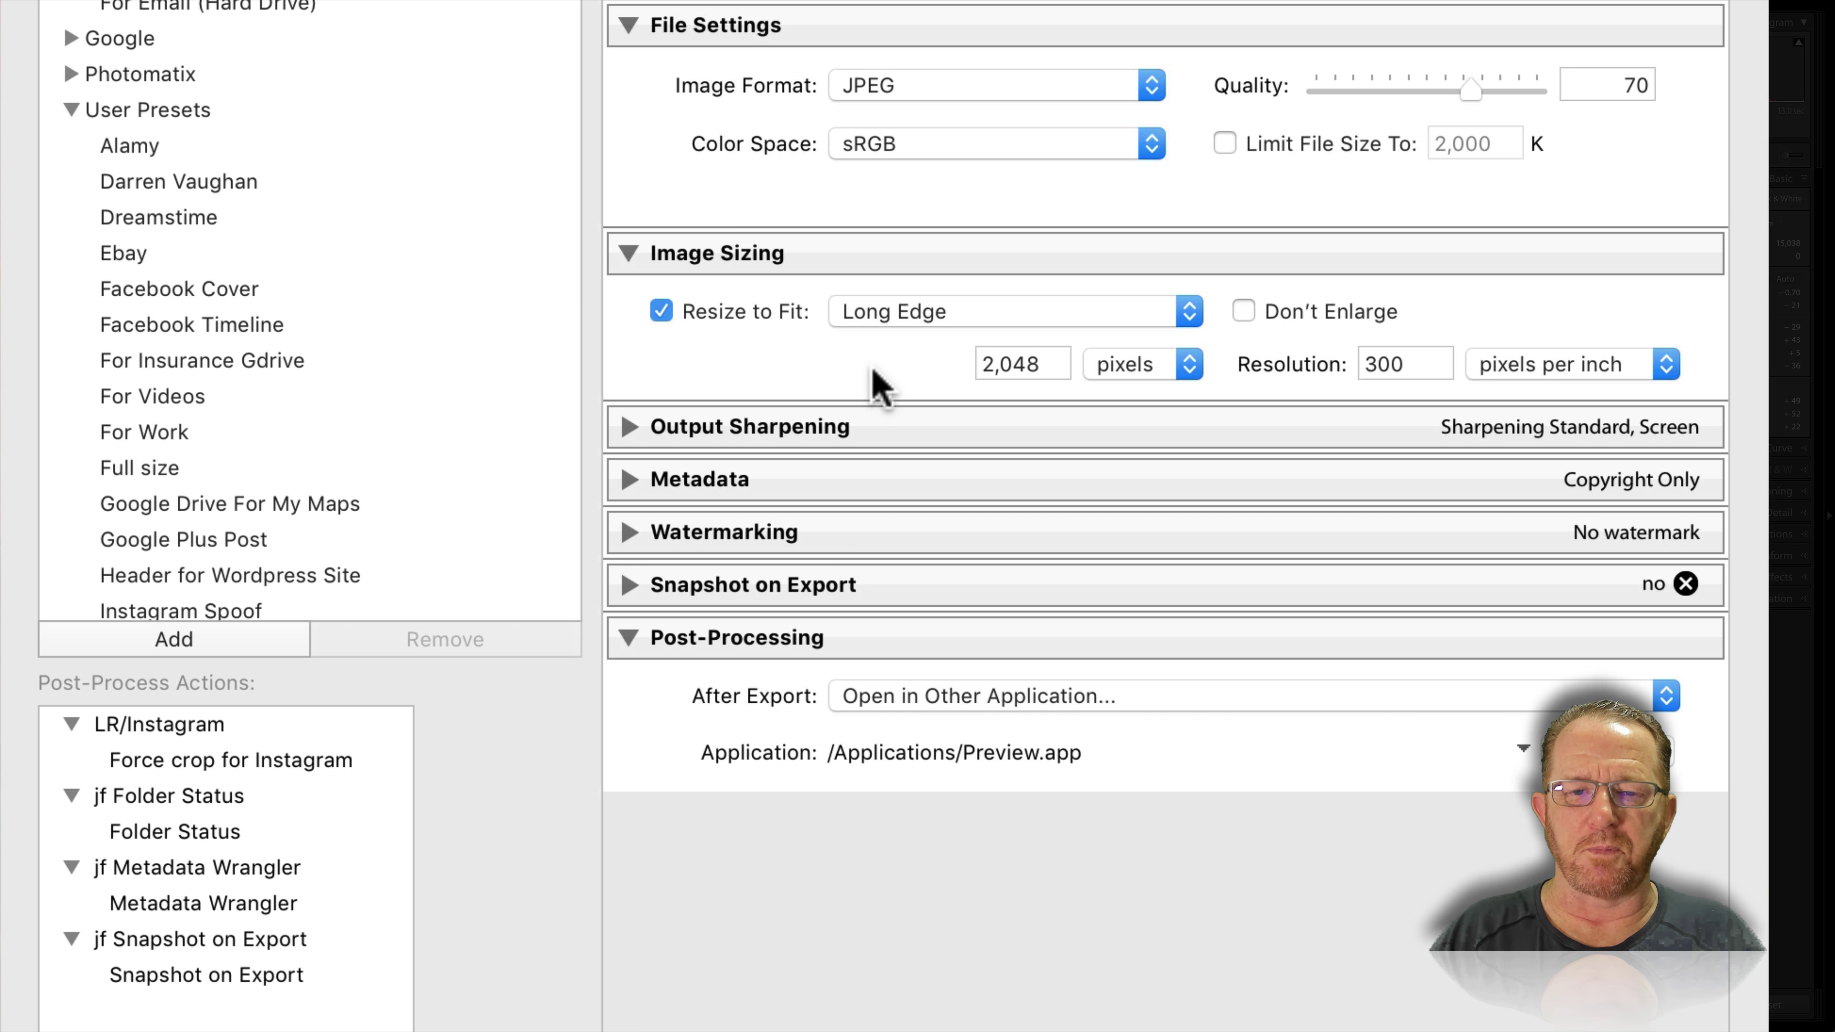
# Step: Try the Short Edge, Megapixels and Percentage resize modes in turn
pyautogui.click(856, 312)
pyautogui.click(806, 341)
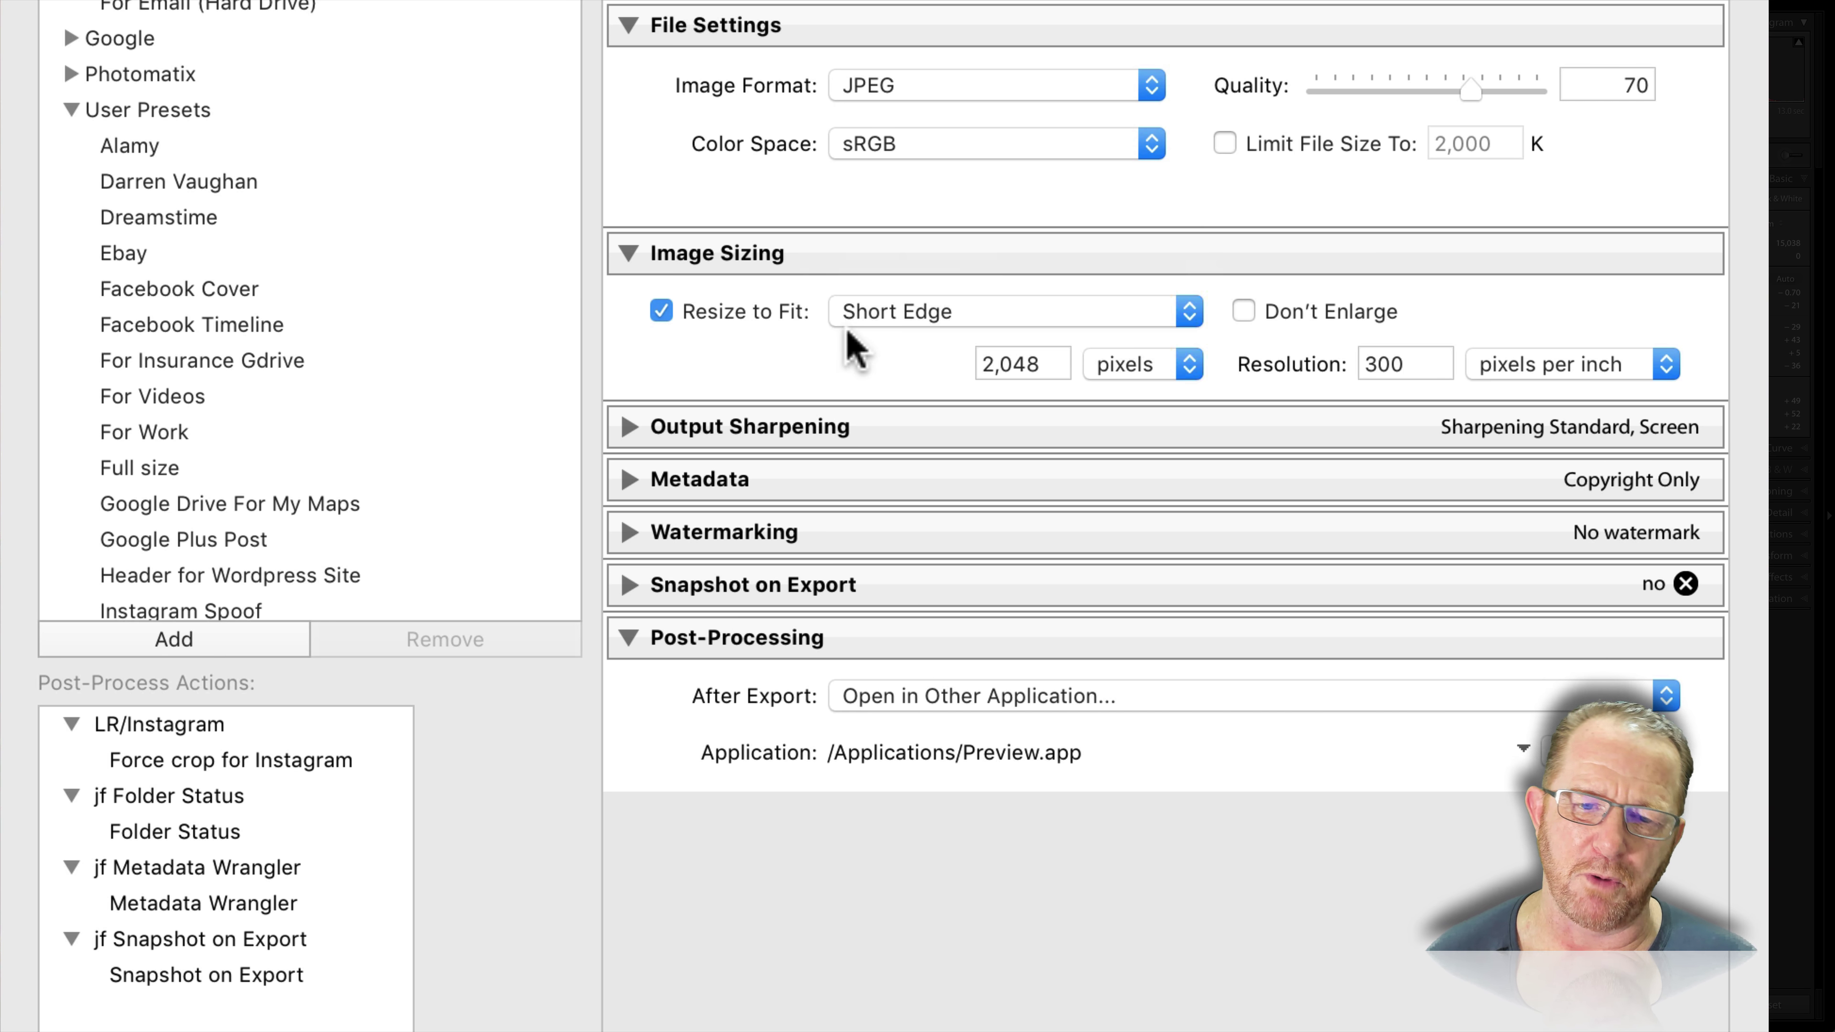
pyautogui.click(867, 309)
pyautogui.click(889, 340)
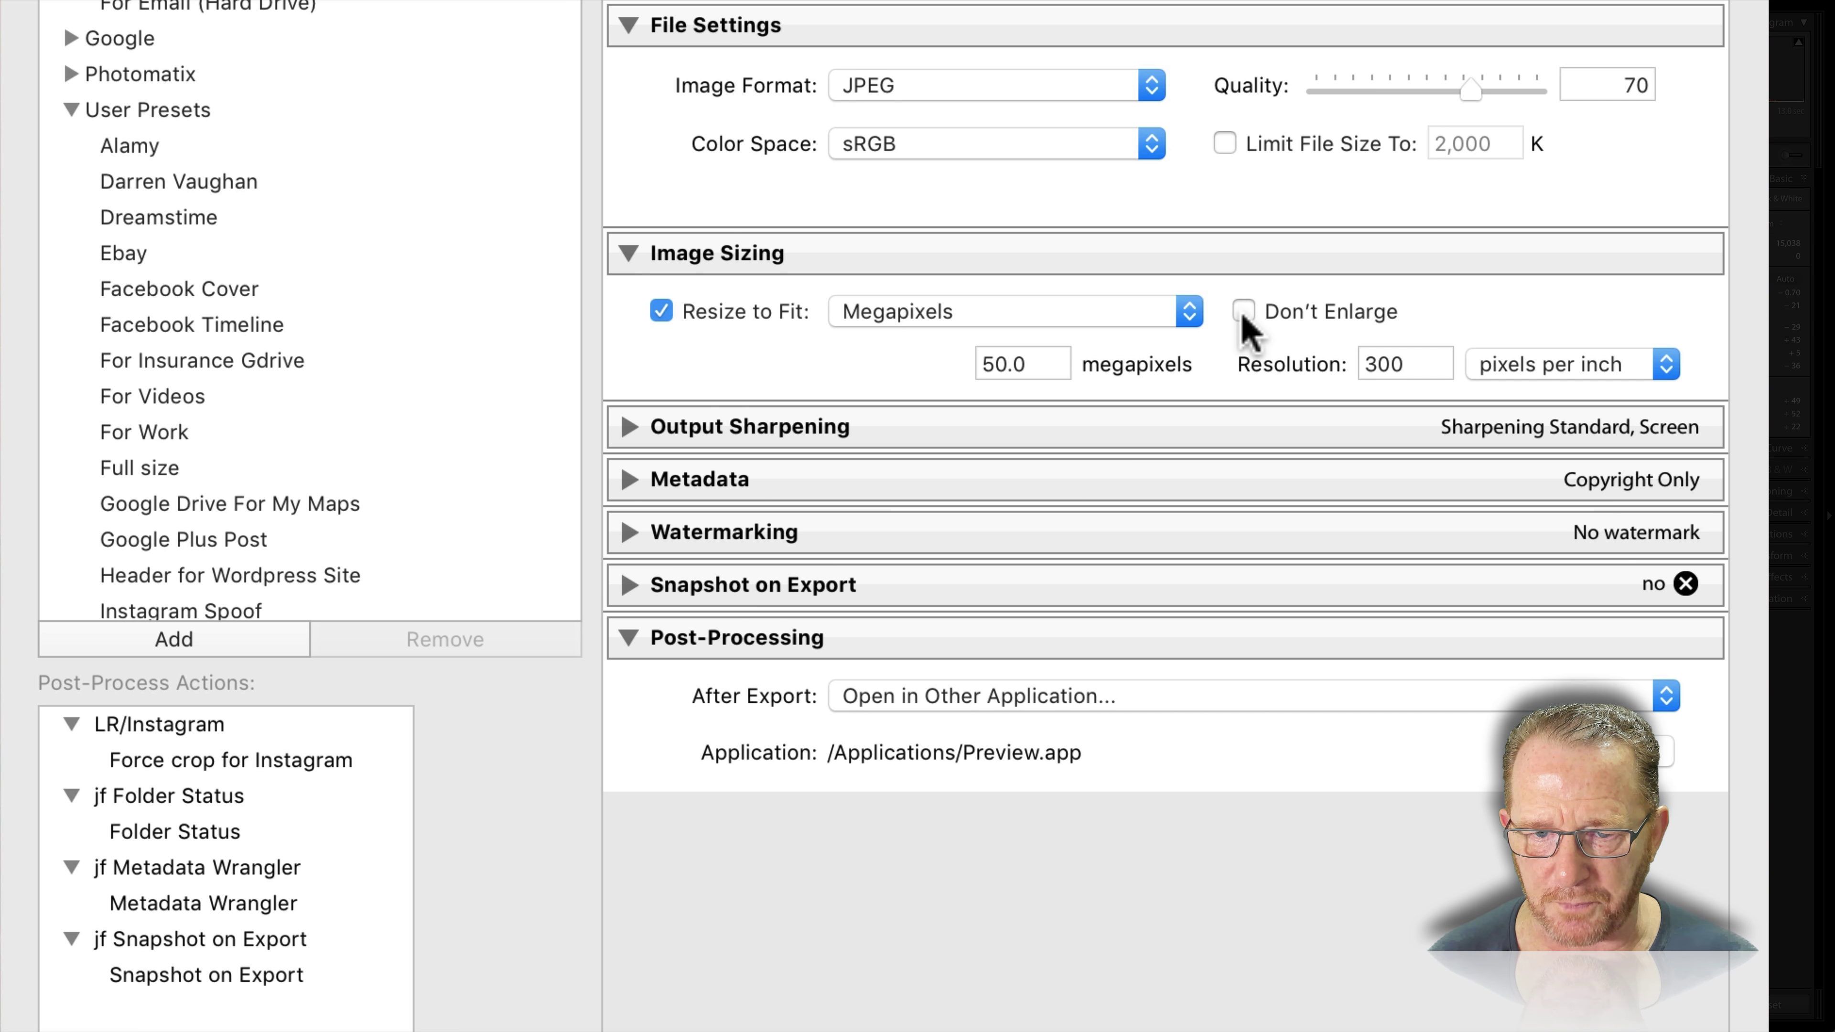
pyautogui.click(1045, 322)
pyautogui.click(1006, 341)
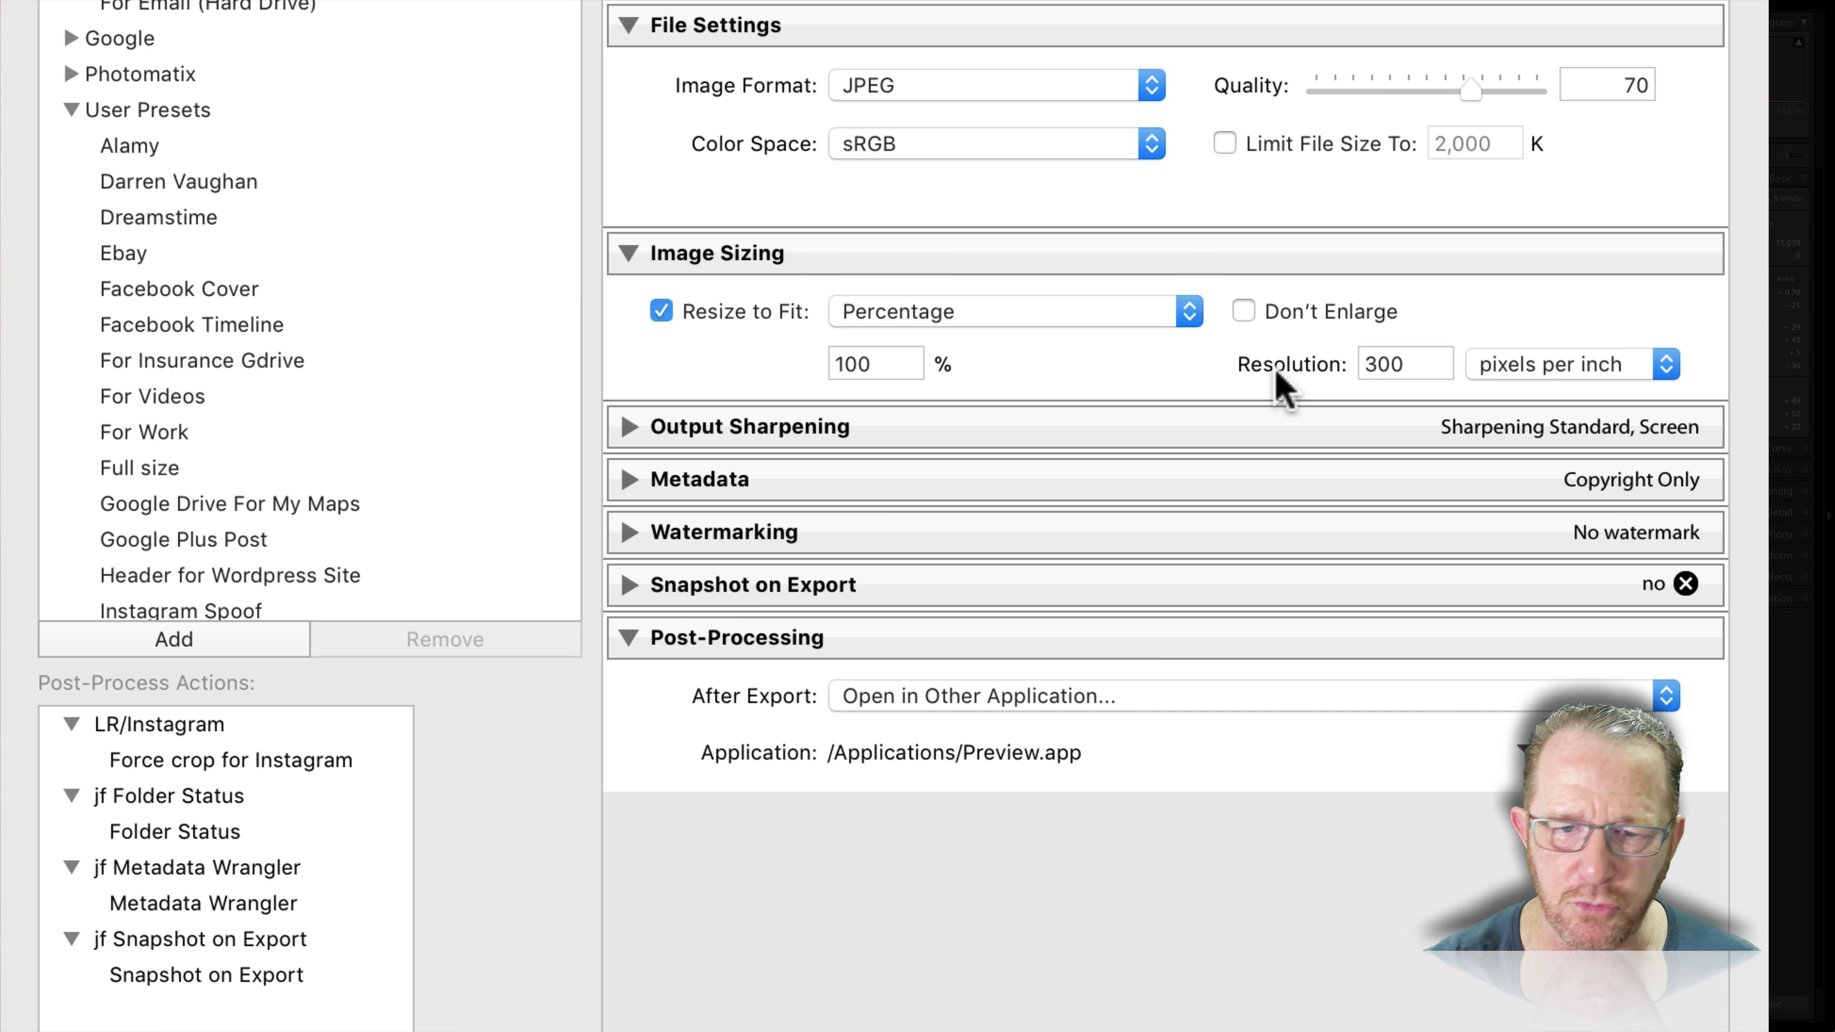
# Step: Set the resize mode to Width & Height and the resolution to 1 pixel per inch, and export the photo
pyautogui.click(961, 314)
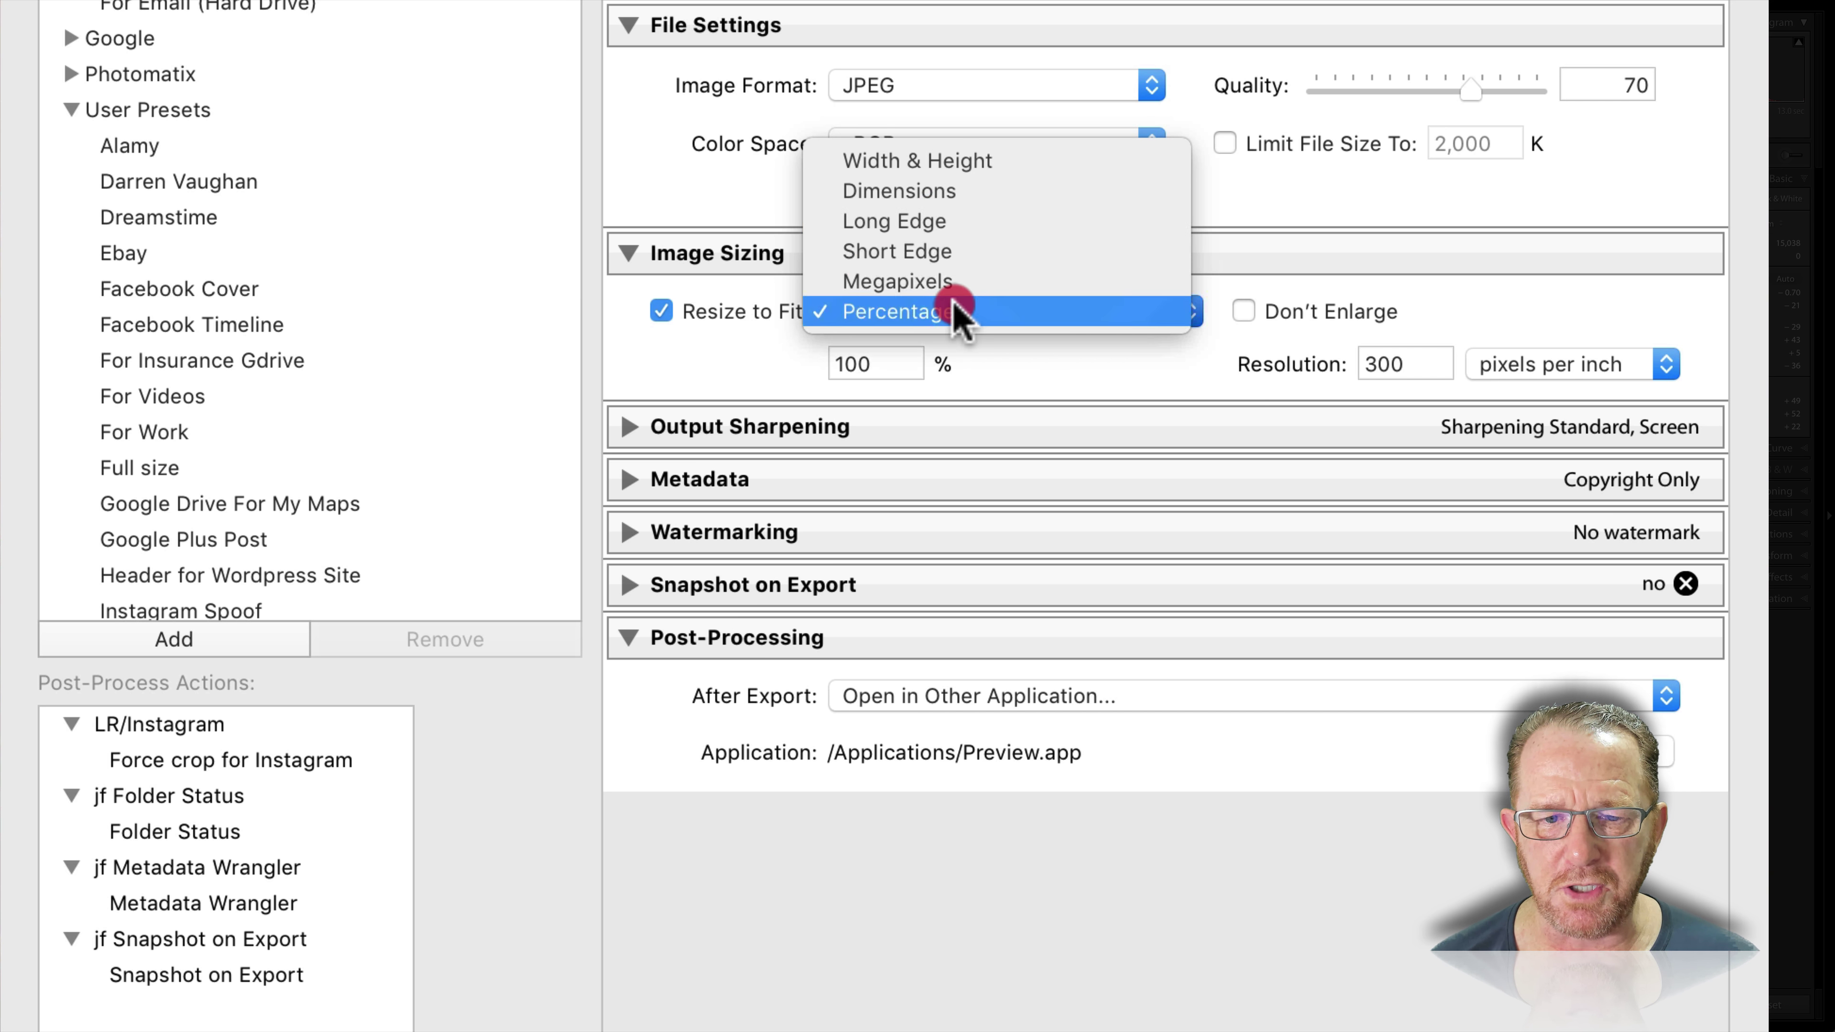
pyautogui.click(921, 161)
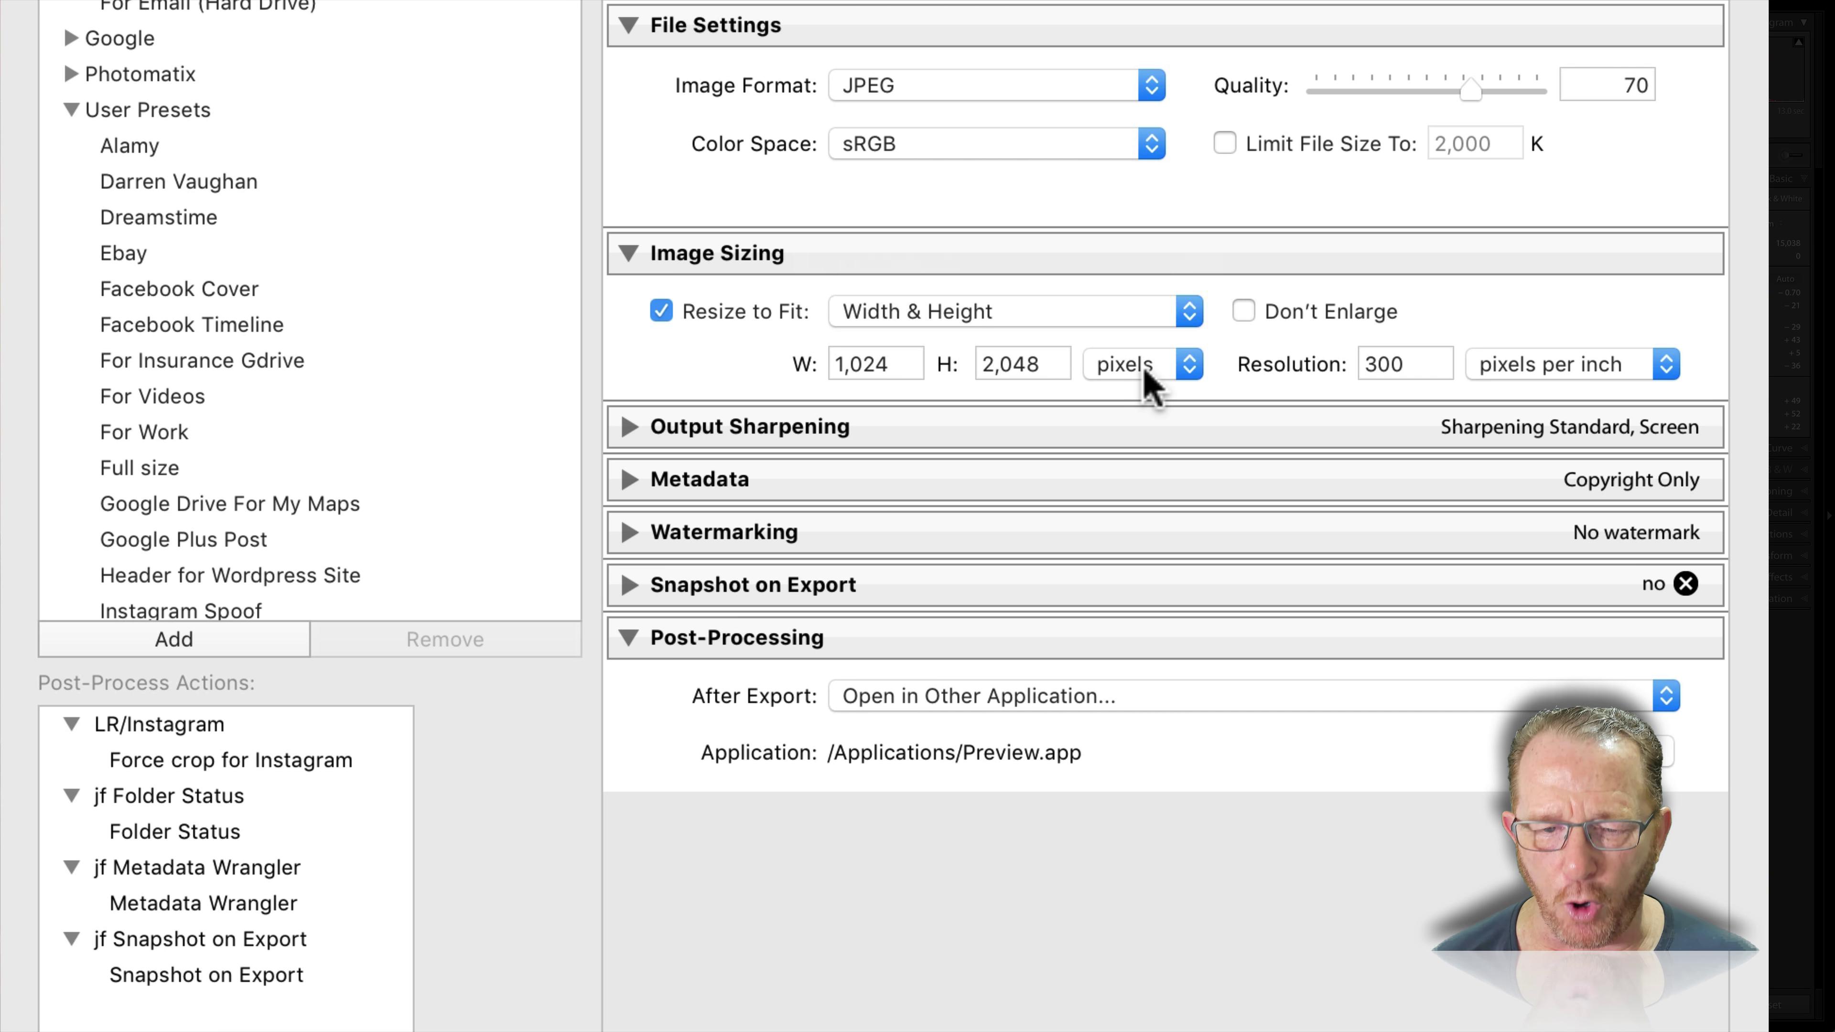
pyautogui.click(1402, 364)
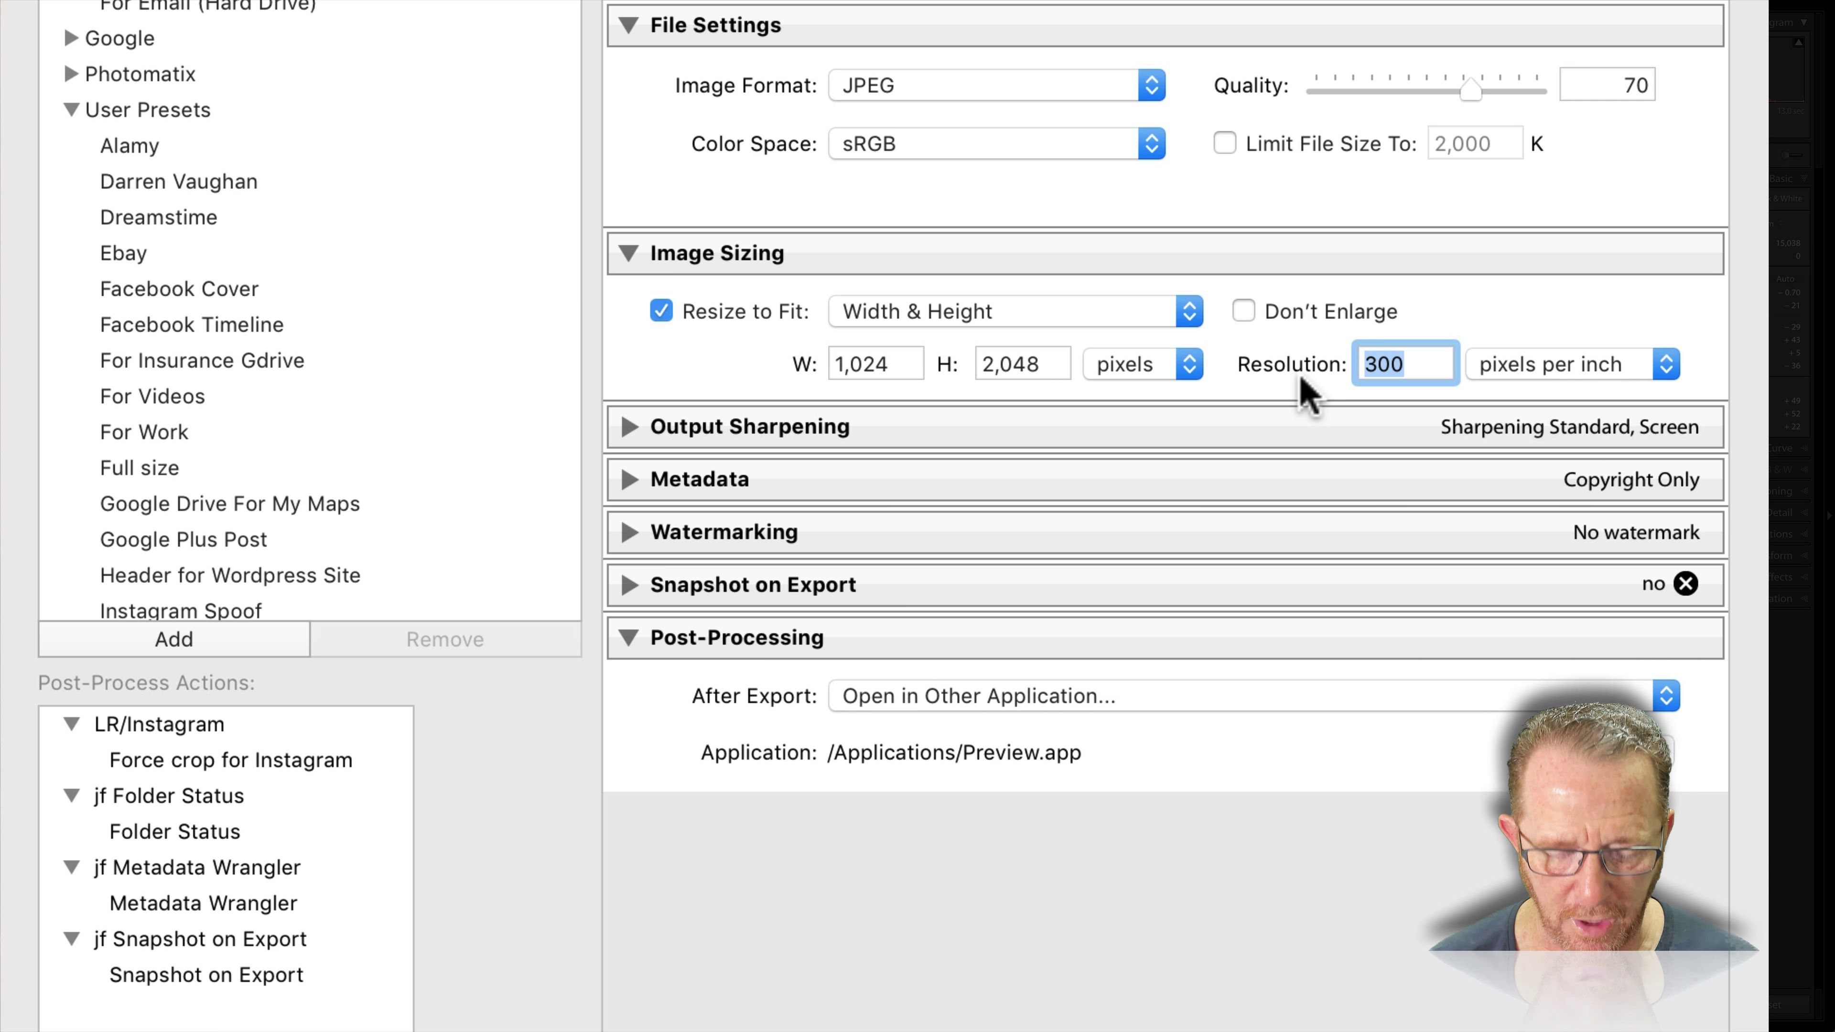
pyautogui.write('1')
pyautogui.click(688, 373)
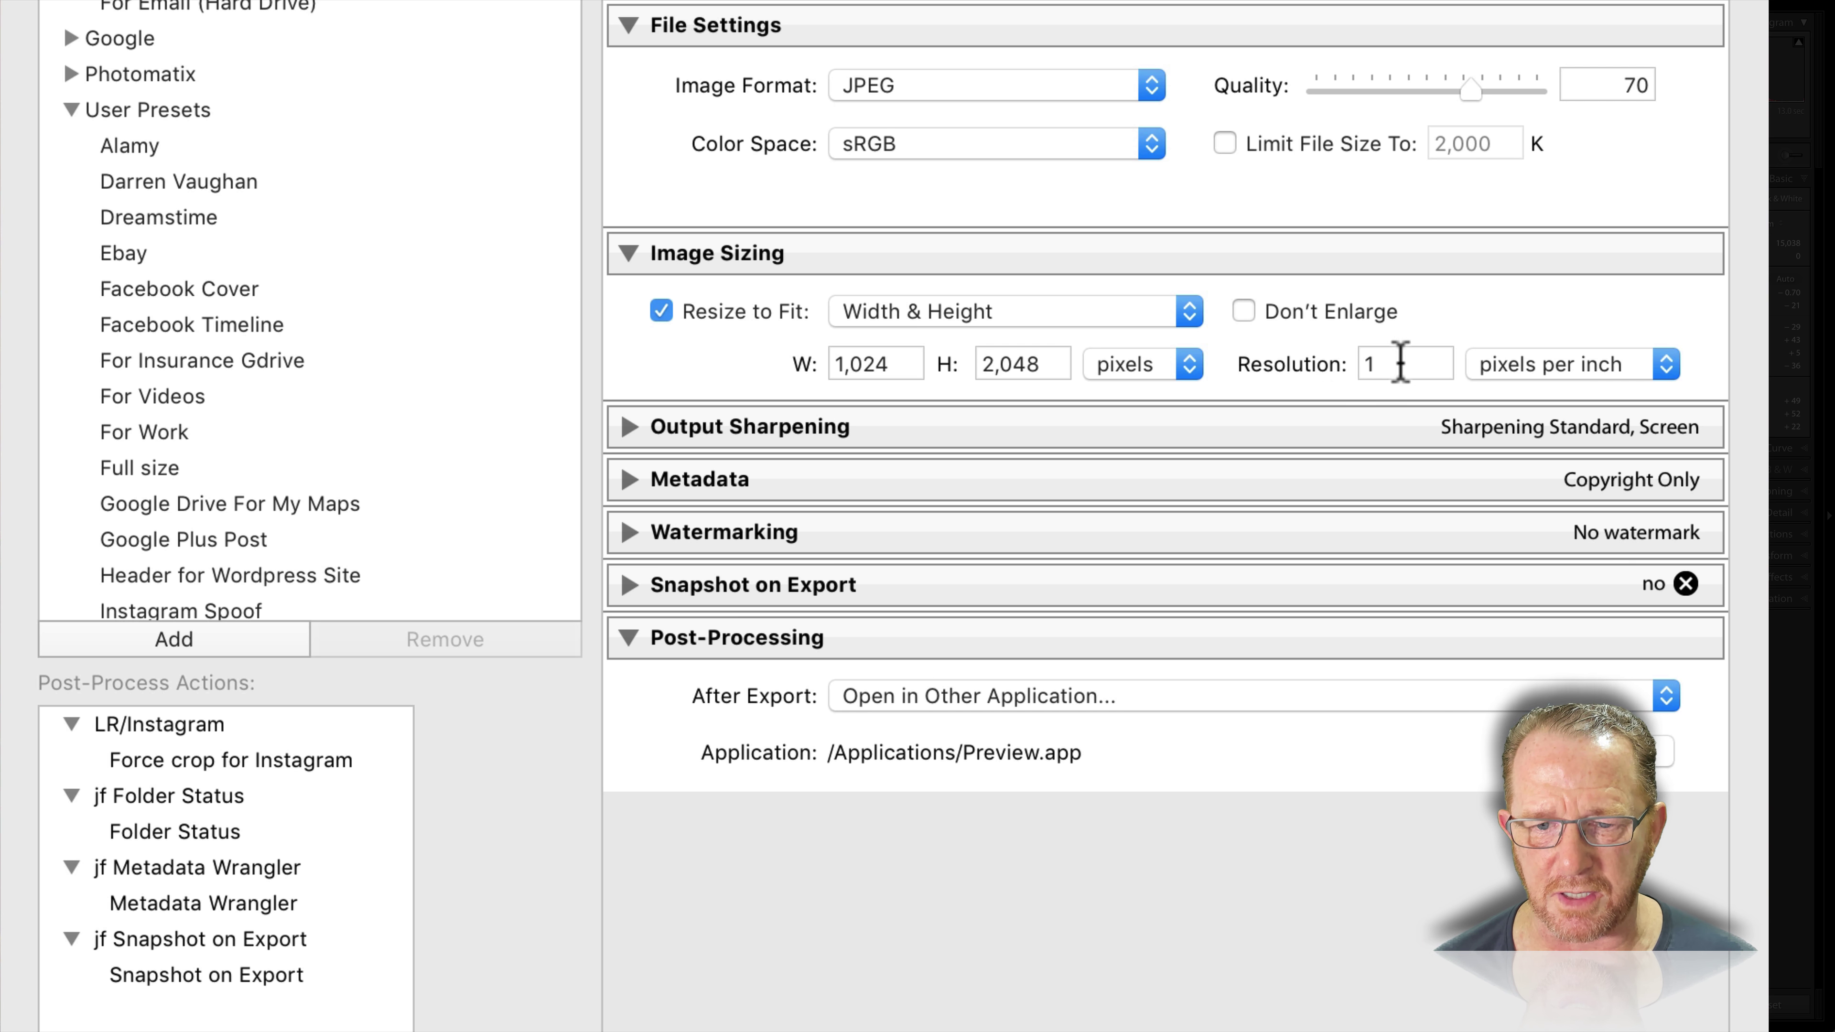
pyautogui.click(1057, 815)
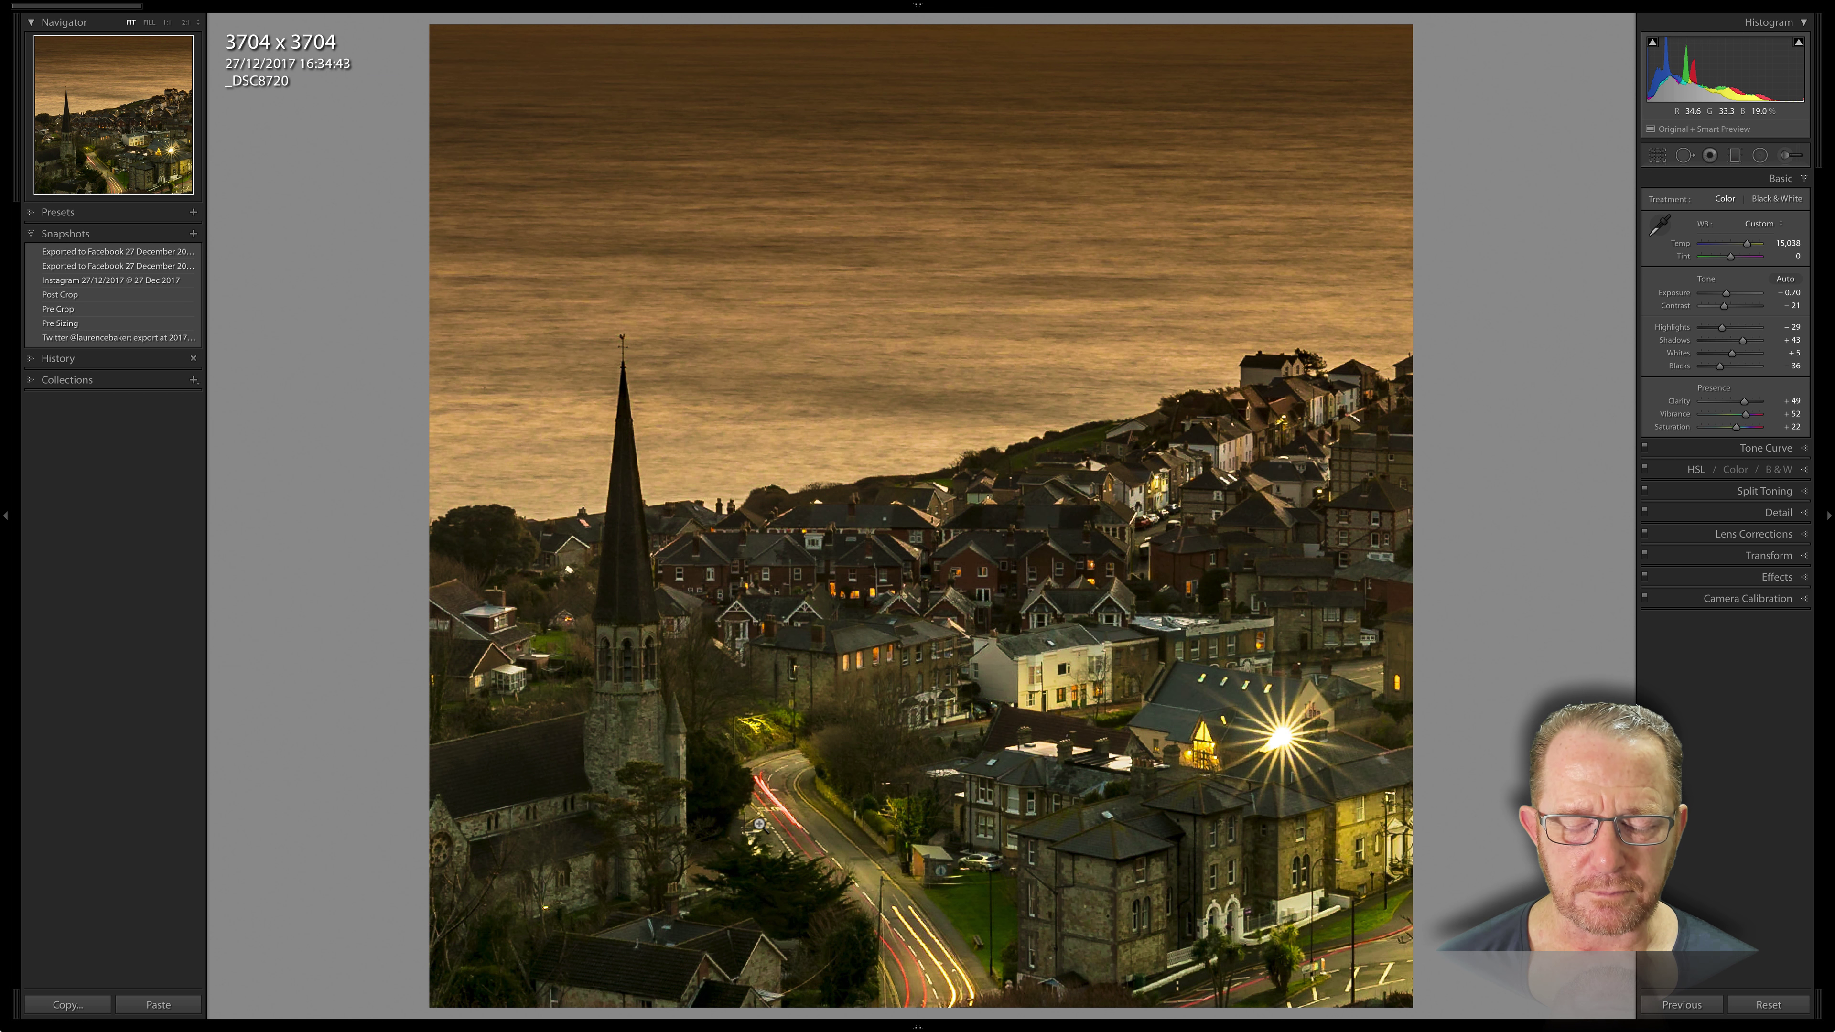
# Step: Show the exported photo's general information in Preview, check its DPI and pixel dimensions, and quit Preview
pyautogui.press('super+i')
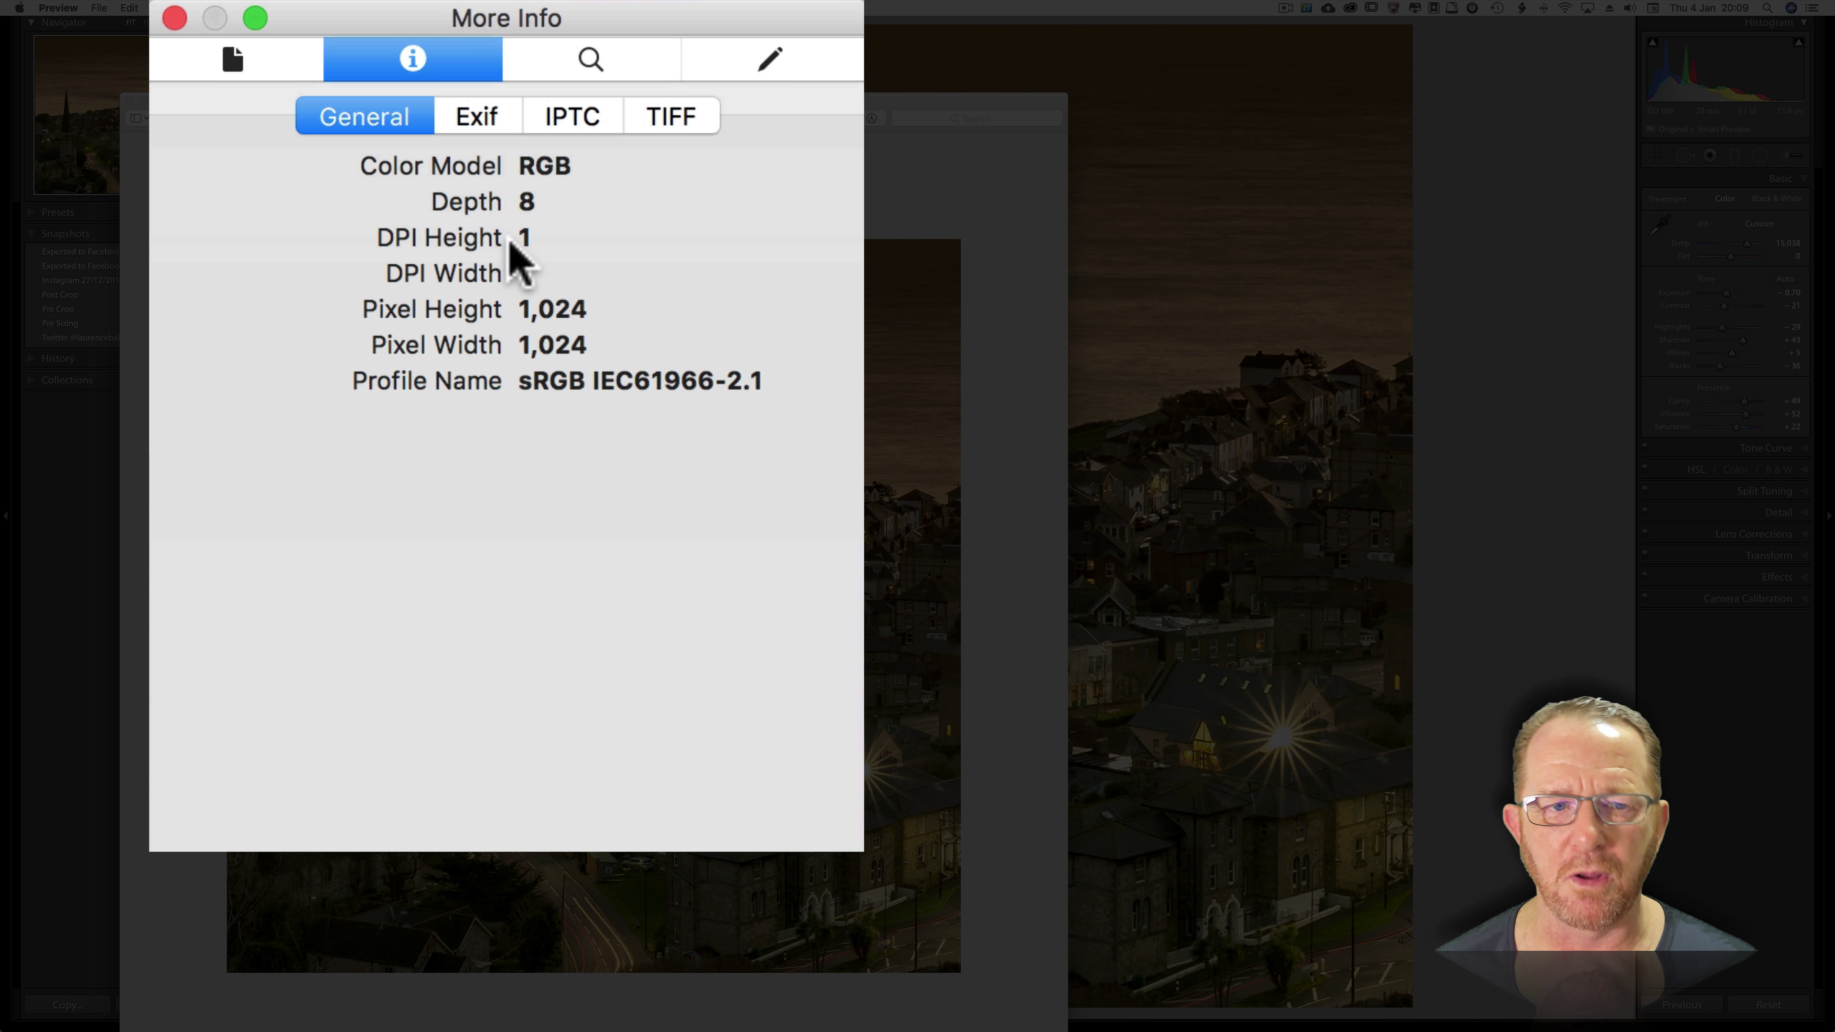
pyautogui.press('super+grave')
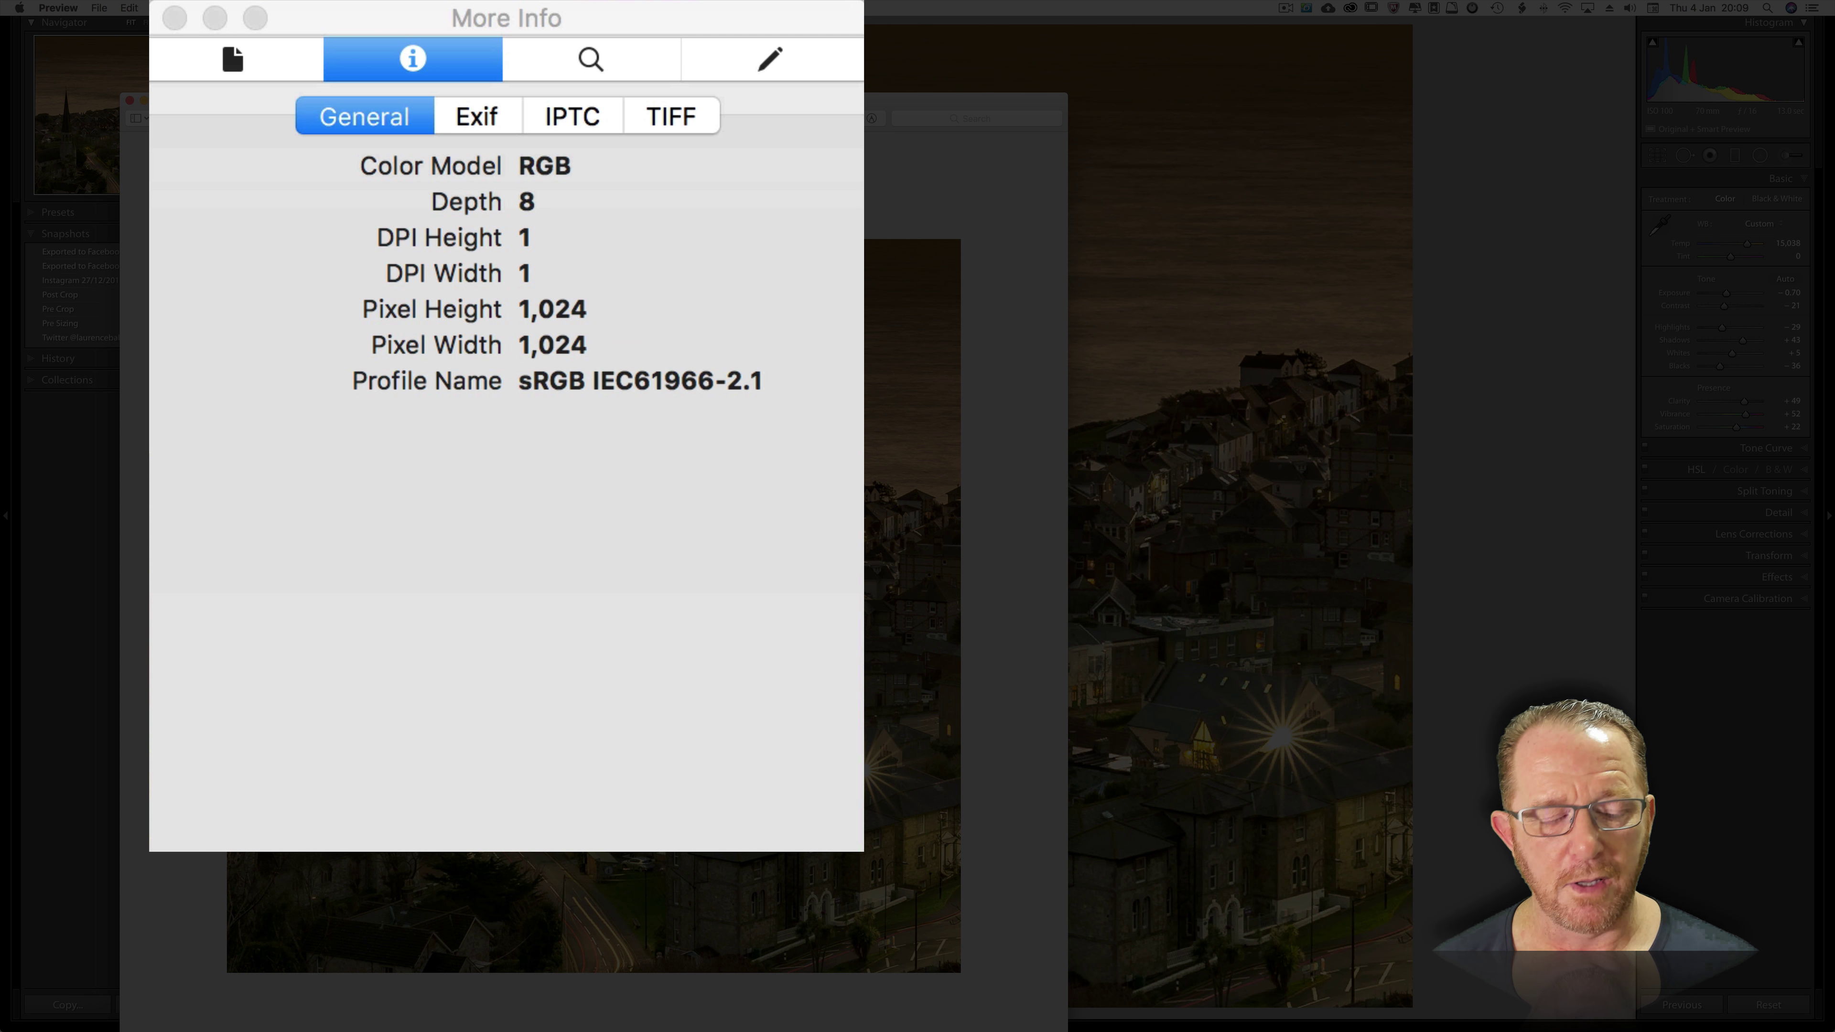
pyautogui.press('super+q')
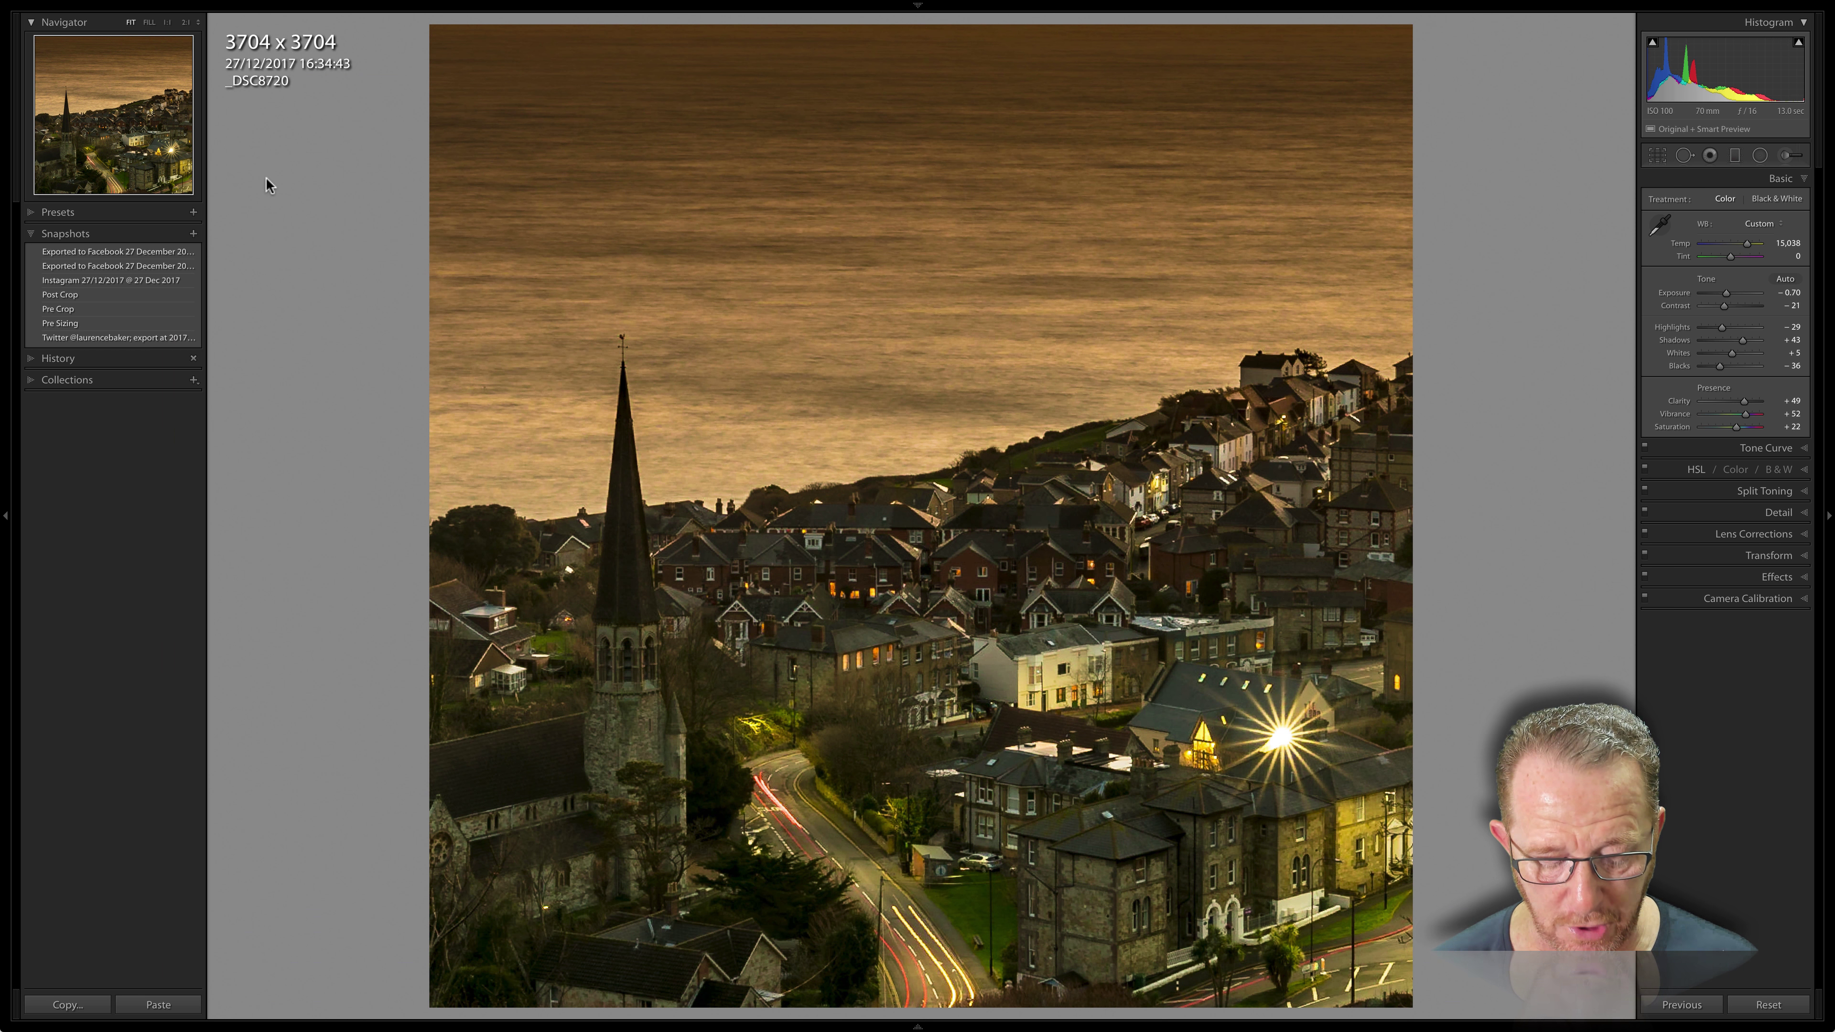
# Step: Reopen the photo's export settings and change the width and height units to inches
pyautogui.press('super+shift+e')
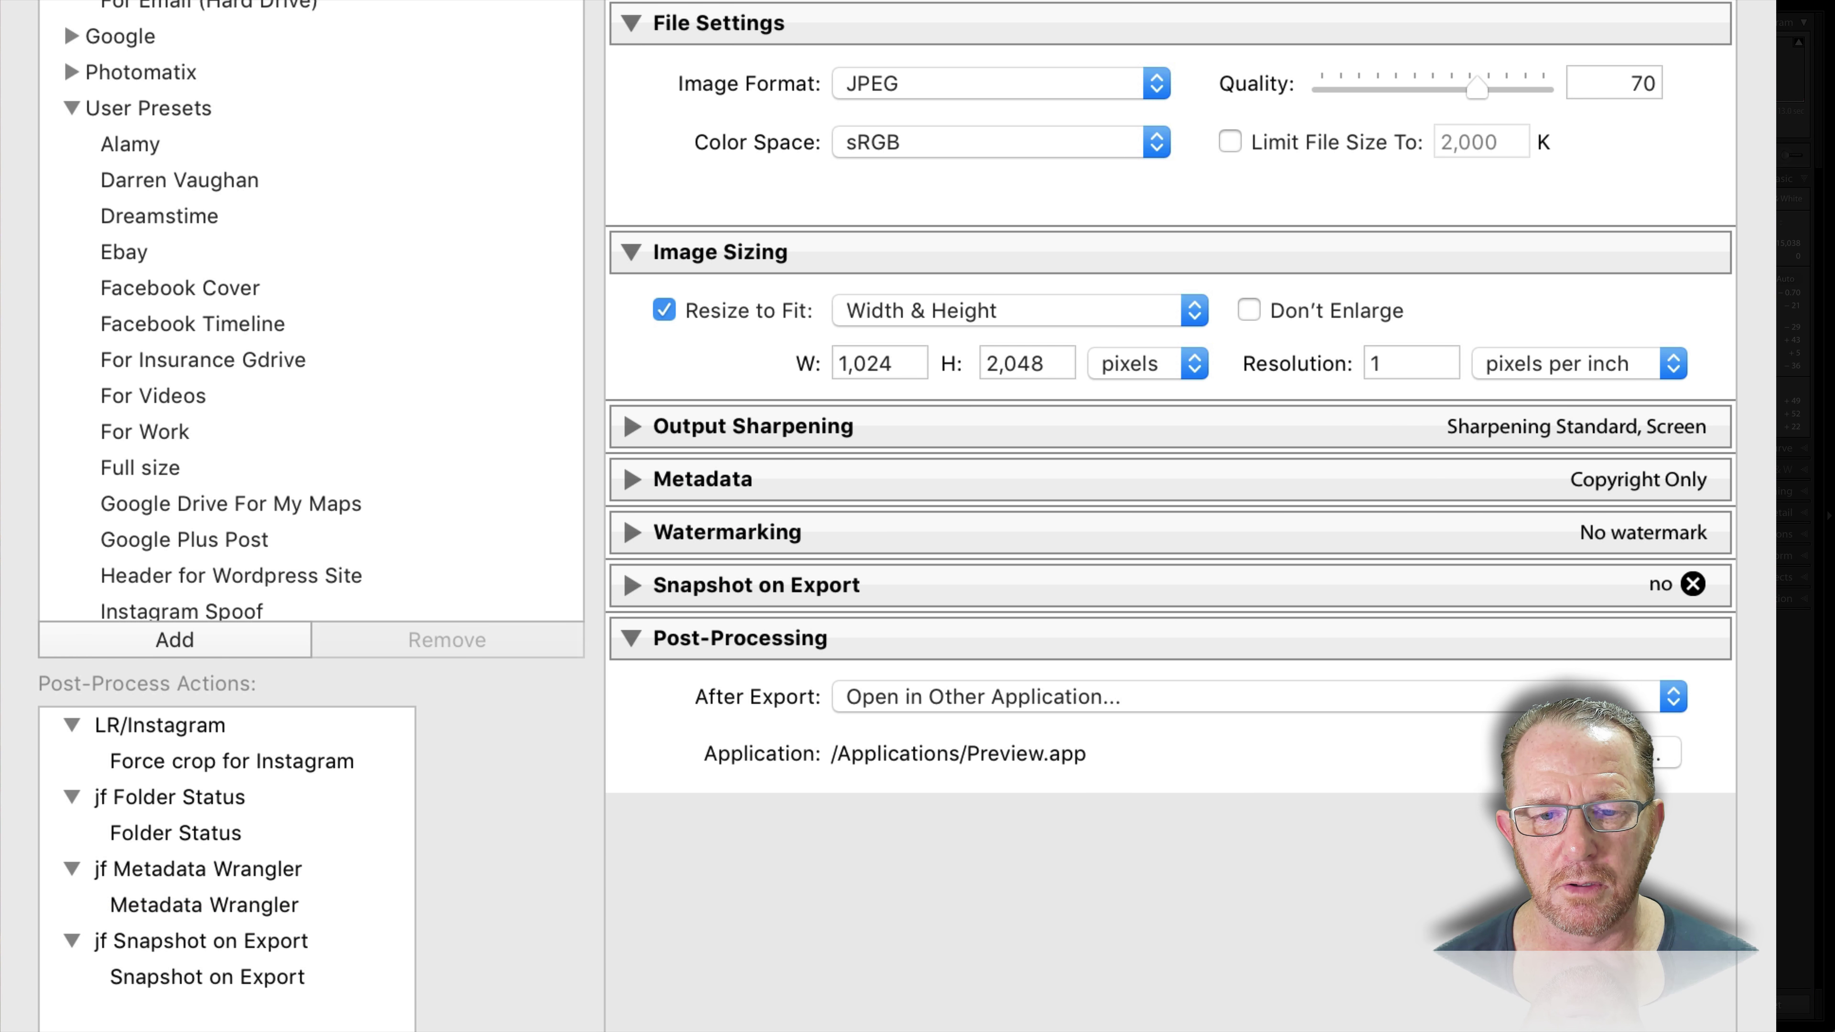
pyautogui.click(1119, 361)
pyautogui.click(747, 361)
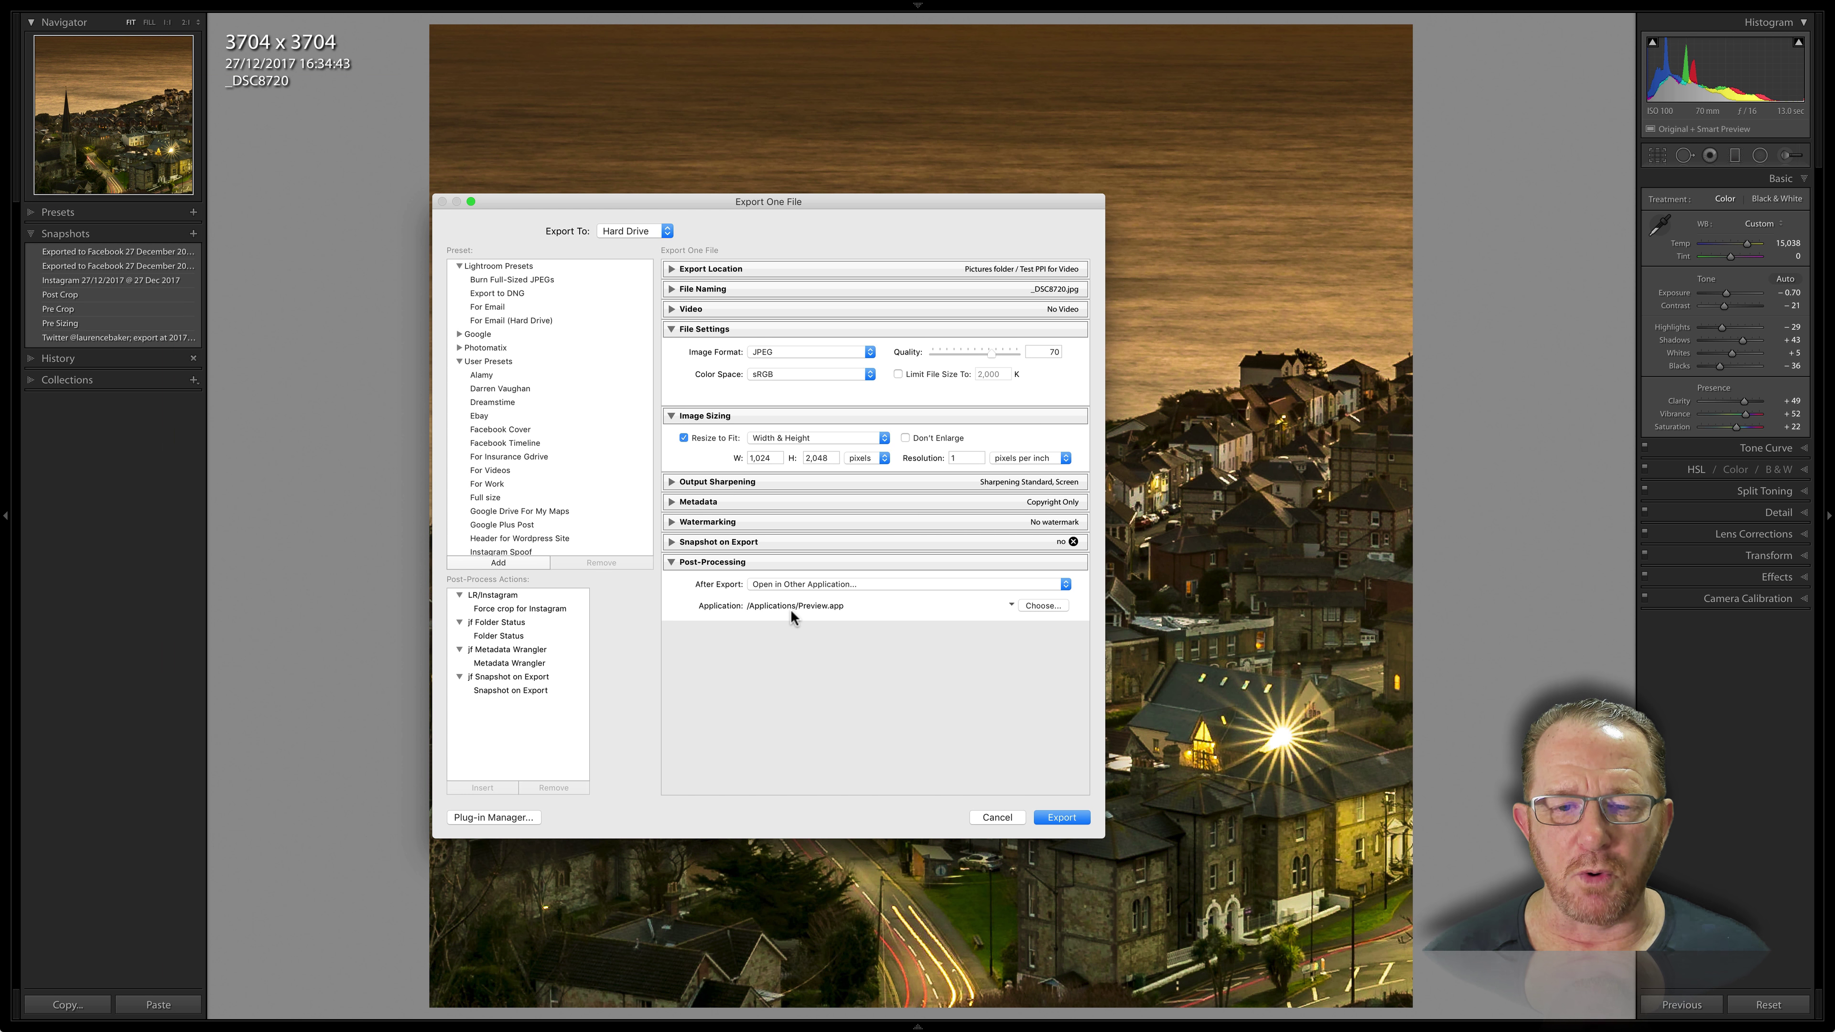
pyautogui.click(869, 457)
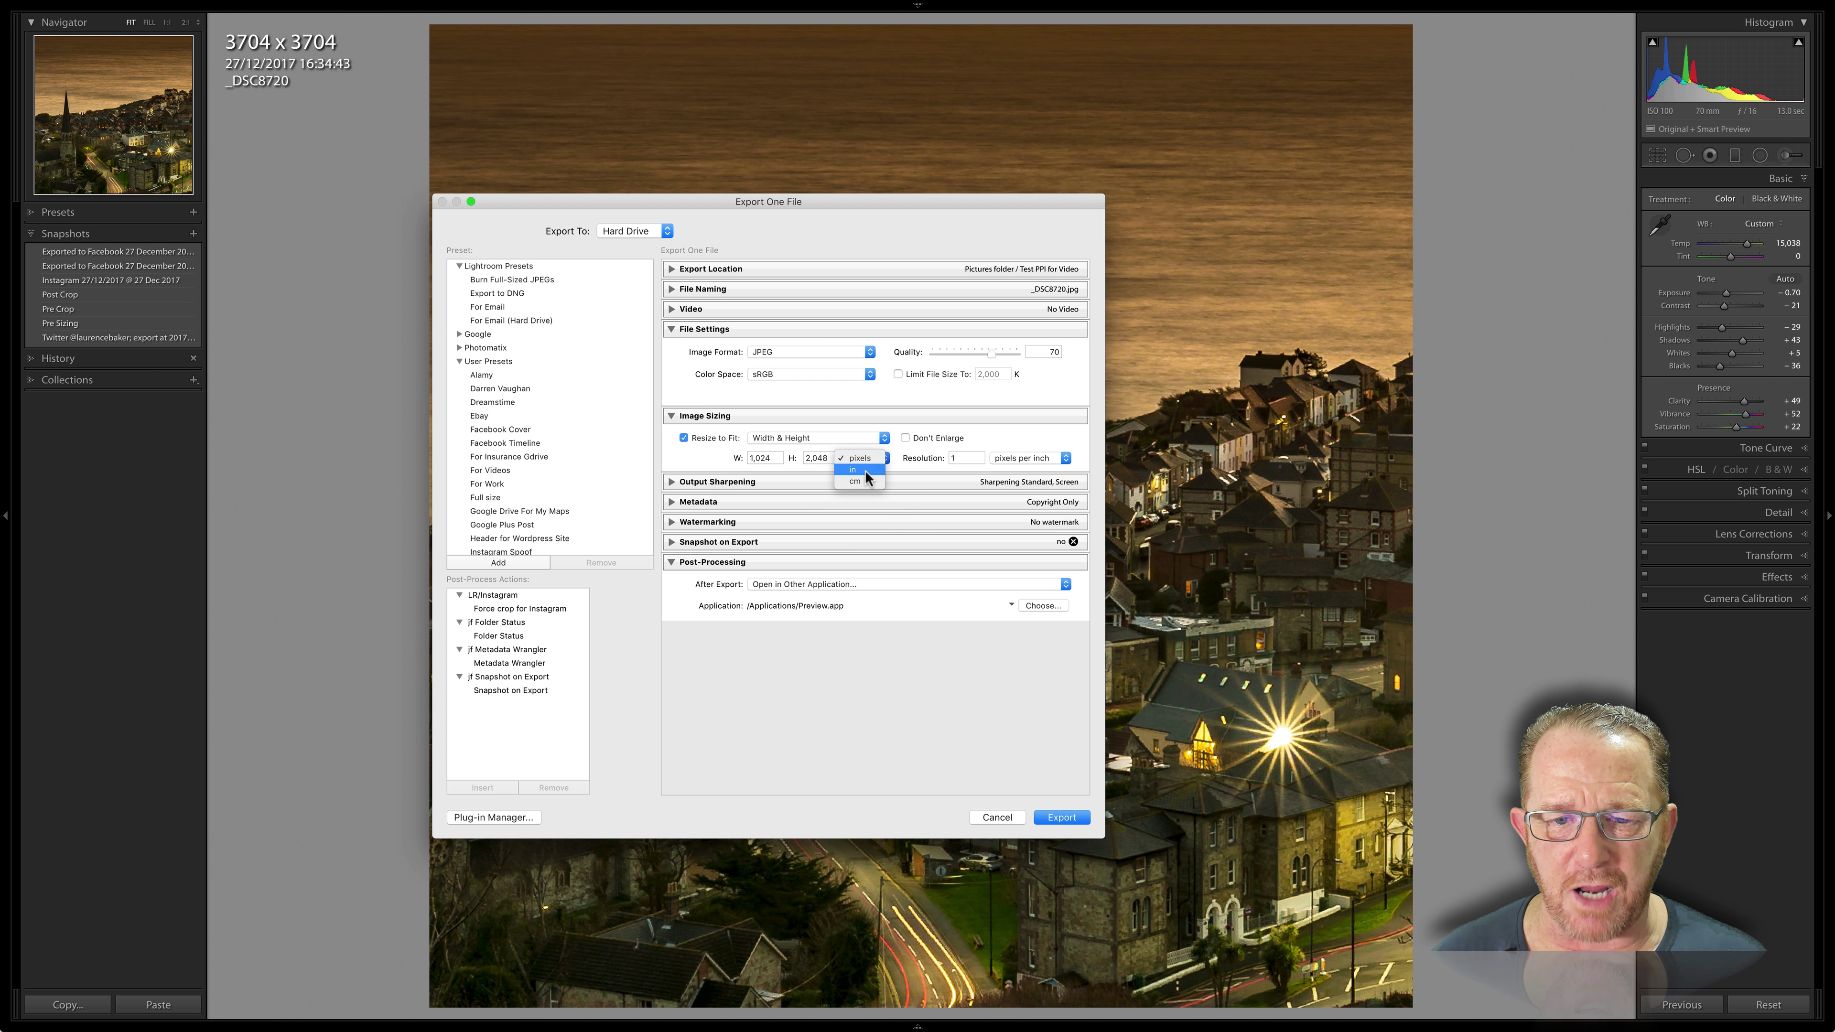
pyautogui.click(863, 471)
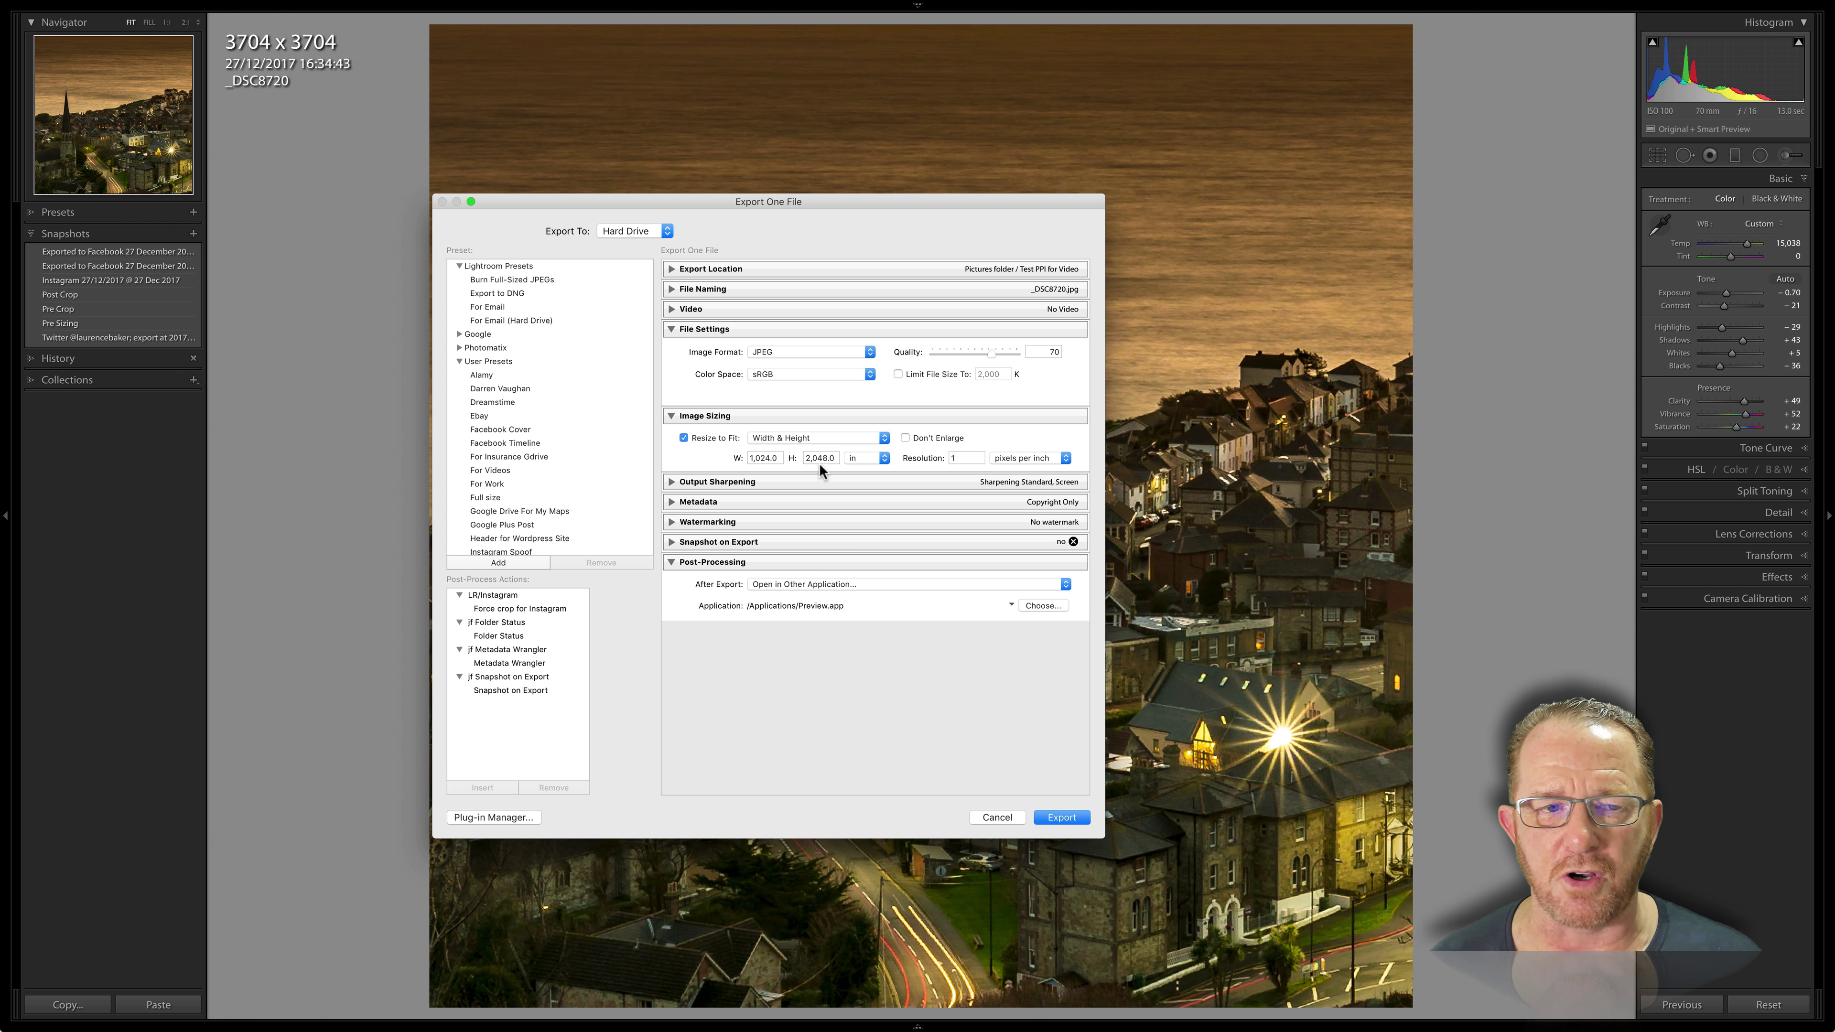